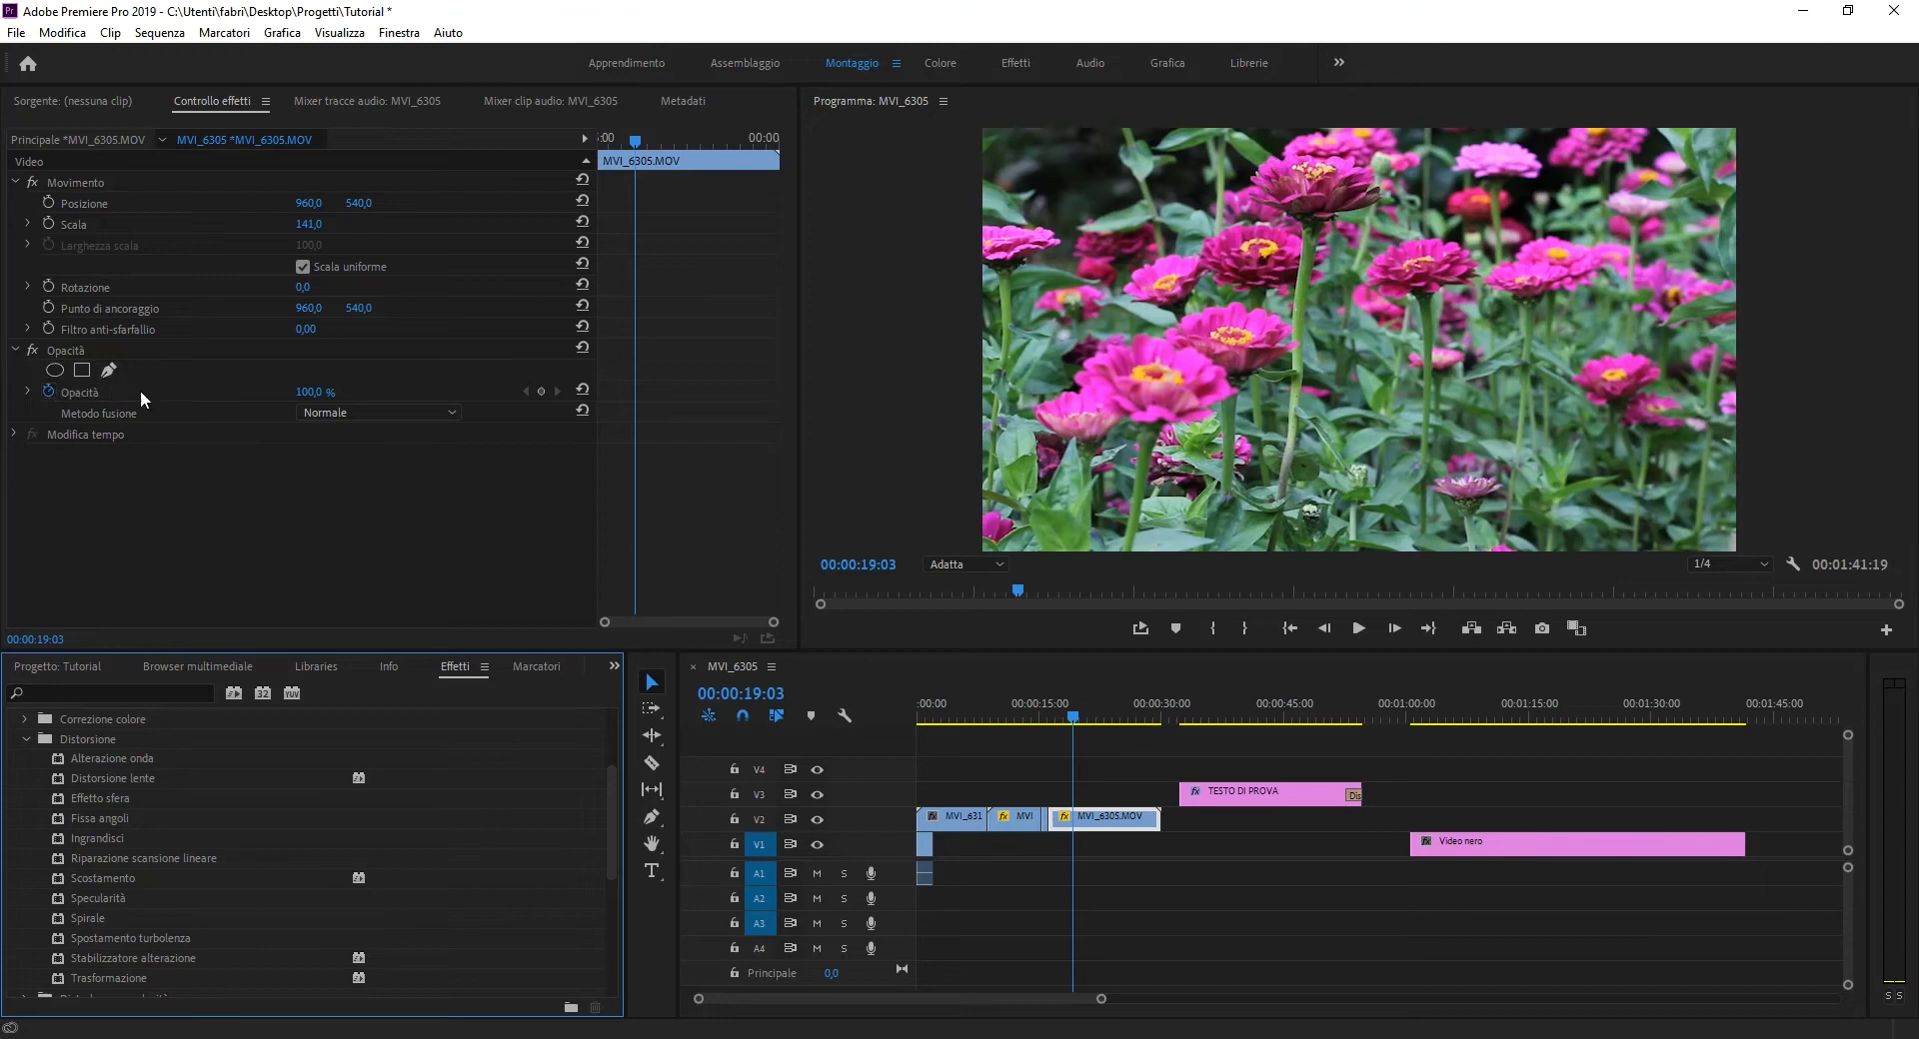
Try Alterazione onda on the flower clip with higher wave height and ~114° direction, then remove it
left_click_drag(610, 775, 627, 749)
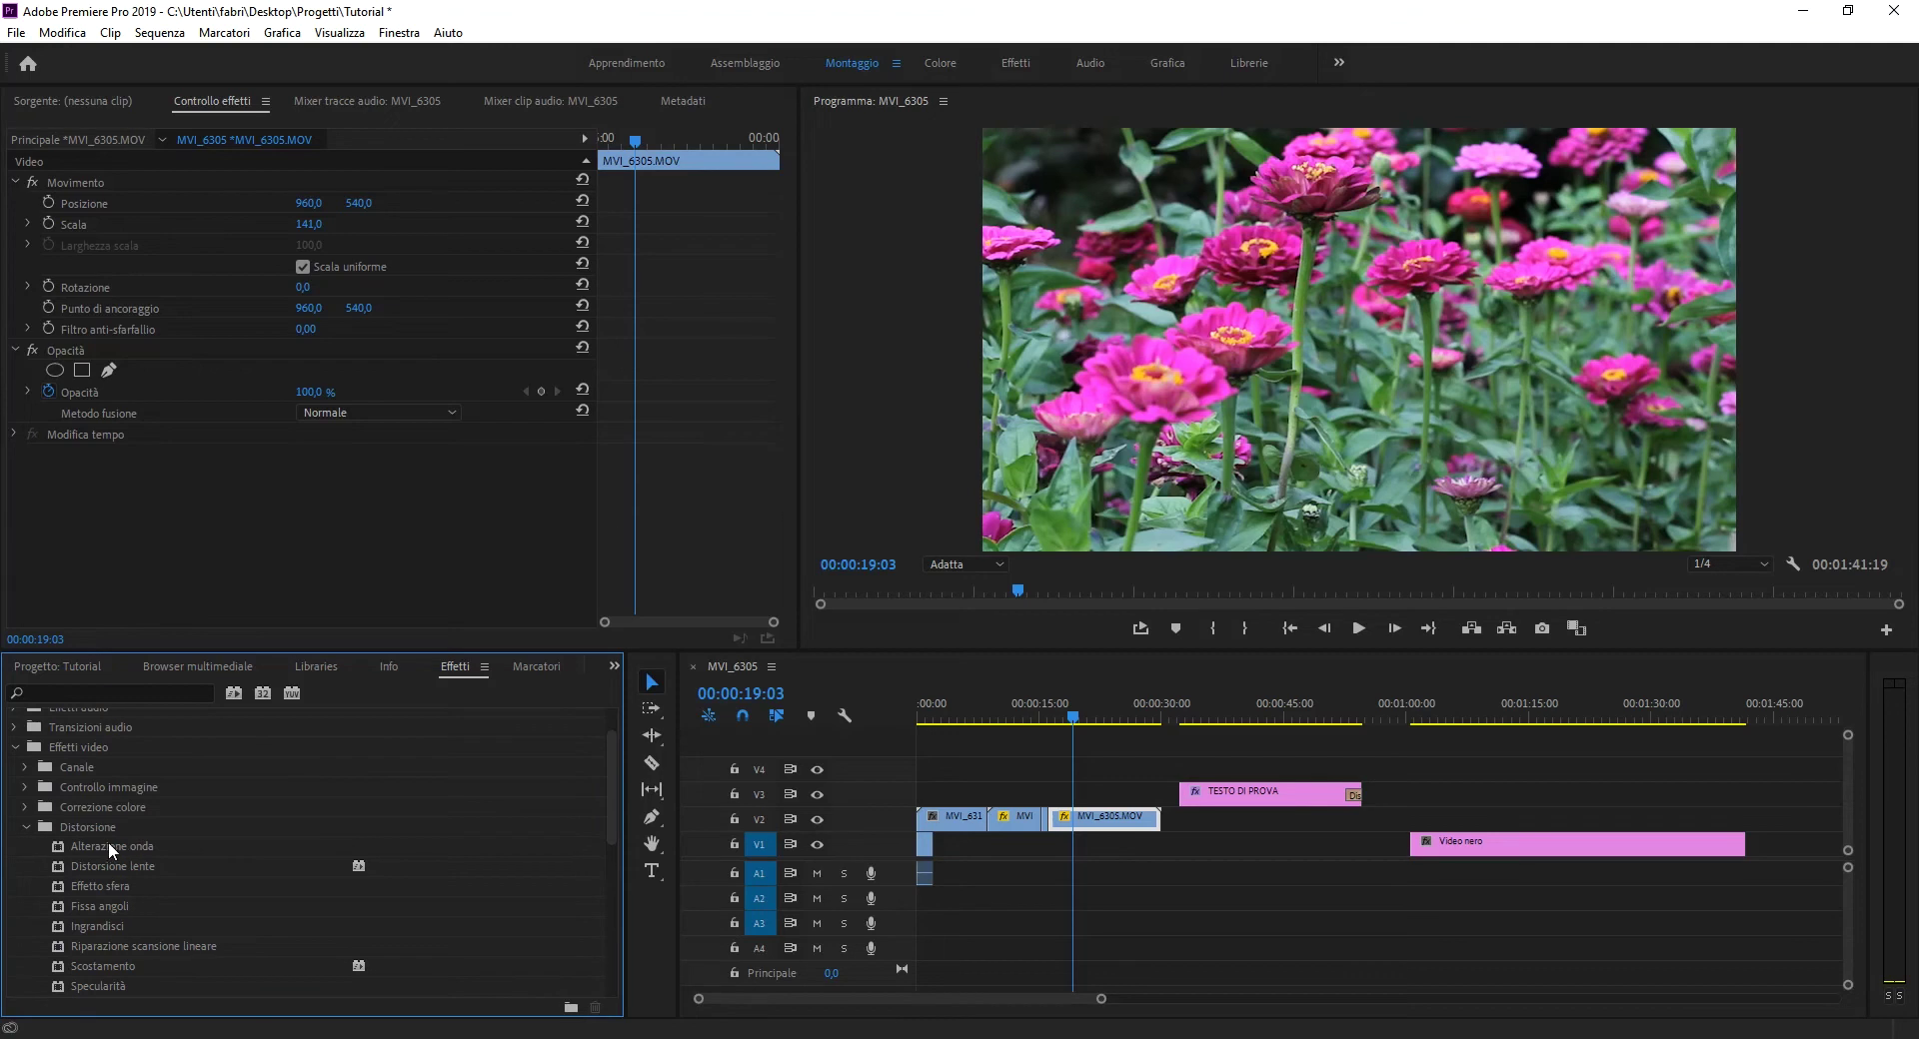
left_click_drag(107, 849, 1132, 824)
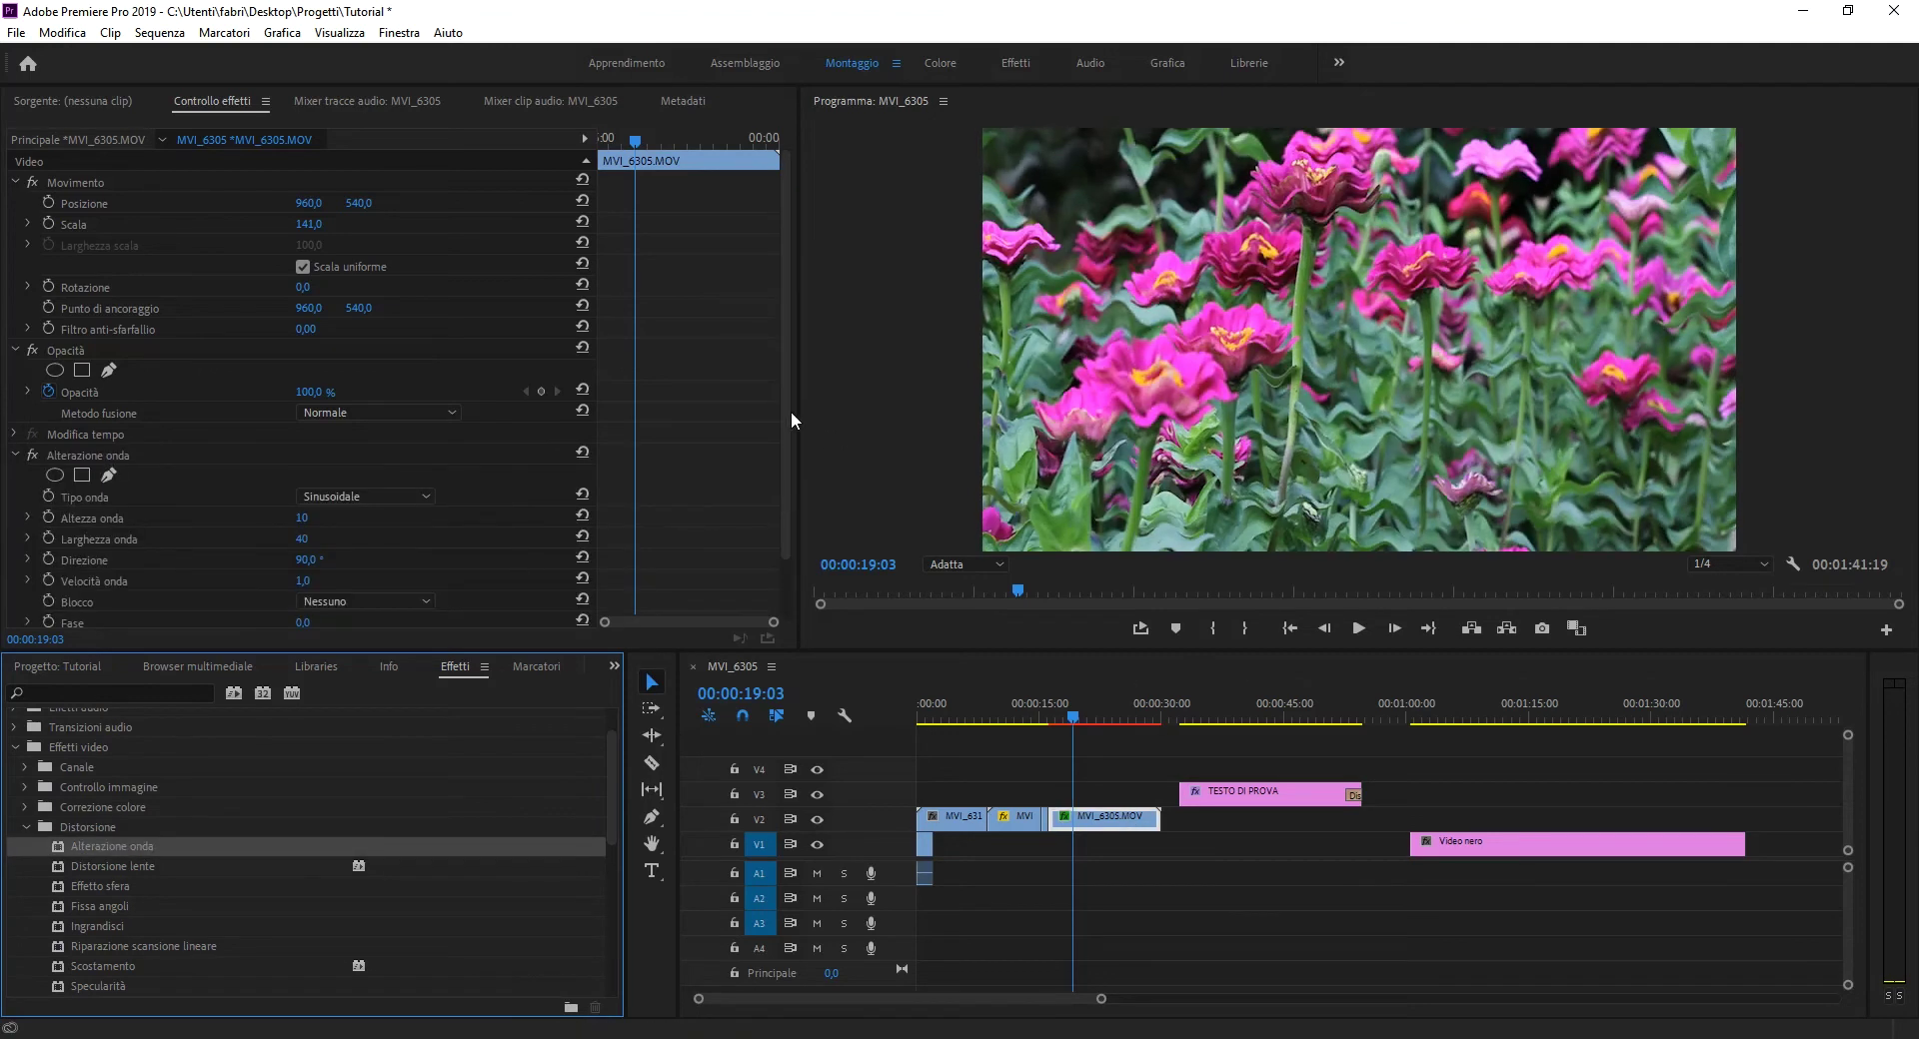
left_click_drag(790, 410, 799, 464)
mouse_move(306, 452)
left_mouse_down()
mouse_move(395, 452)
mouse_move(254, 448)
mouse_move(417, 469)
left_mouse_up()
mouse_move(306, 490)
left_mouse_down()
mouse_move(330, 491)
mouse_move(285, 512)
left_mouse_up()
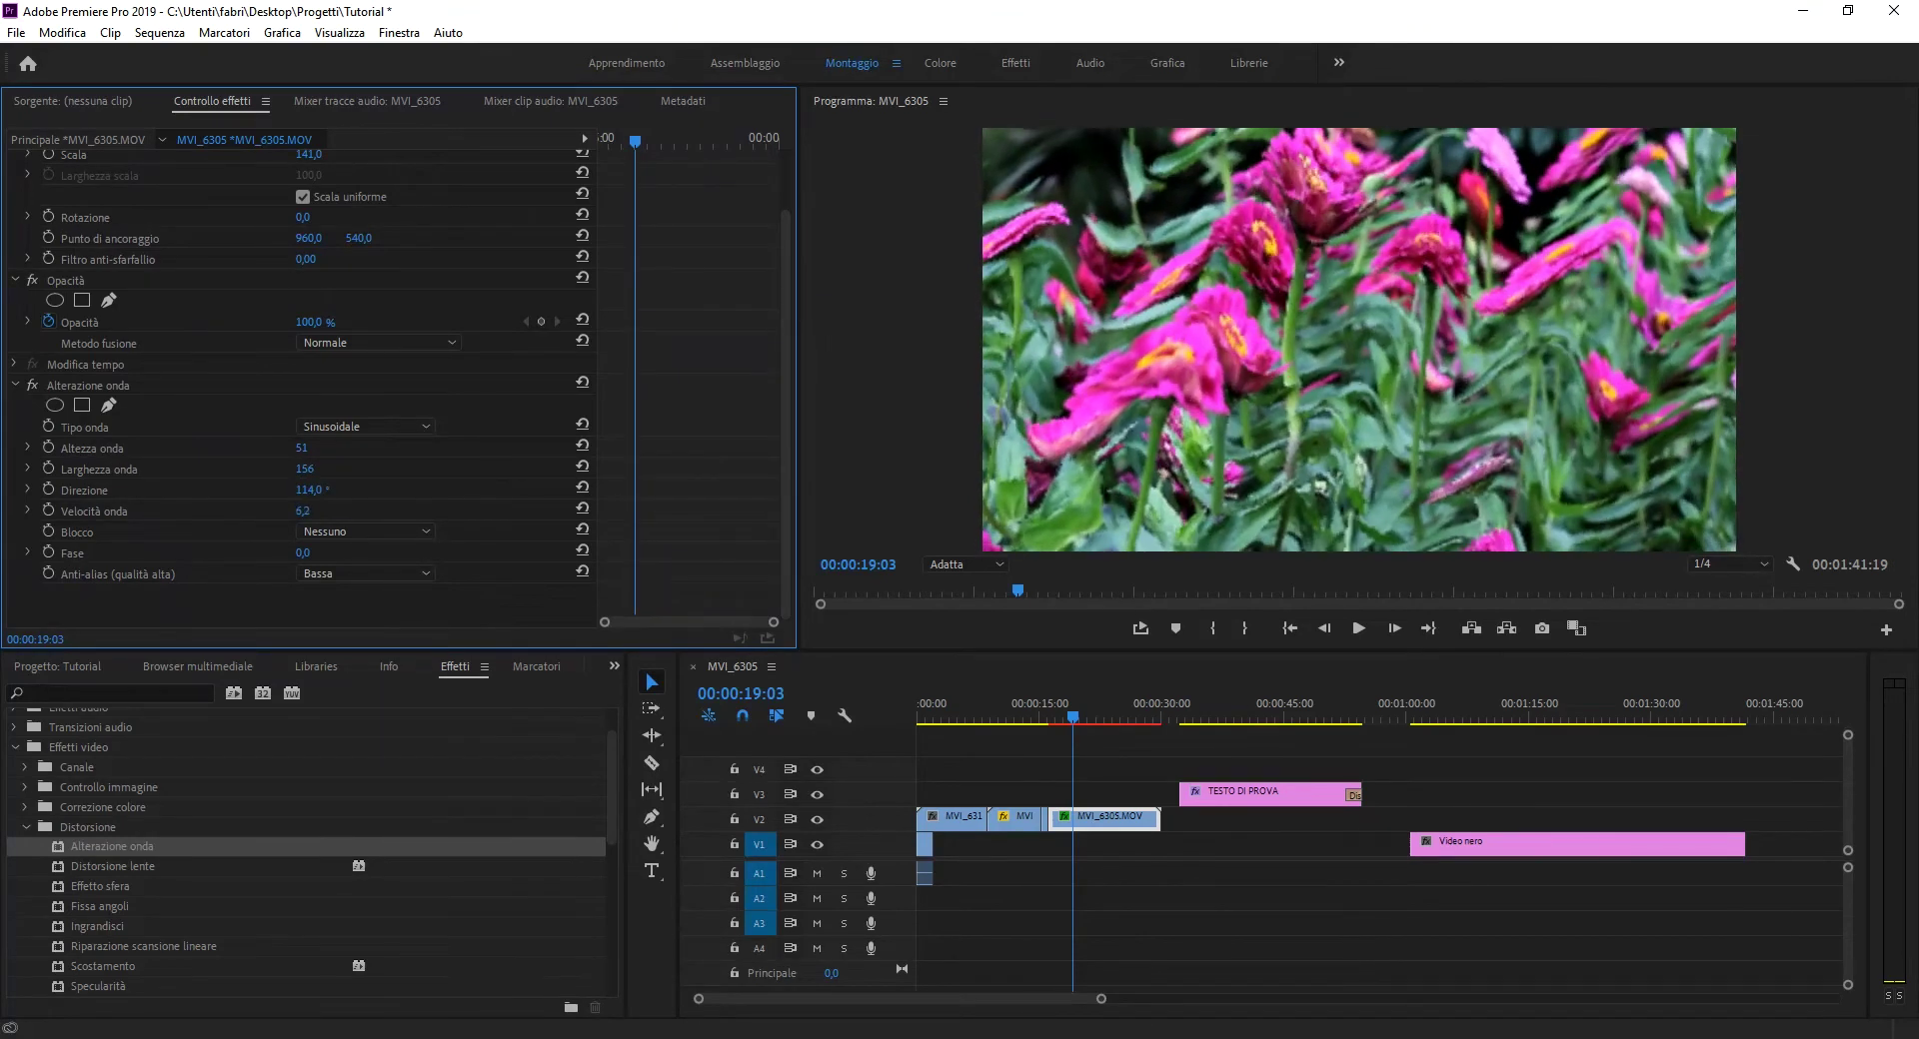
left_click(101, 384)
key("Delete")
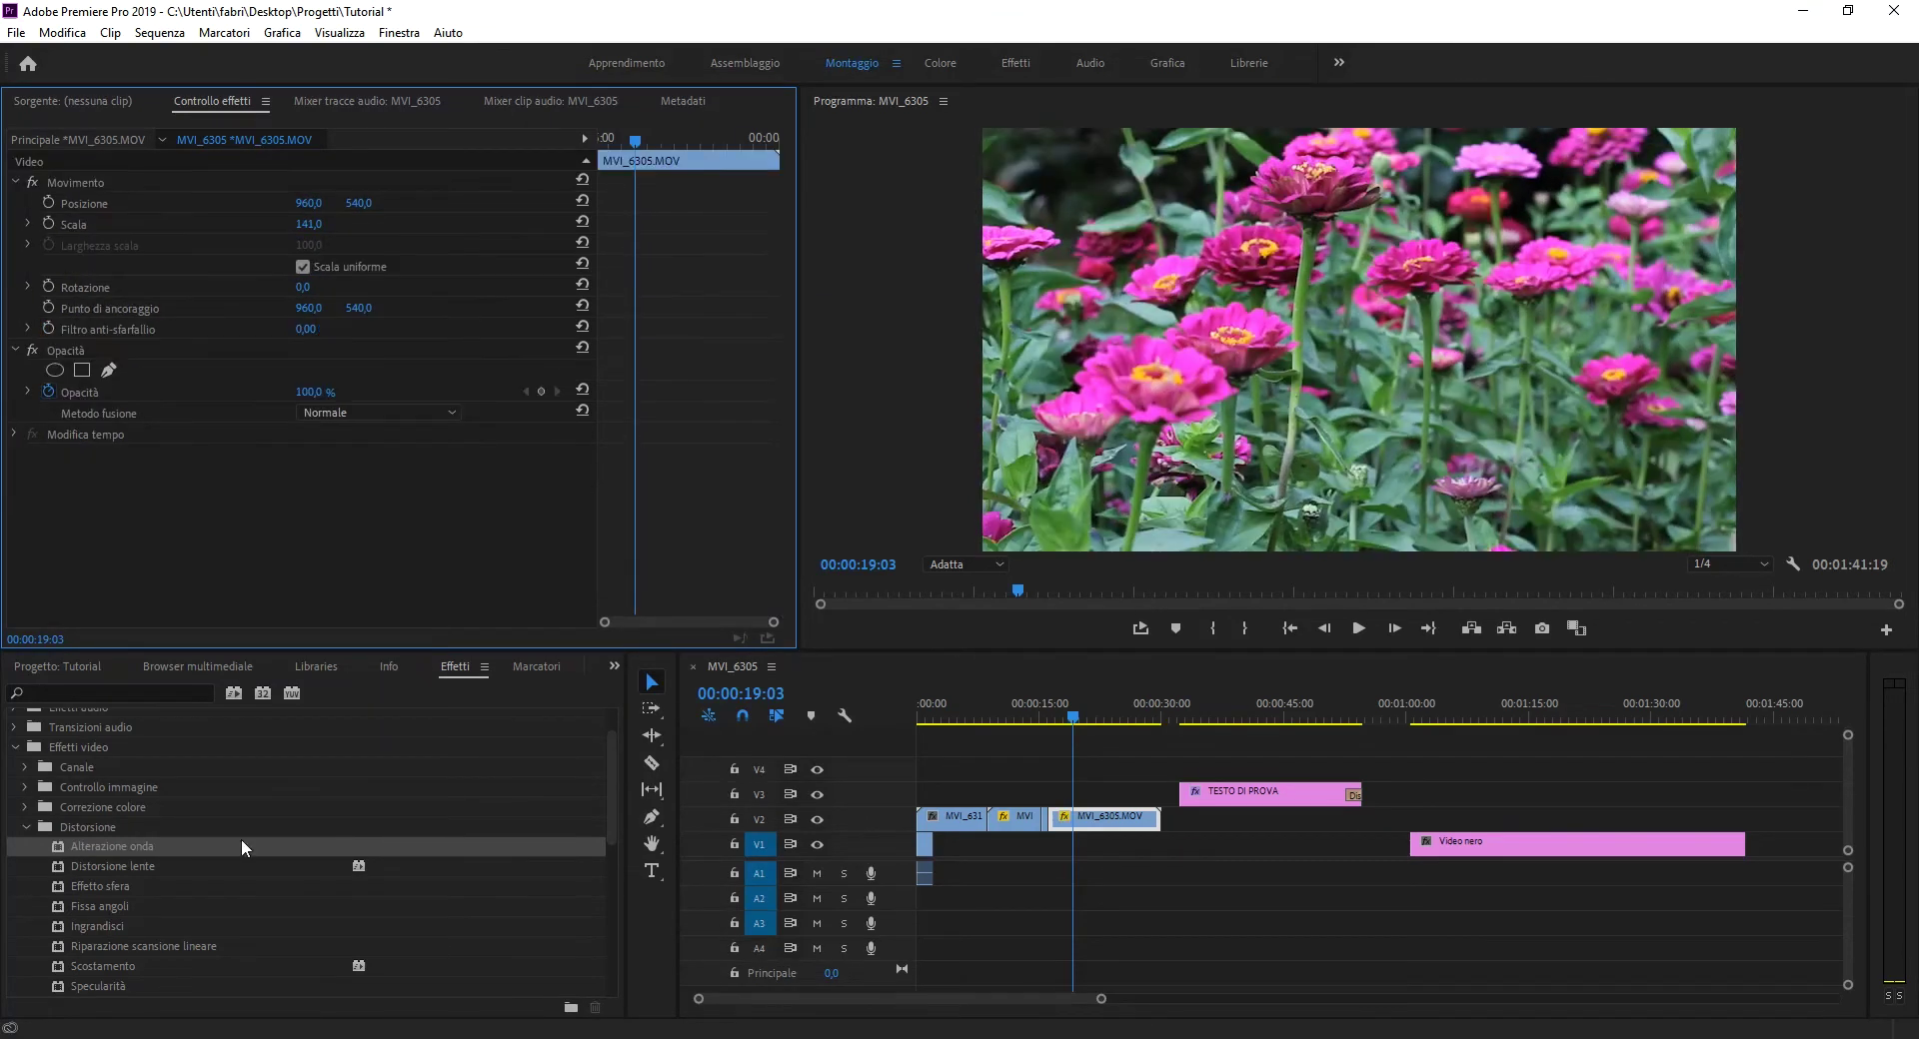
Try the lens distortion effect with strong curvature, then remove it
left_click_drag(112, 865, 1105, 819)
scroll(306, 556, "down", 1)
mouse_move(301, 457)
left_mouse_down()
mouse_move(213, 457)
mouse_move(273, 456)
left_mouse_up()
left_click(98, 415)
key("Delete")
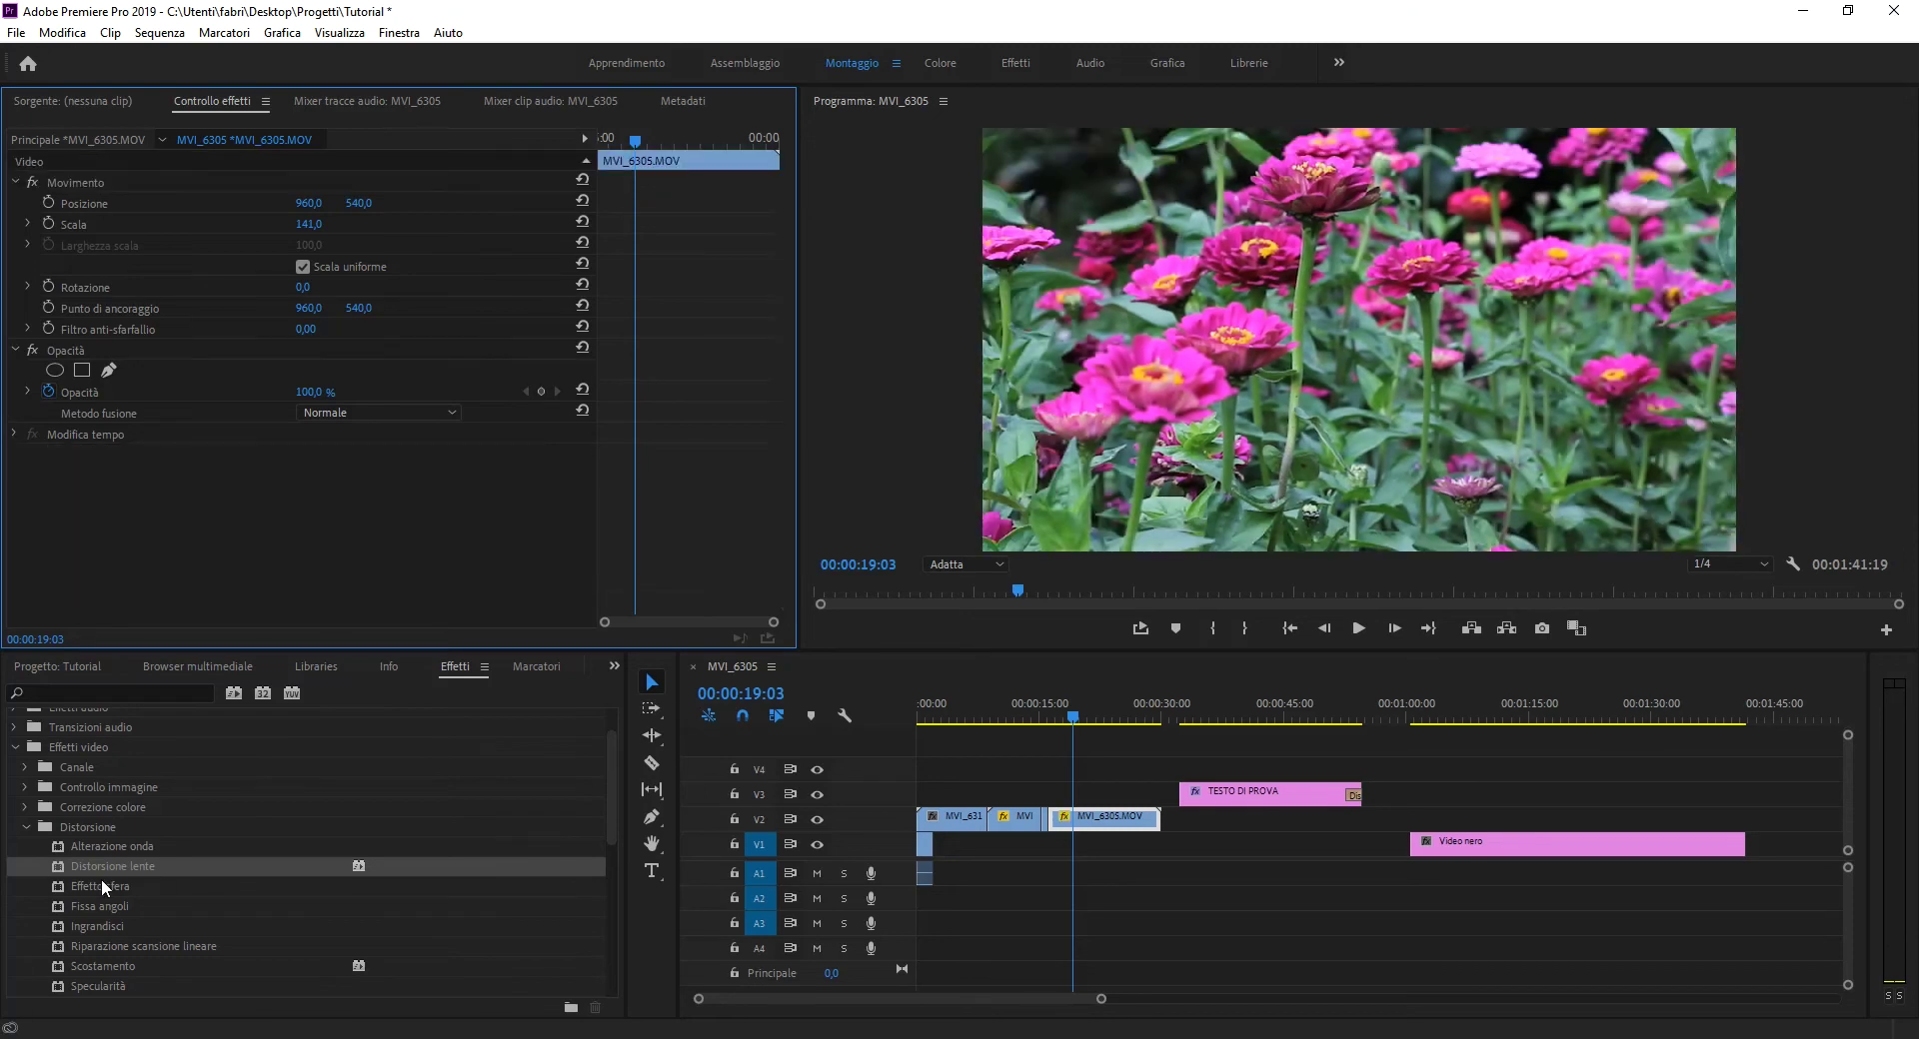
Try Effetto sfera with an enlarged radius, then remove it
left_click_drag(98, 884, 1082, 820)
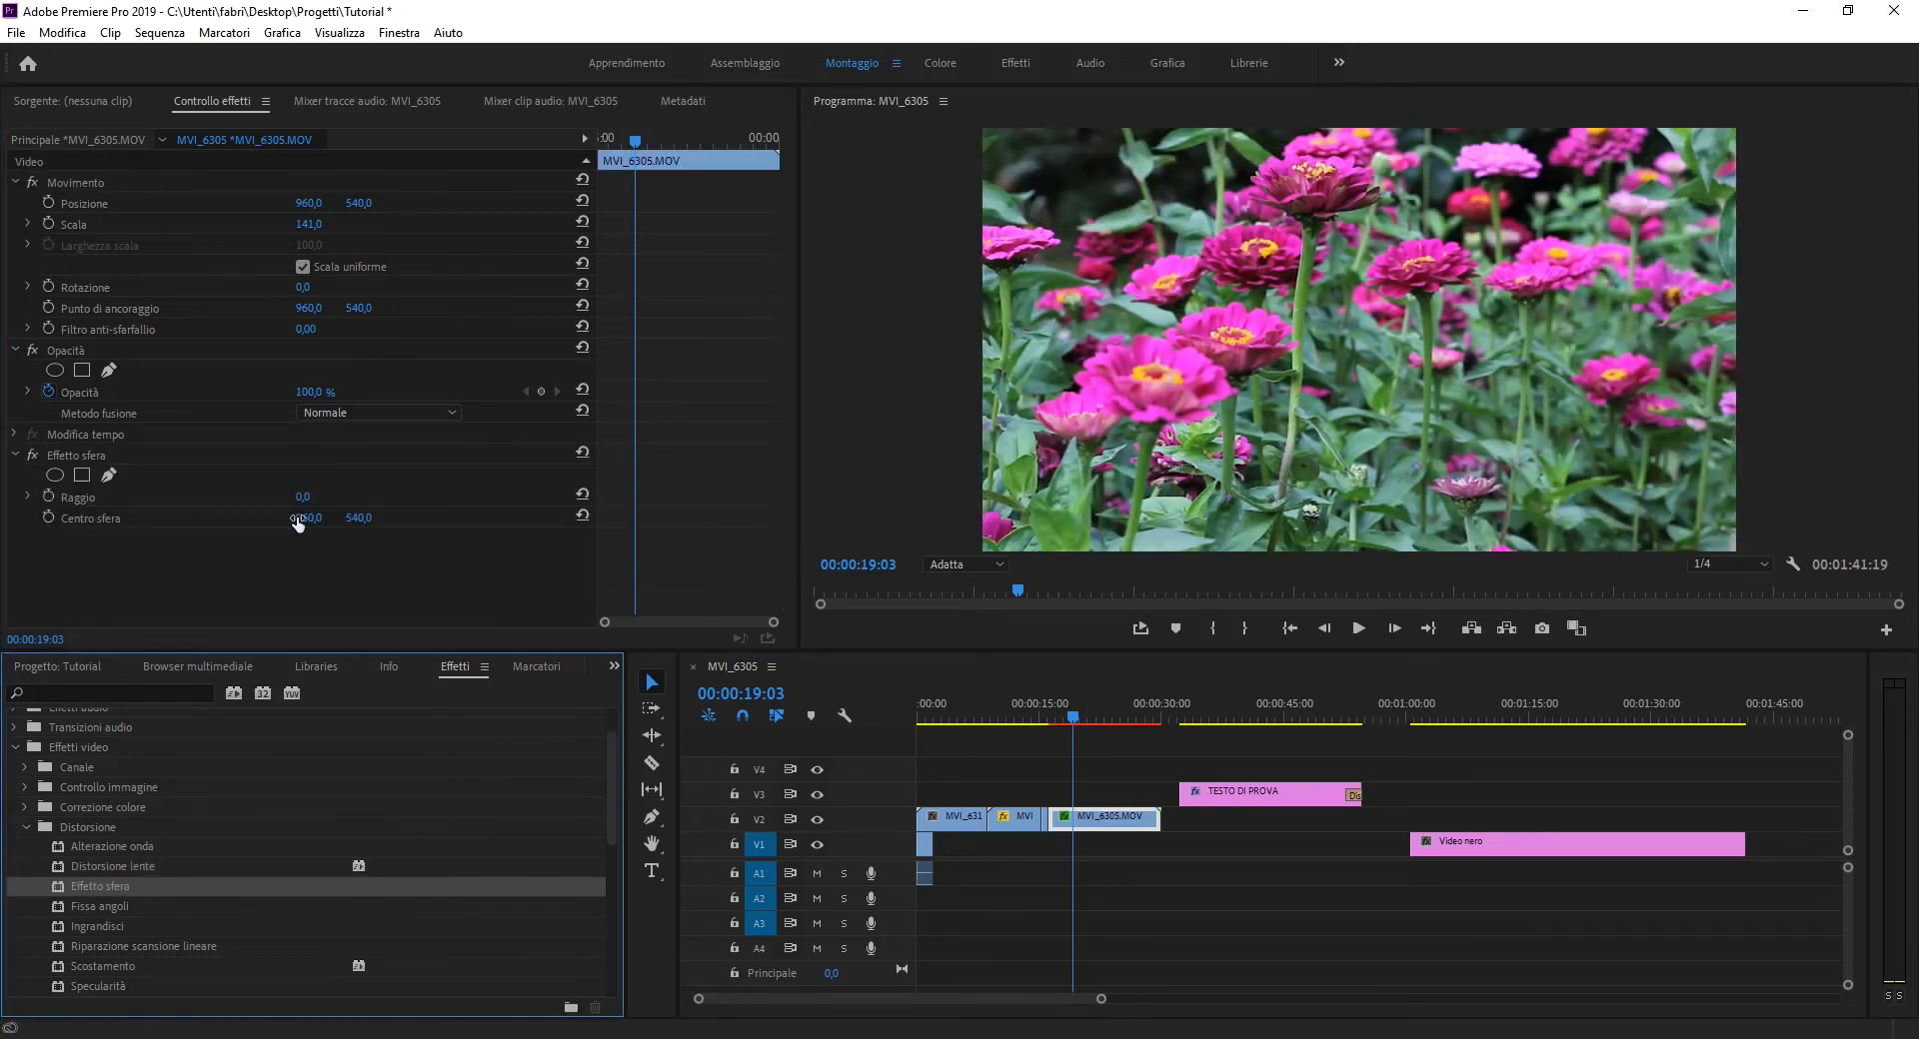
left_click_drag(308, 501, 323, 498)
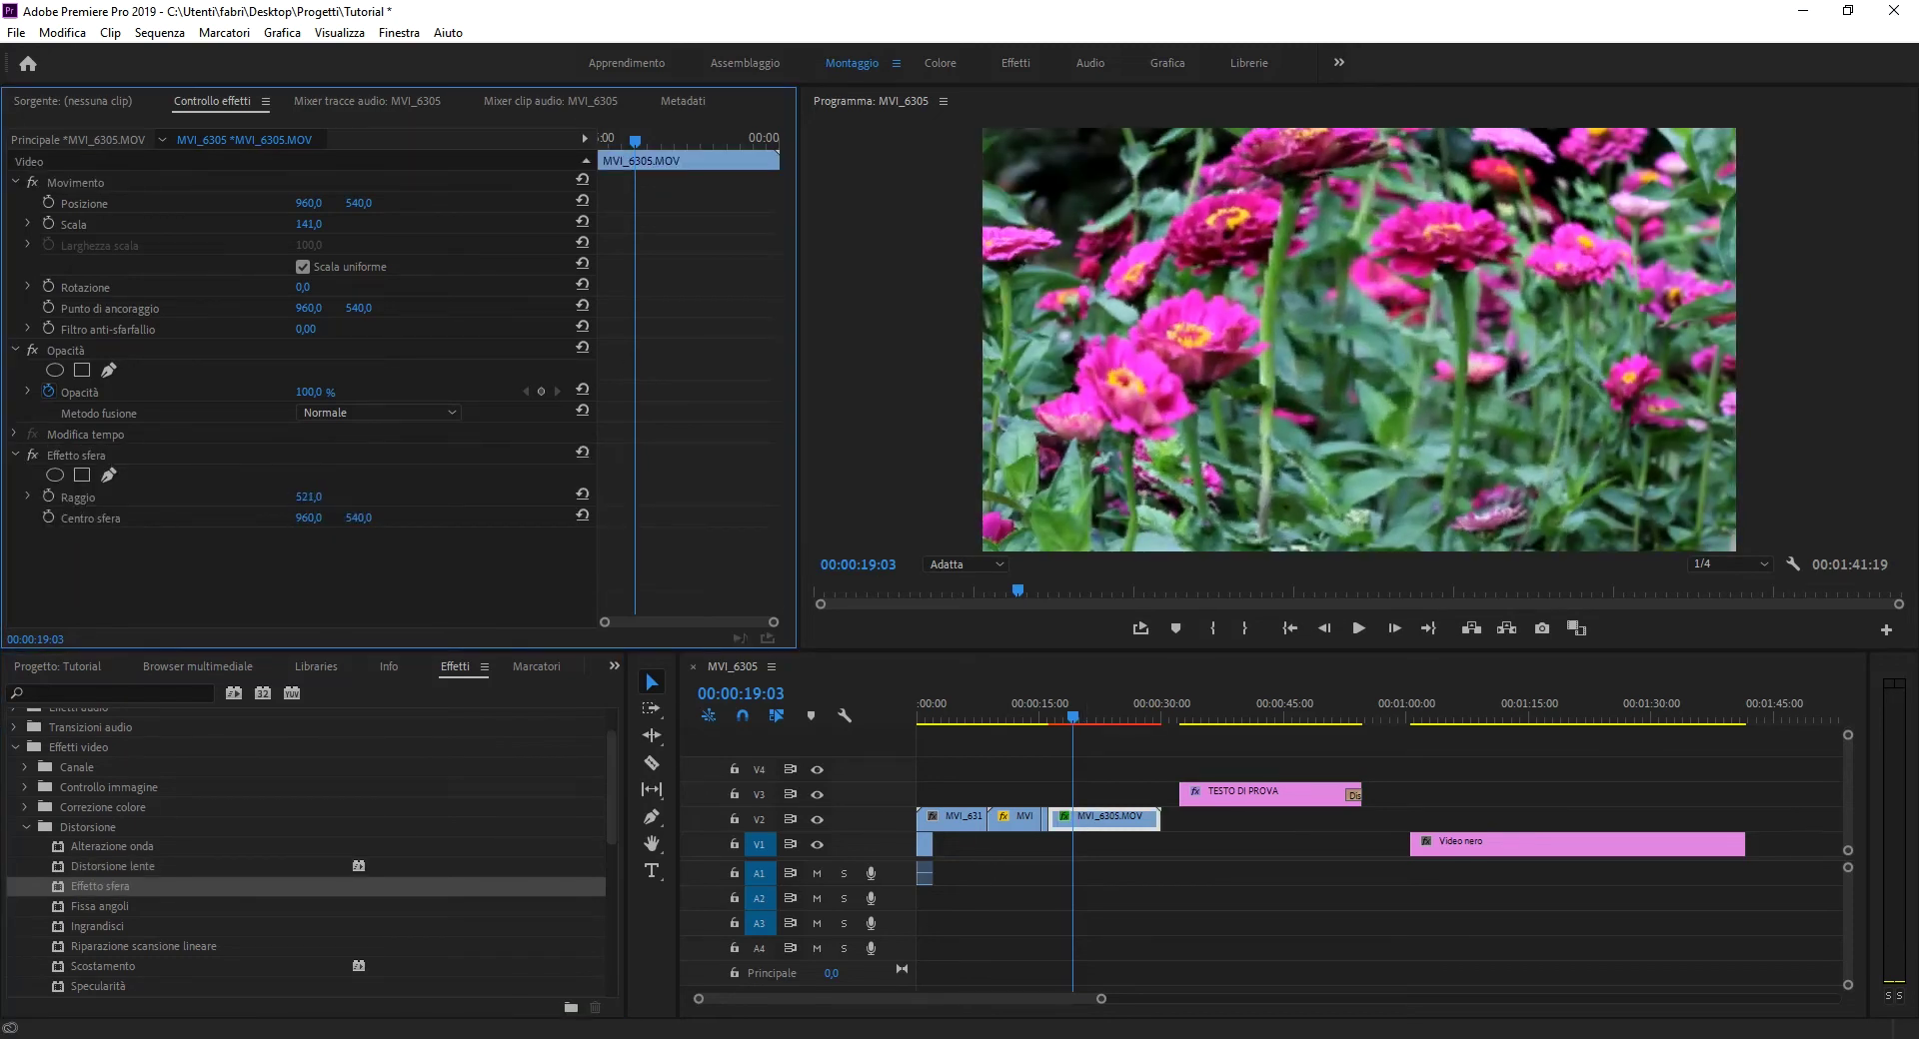
left_click(98, 456)
key("Delete")
Try Fissa angoli by moving the top-left corner to skew the image, then remove it
mouse_move(110, 907)
left_mouse_down()
mouse_move(643, 958)
mouse_move(1109, 820)
left_mouse_up()
mouse_move(303, 496)
left_mouse_down()
mouse_move(330, 497)
mouse_move(135, 471)
left_mouse_up()
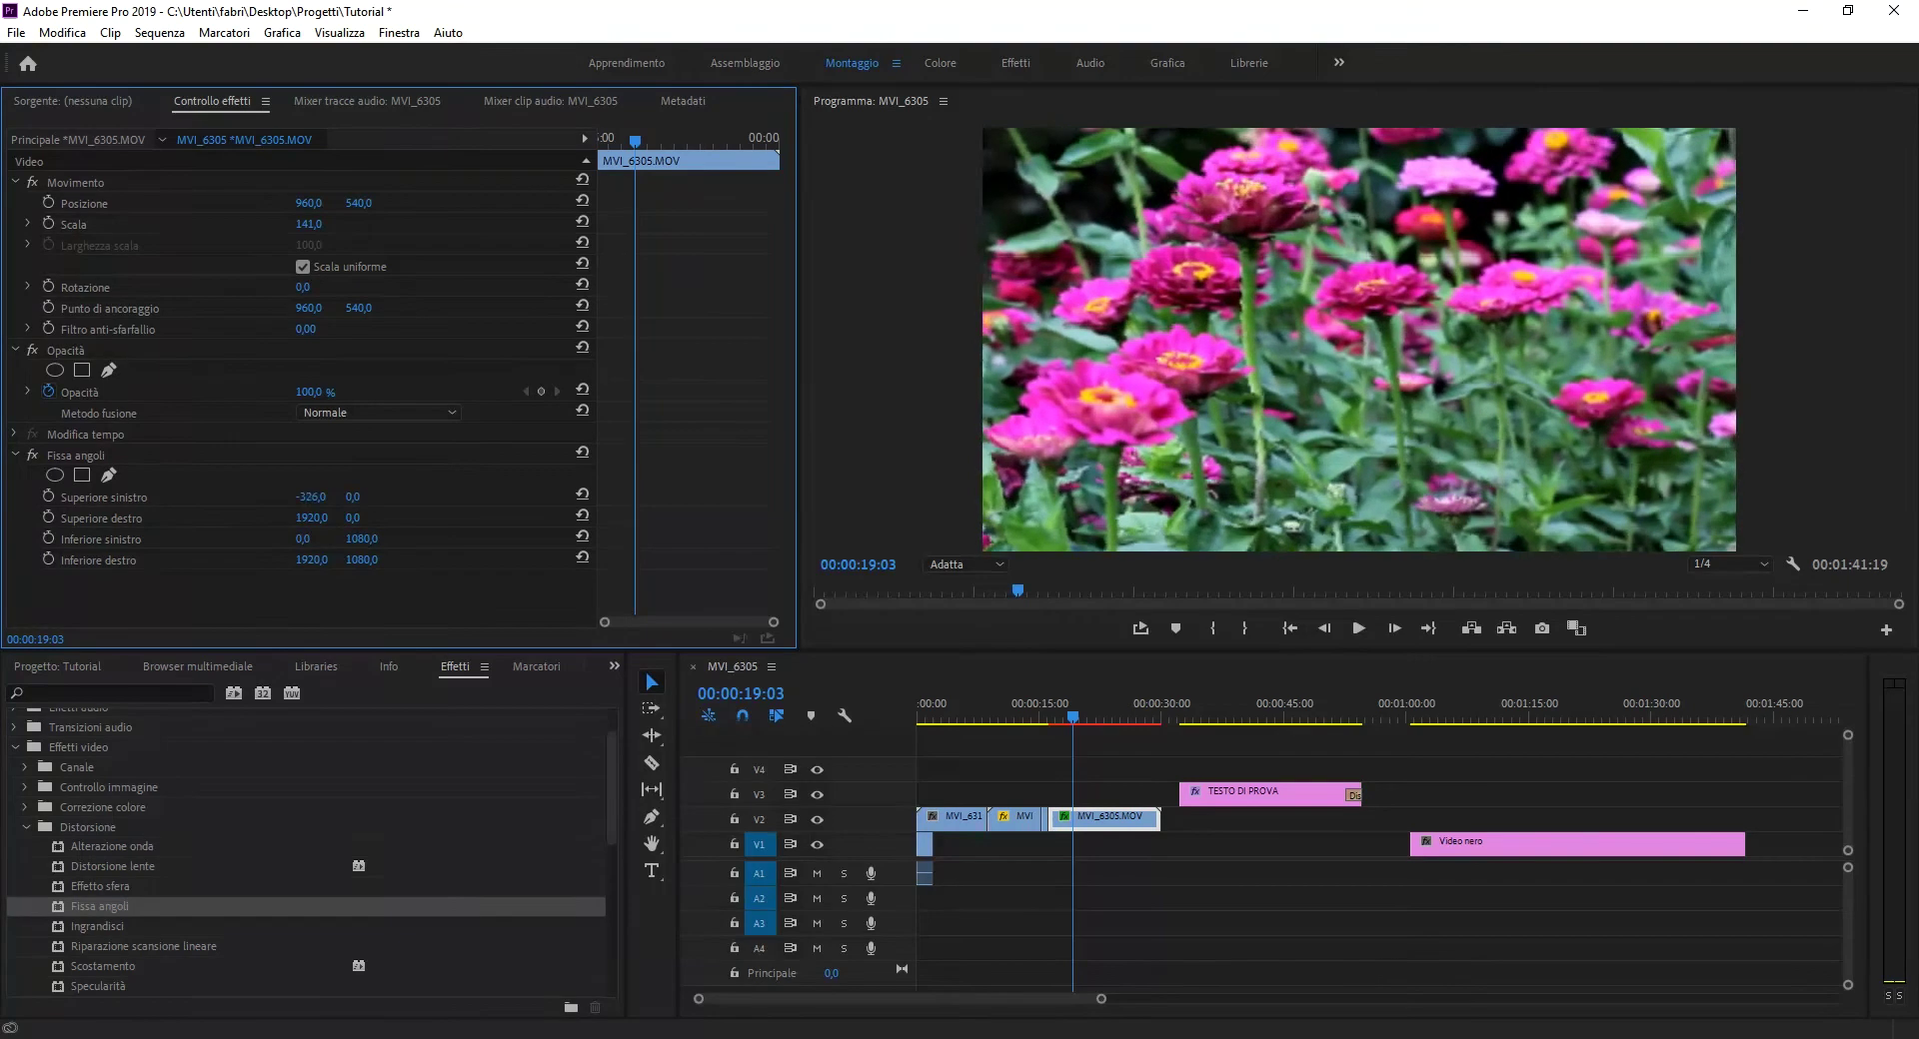
left_click(88, 456)
key("Delete")
Try Specularità with a shifted reflection centre and angle, then Spirale, removing each
scroll(140, 868, "down", 4)
scroll(144, 868, "down", 3)
left_click_drag(116, 850, 1104, 811)
mouse_move(324, 499)
left_mouse_down()
mouse_move(370, 499)
mouse_move(258, 497)
left_mouse_up()
mouse_move(302, 517)
left_mouse_down()
mouse_move(468, 517)
mouse_move(333, 519)
mouse_move(128, 420)
left_mouse_up()
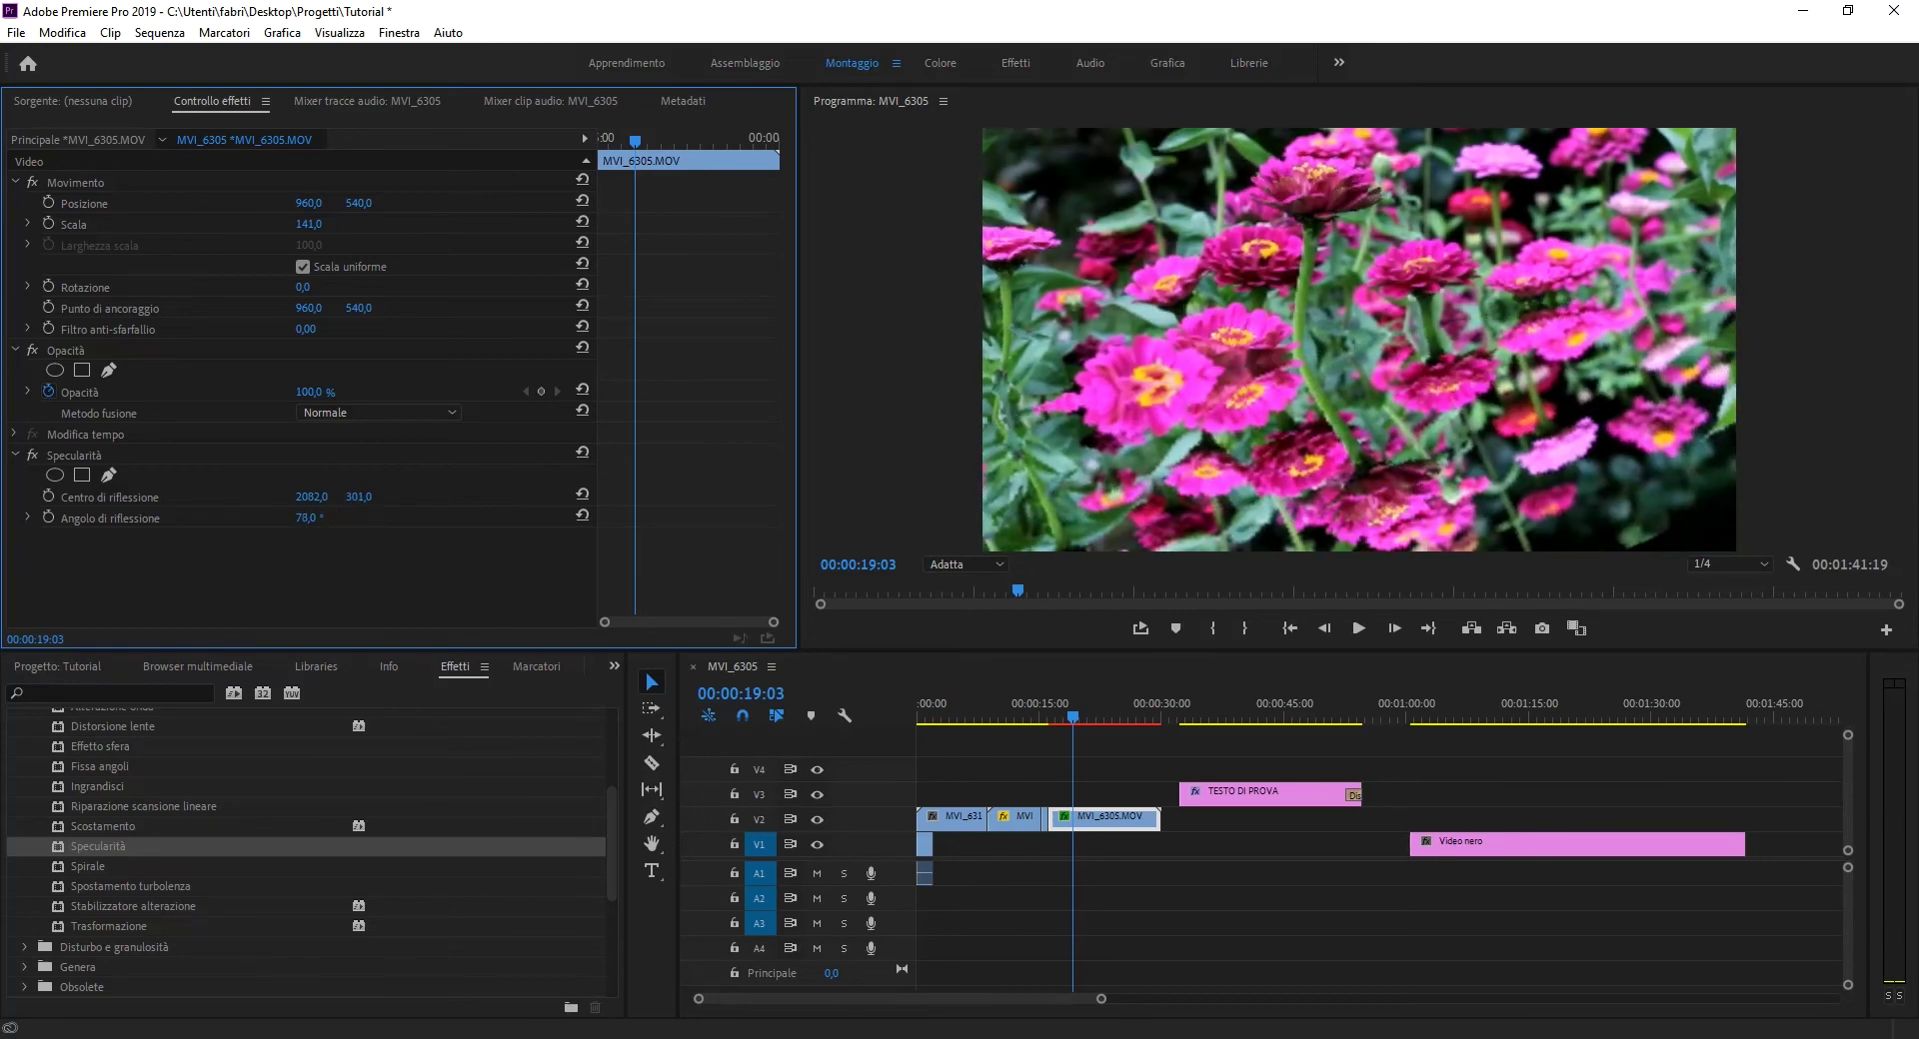
left_click(87, 457)
key("Delete")
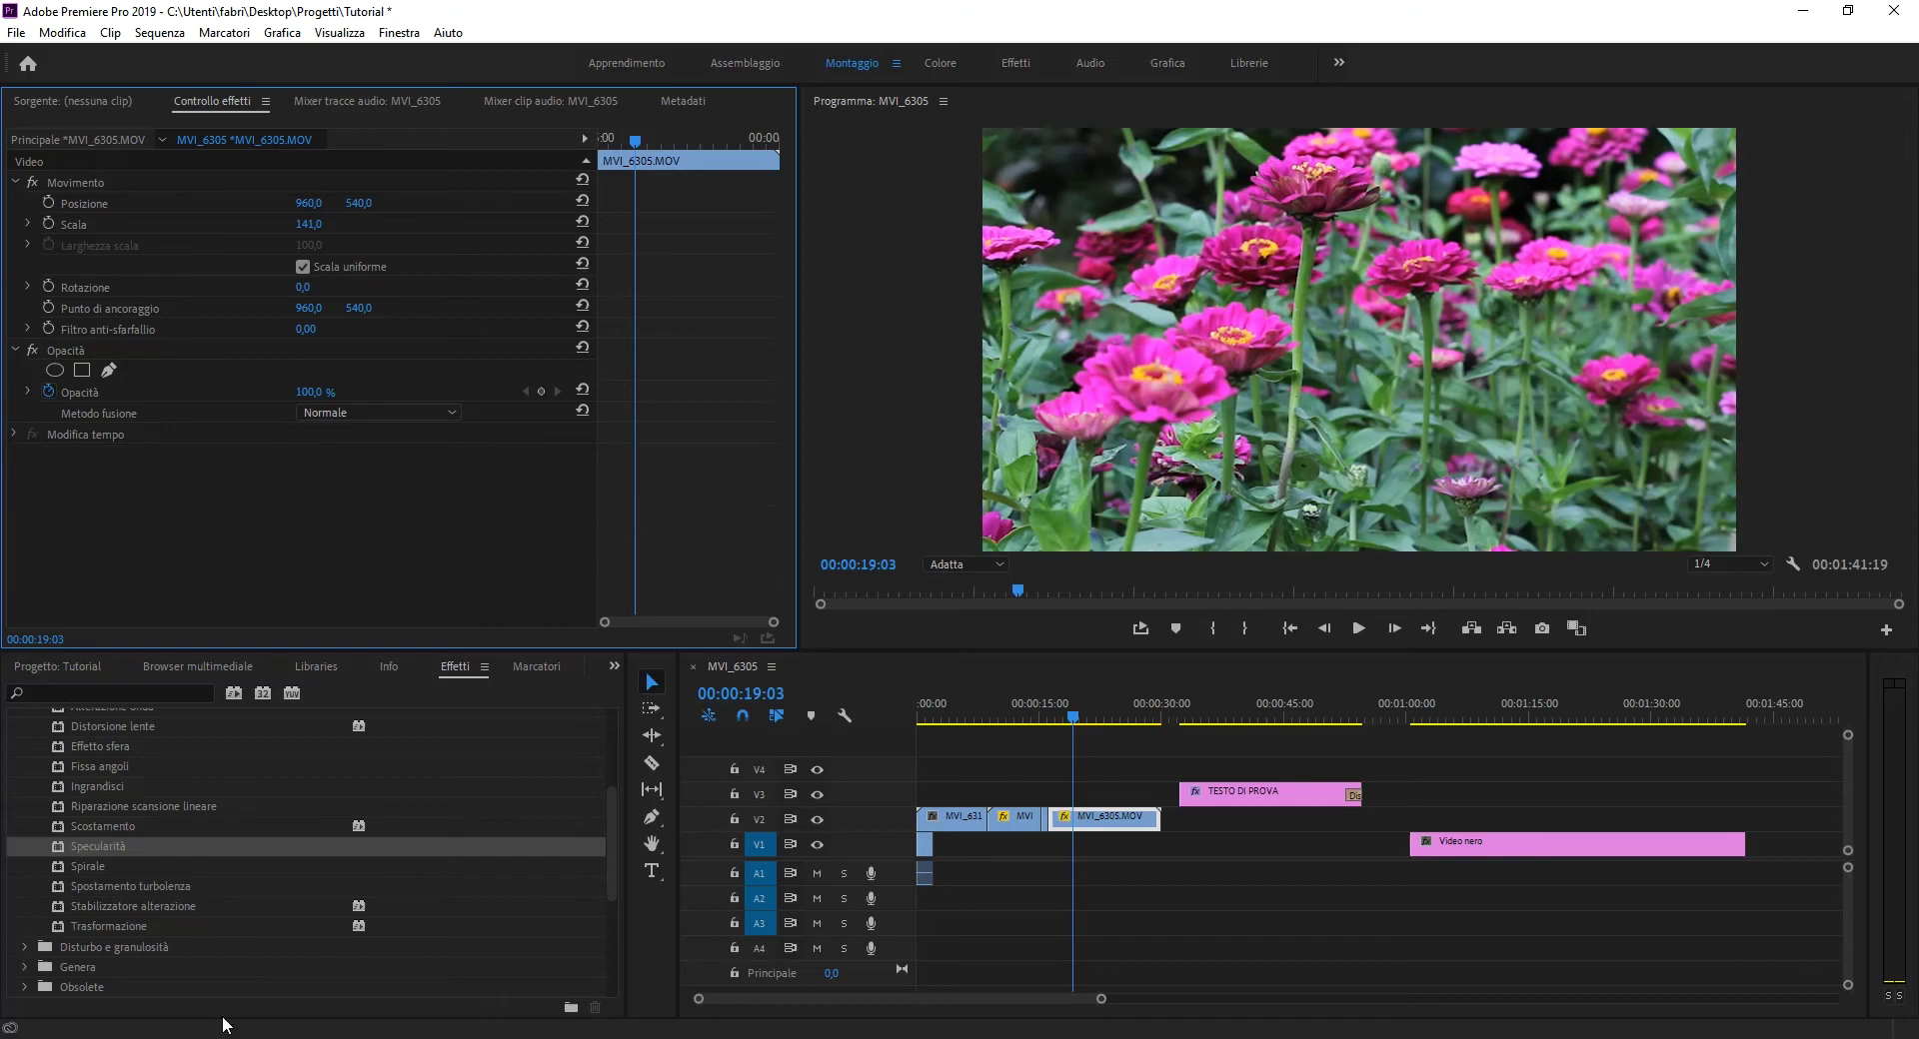
mouse_move(86, 866)
left_mouse_down()
mouse_move(361, 525)
mouse_move(206, 499)
mouse_move(373, 497)
mouse_move(293, 518)
left_mouse_up()
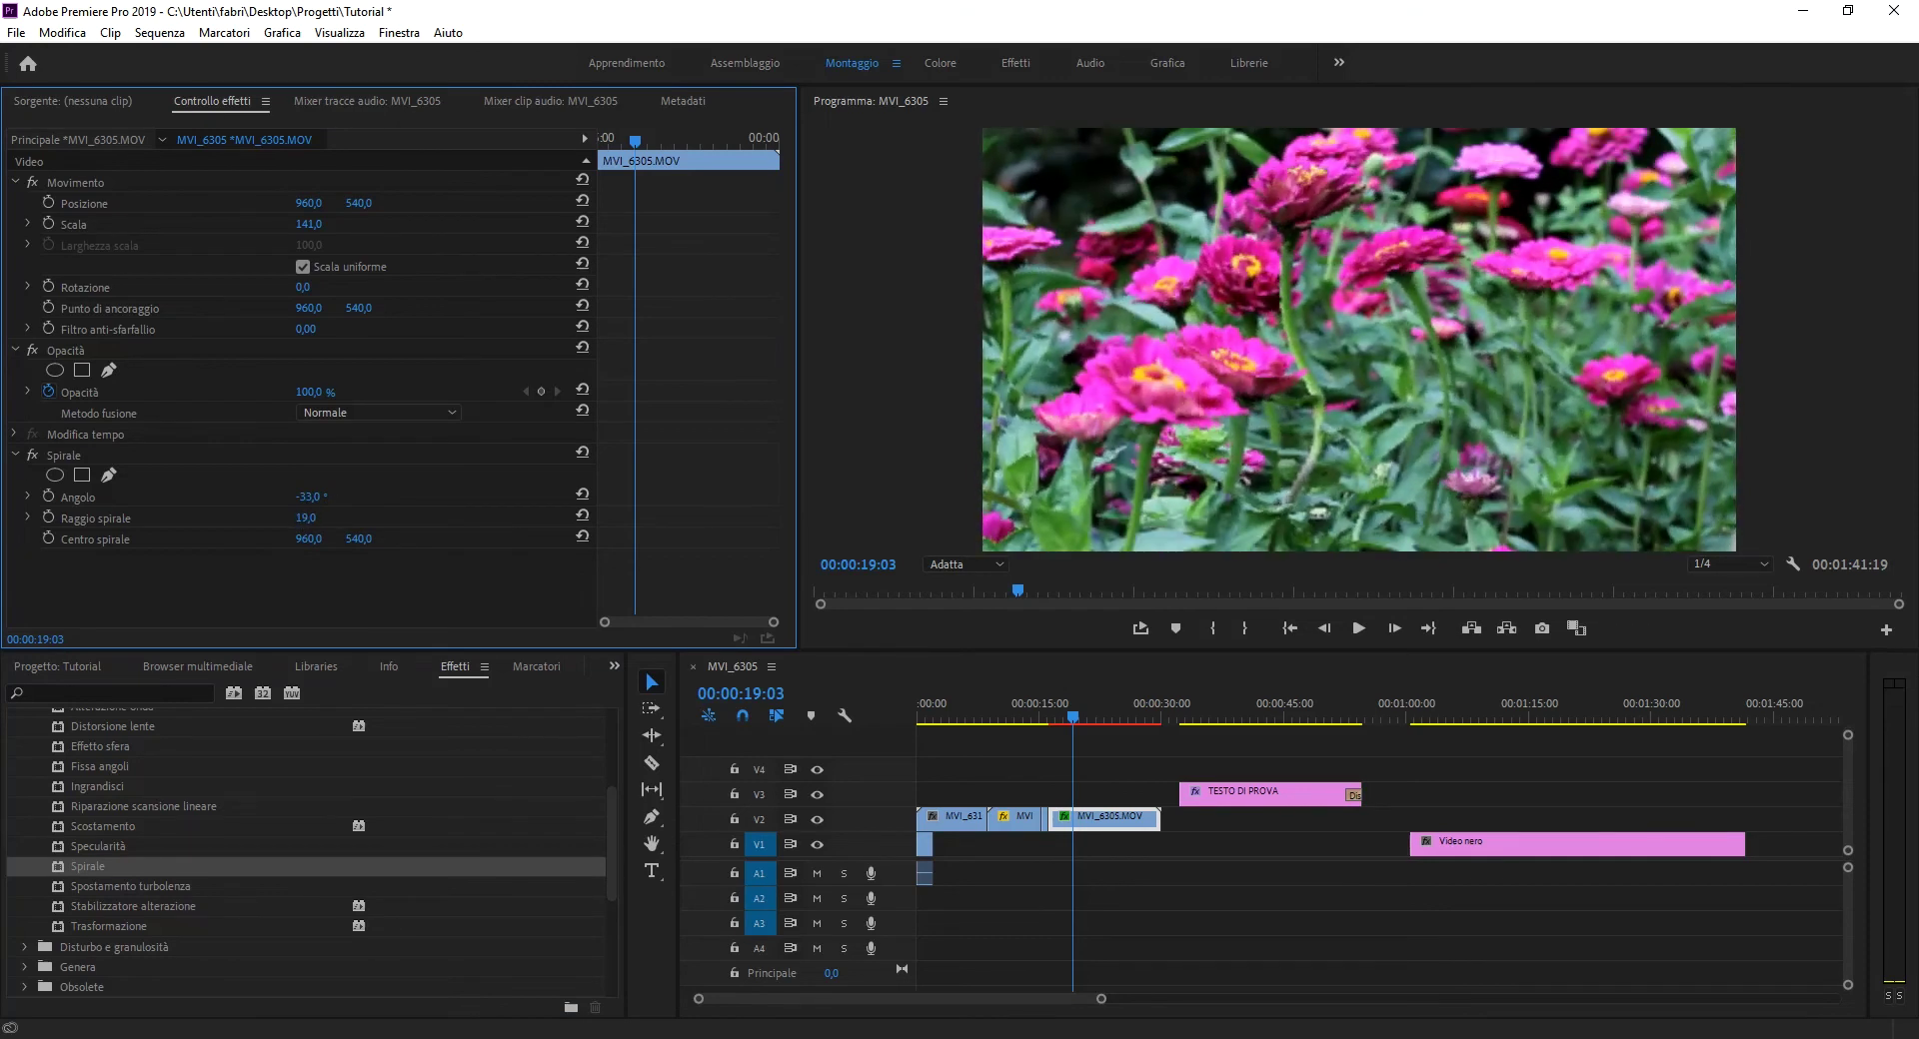
key("Delete")
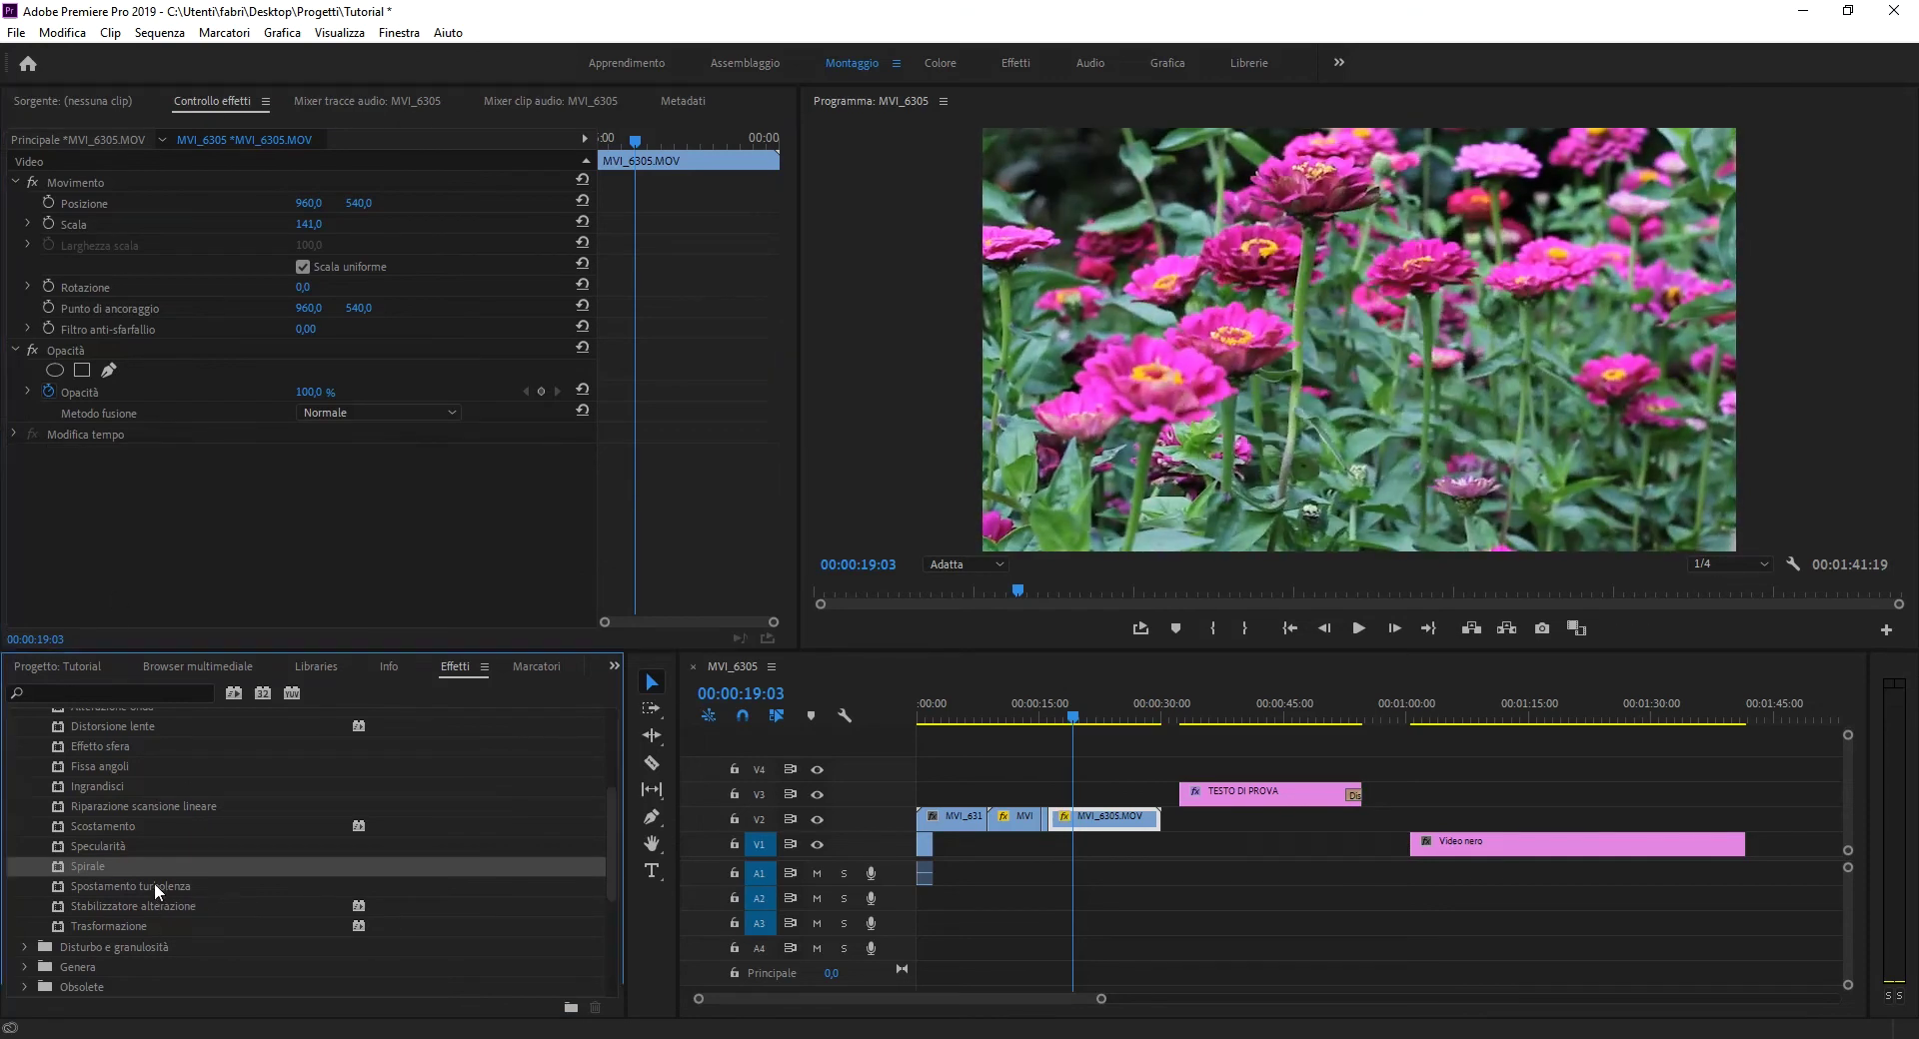
Try Spostamento turbolenza with Rigonfiamento, Torsione and Torsione più morbida displacement, then remove it
left_click_drag(154, 886, 1099, 820)
mouse_move(304, 518)
left_mouse_down()
mouse_move(422, 518)
mouse_move(250, 517)
left_mouse_up()
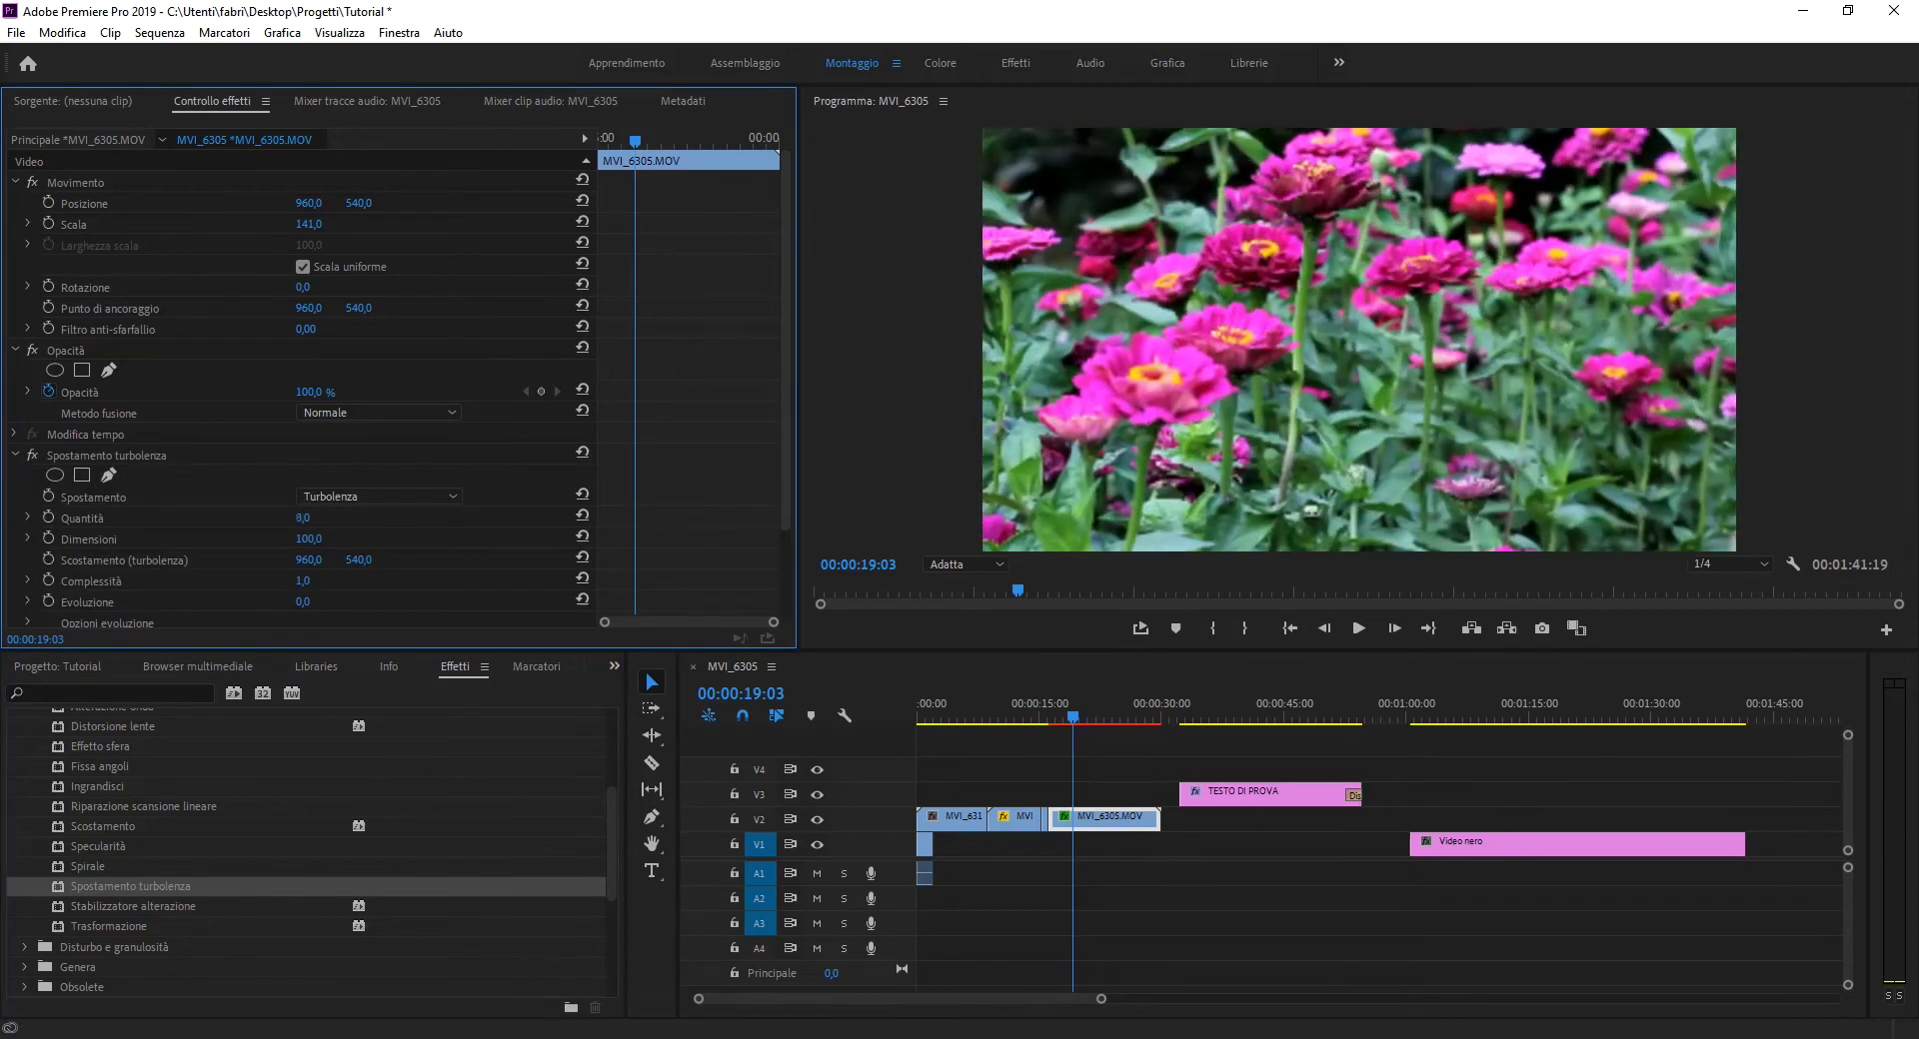
left_click(370, 496)
left_click(372, 537)
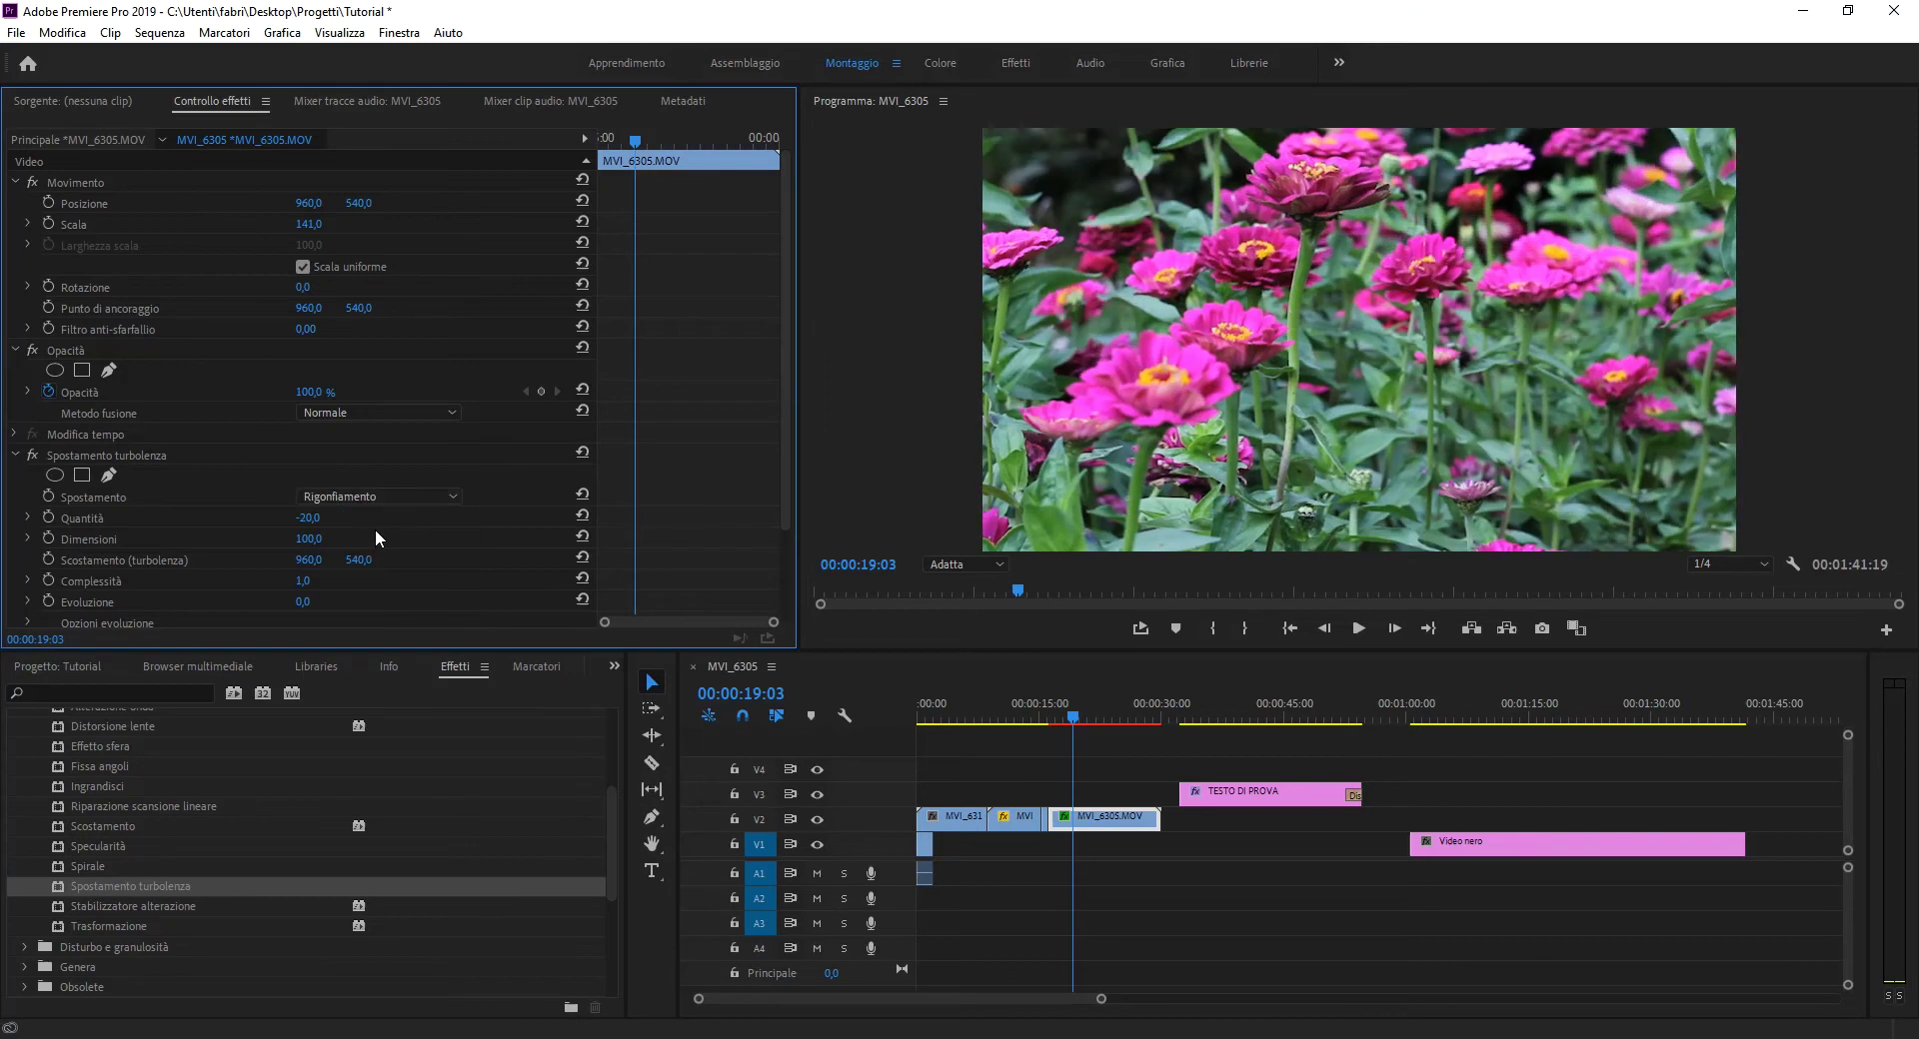
left_click(440, 496)
left_click(375, 559)
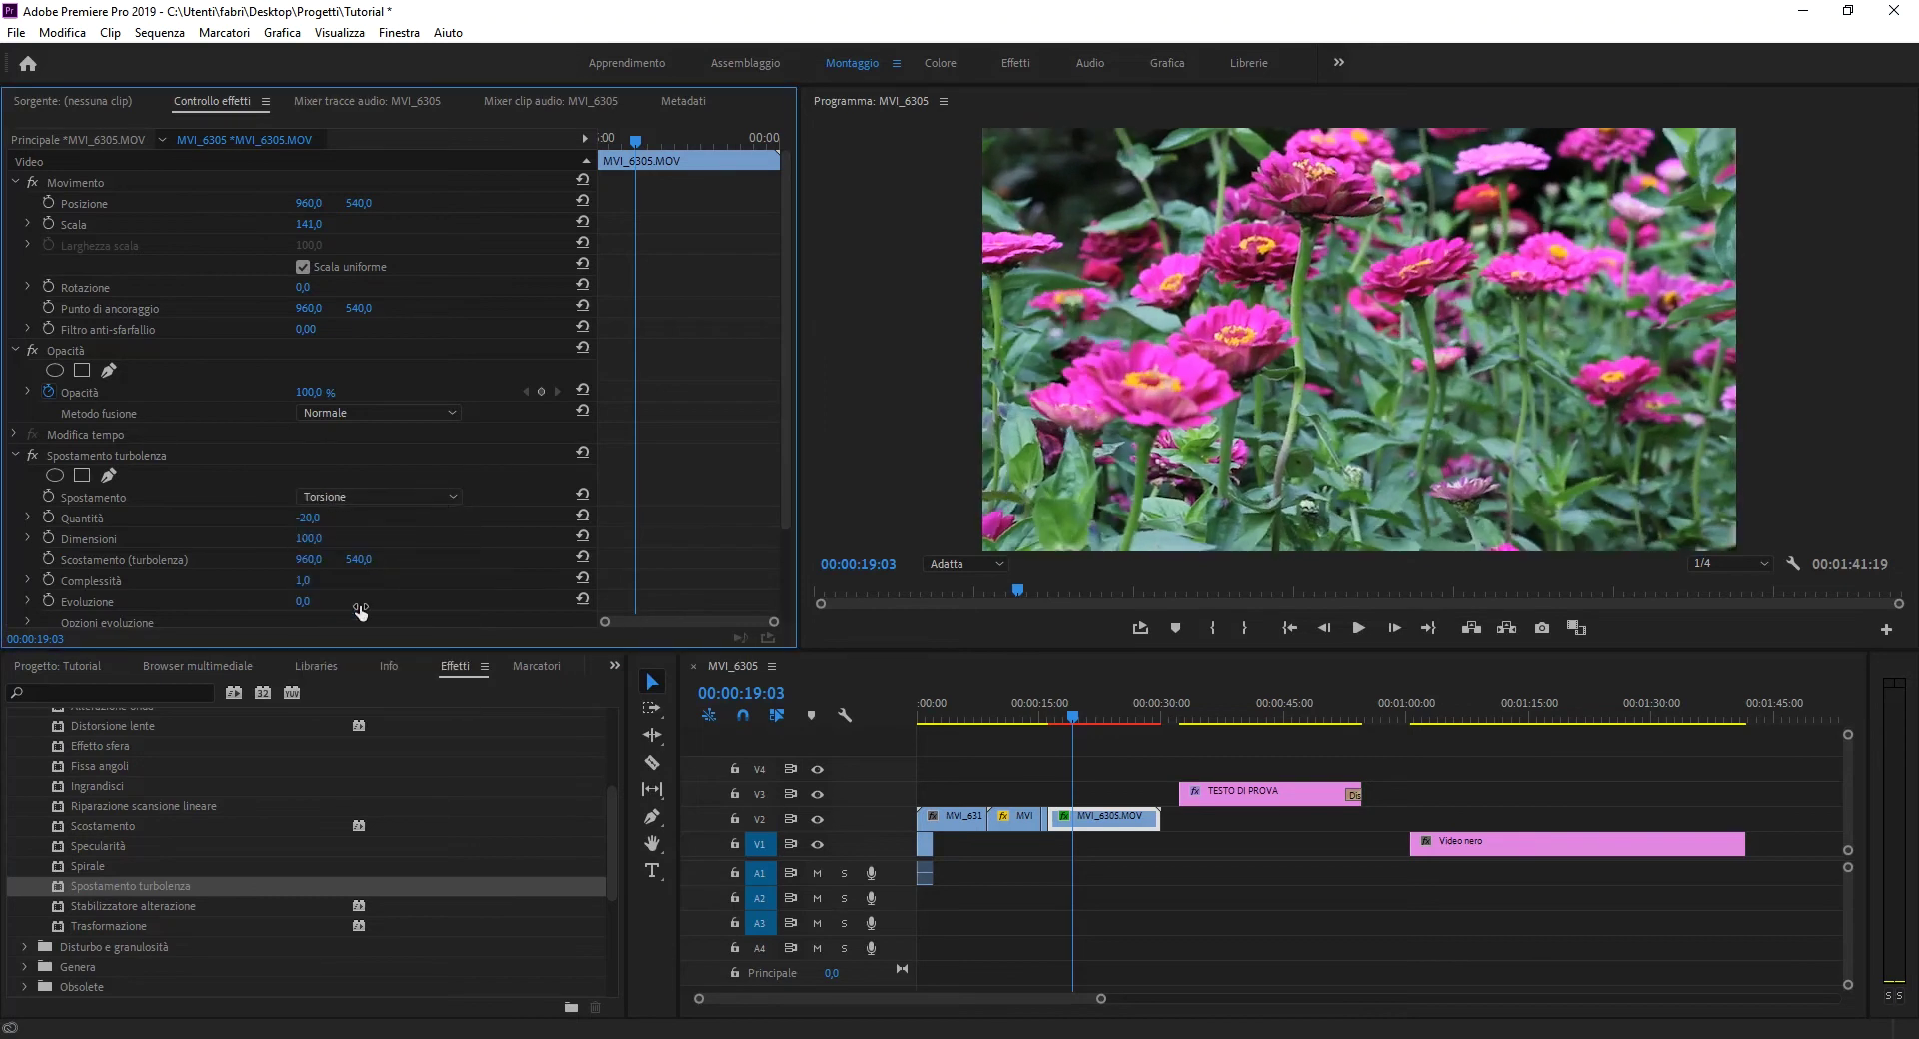
left_click(407, 492)
left_click(386, 619)
left_click(128, 455)
key("Delete")
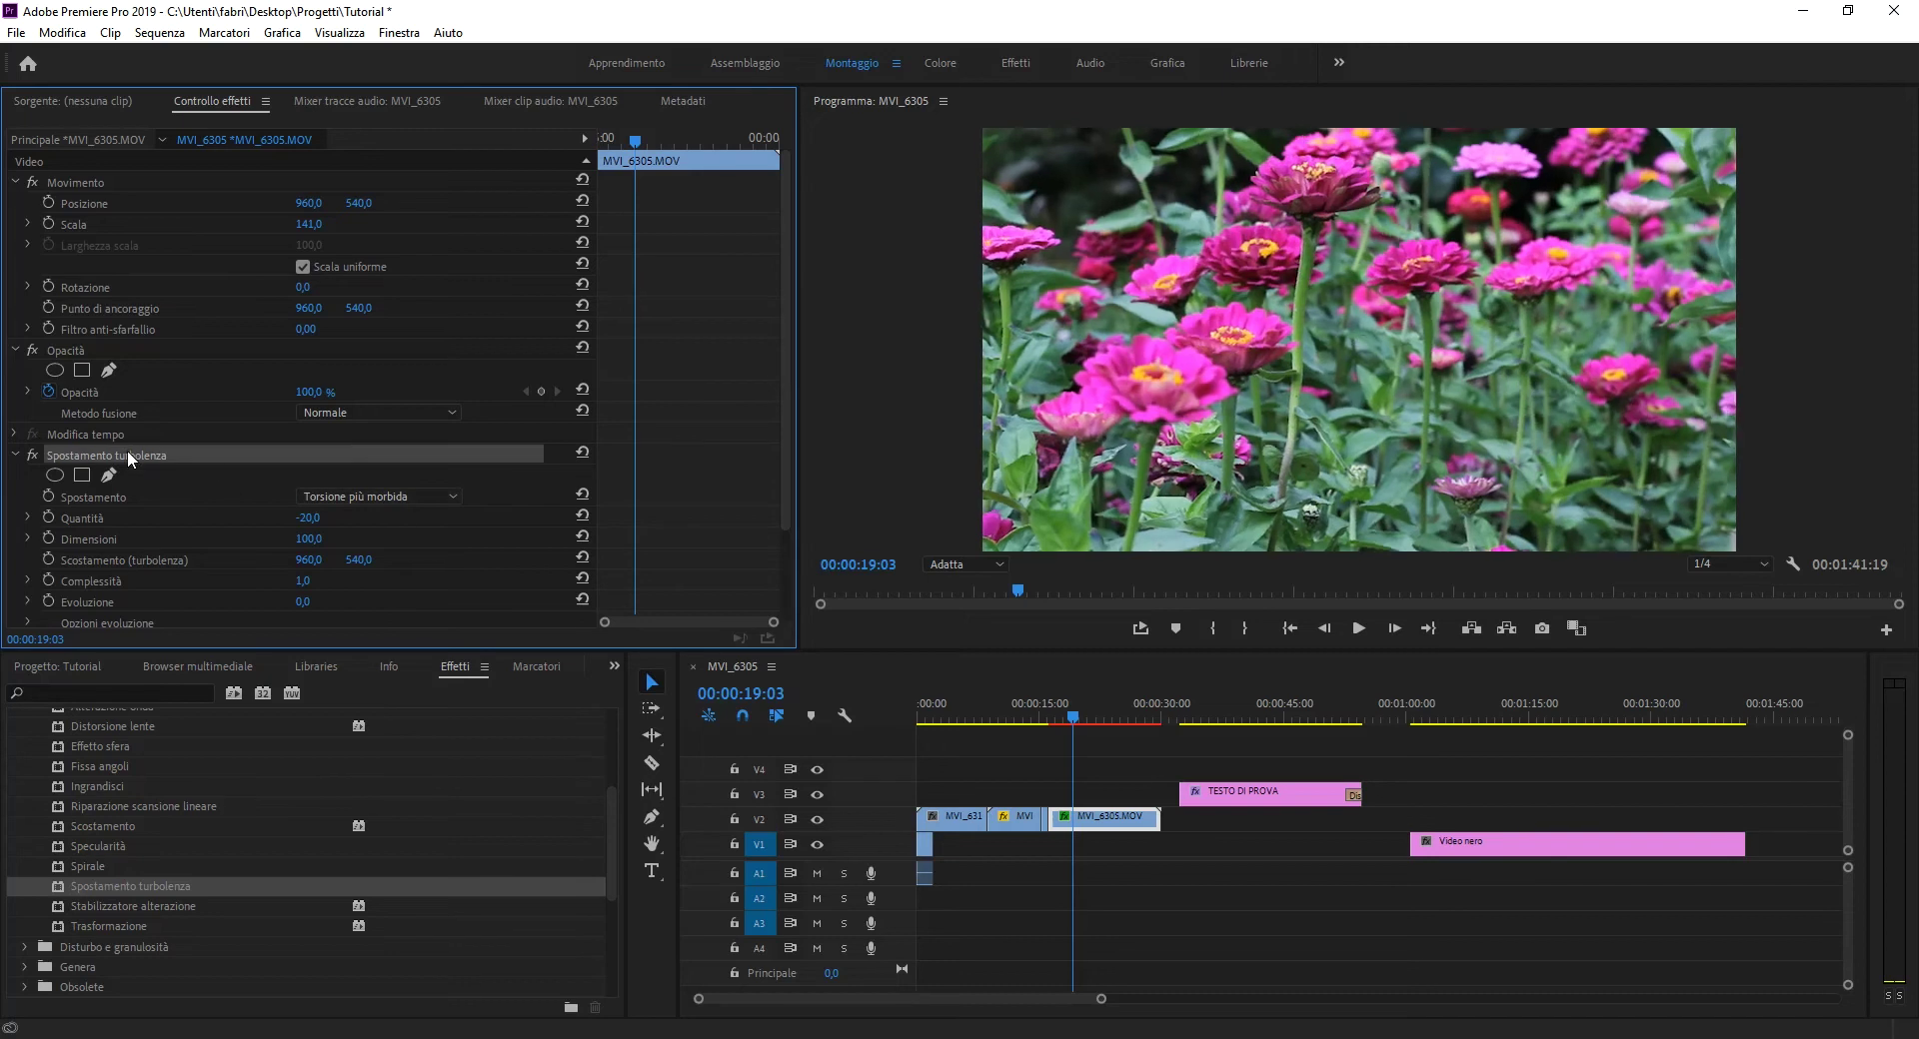
Apply Stabilizzatore alterazione to MVI_6305.MOV and play the sequence, stopping at 10:21
left_click(117, 909)
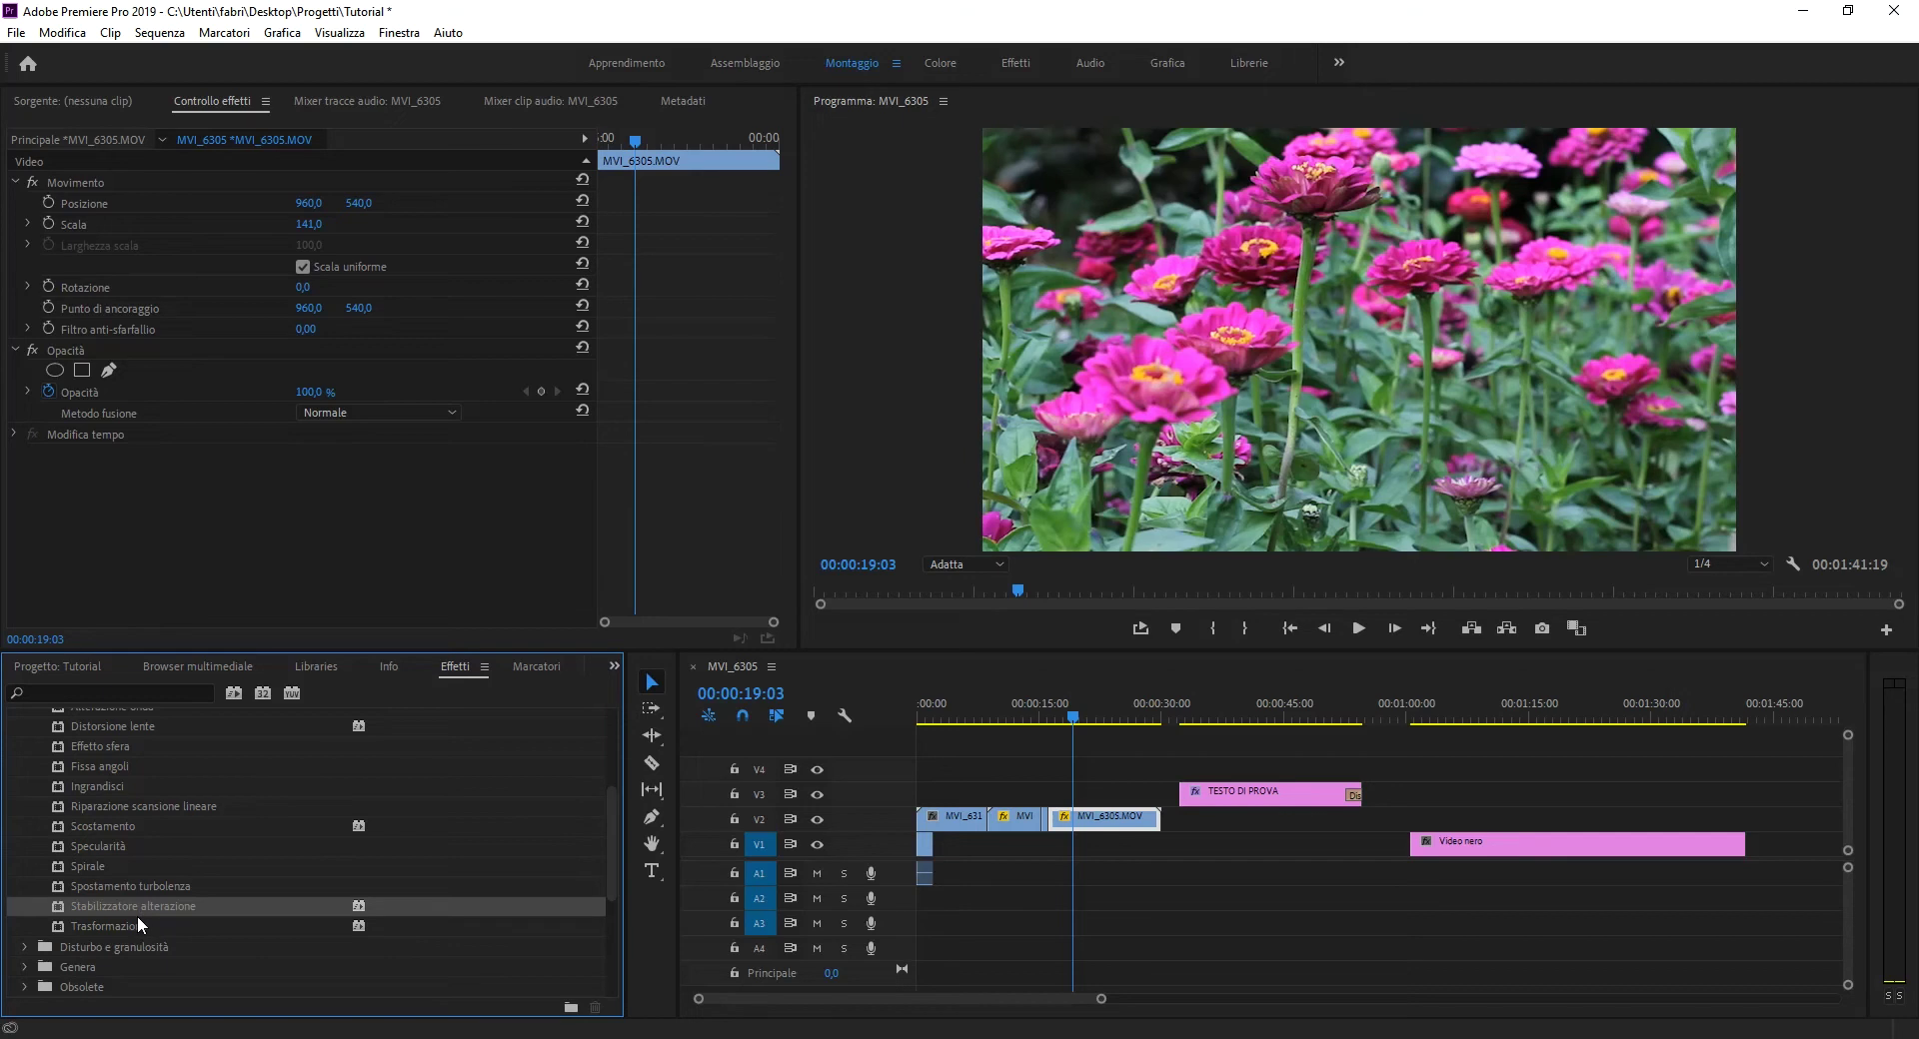
mouse_move(1117, 828)
left_mouse_down()
mouse_move(1216, 841)
mouse_move(1120, 830)
left_mouse_up()
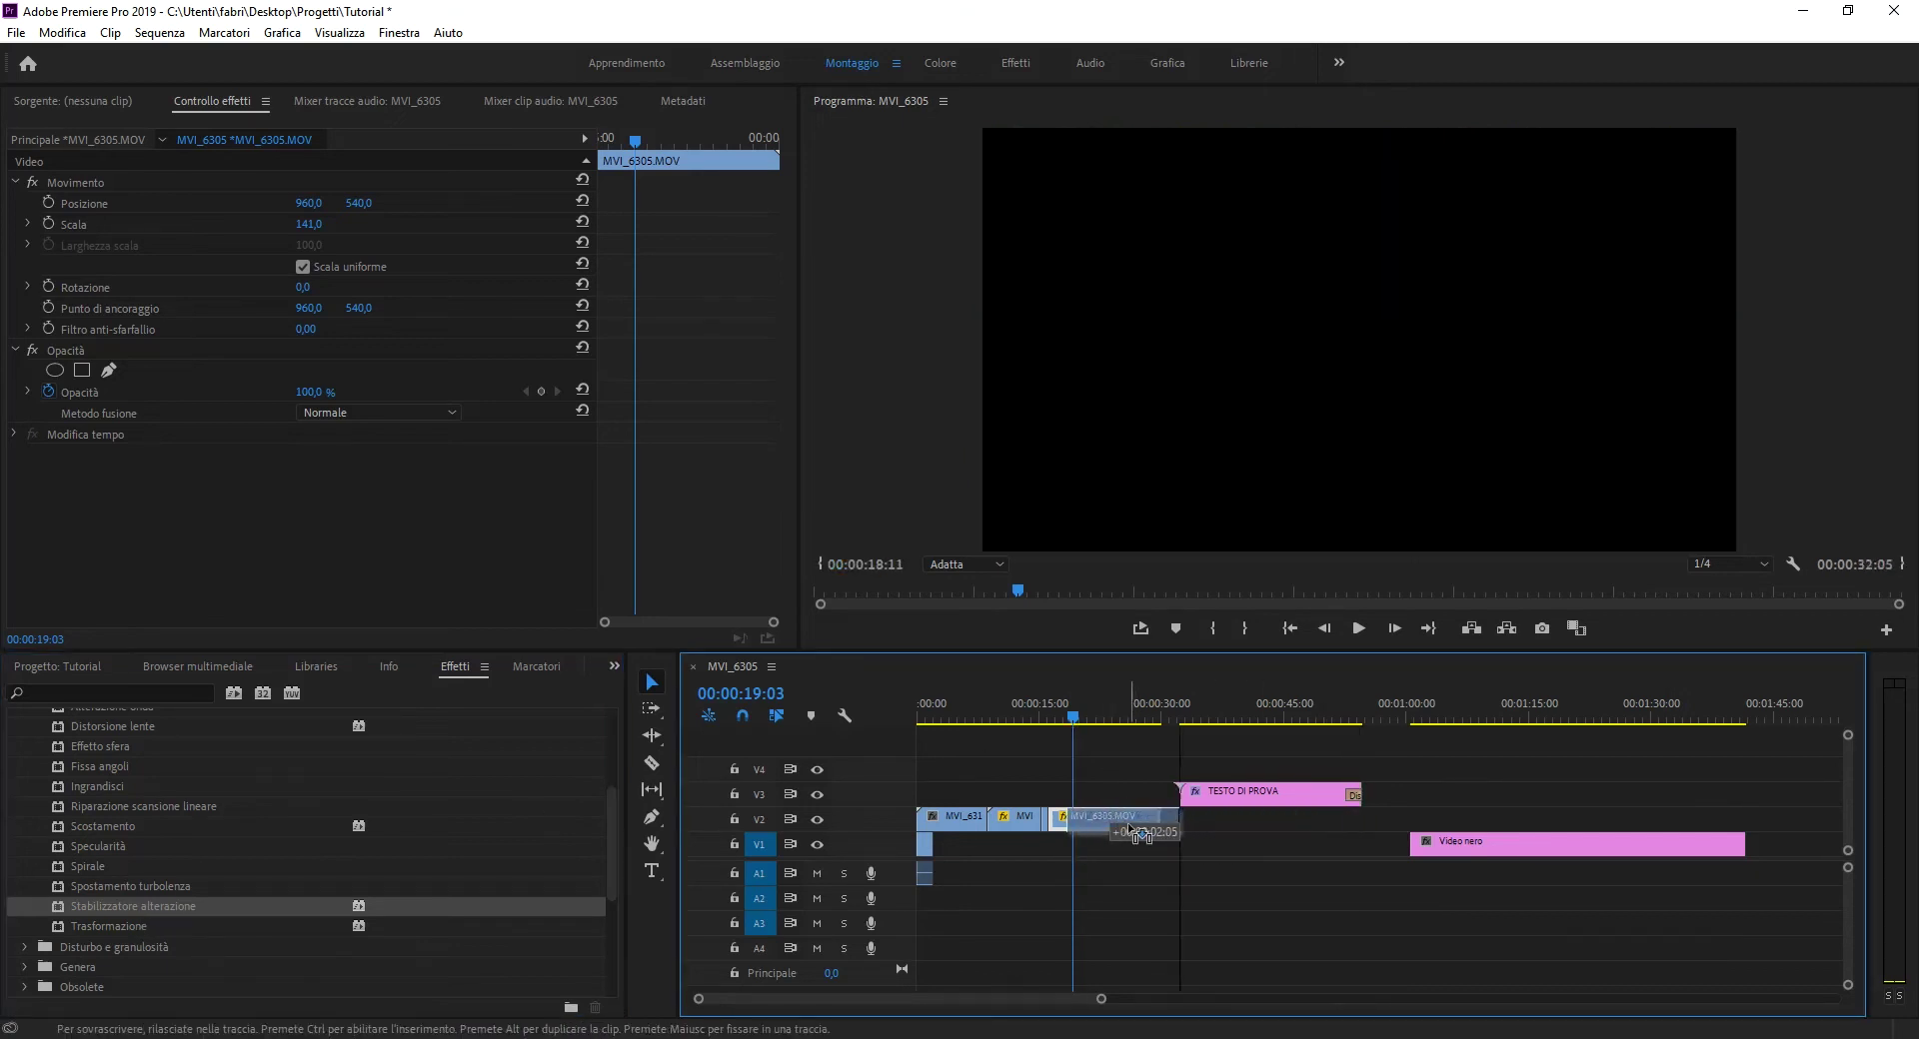
left_click_drag(945, 704, 902, 712)
left_click(952, 816)
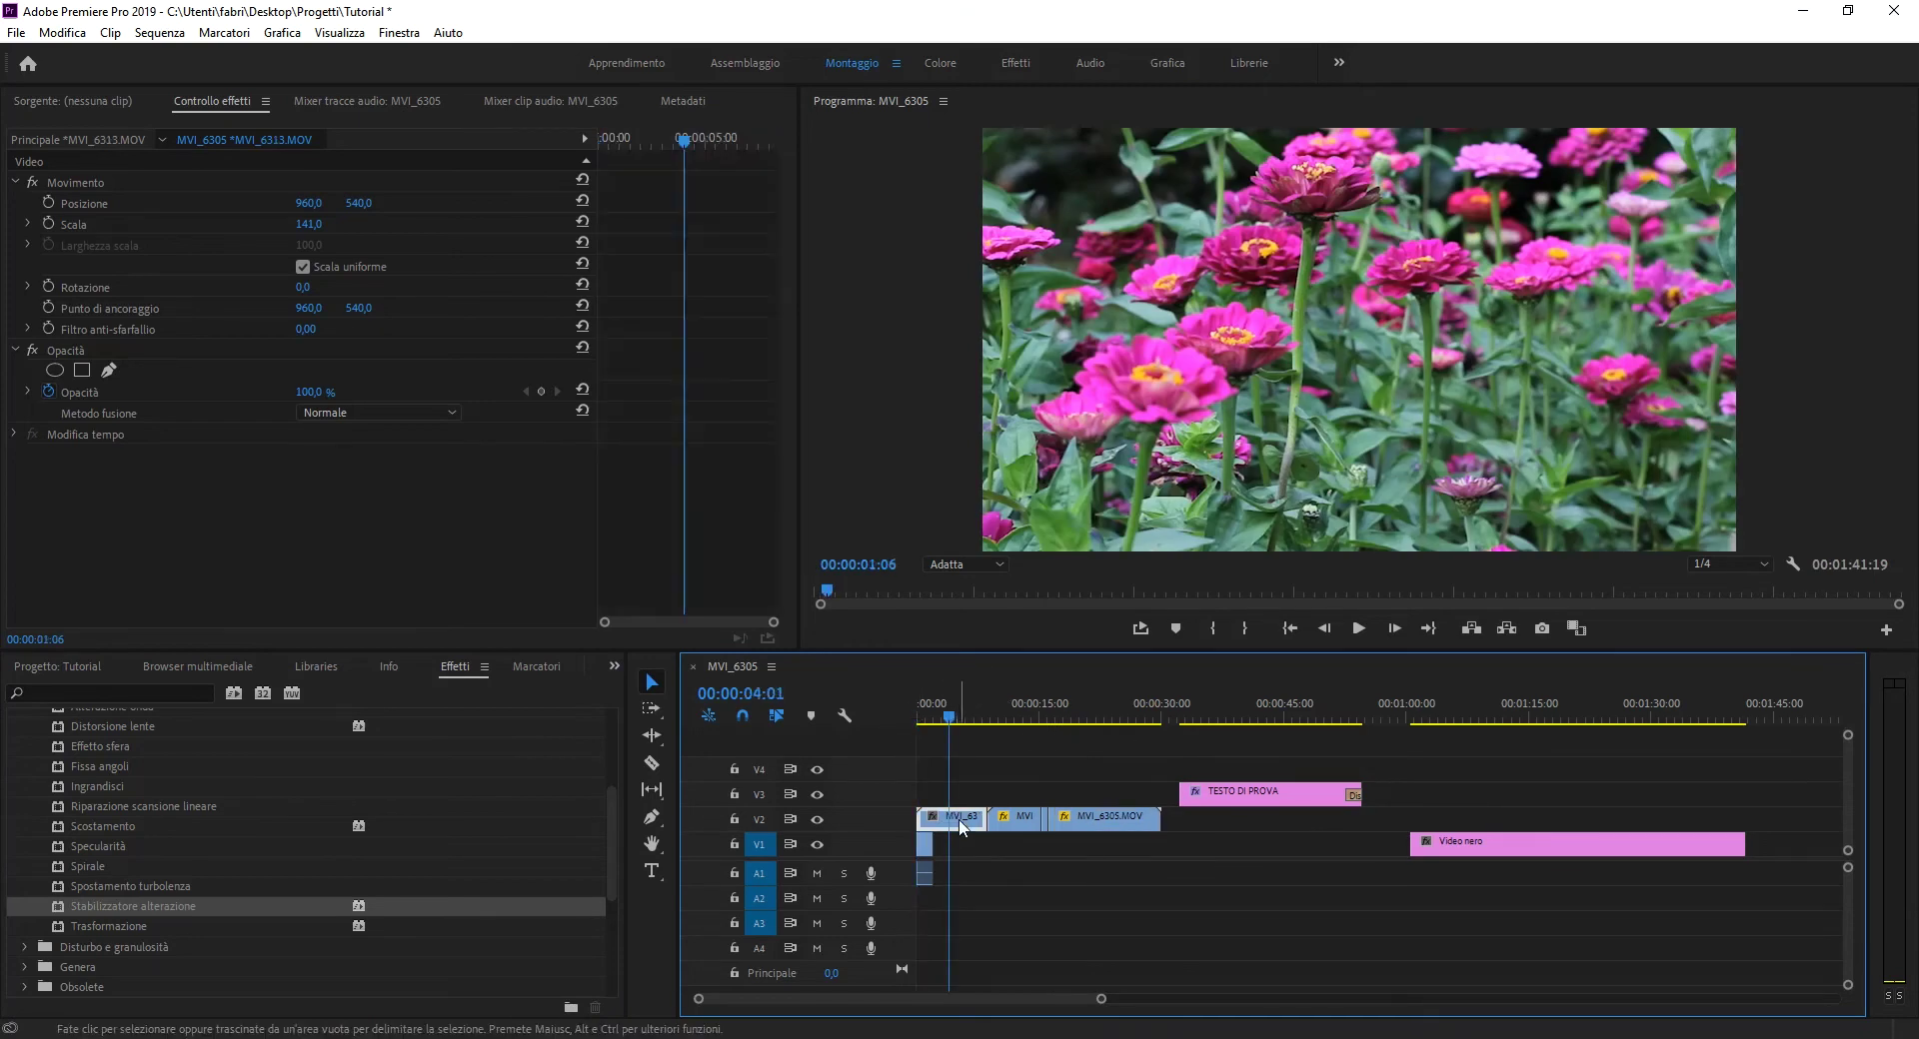
left_click(1360, 628)
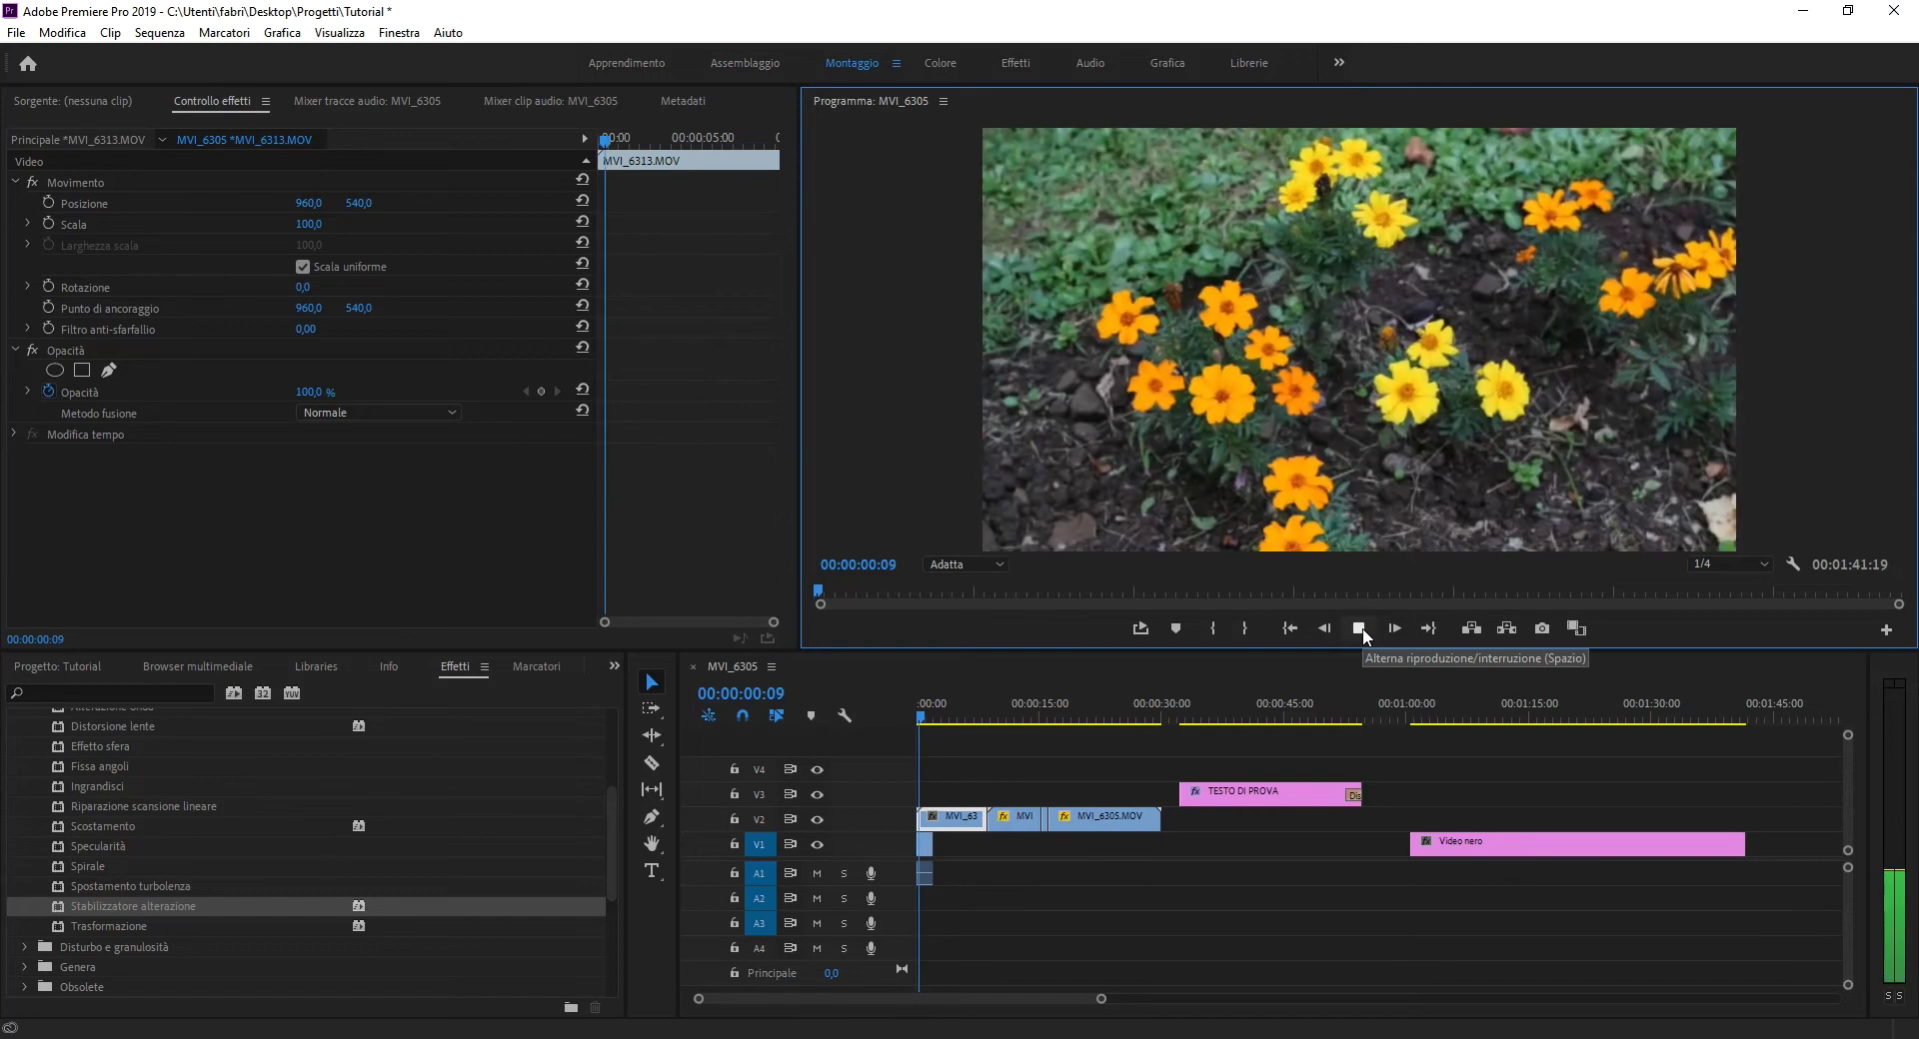
left_click(969, 712)
key("space")
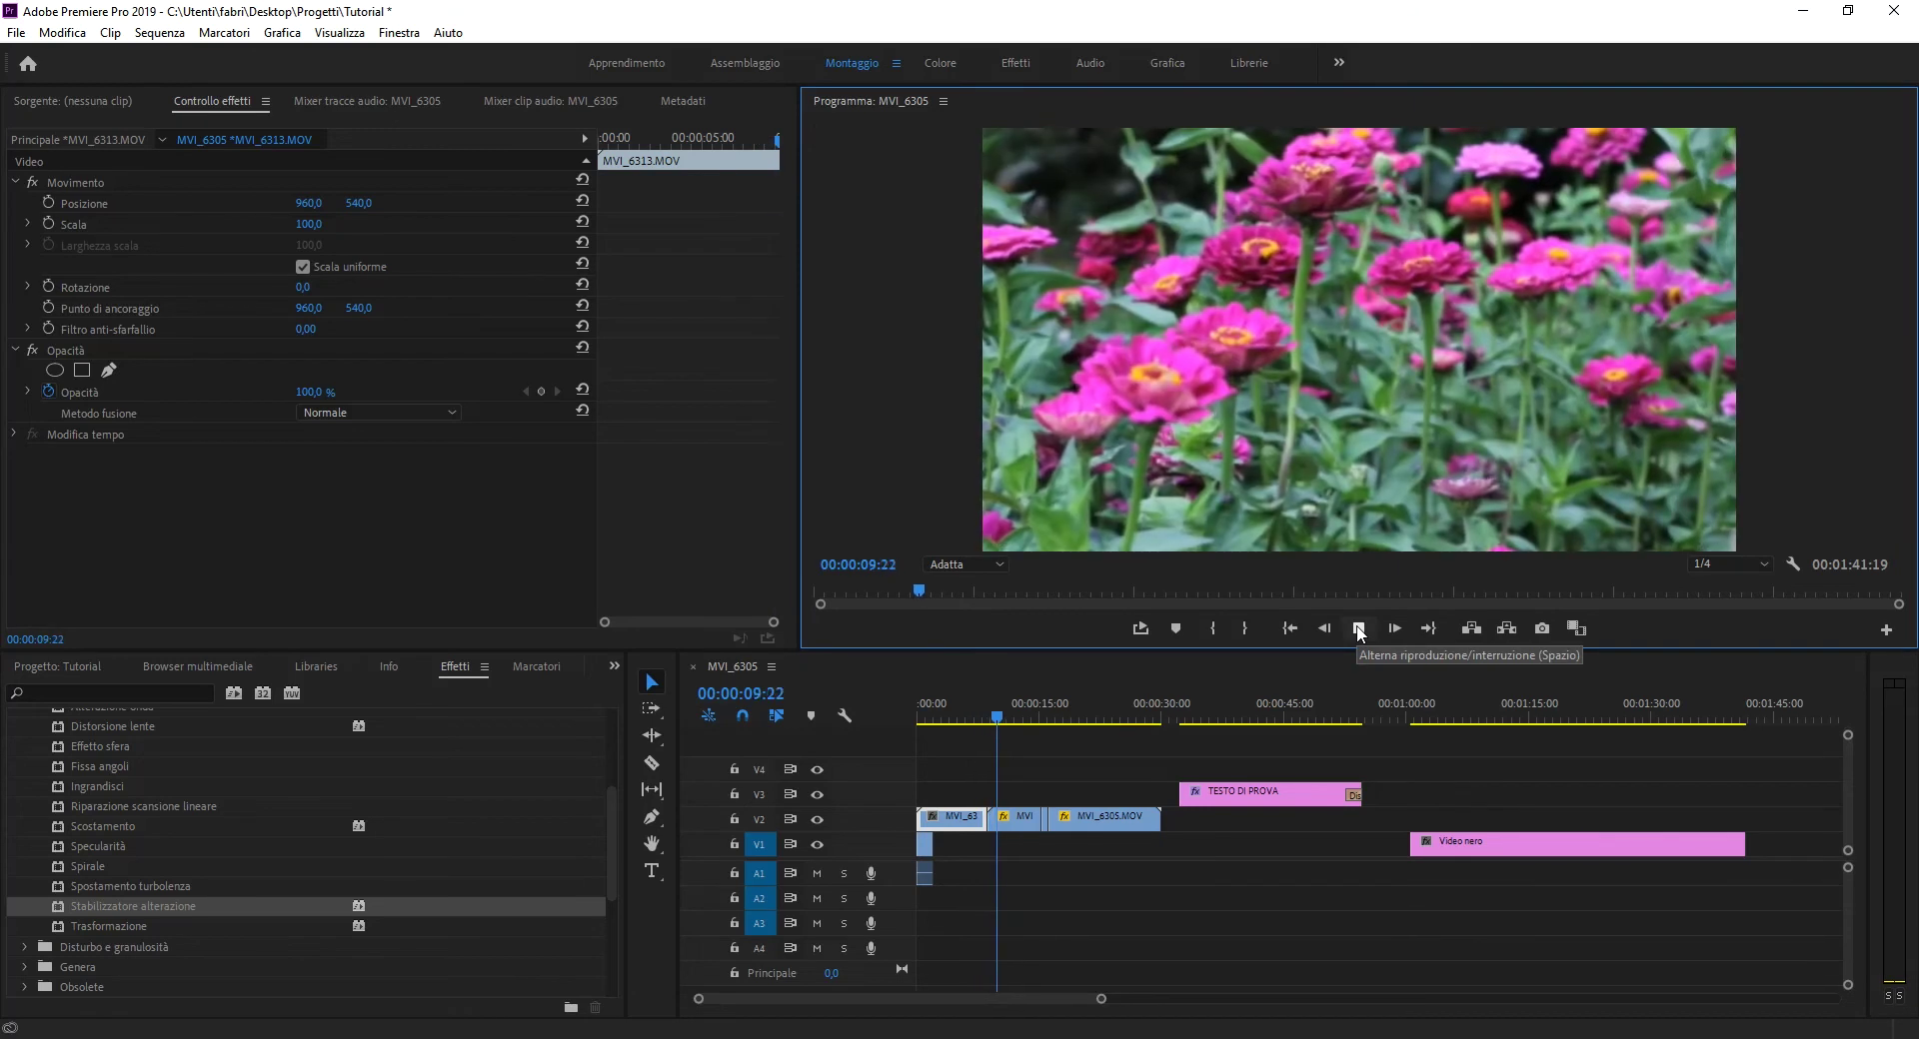
left_click(1359, 630)
Razor the second V2 clip at 10:21 and move the cut-off piece to about 52 seconds
left_click(659, 759)
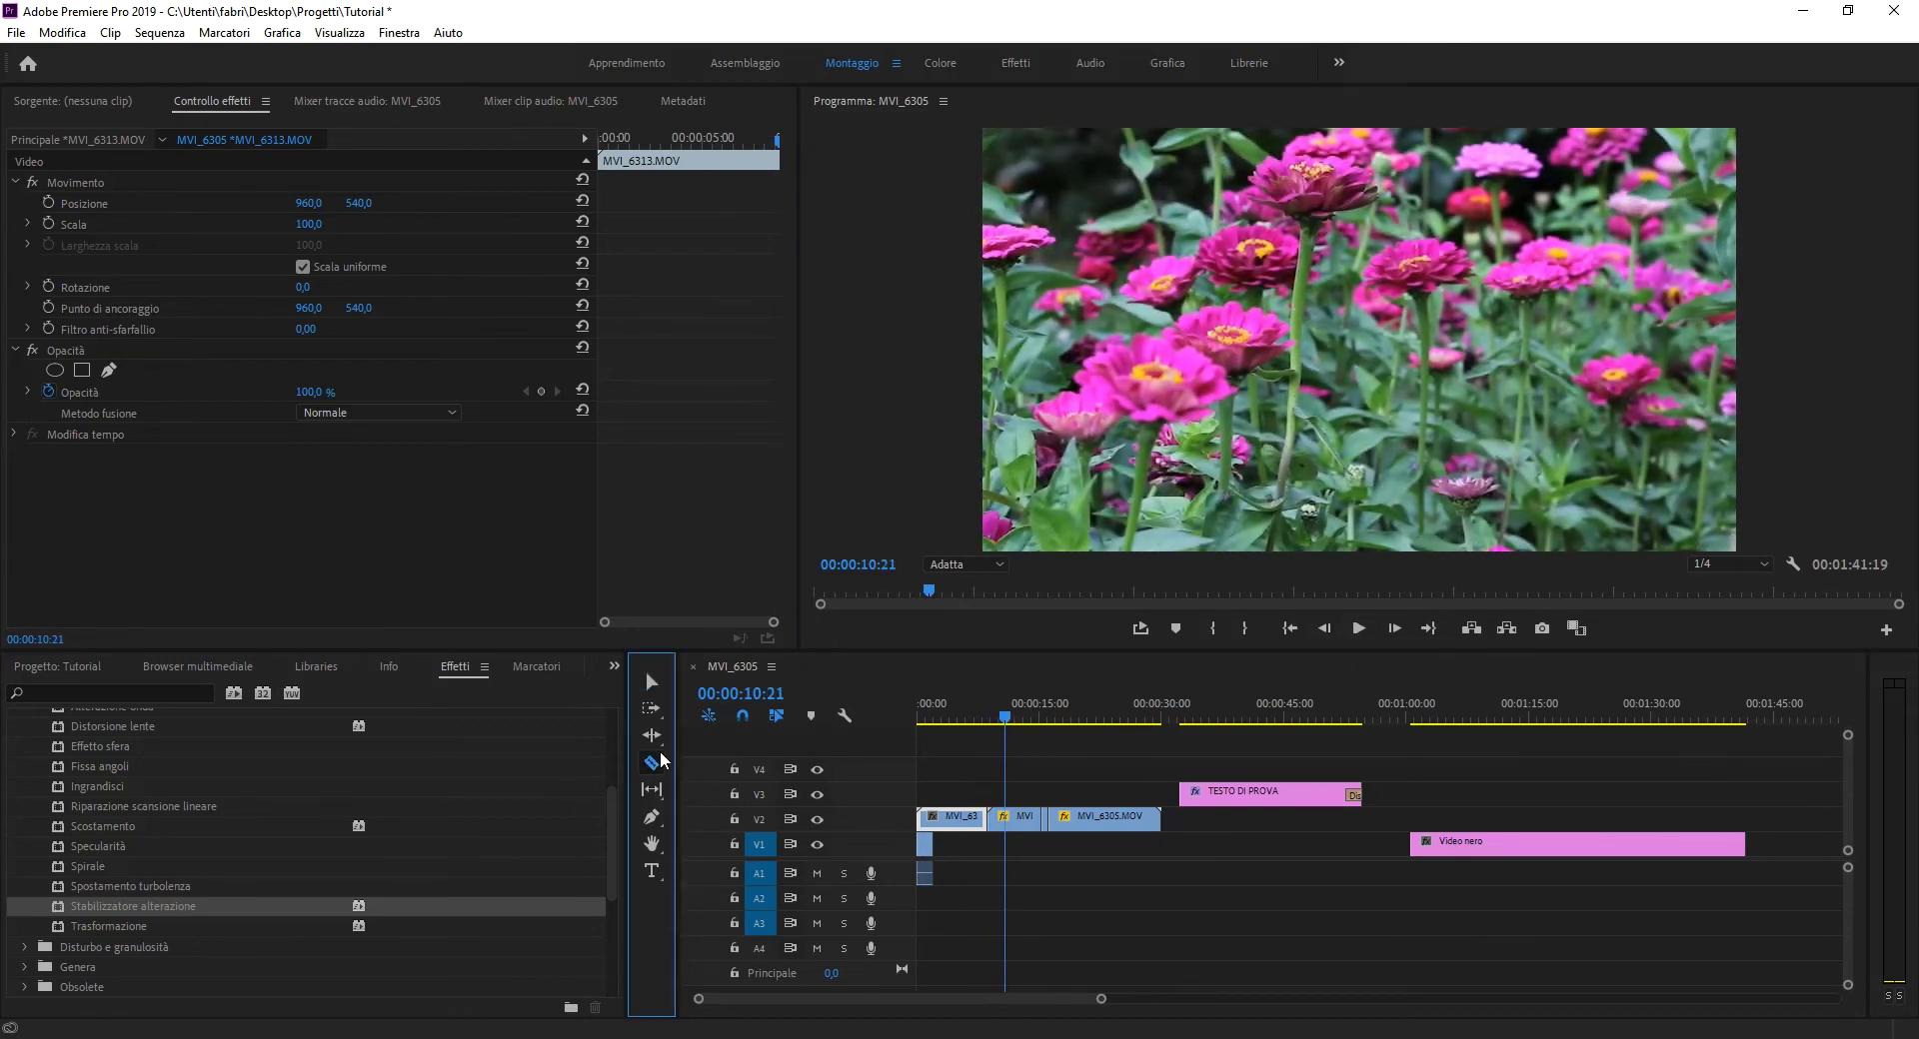
left_click(1005, 816)
key("v")
left_click_drag(997, 826, 1351, 820)
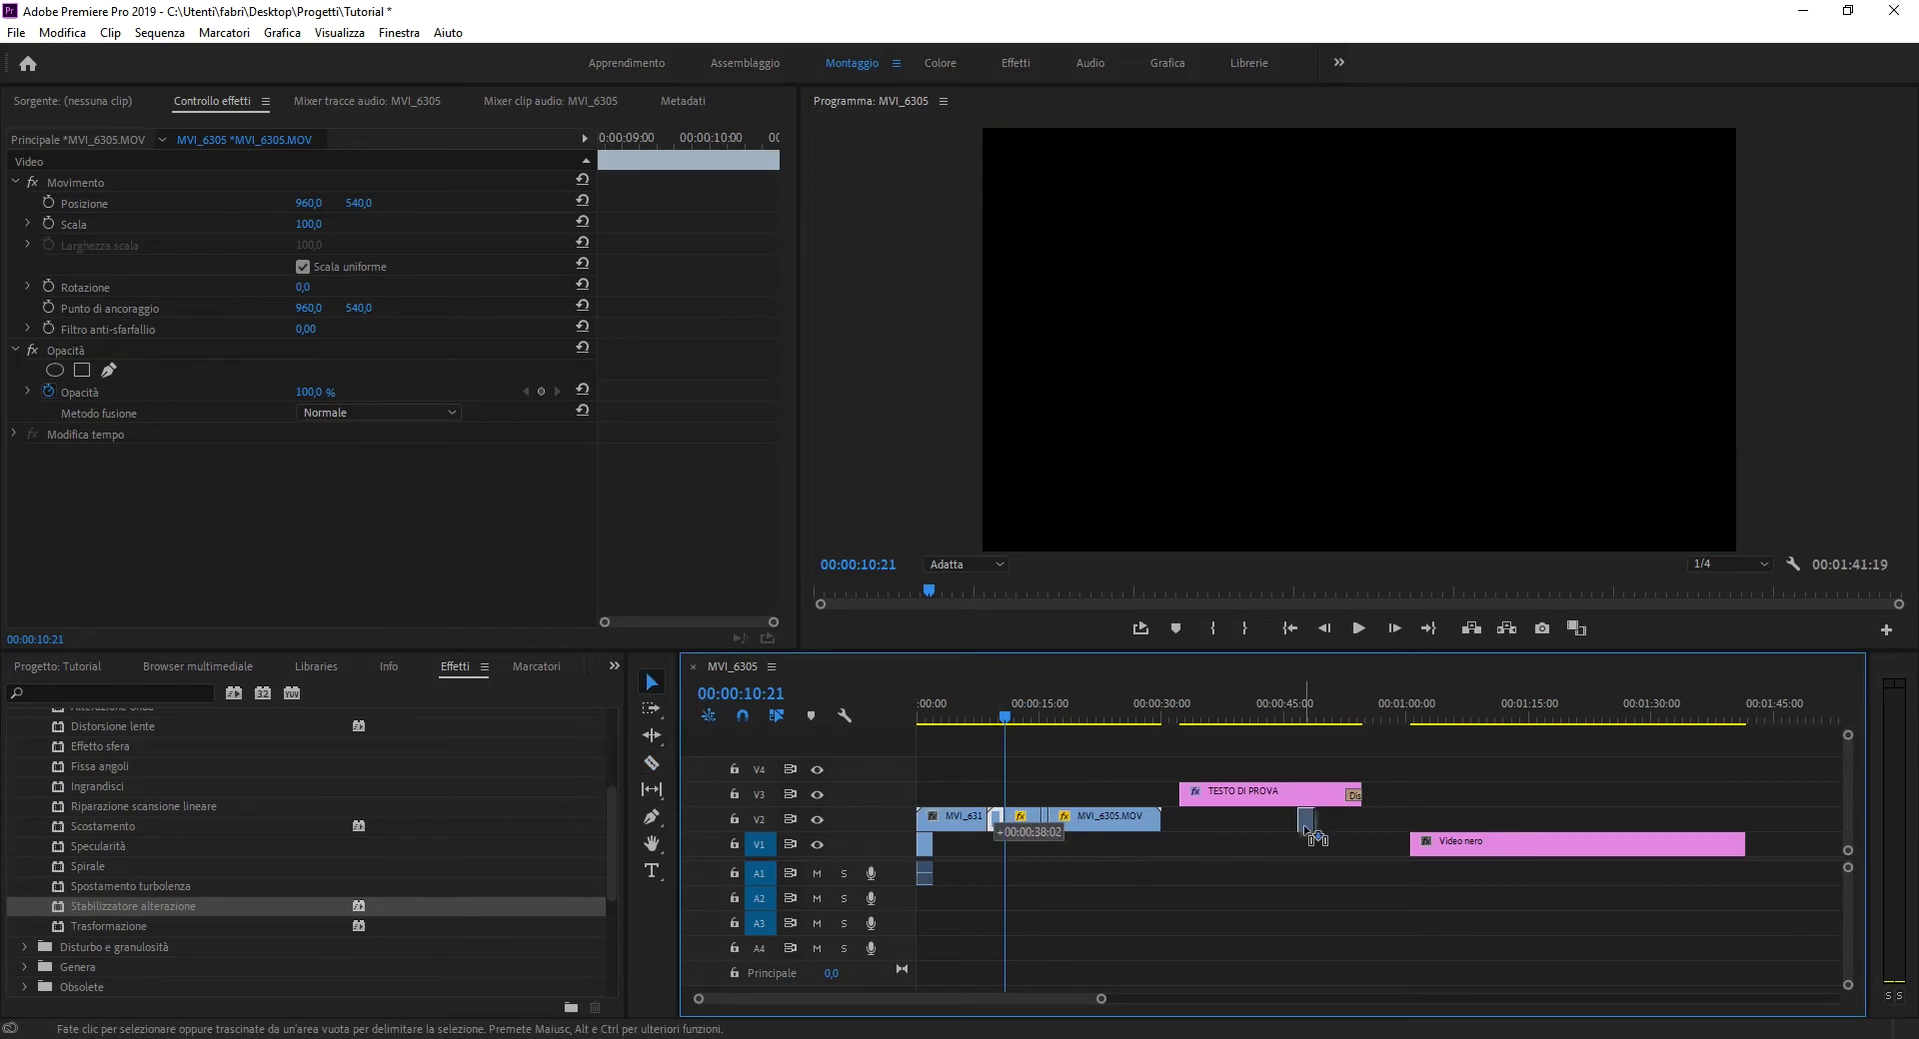
Delete the TESTO DI PROVA title and the Video nero clip
key("Delete")
left_click(1499, 845)
key("Delete")
Preview the short clip near 52 seconds, leaving the playhead at 53:10
left_click(1337, 705)
left_click_drag(1338, 700, 1345, 701)
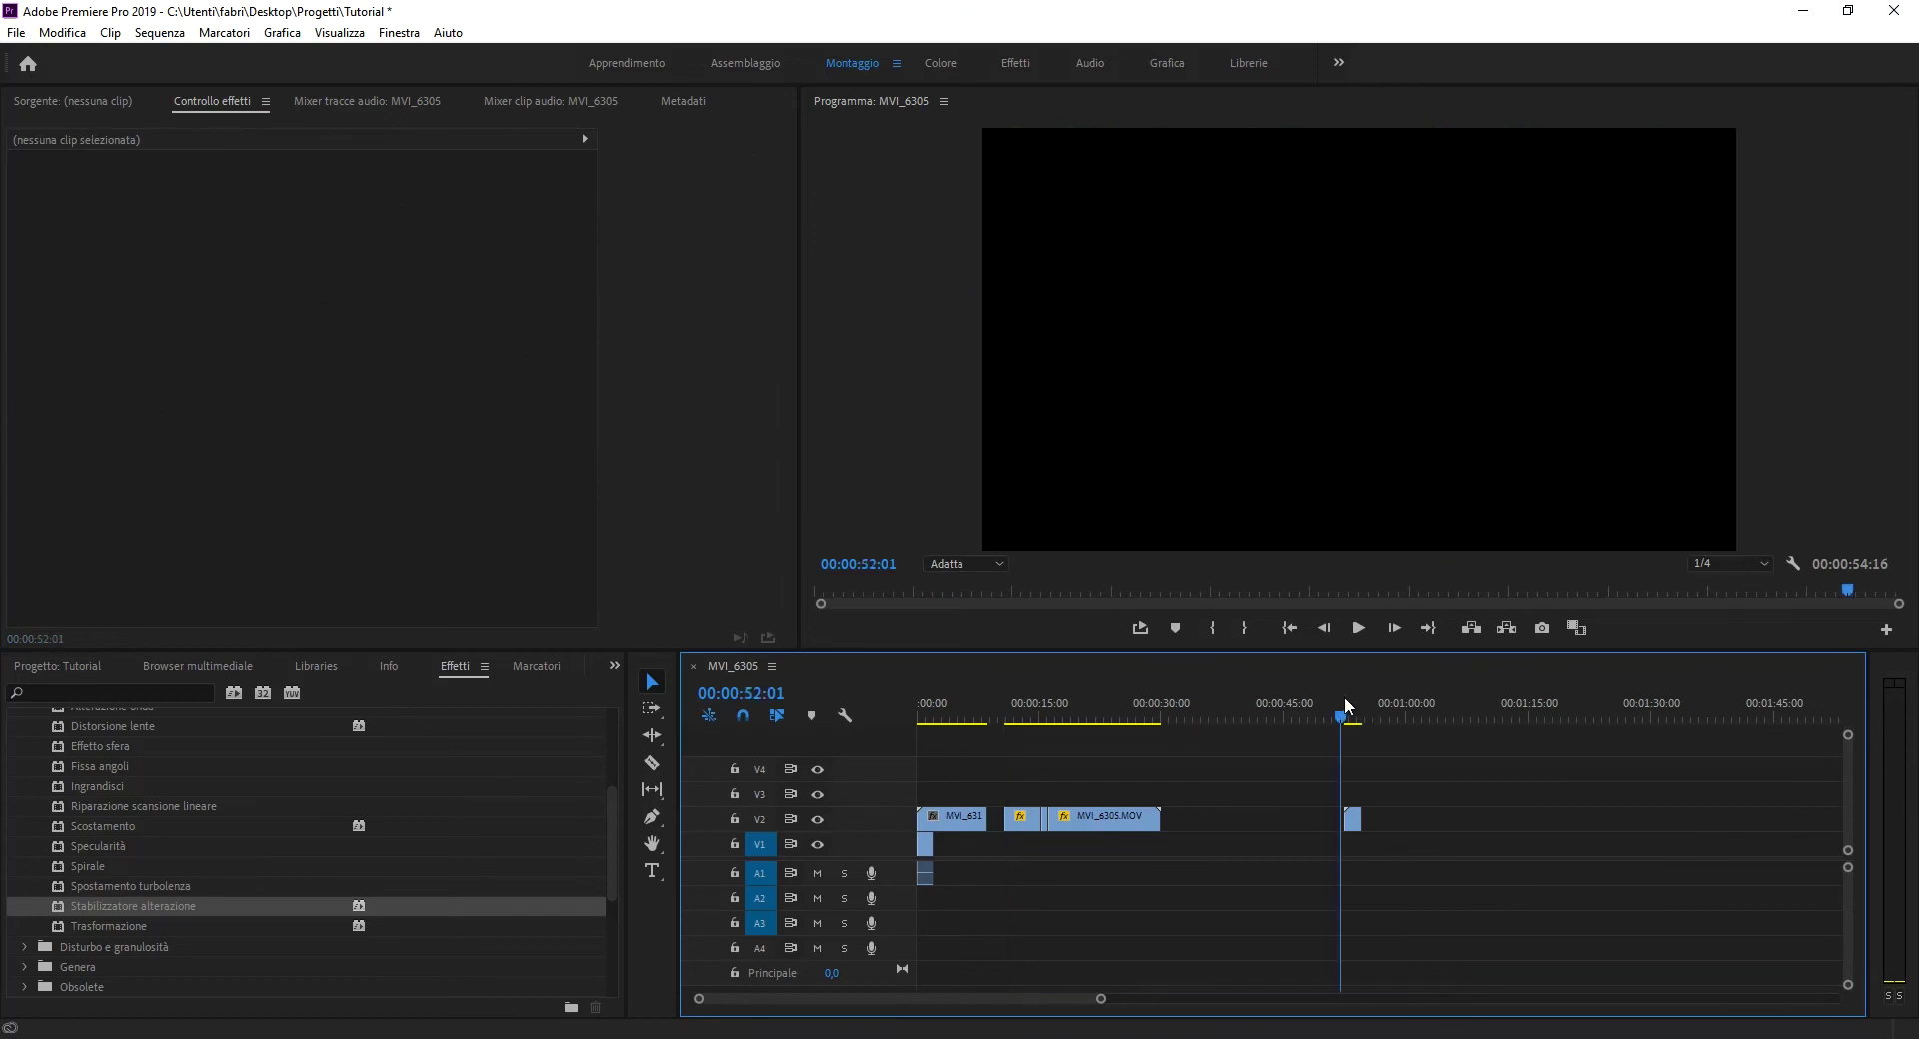
left_click(1356, 628)
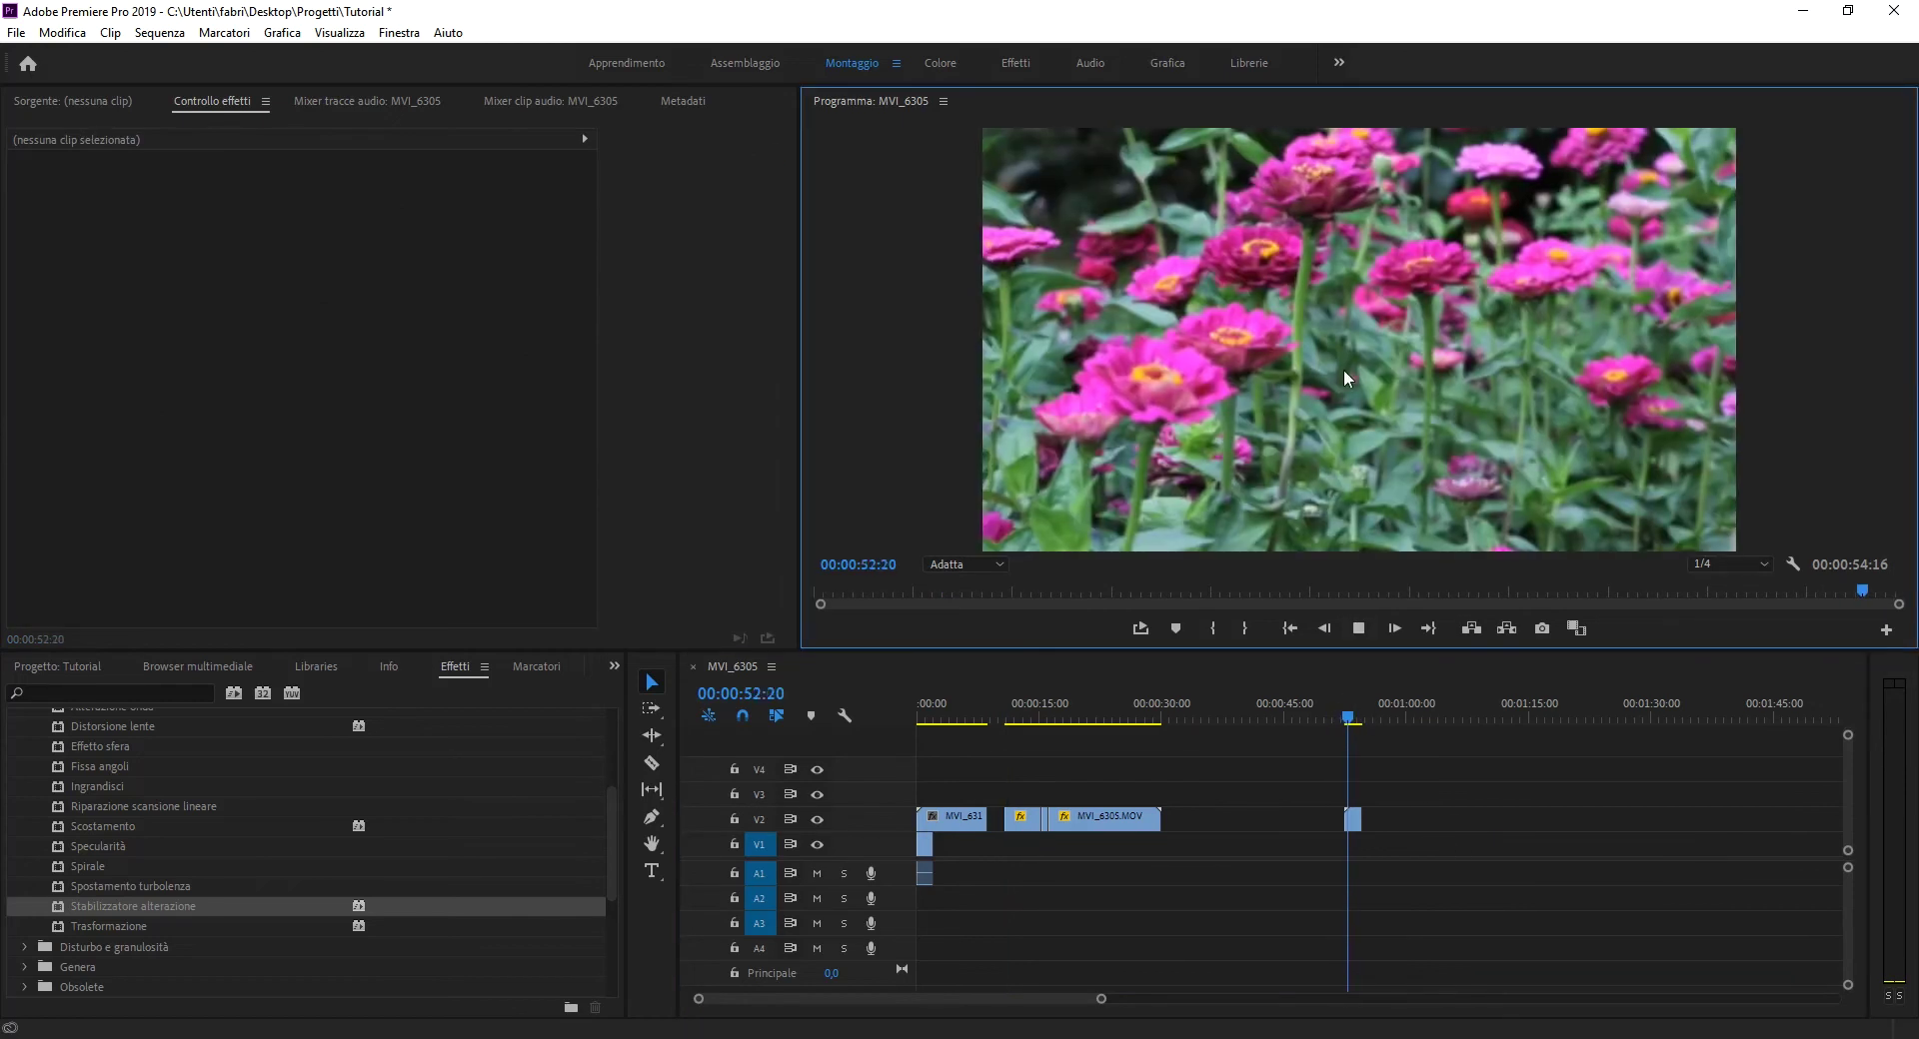
left_click(1361, 628)
left_click(1336, 714)
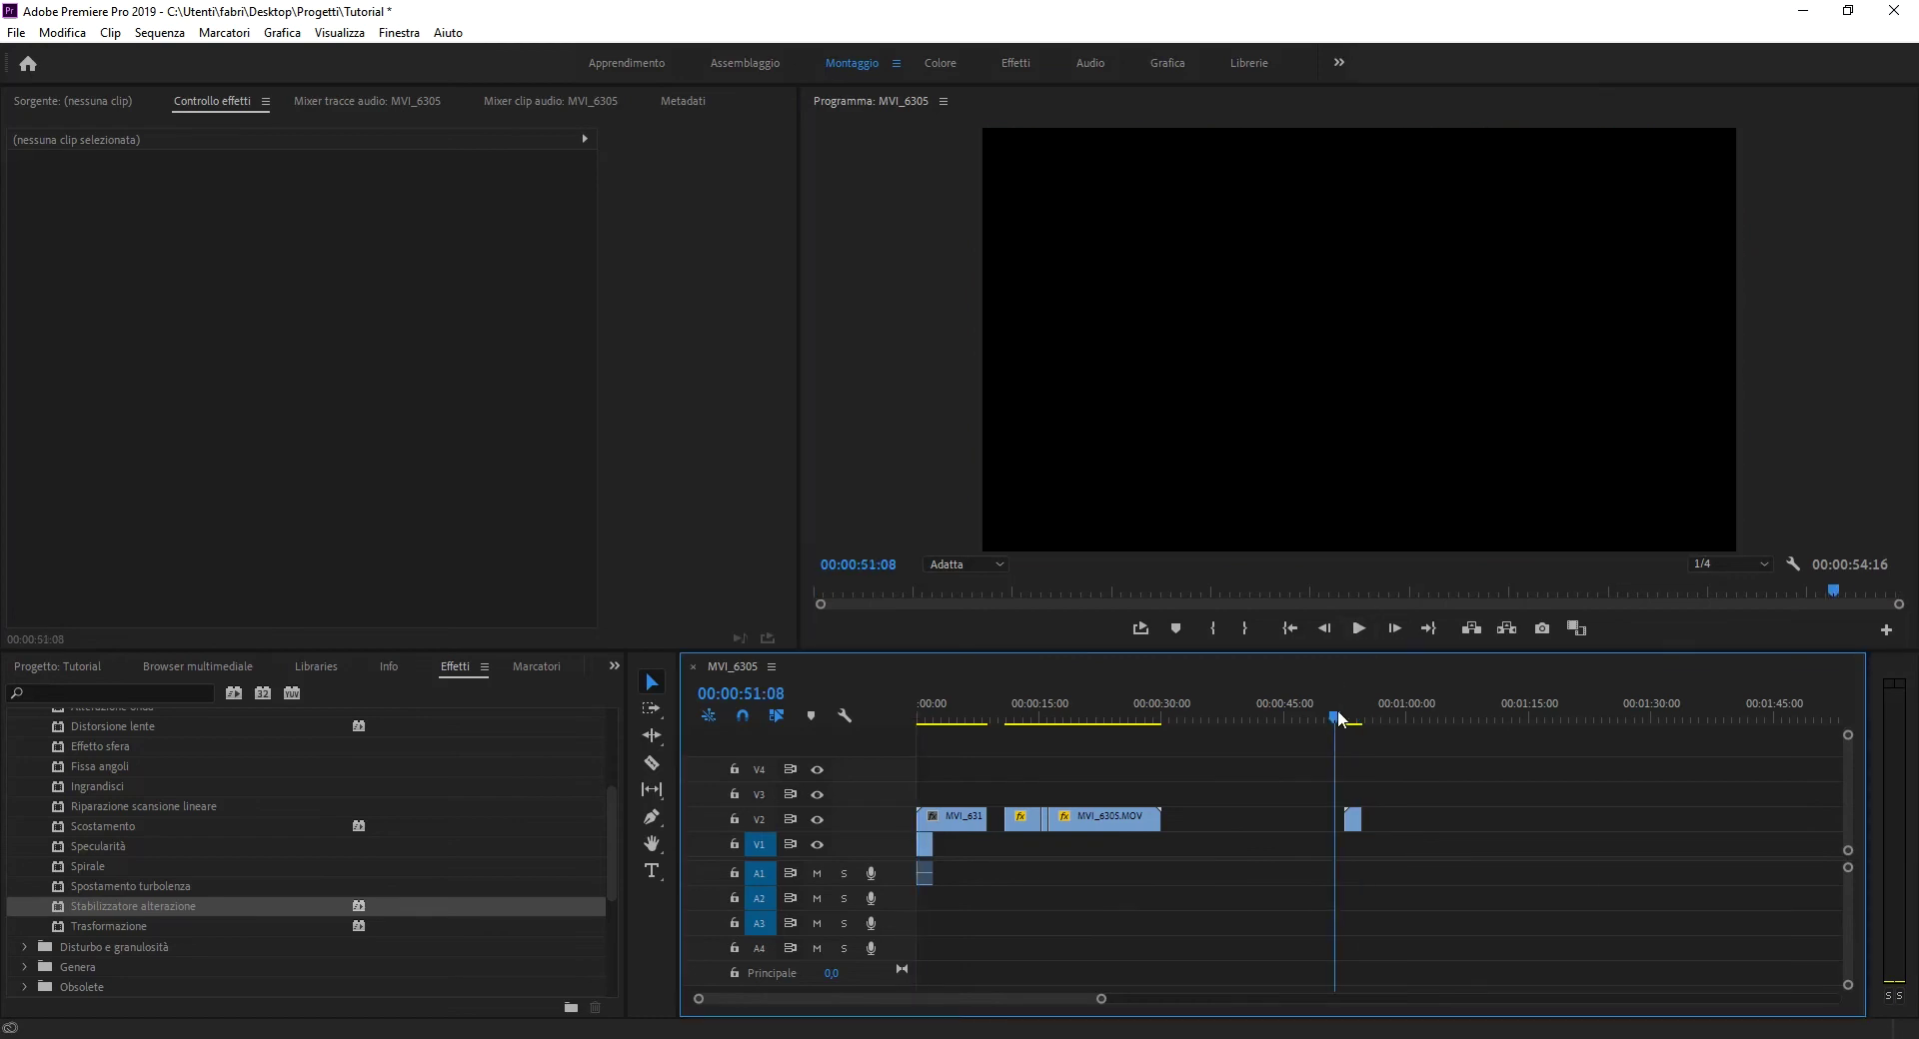
left_click(1353, 819)
left_click(1347, 714)
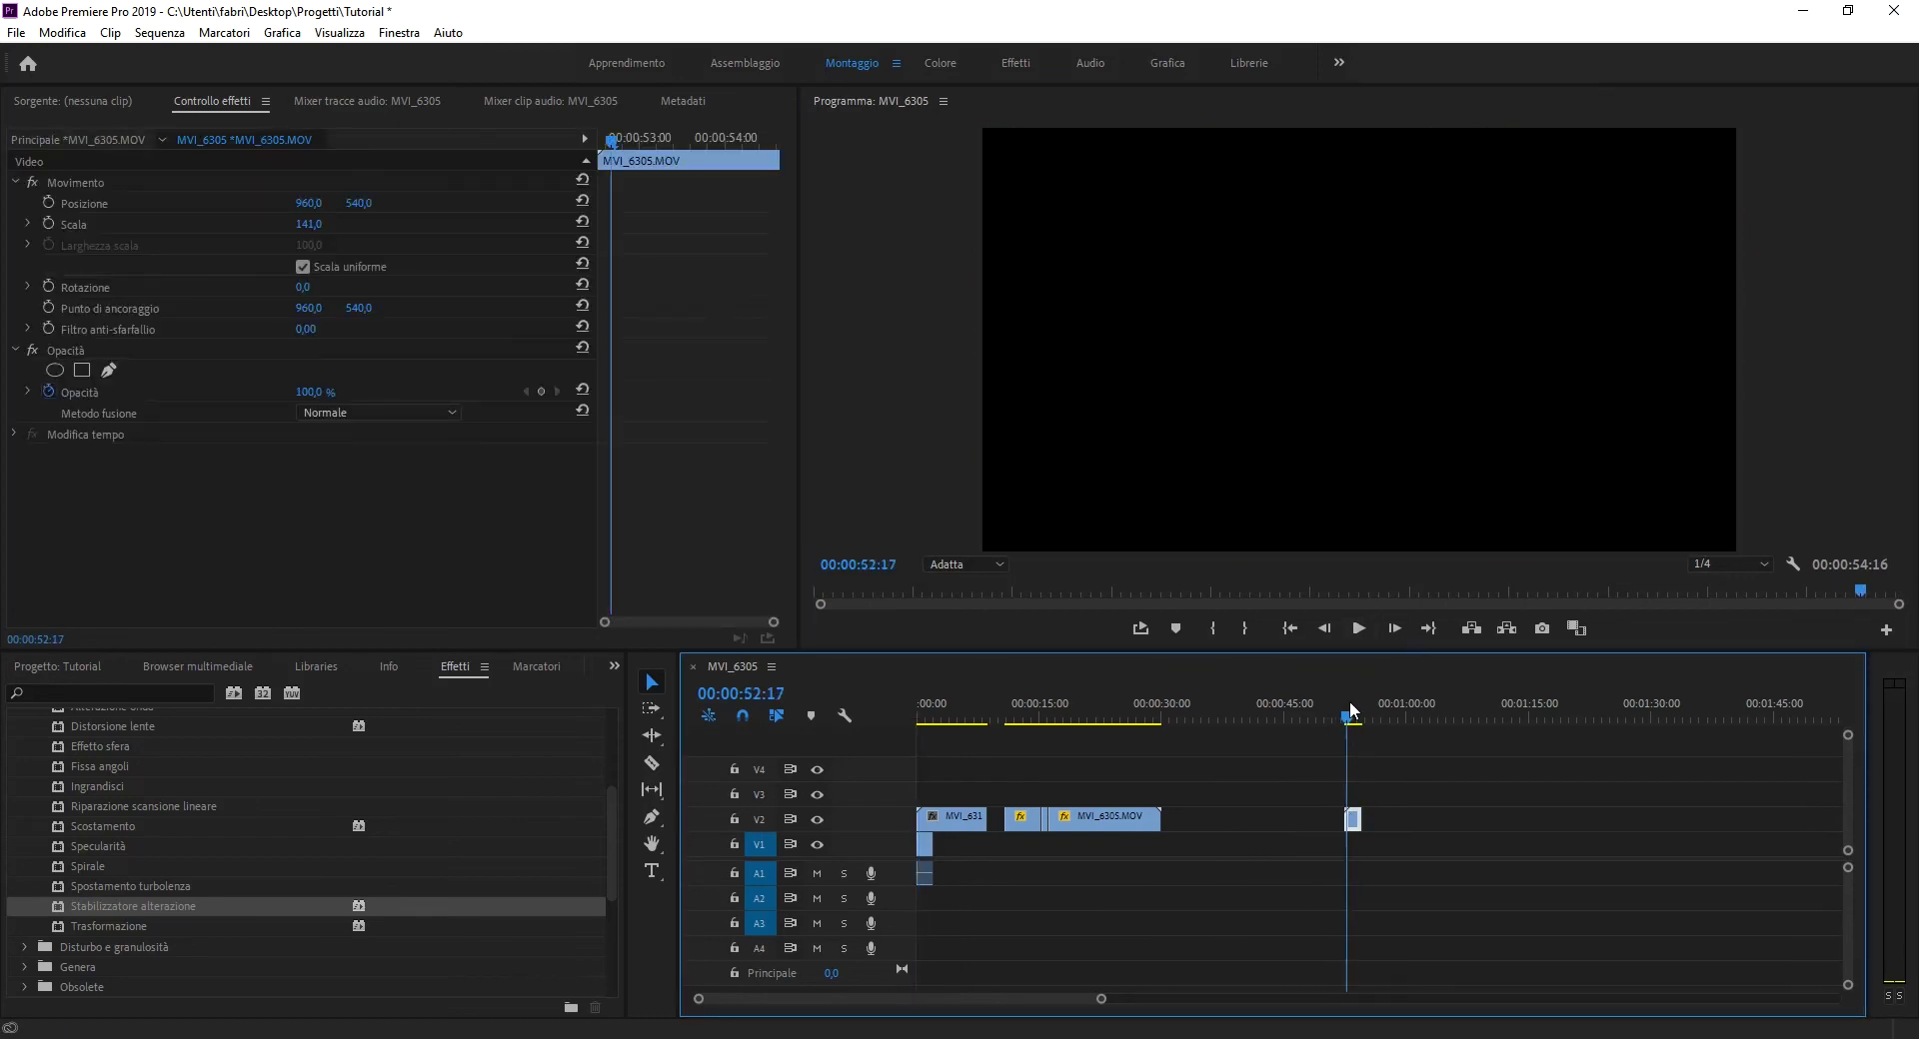
left_click(1353, 713)
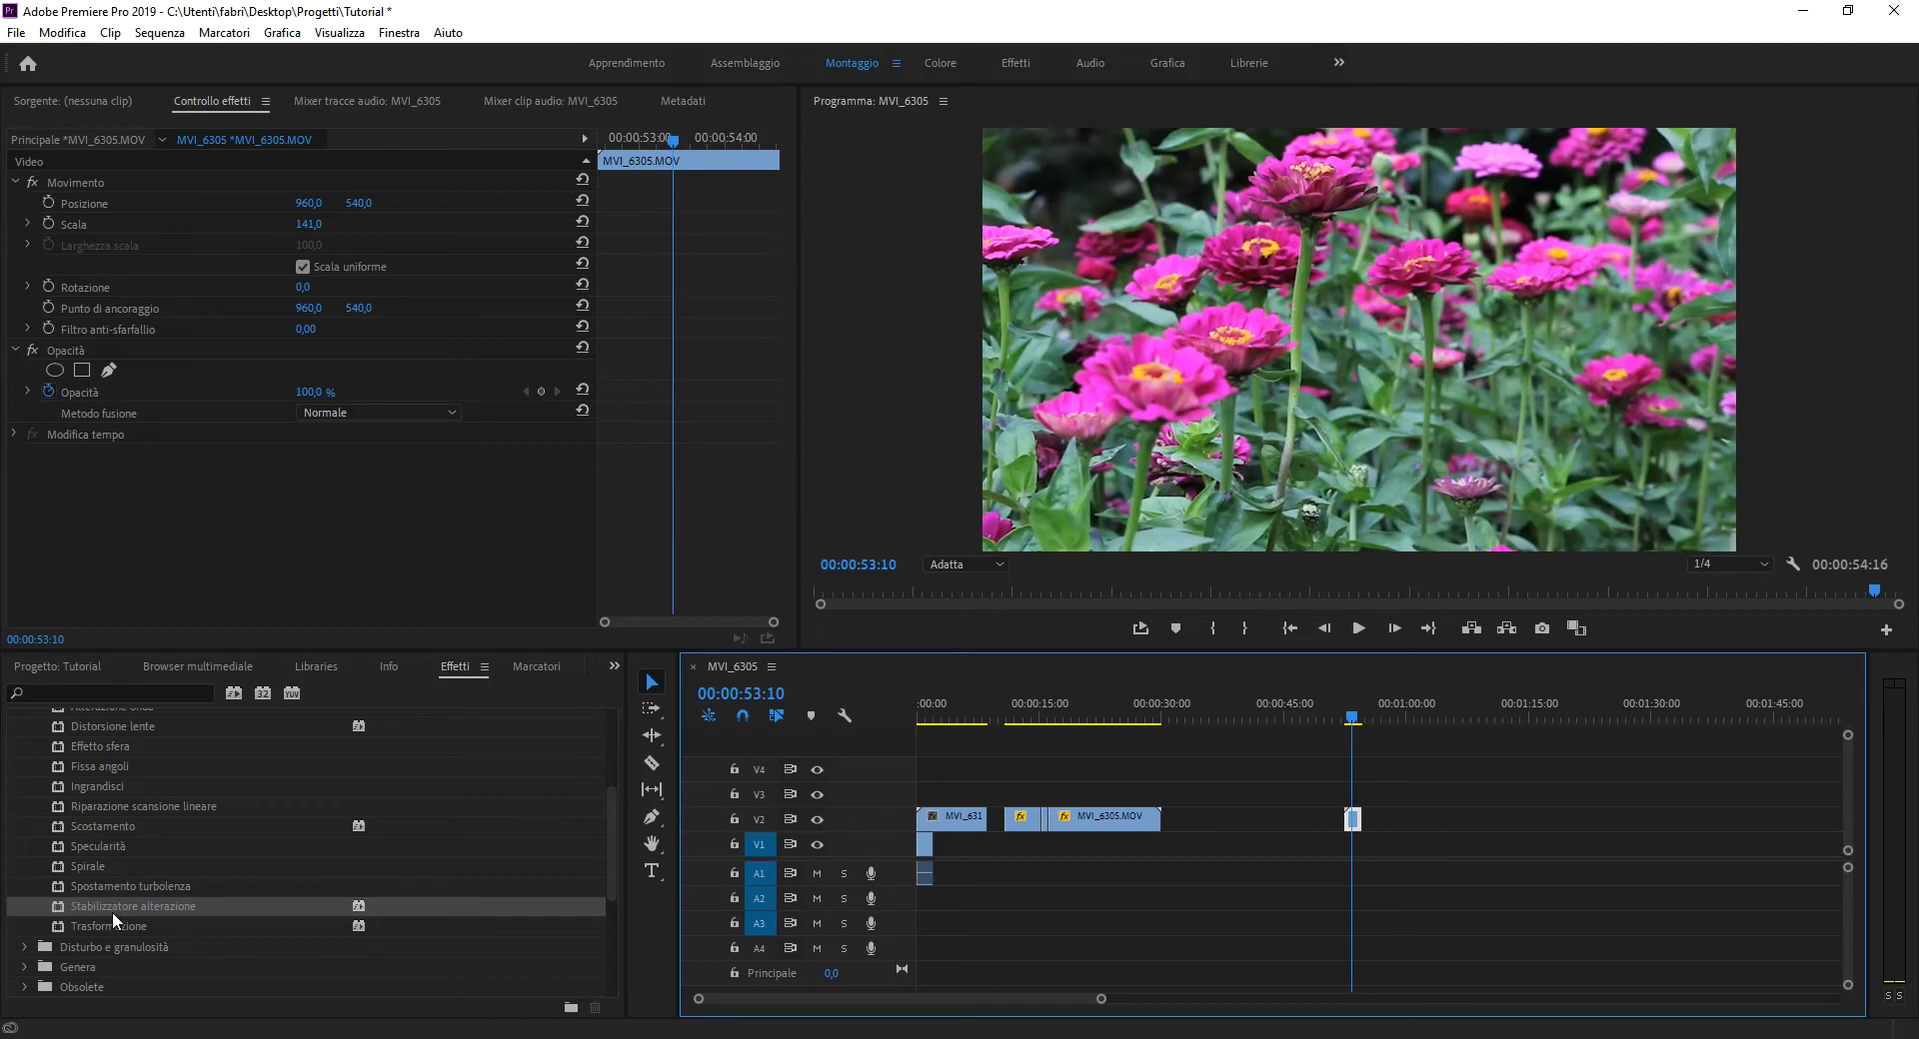
left_click_drag(113, 912, 1352, 822)
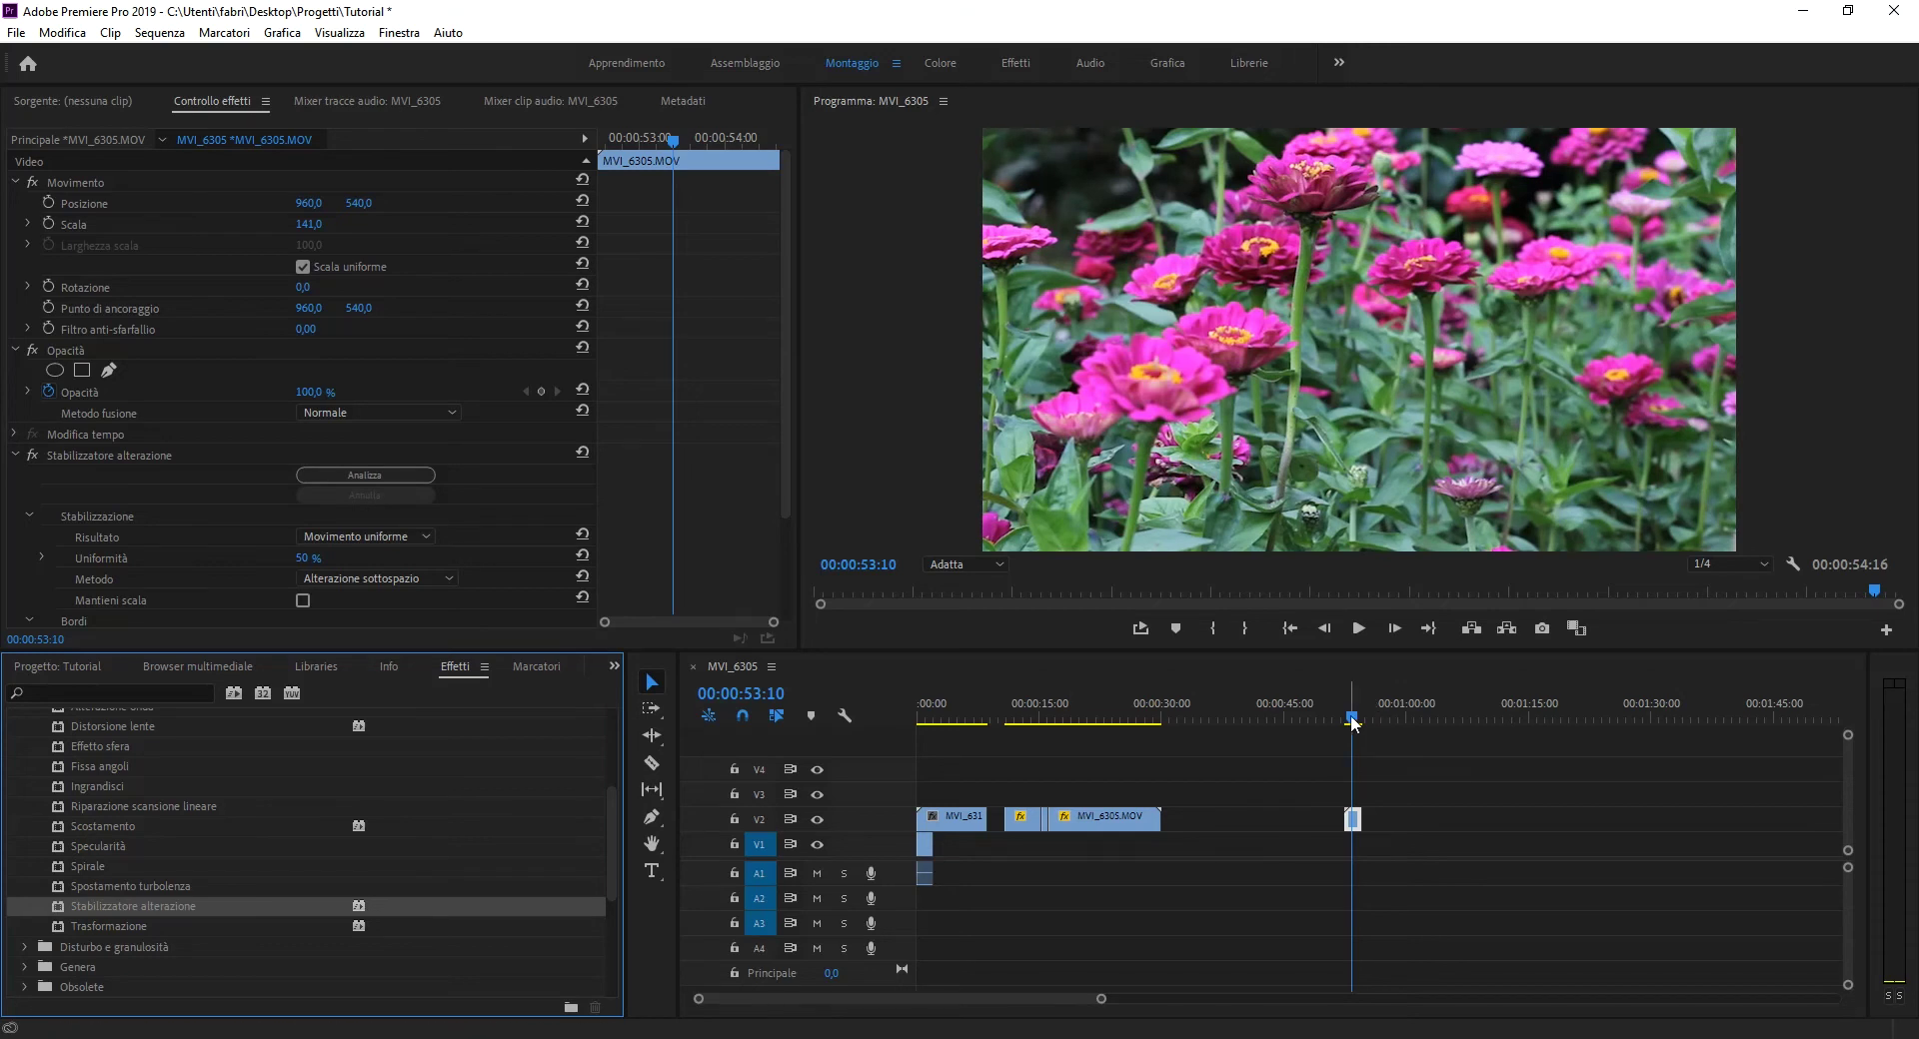
left_click(1358, 627)
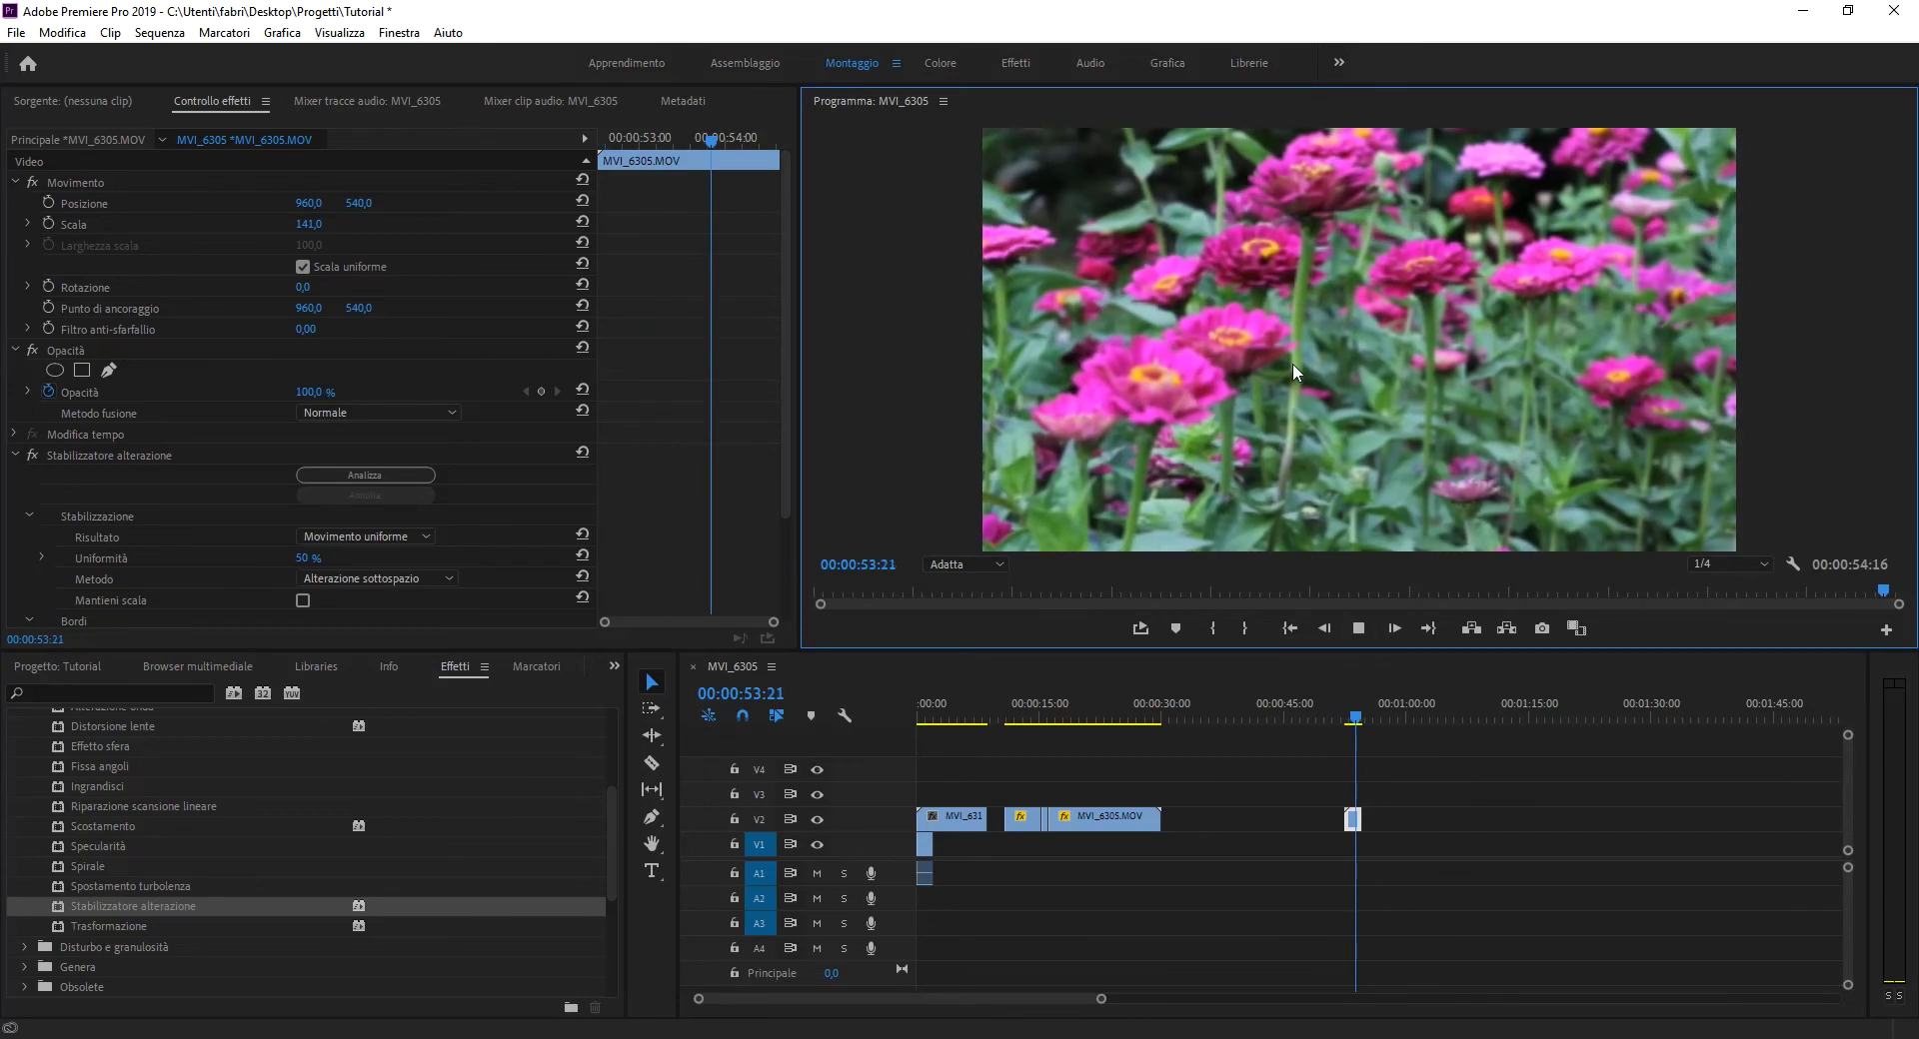
left_click(1345, 719)
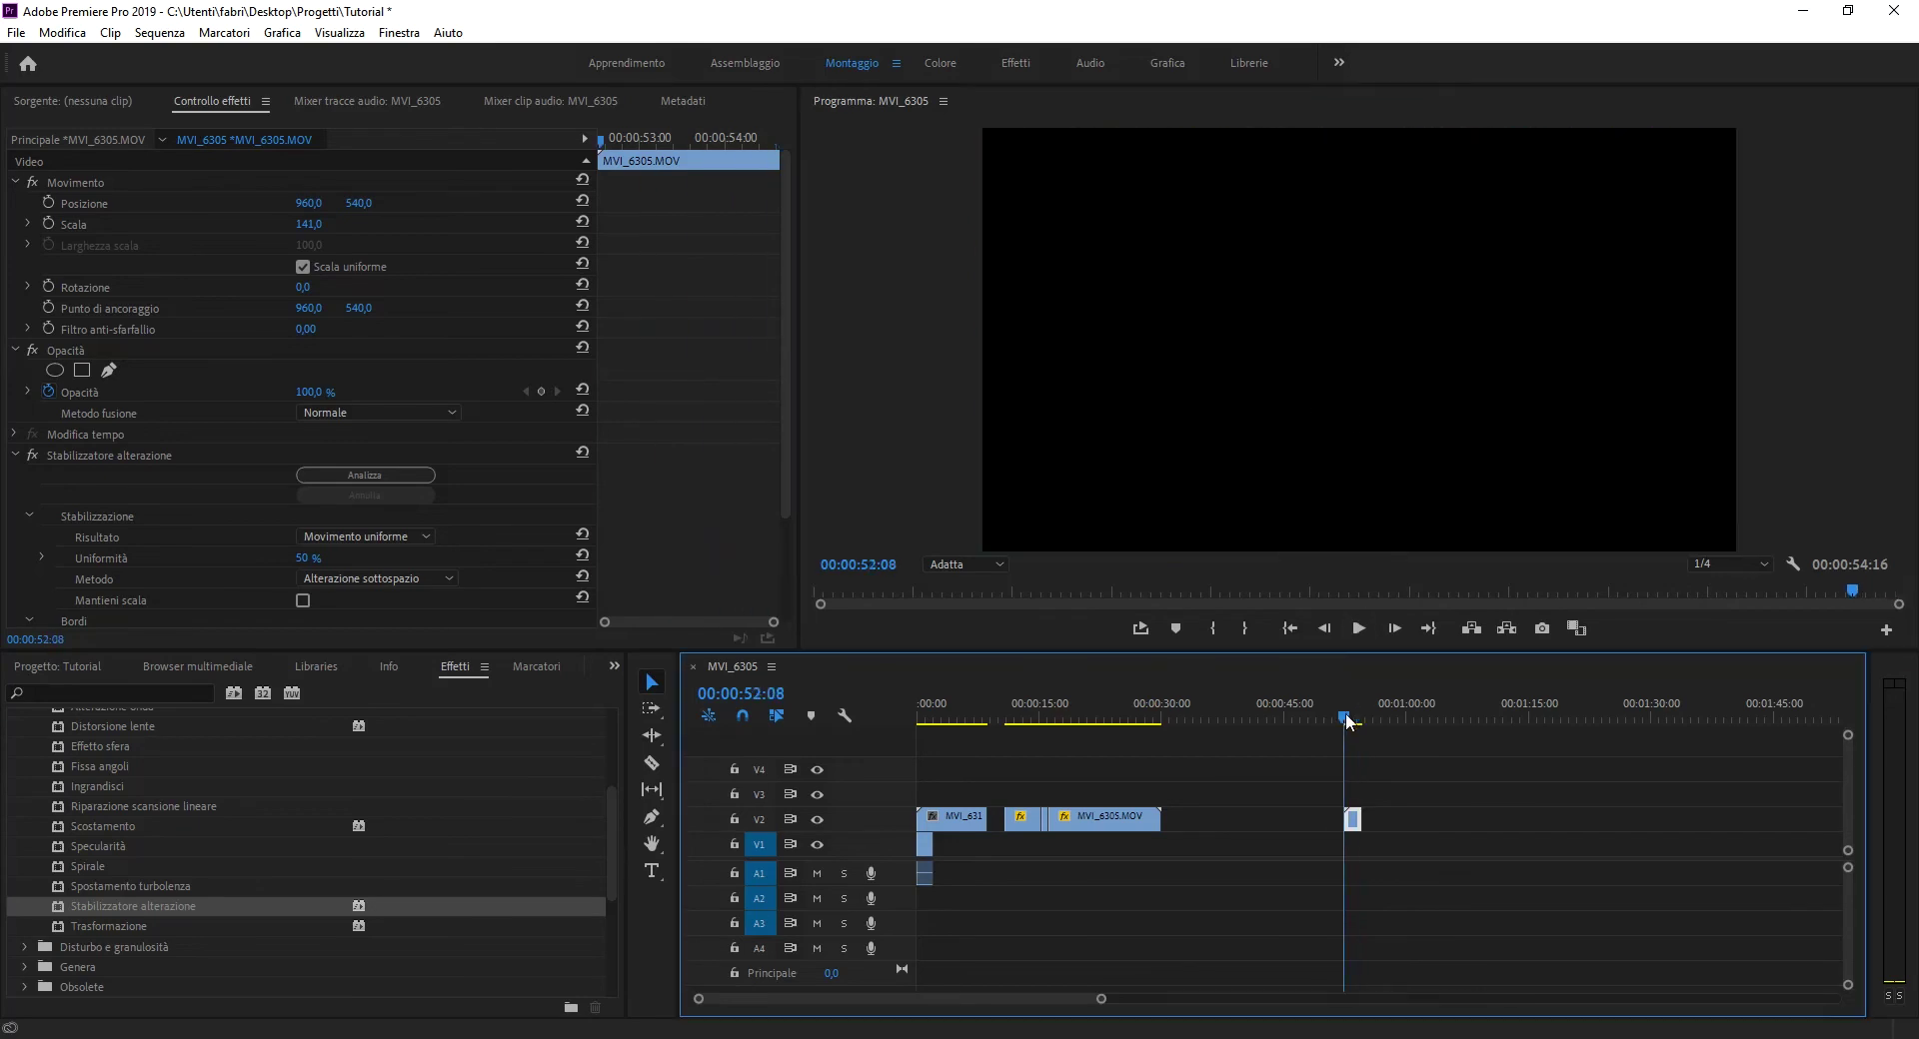
left_click(1358, 628)
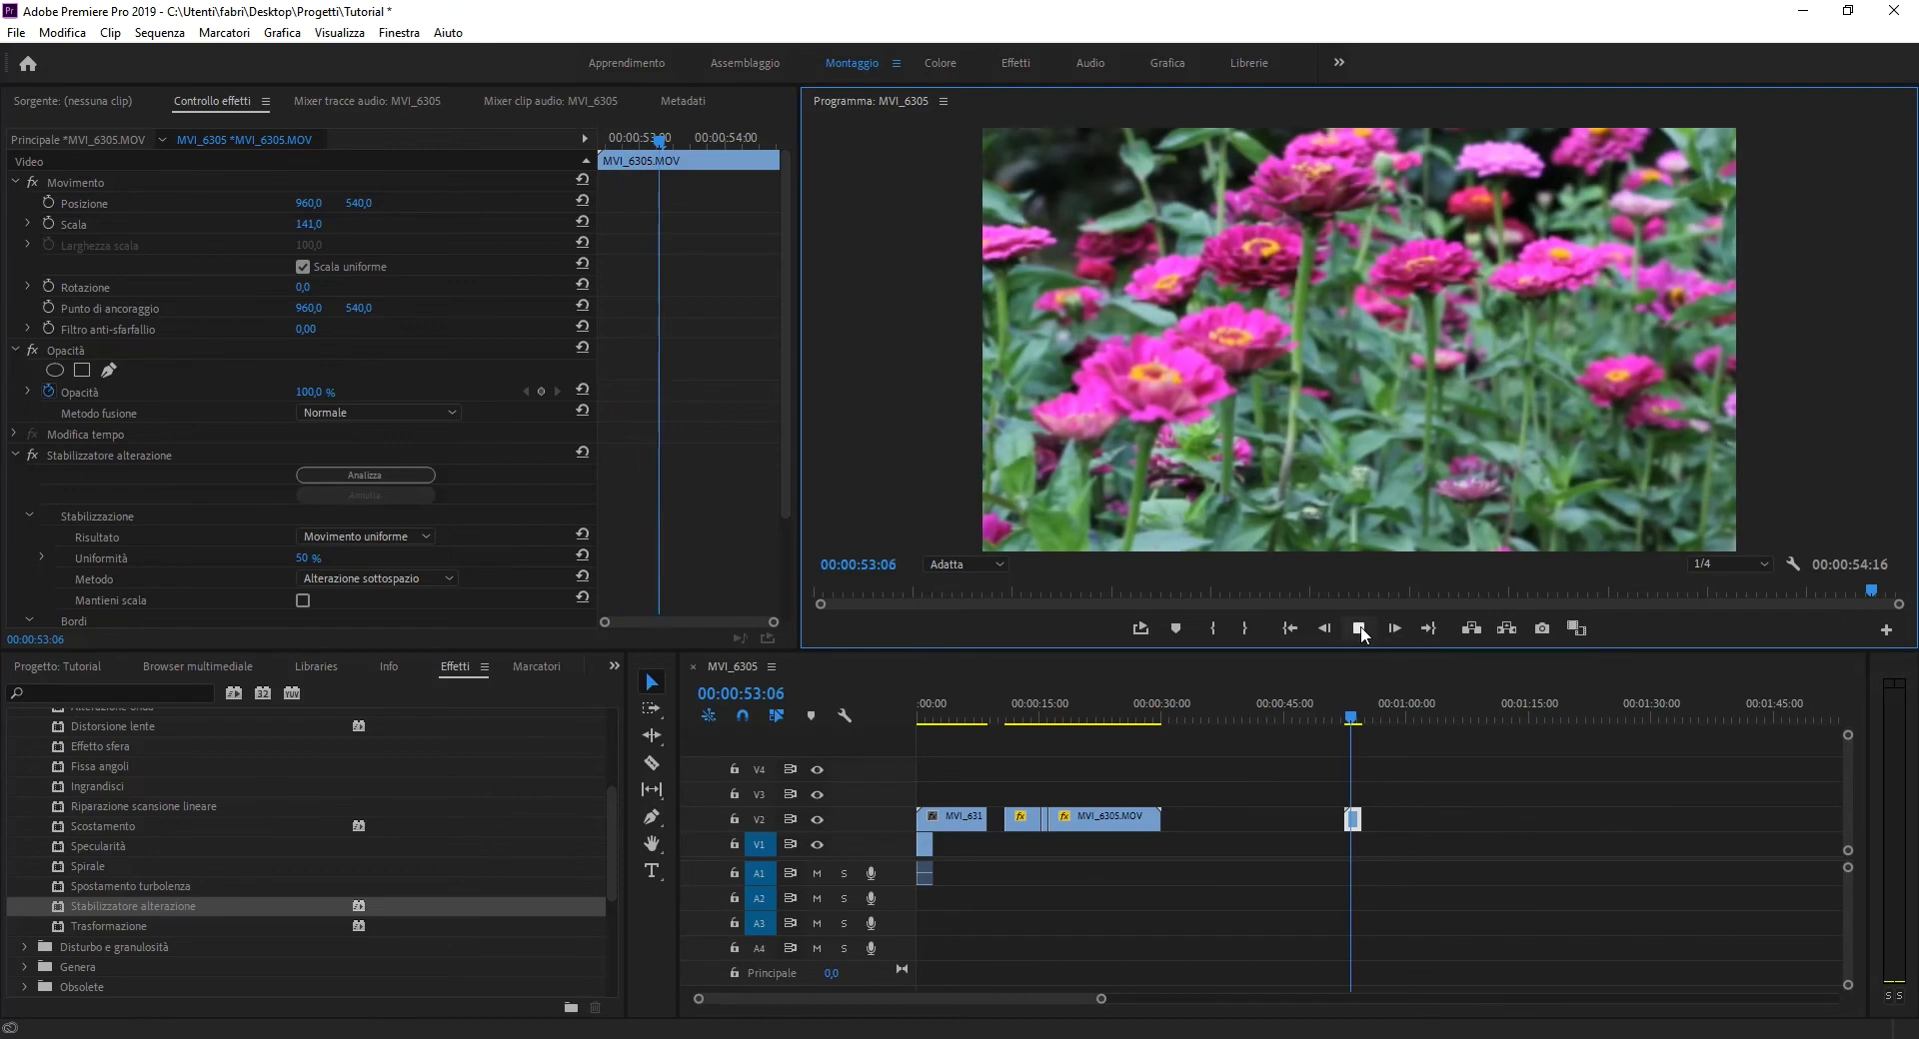
left_click(32, 456)
left_click(32, 457)
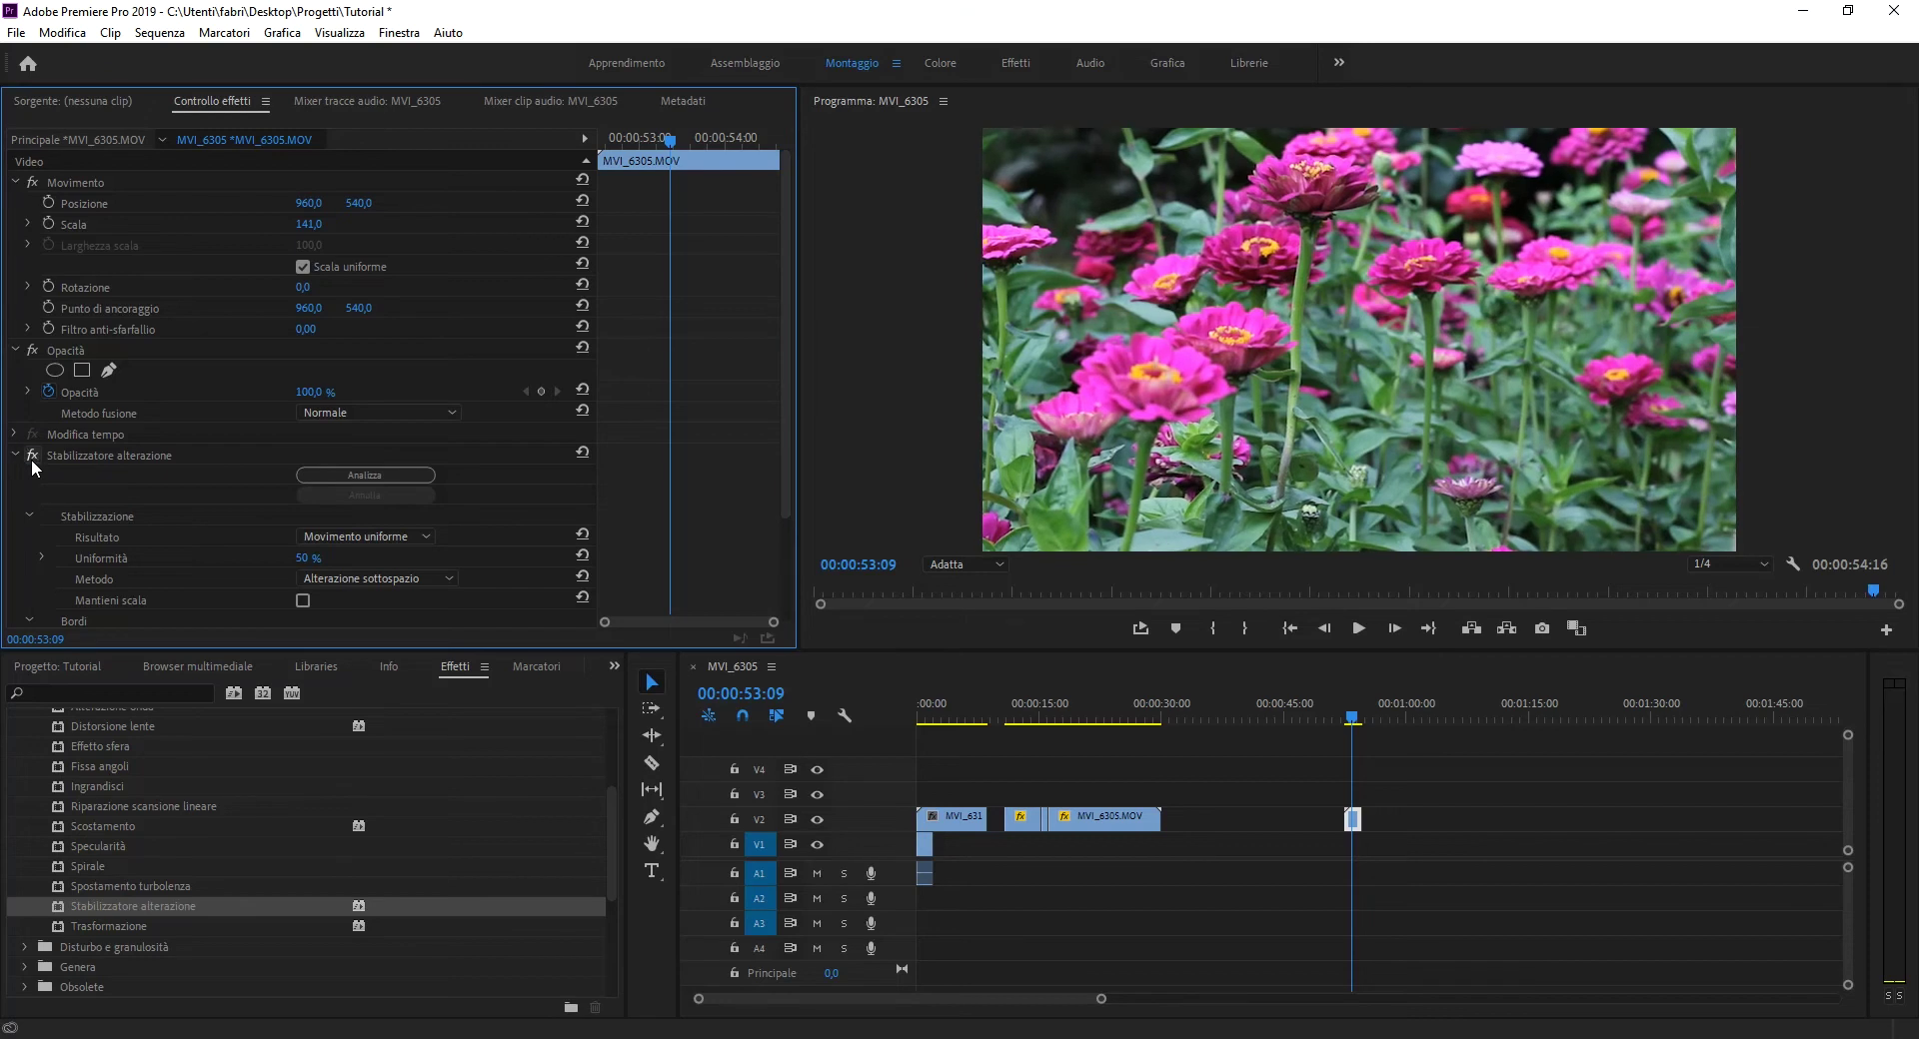
left_click(32, 457)
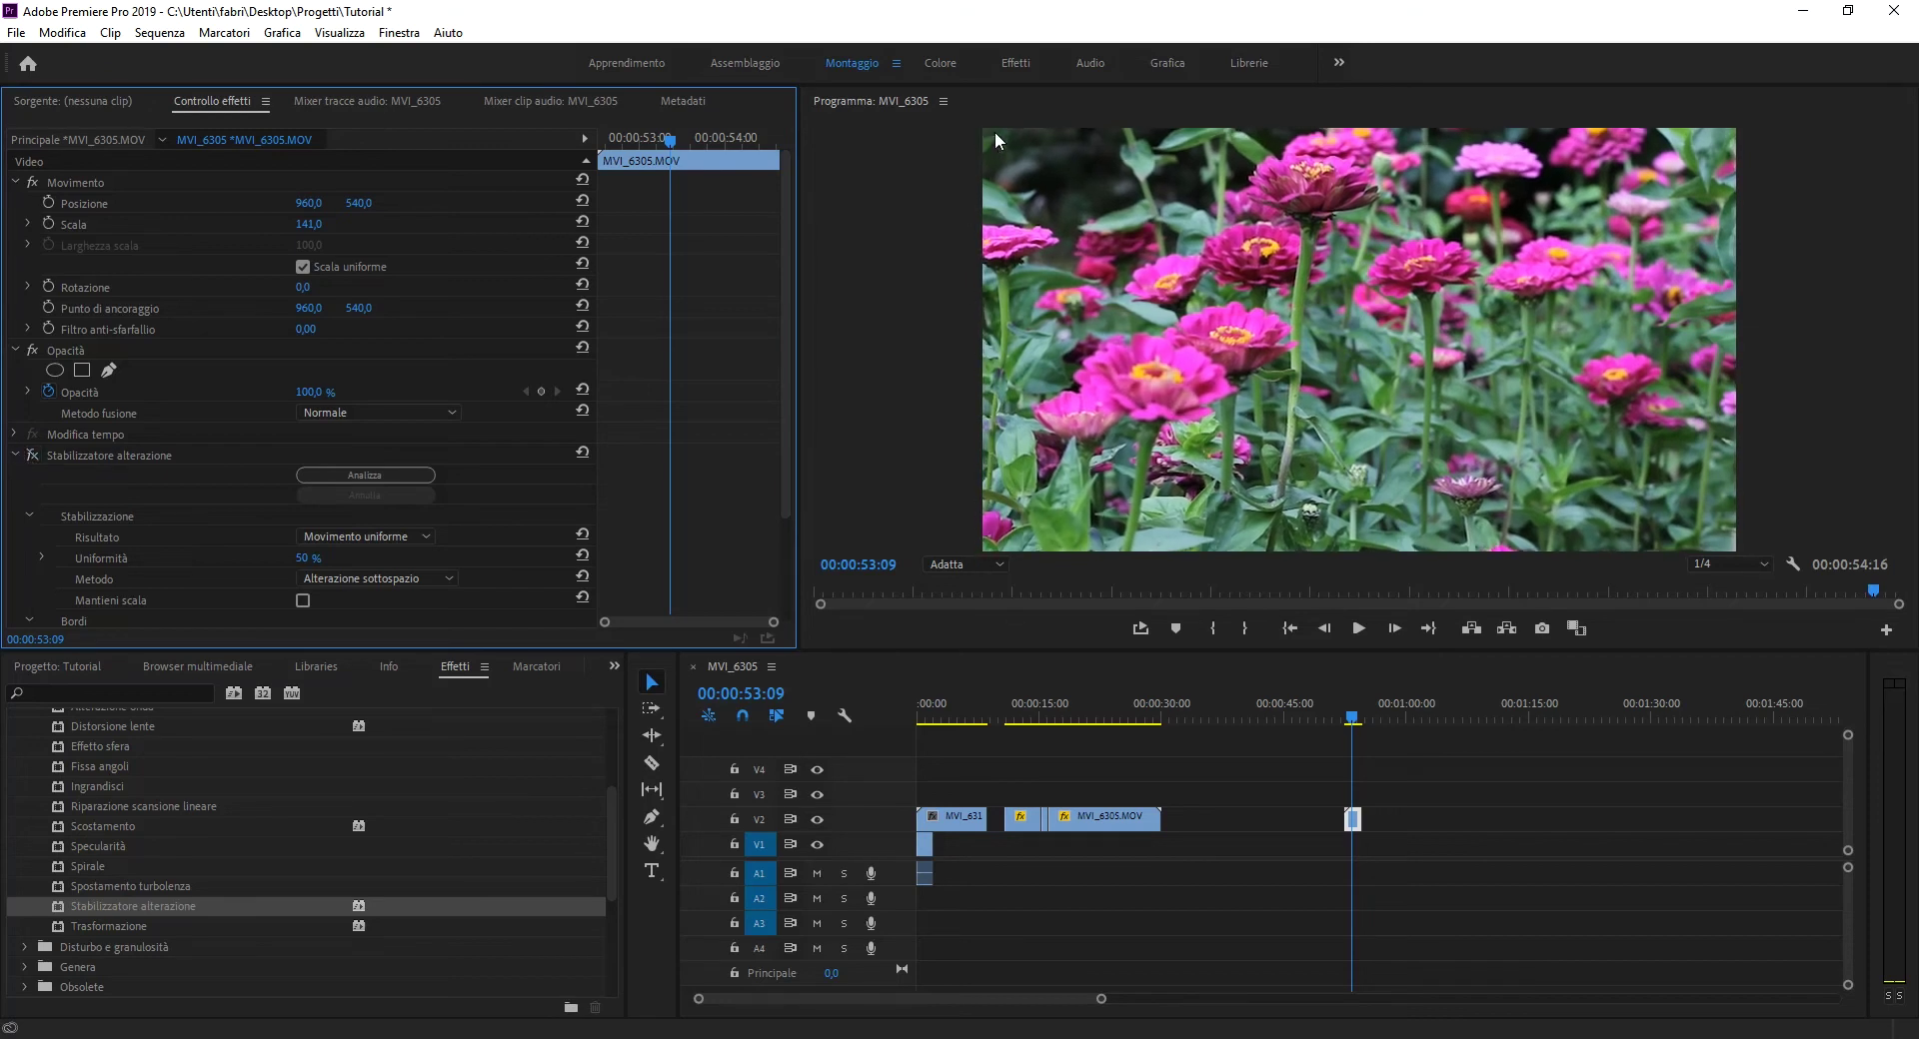
left_click(32, 457)
left_click(32, 457)
left_click(32, 457)
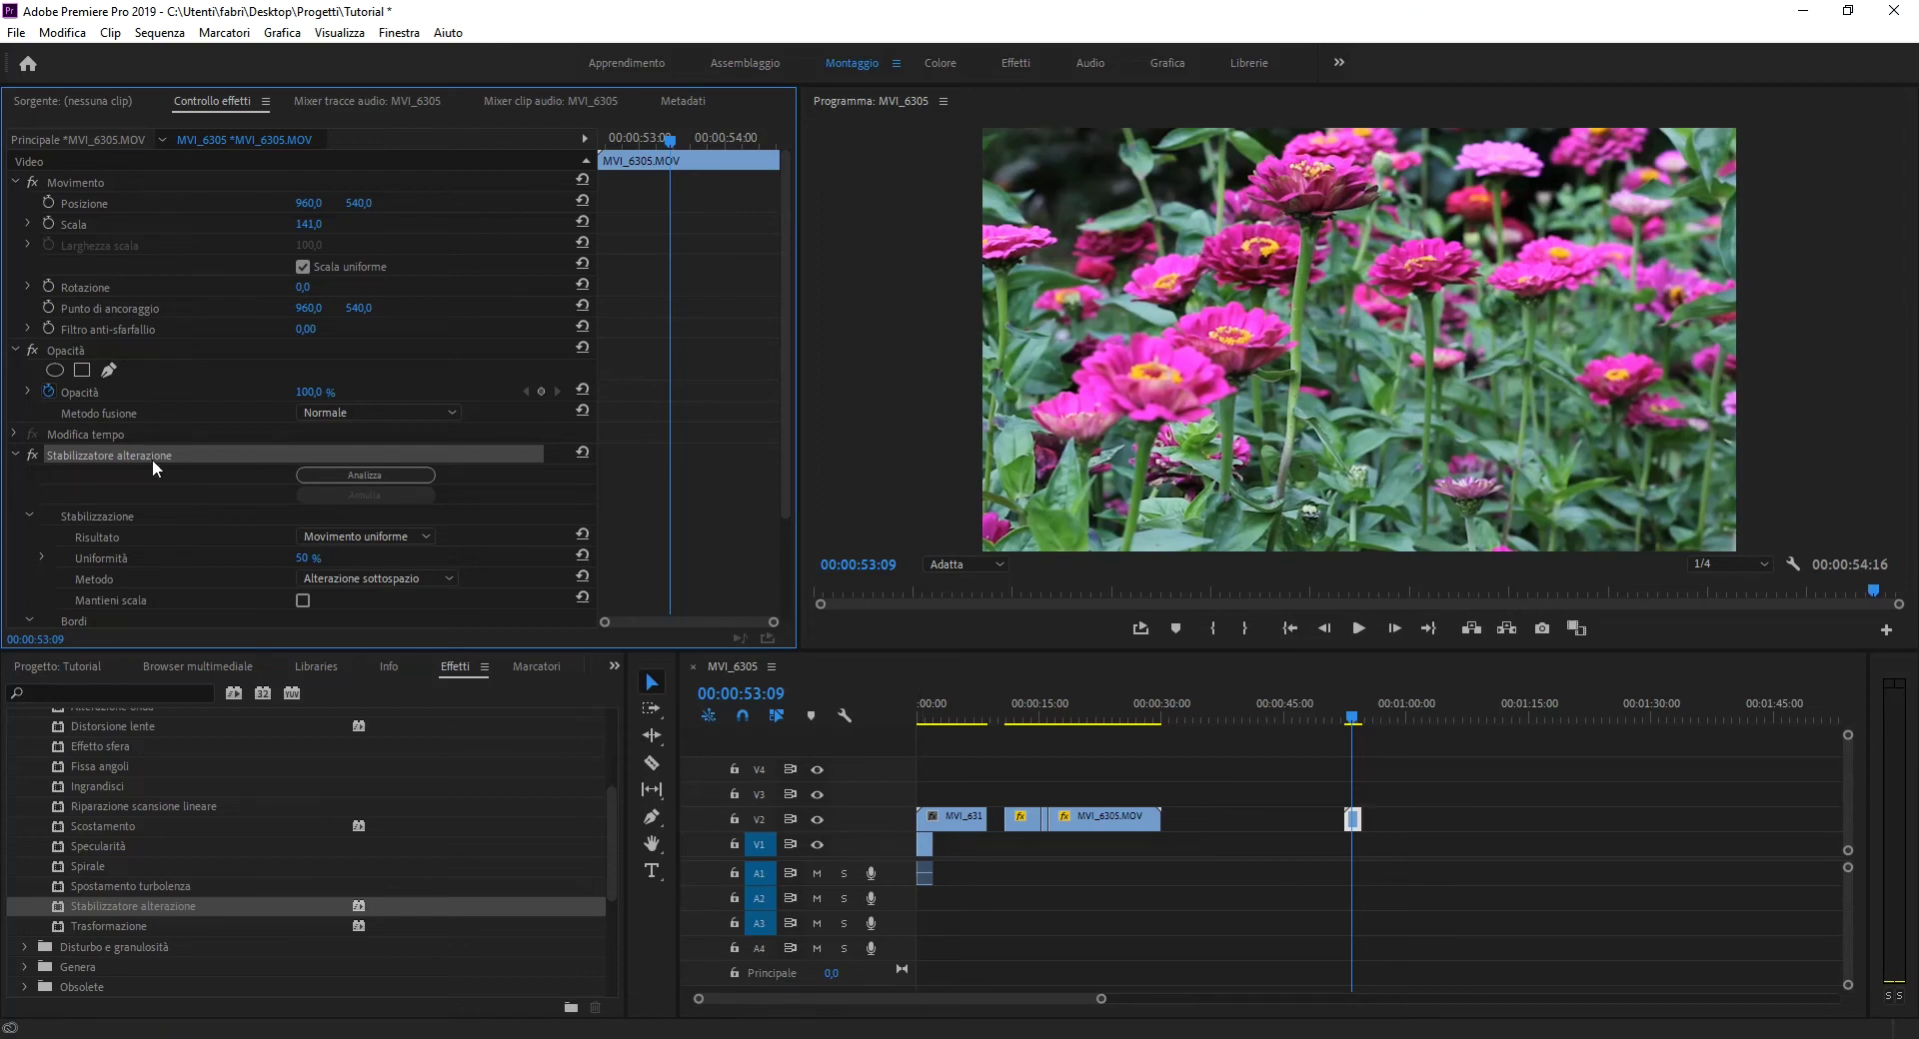
Replace Stabilizzatore alterazione with Disturbo HLS on MVI_6305.MOV, set hue to 98%, and preview
key("Delete")
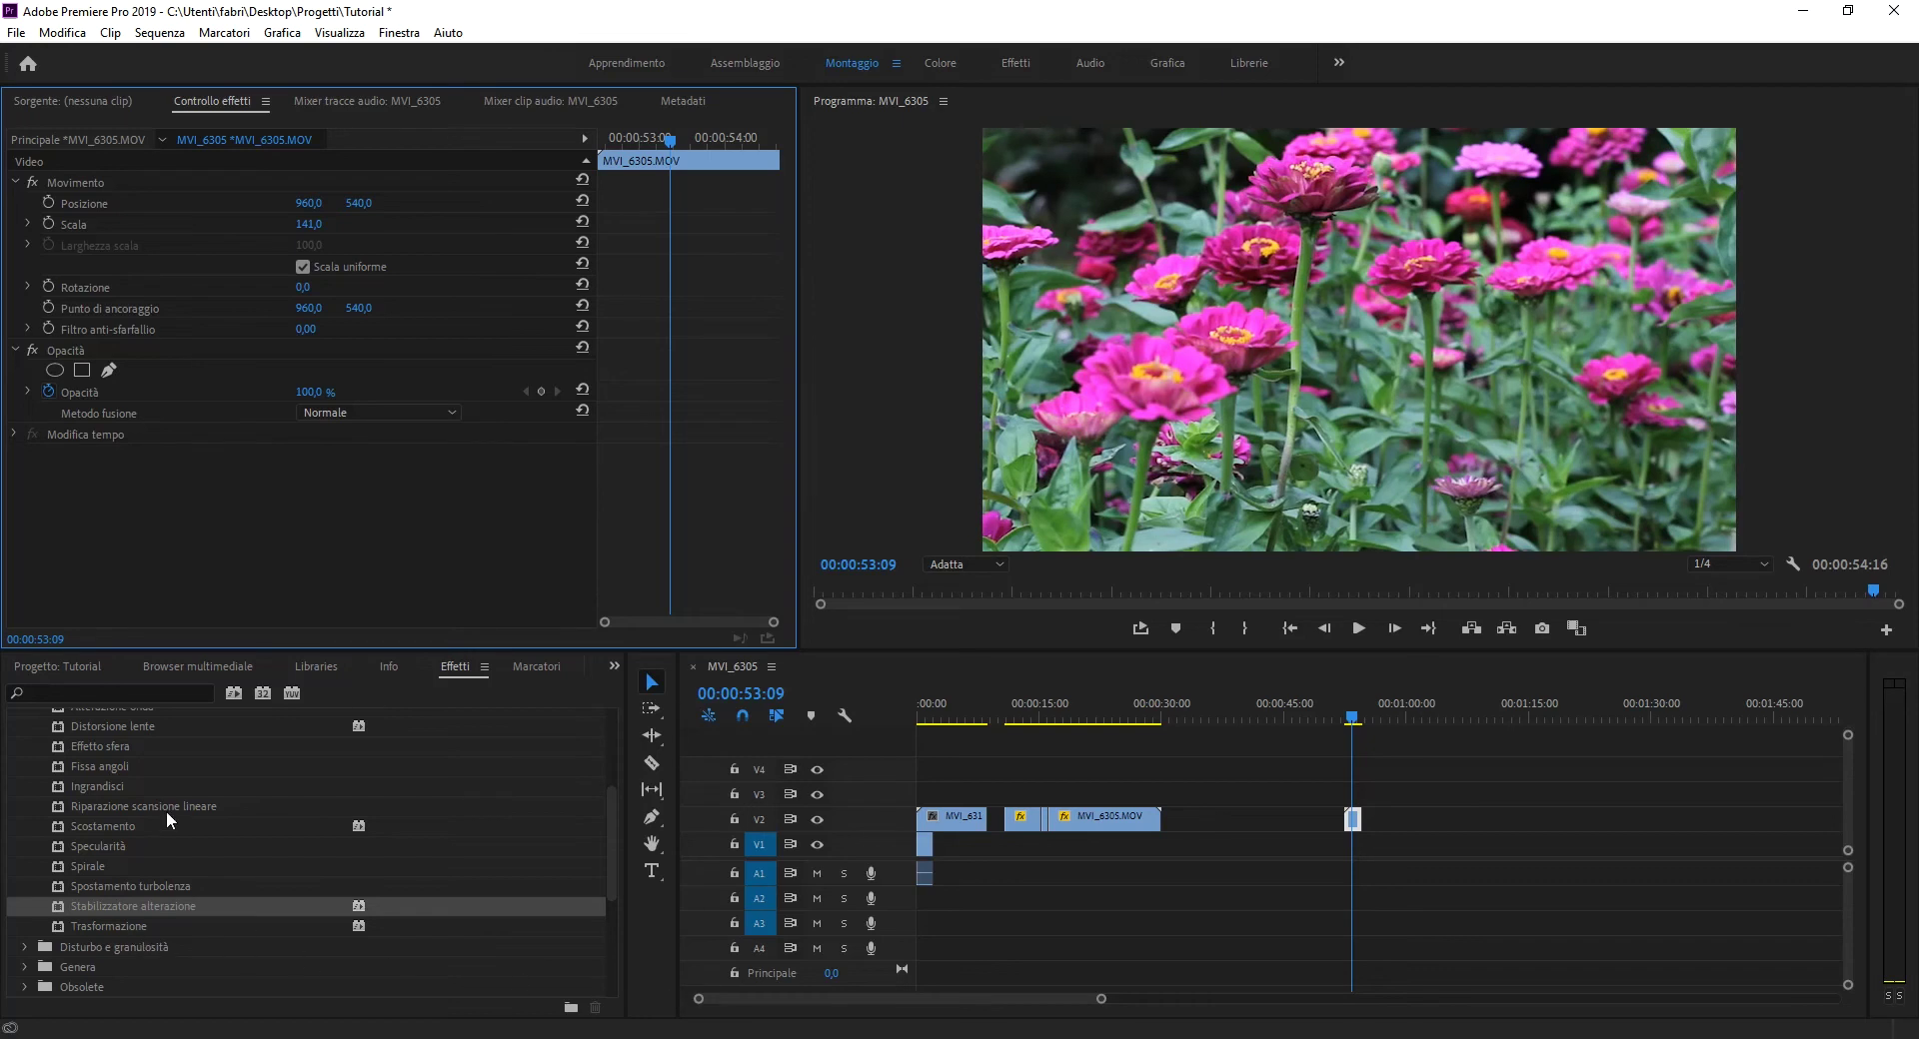
scroll(96, 901, "down", 1)
left_click(25, 908)
scroll(81, 854, "down", 2)
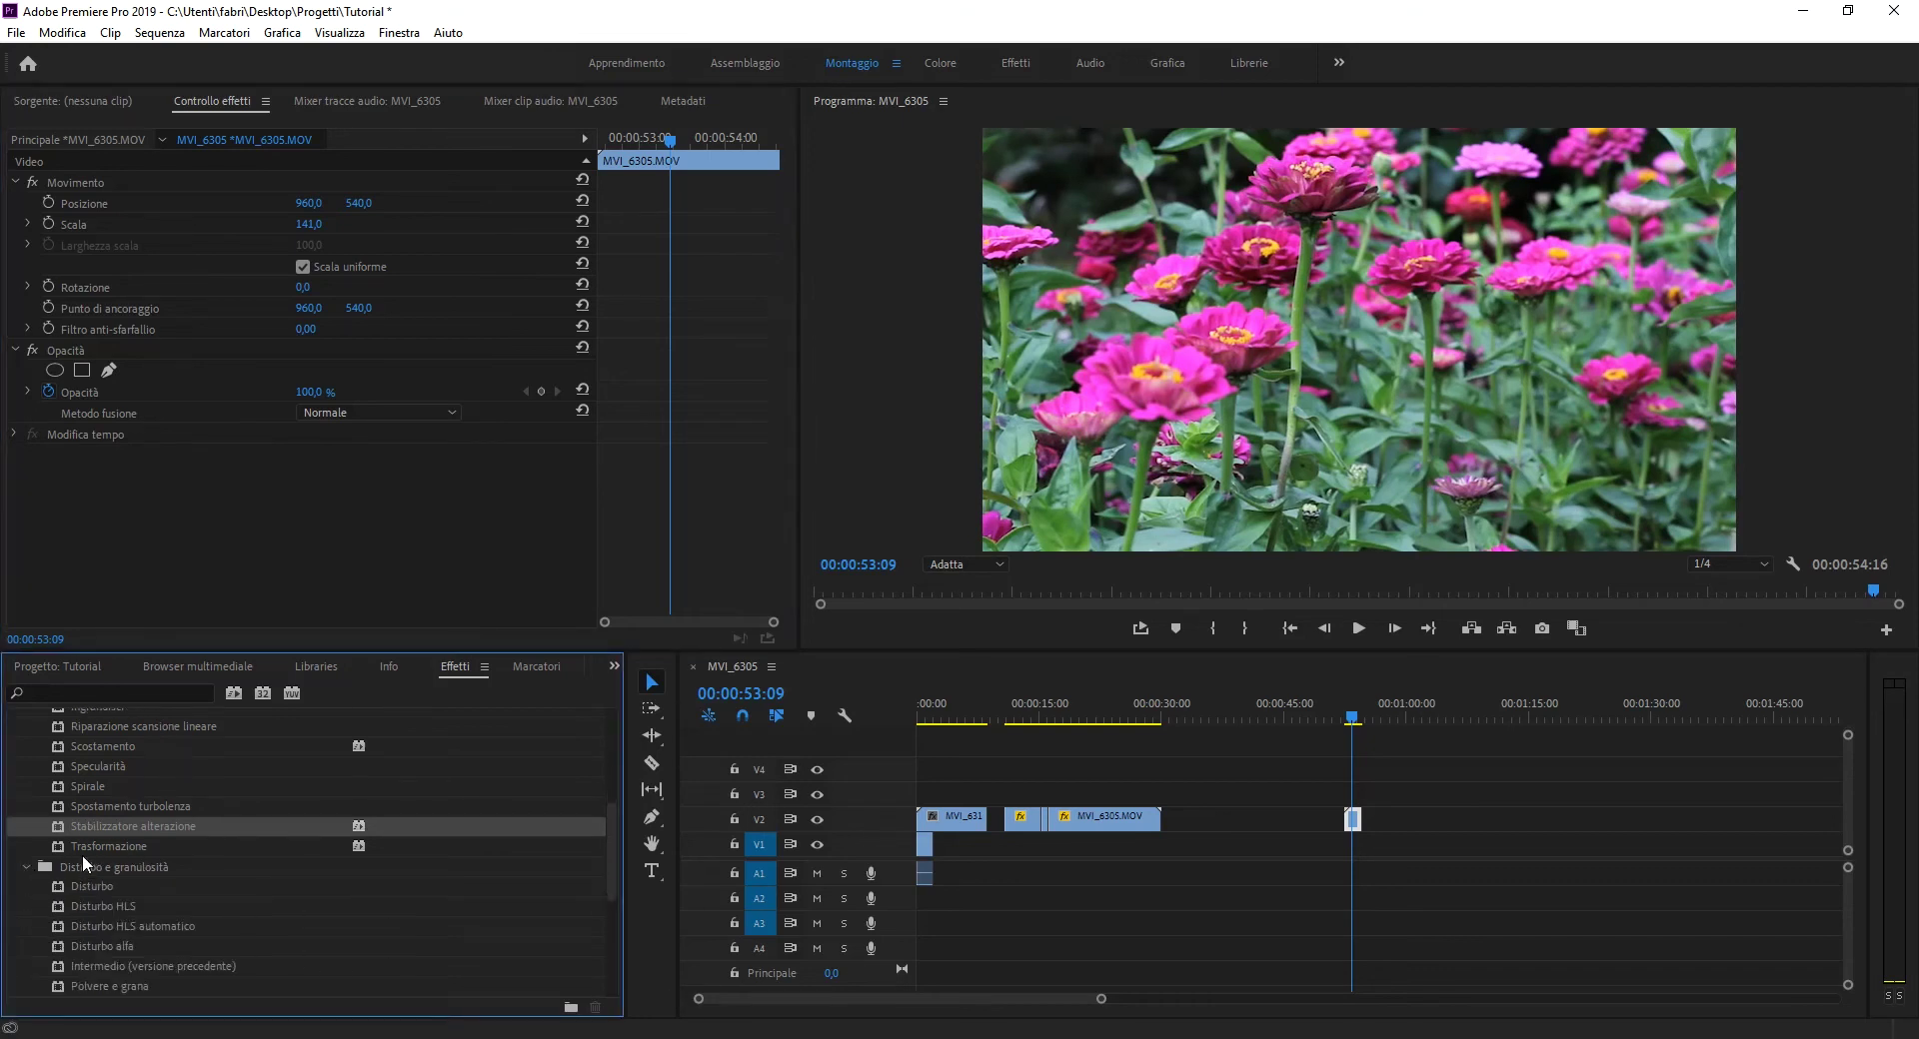
left_click(1104, 705)
left_click(1099, 817)
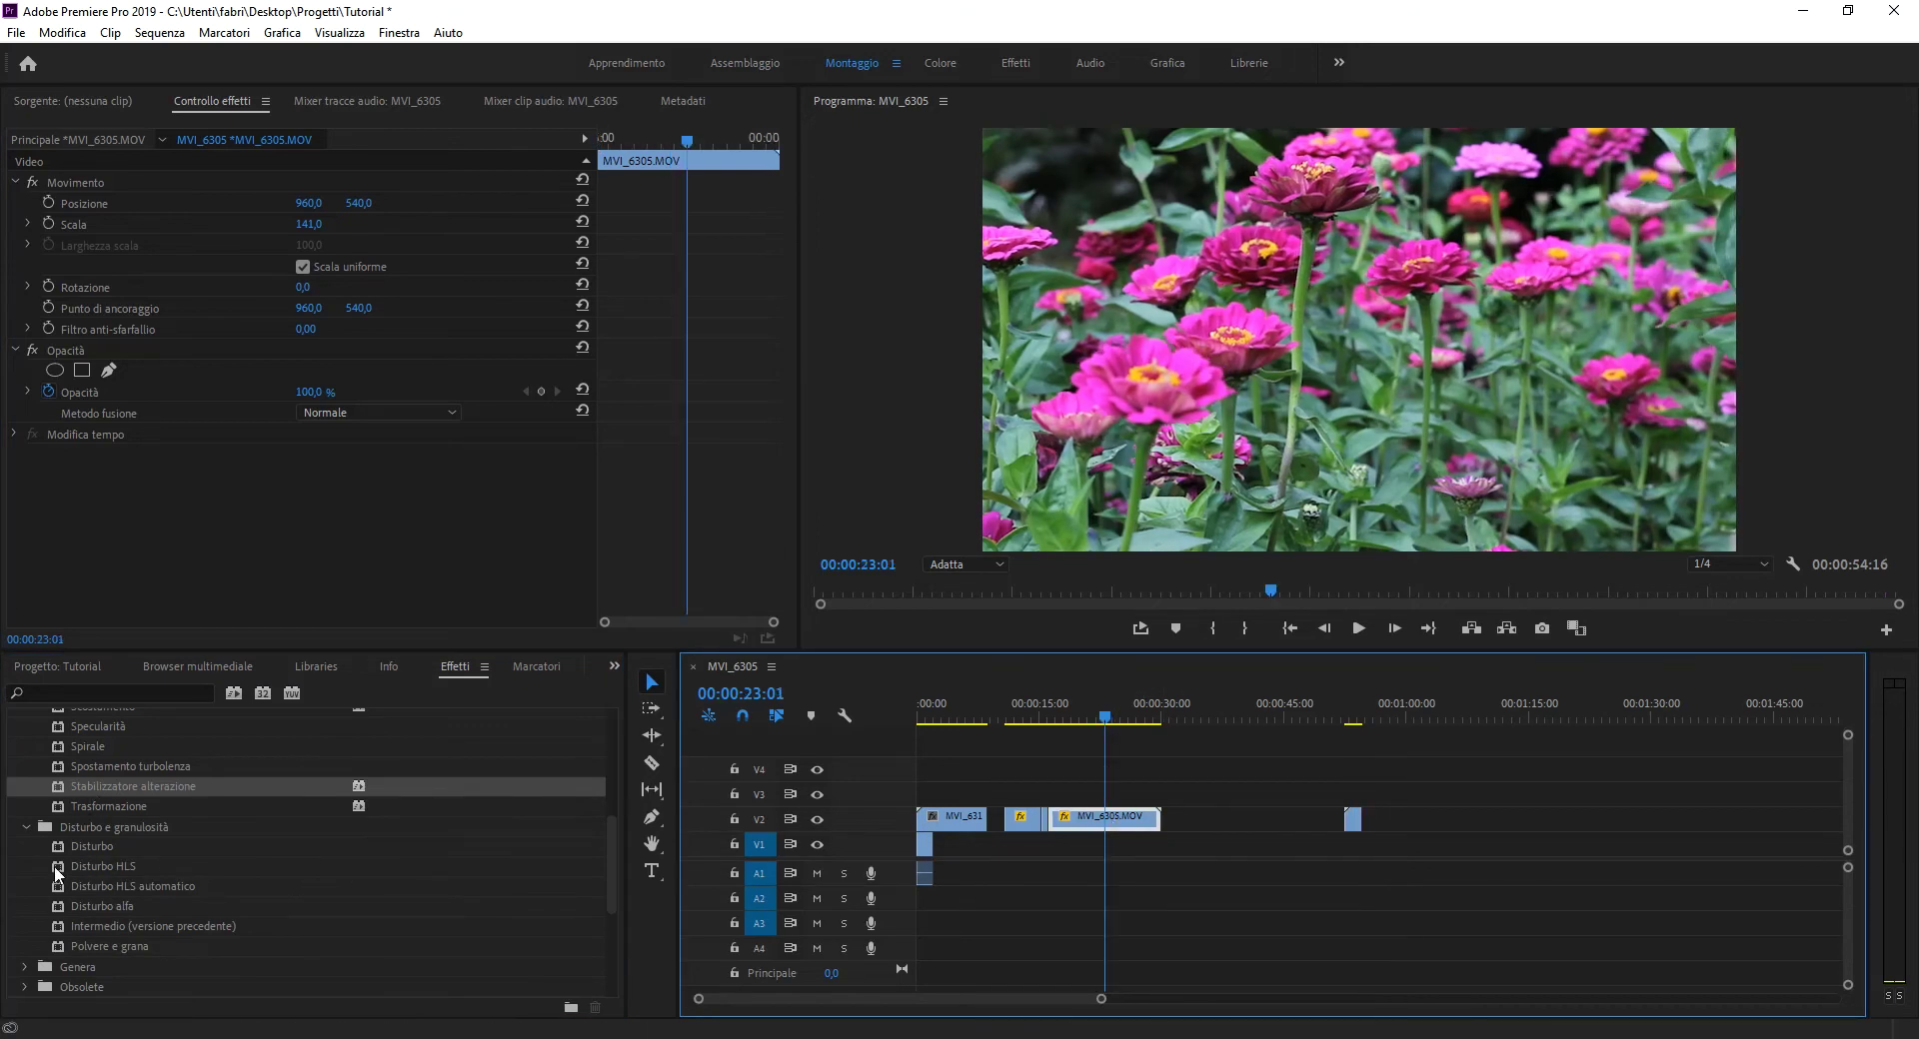
left_click_drag(54, 866, 1143, 833)
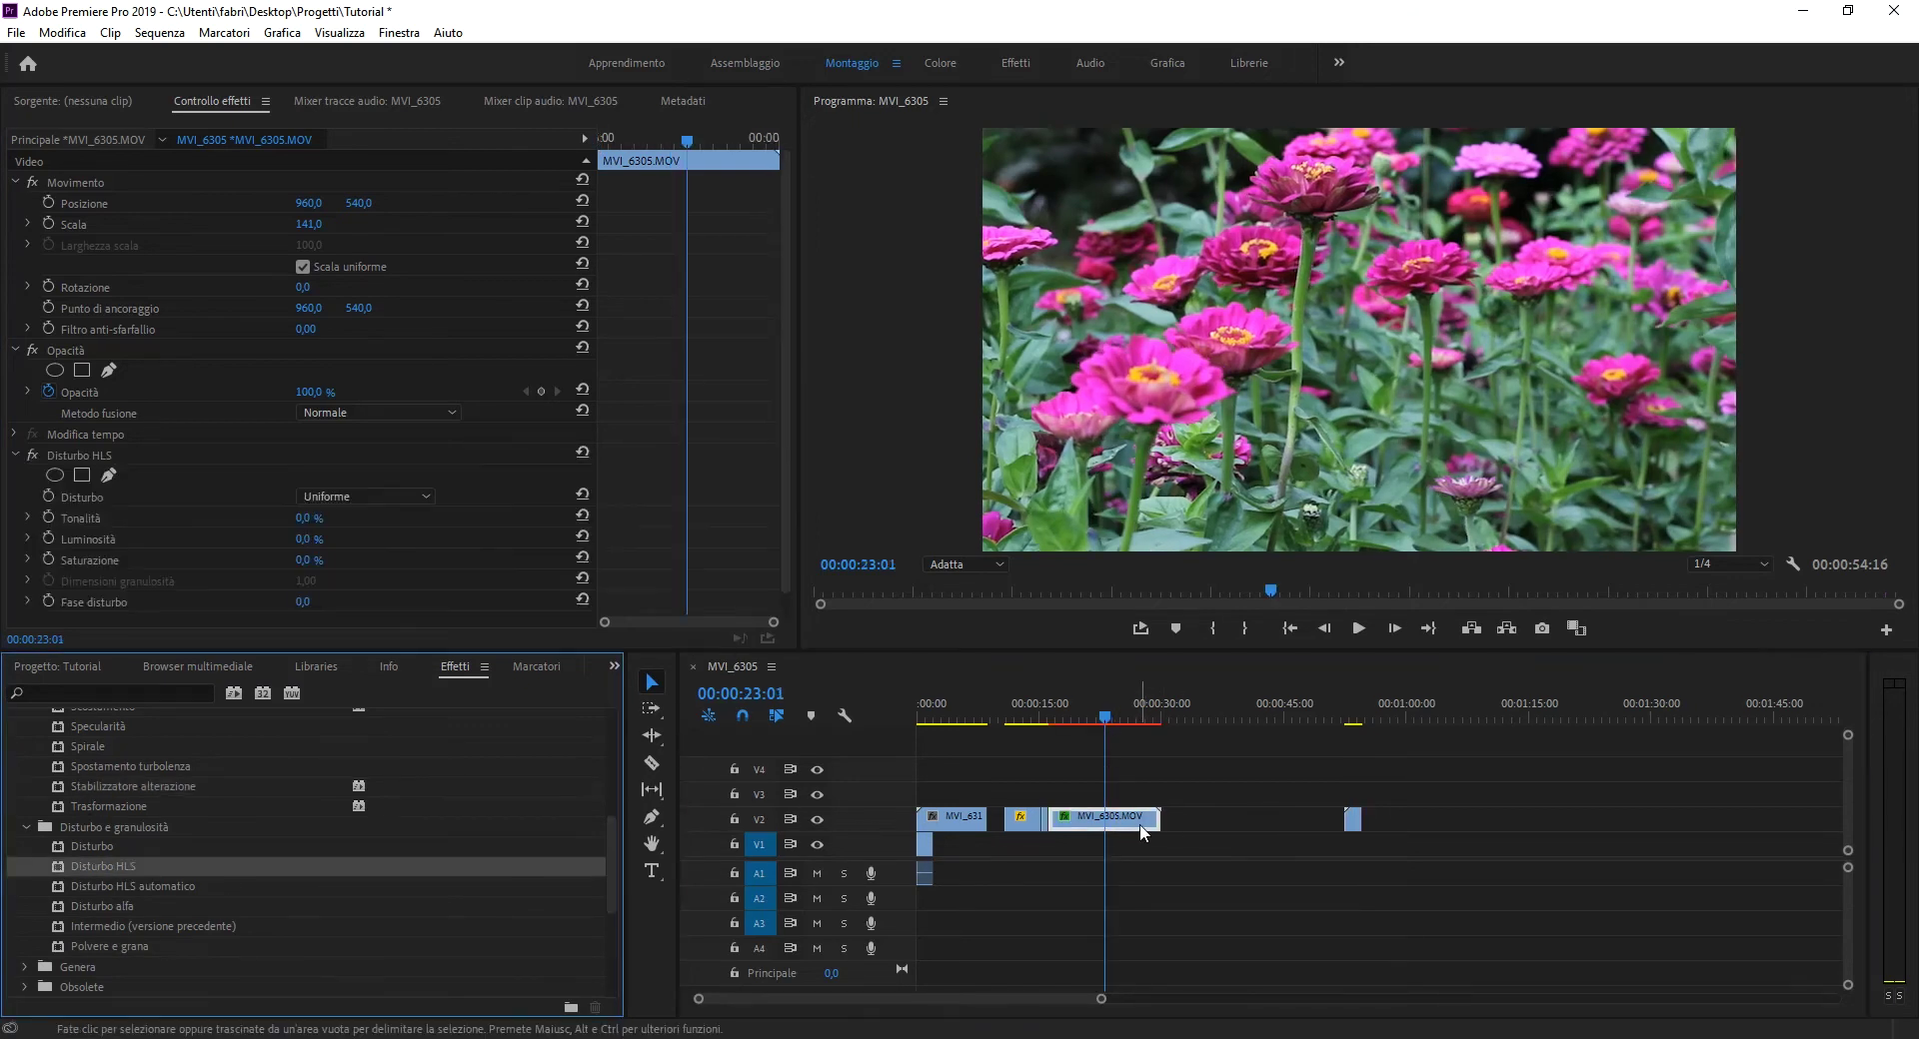
left_click_drag(300, 518, 350, 540)
left_click(1359, 629)
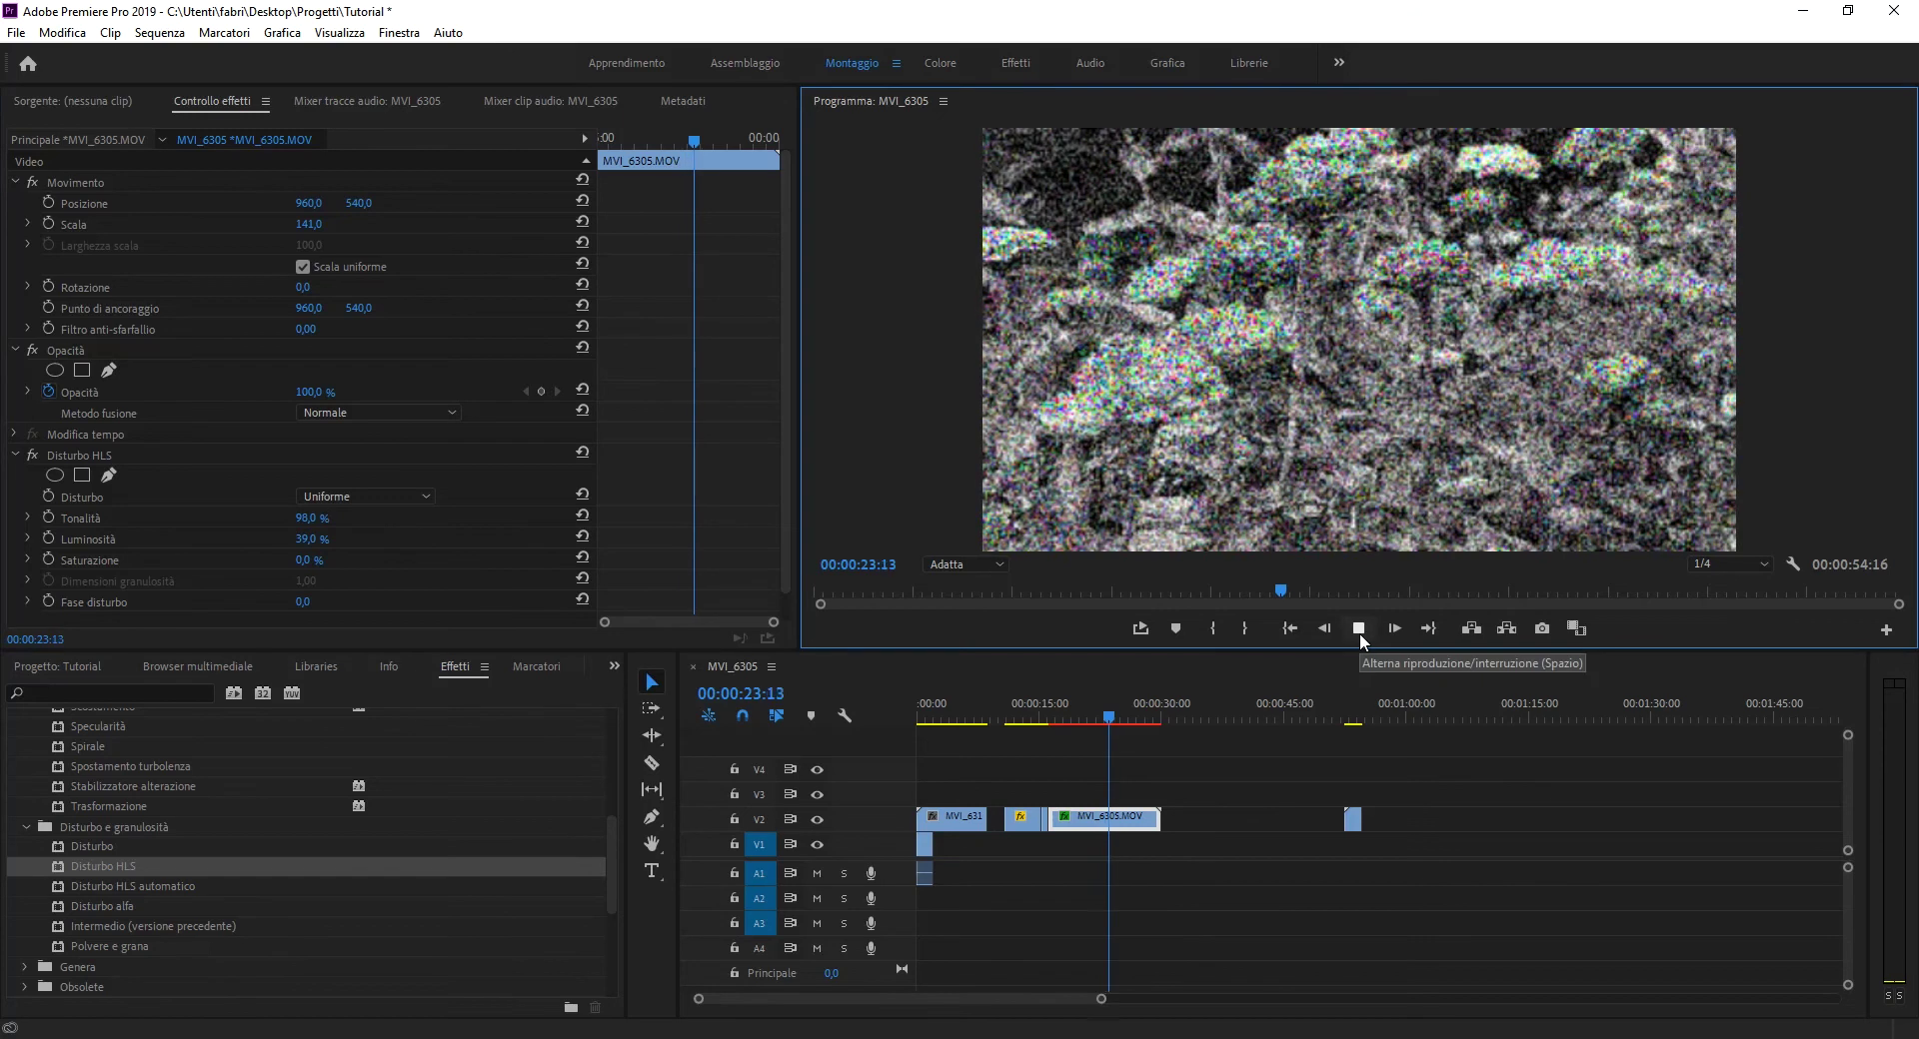
left_click(1359, 629)
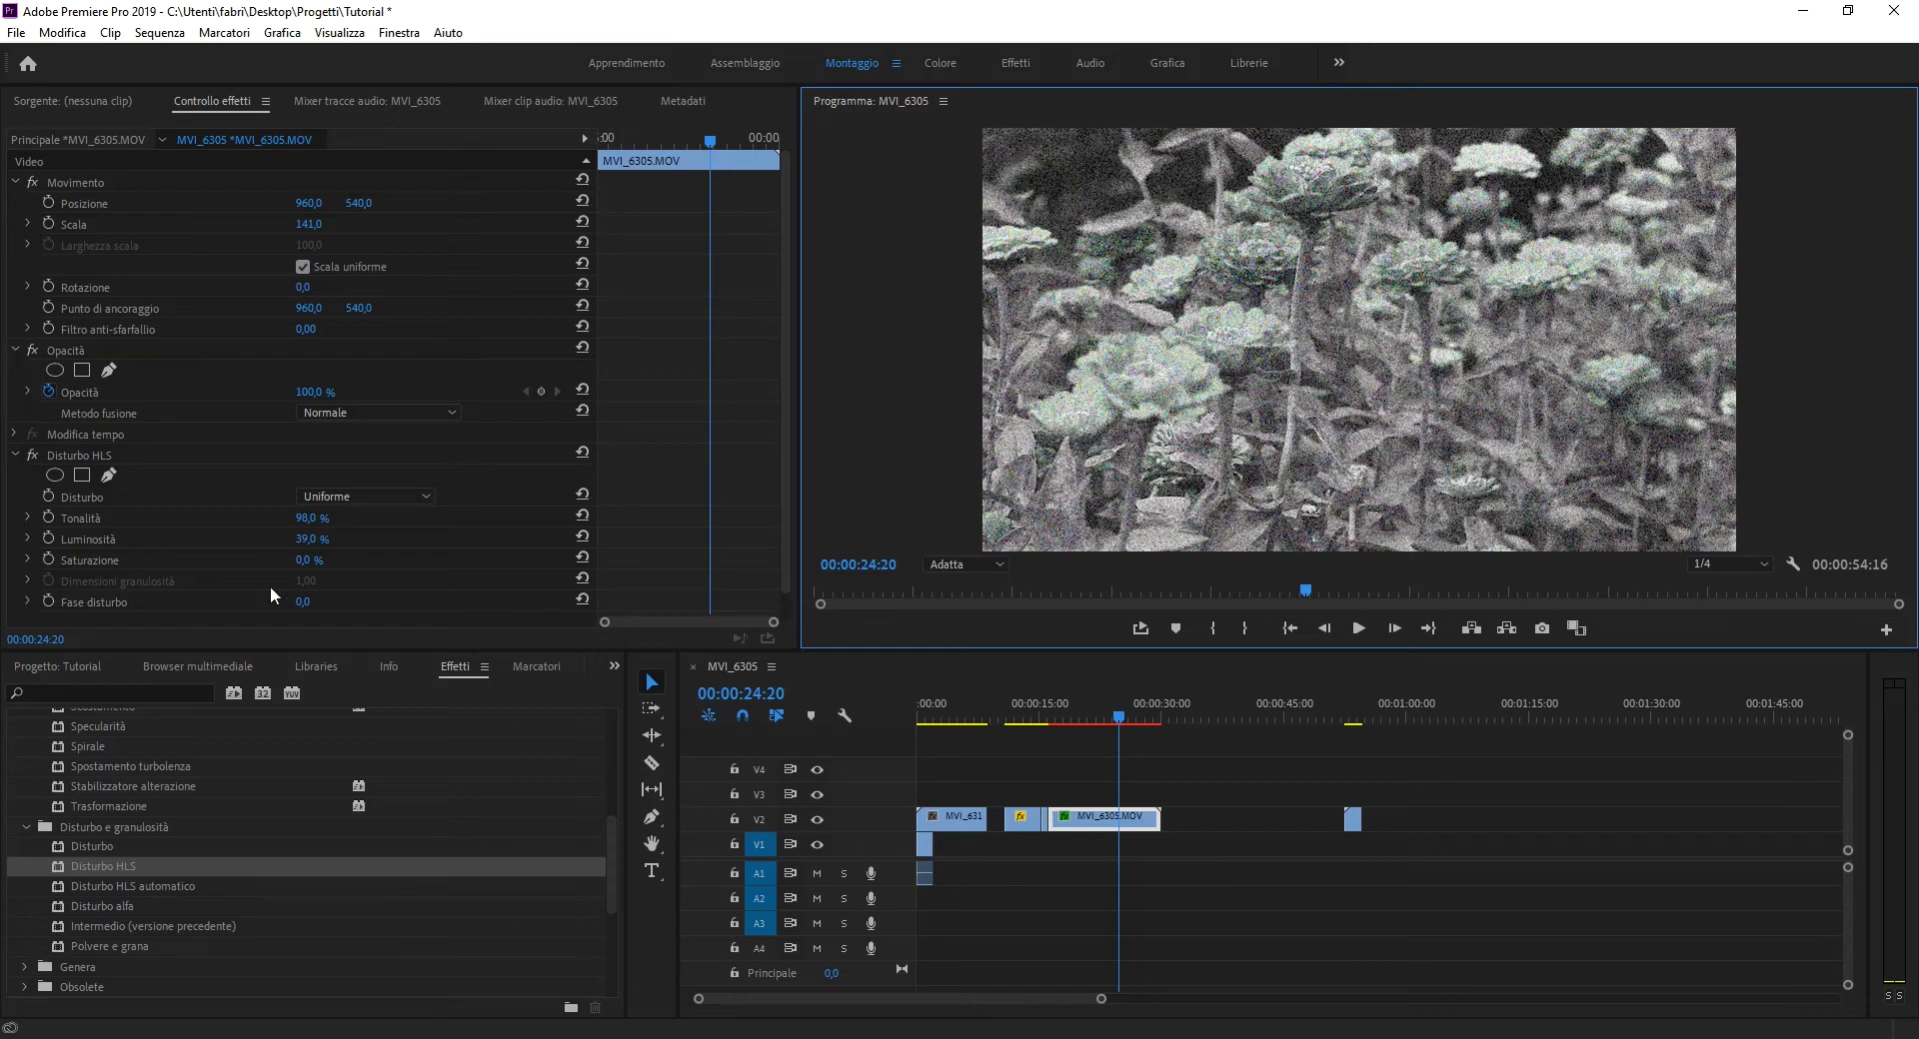
Add an elliptical mask to the noise and shrink it around a single flower
left_click(52, 476)
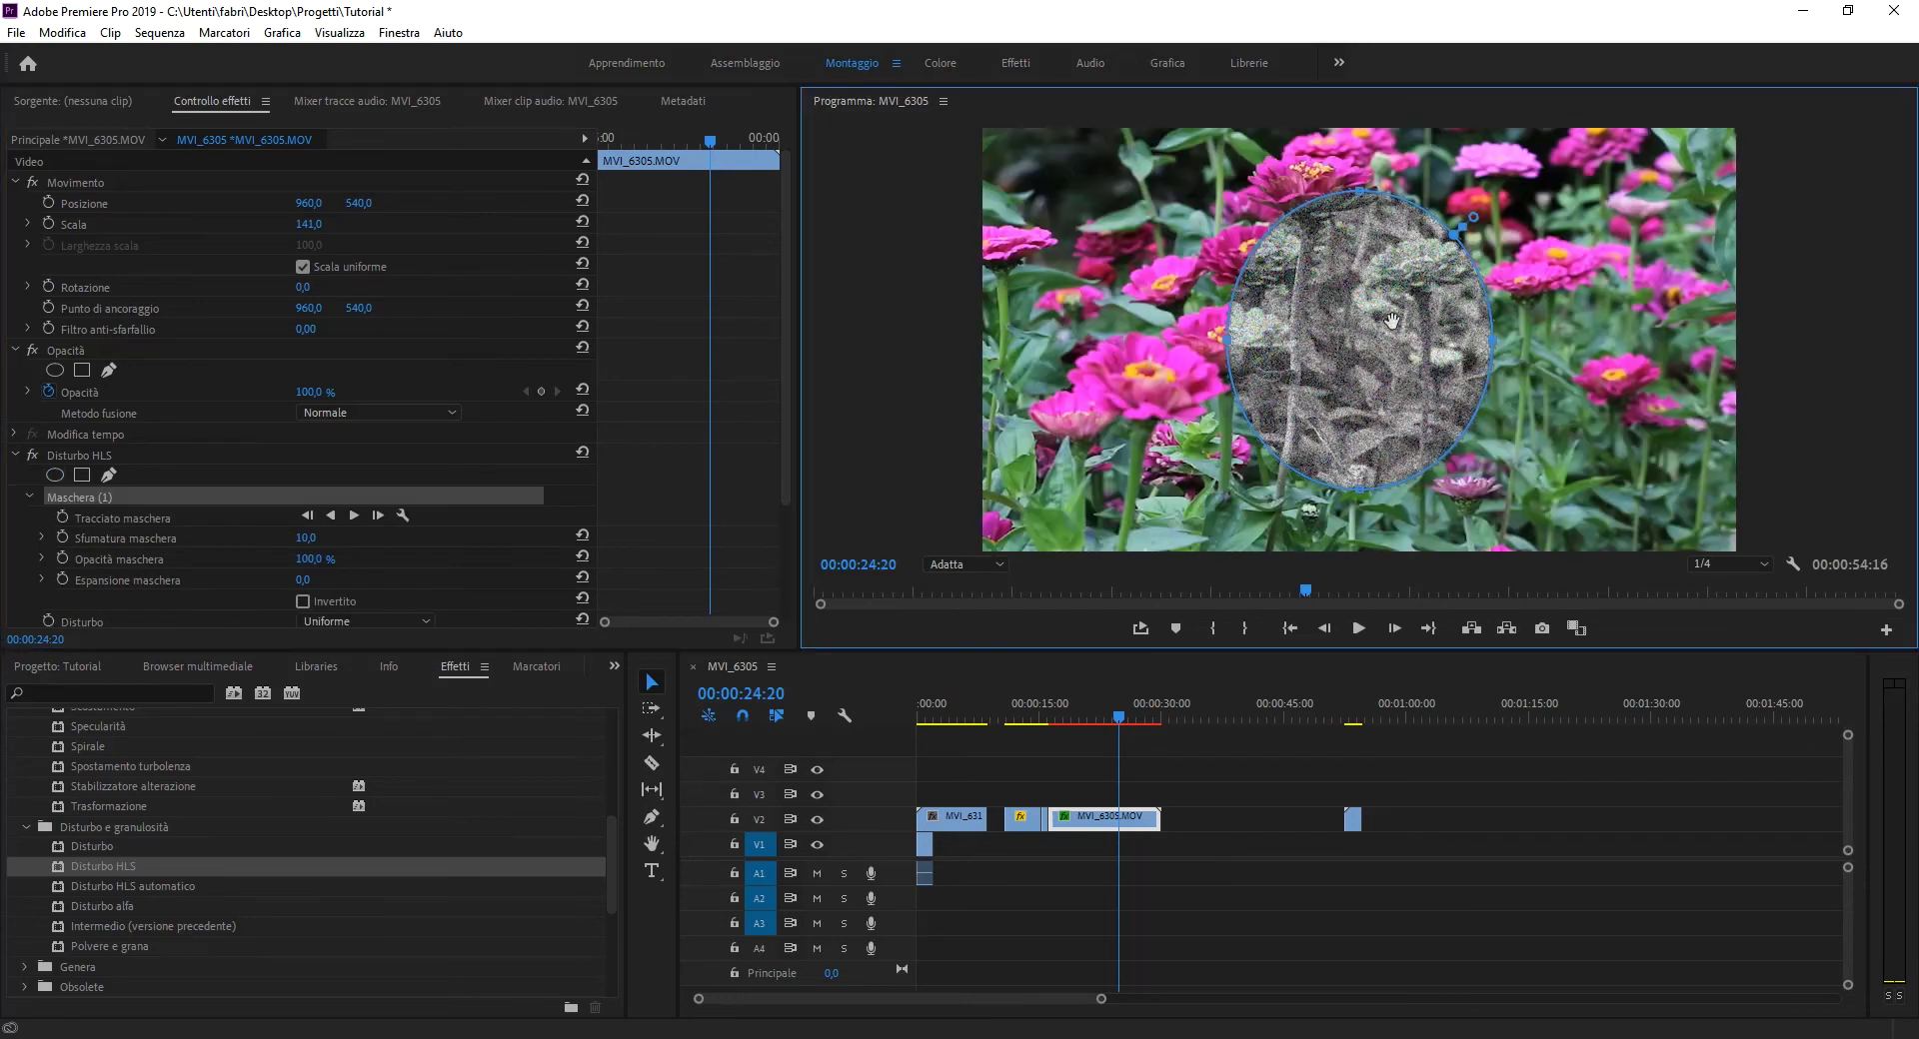
left_click_drag(1347, 289, 1255, 252)
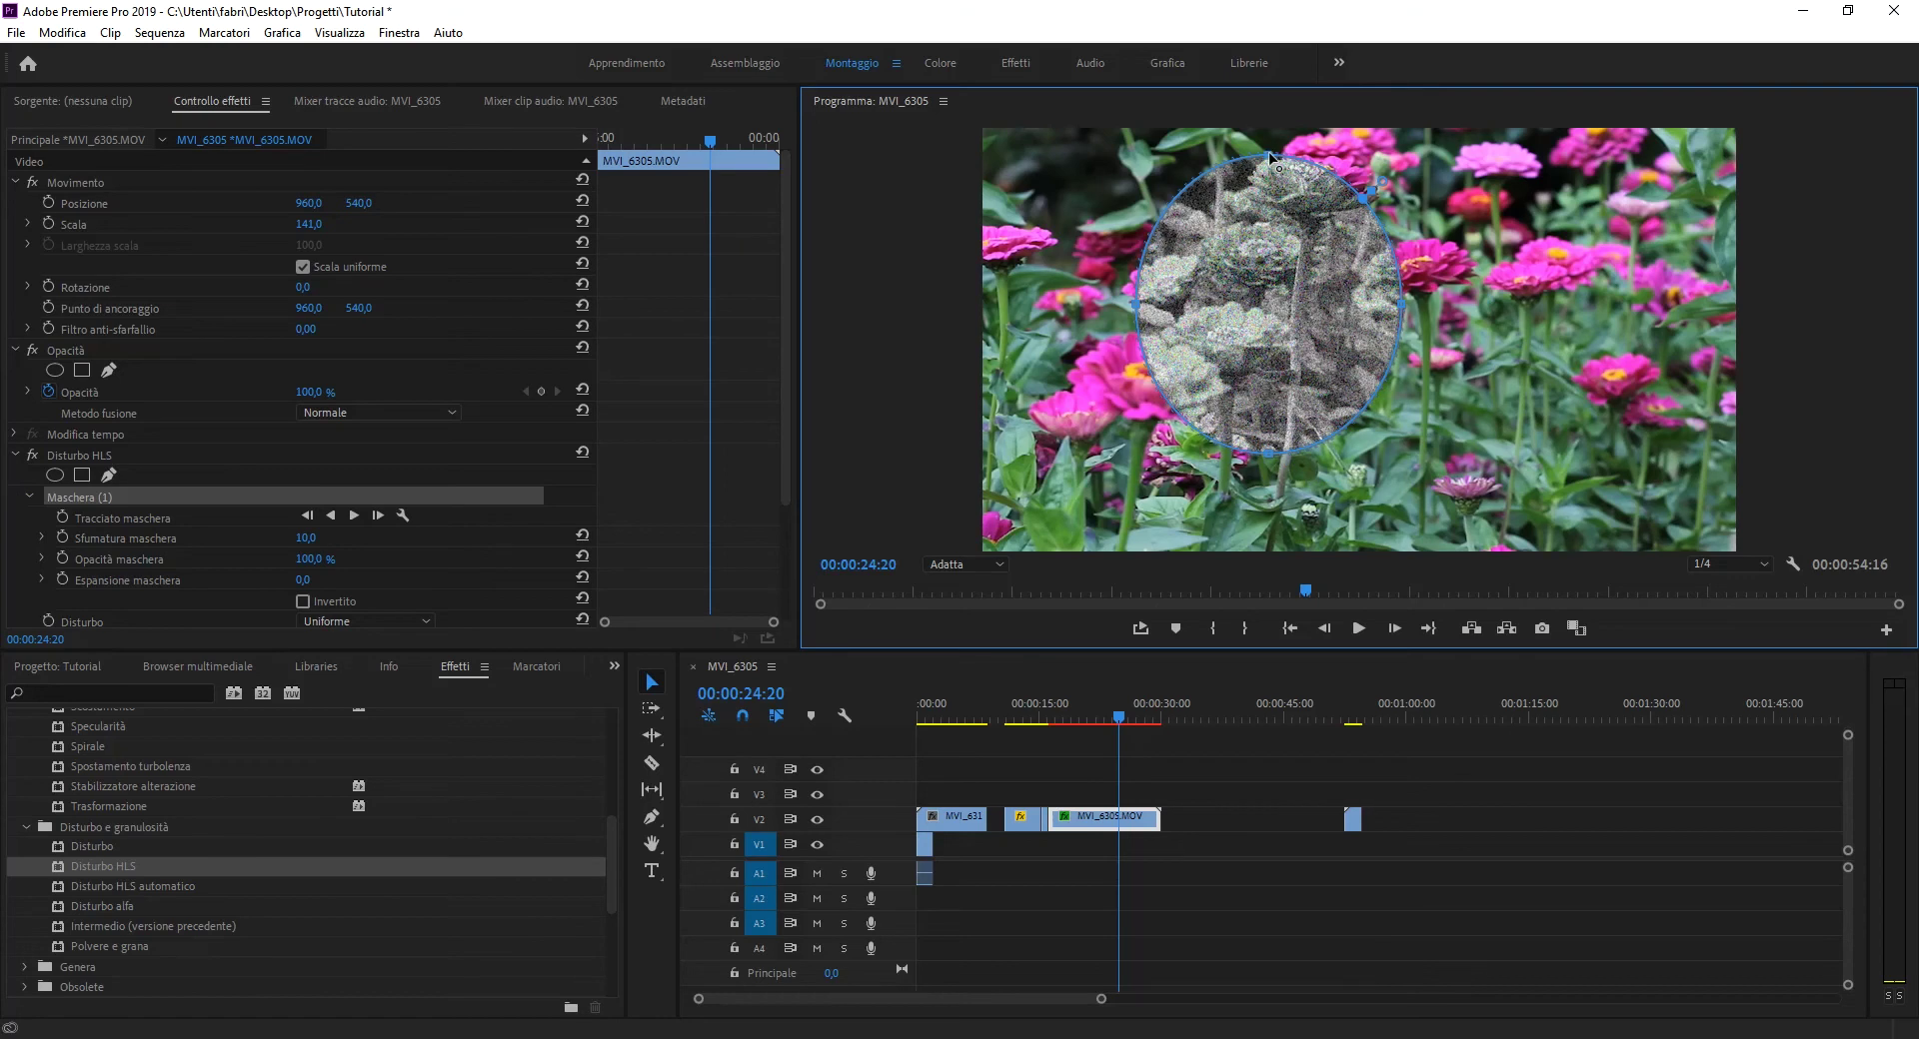
left_click_drag(1268, 156, 1269, 309)
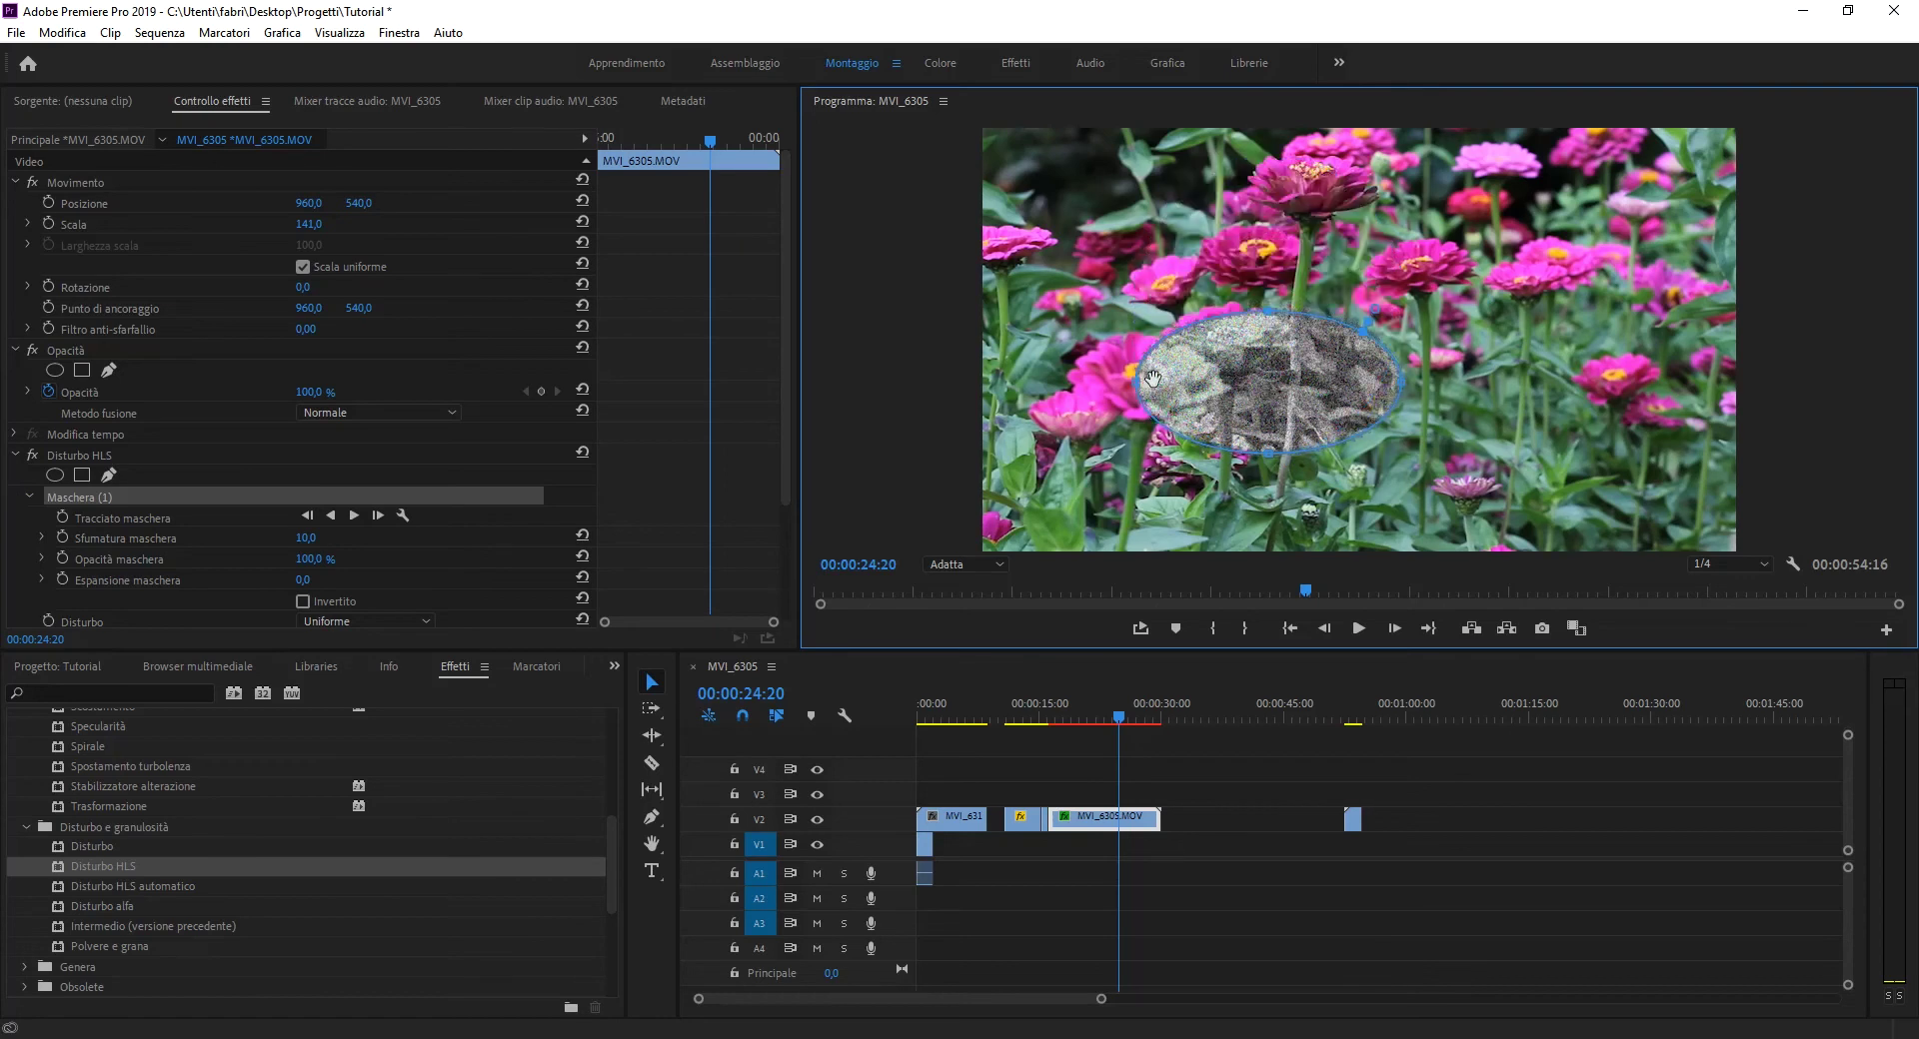
mouse_move(1137, 384)
left_mouse_down()
mouse_move(1257, 384)
mouse_move(1271, 258)
left_mouse_up()
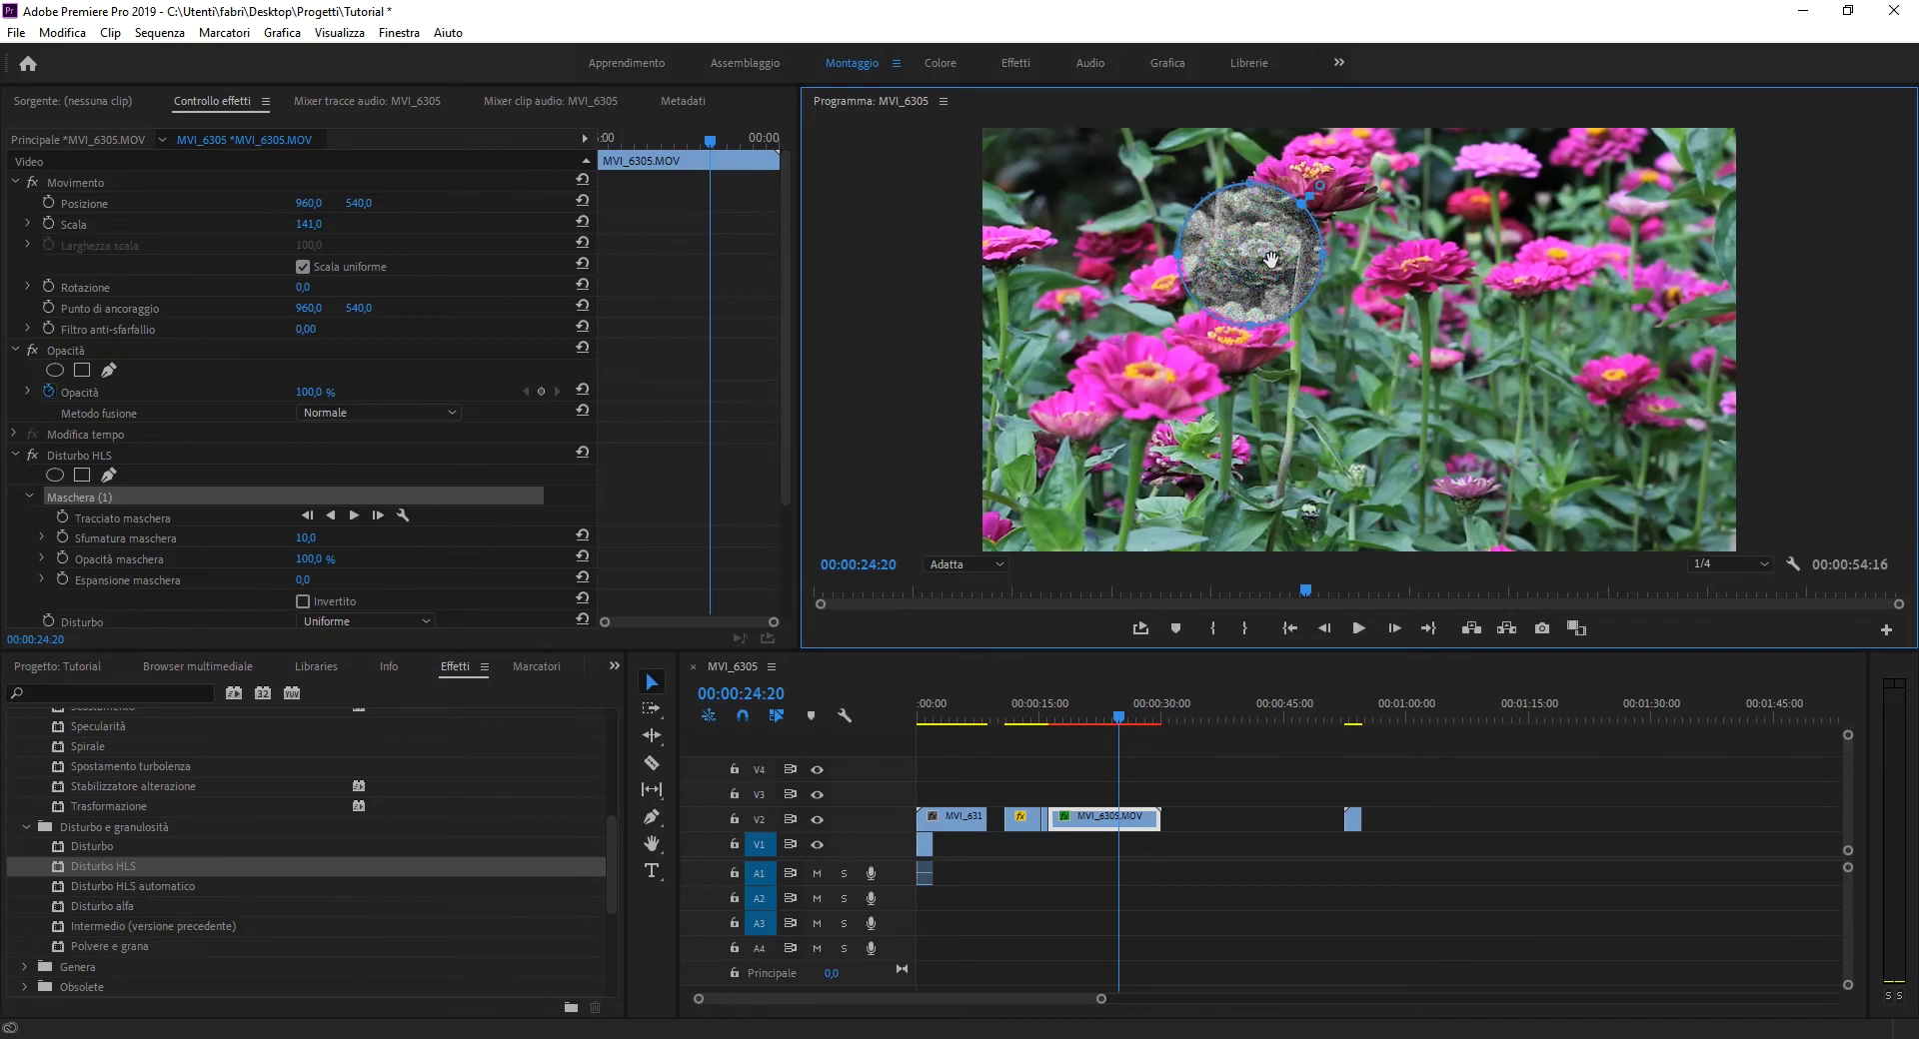
left_click_drag(1251, 184, 1252, 222)
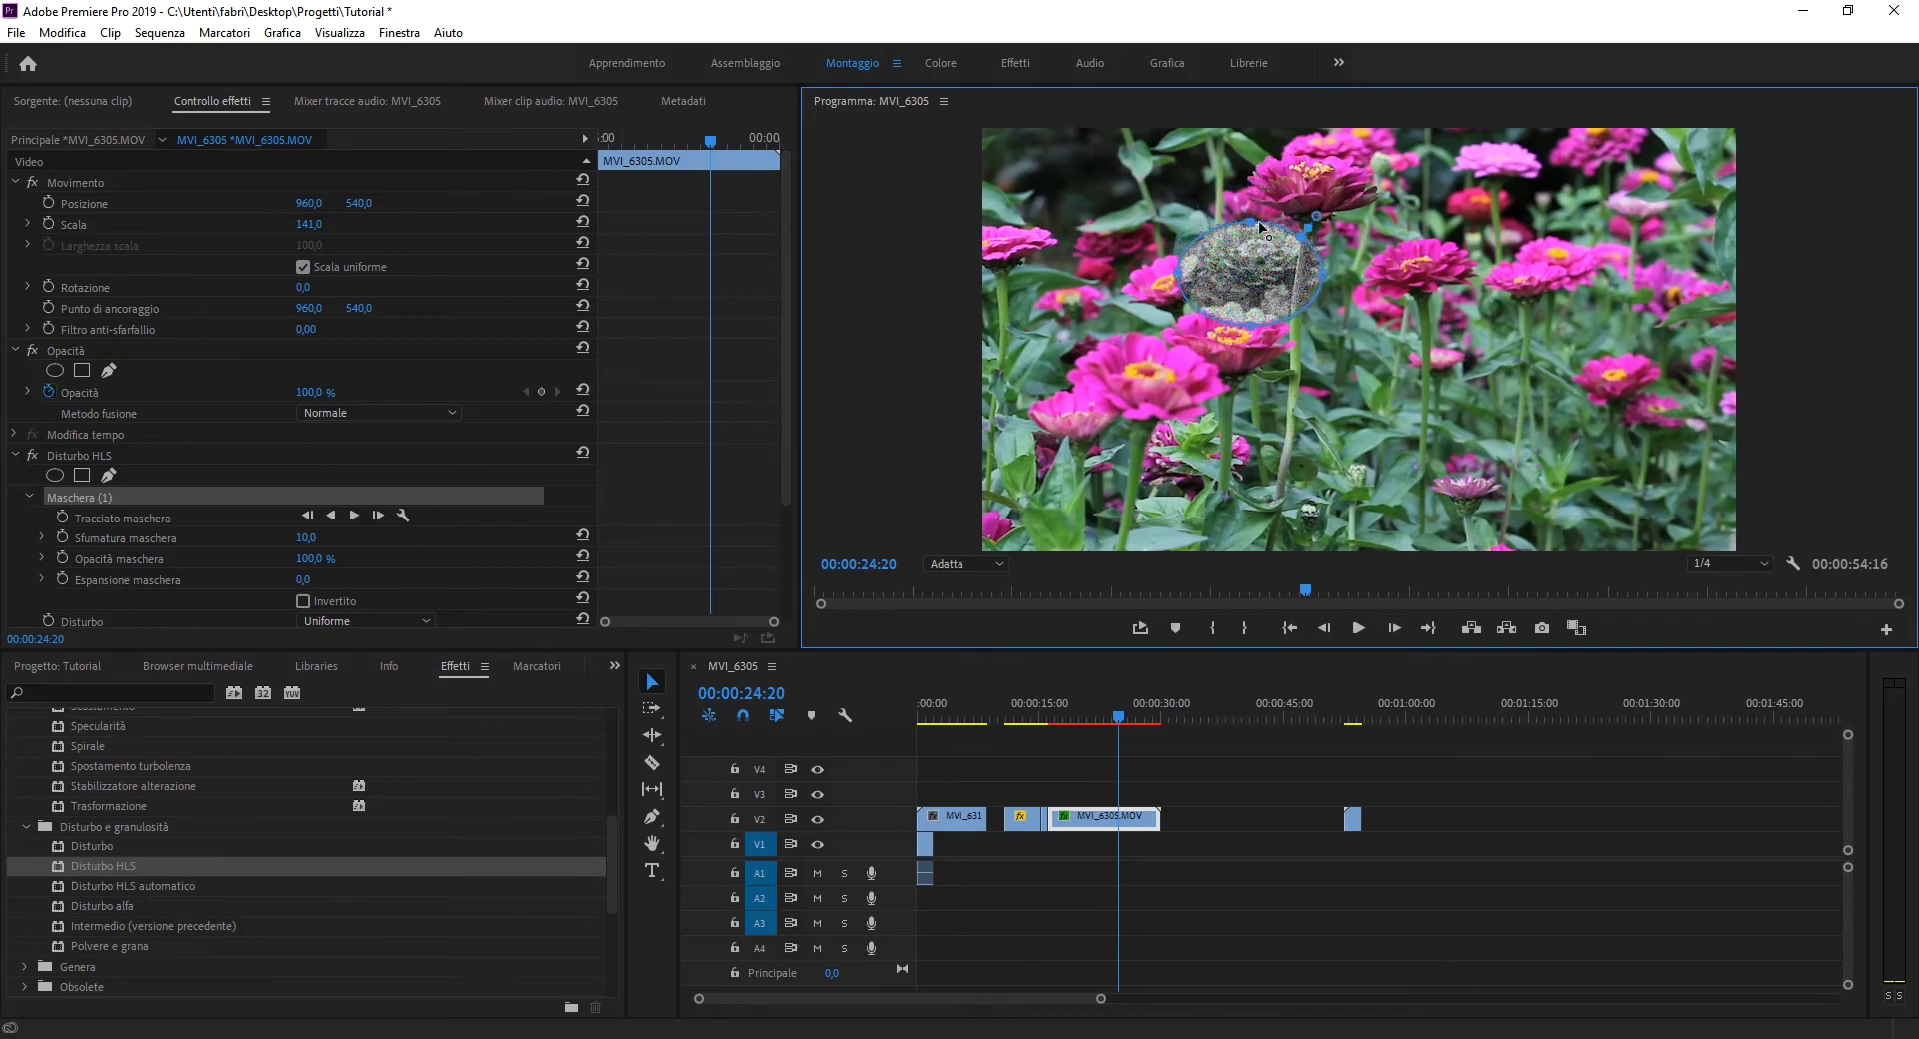
left_click_drag(1181, 277, 1196, 273)
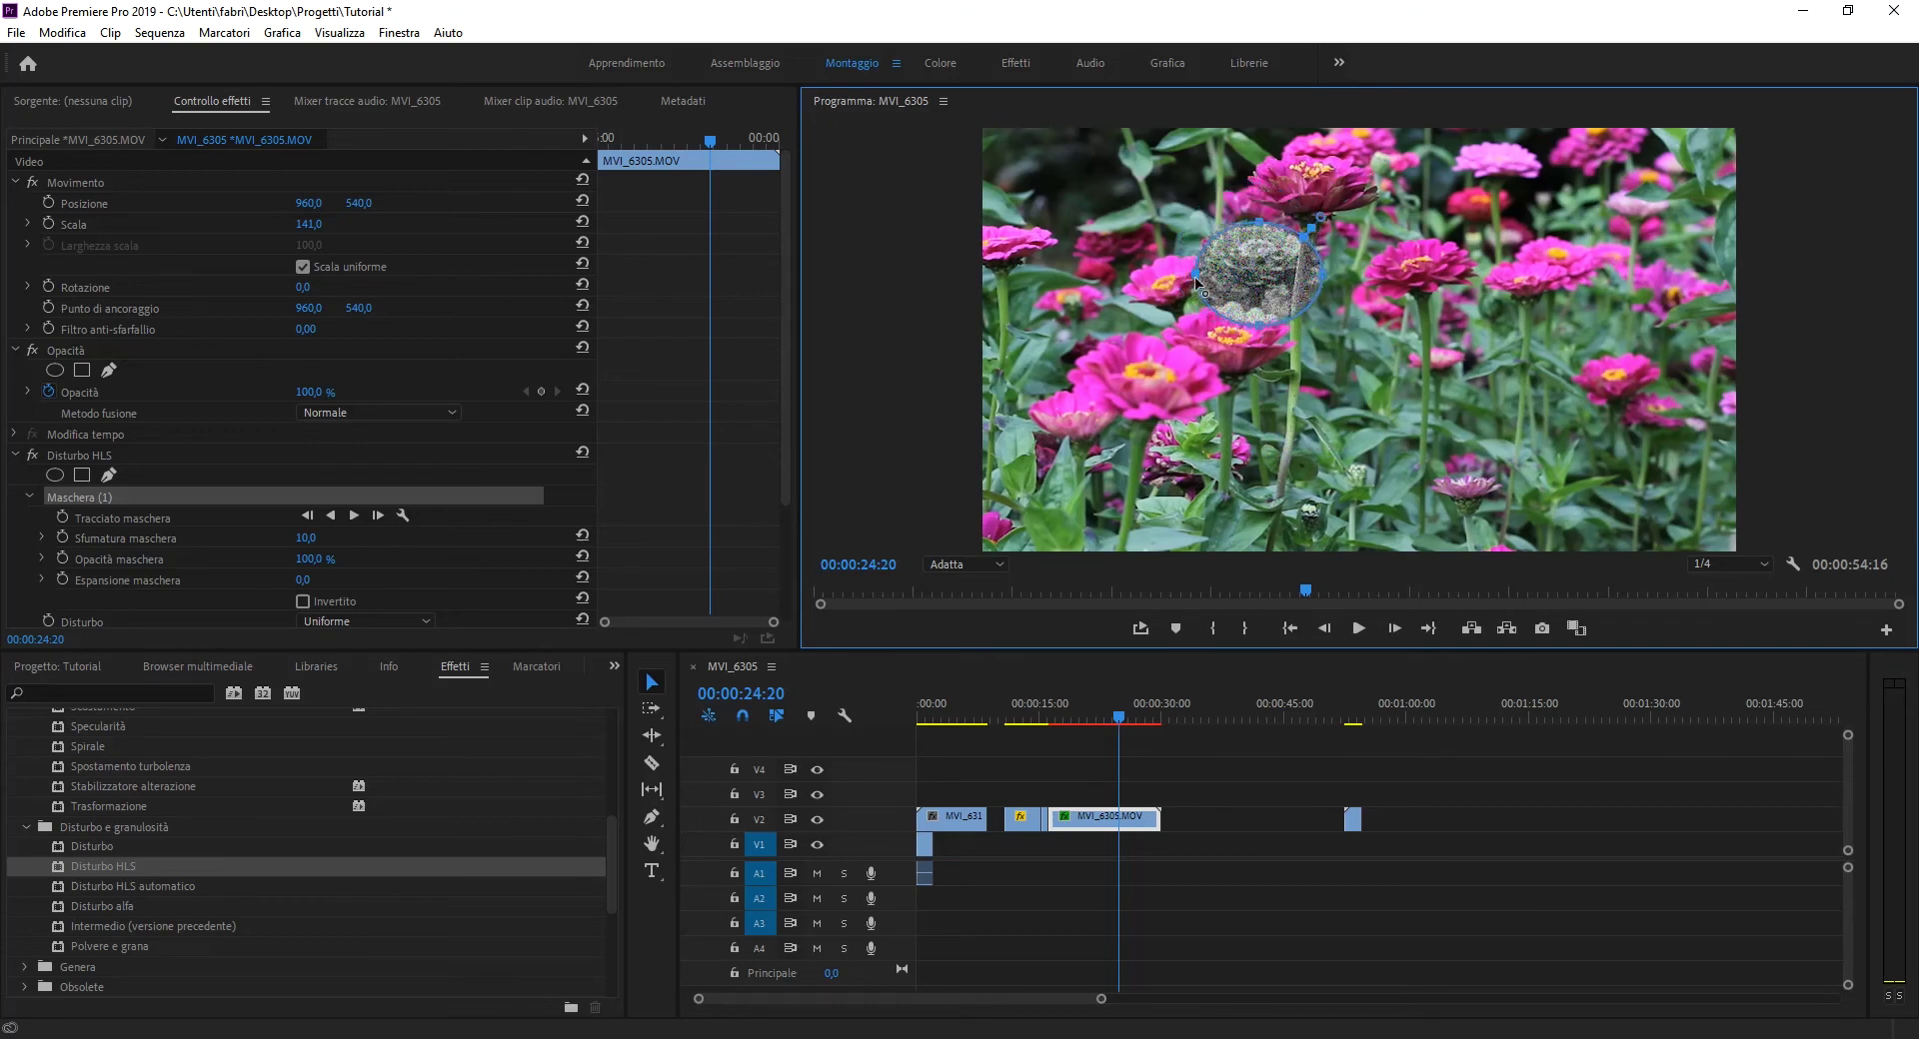
left_click_drag(1255, 327, 1257, 299)
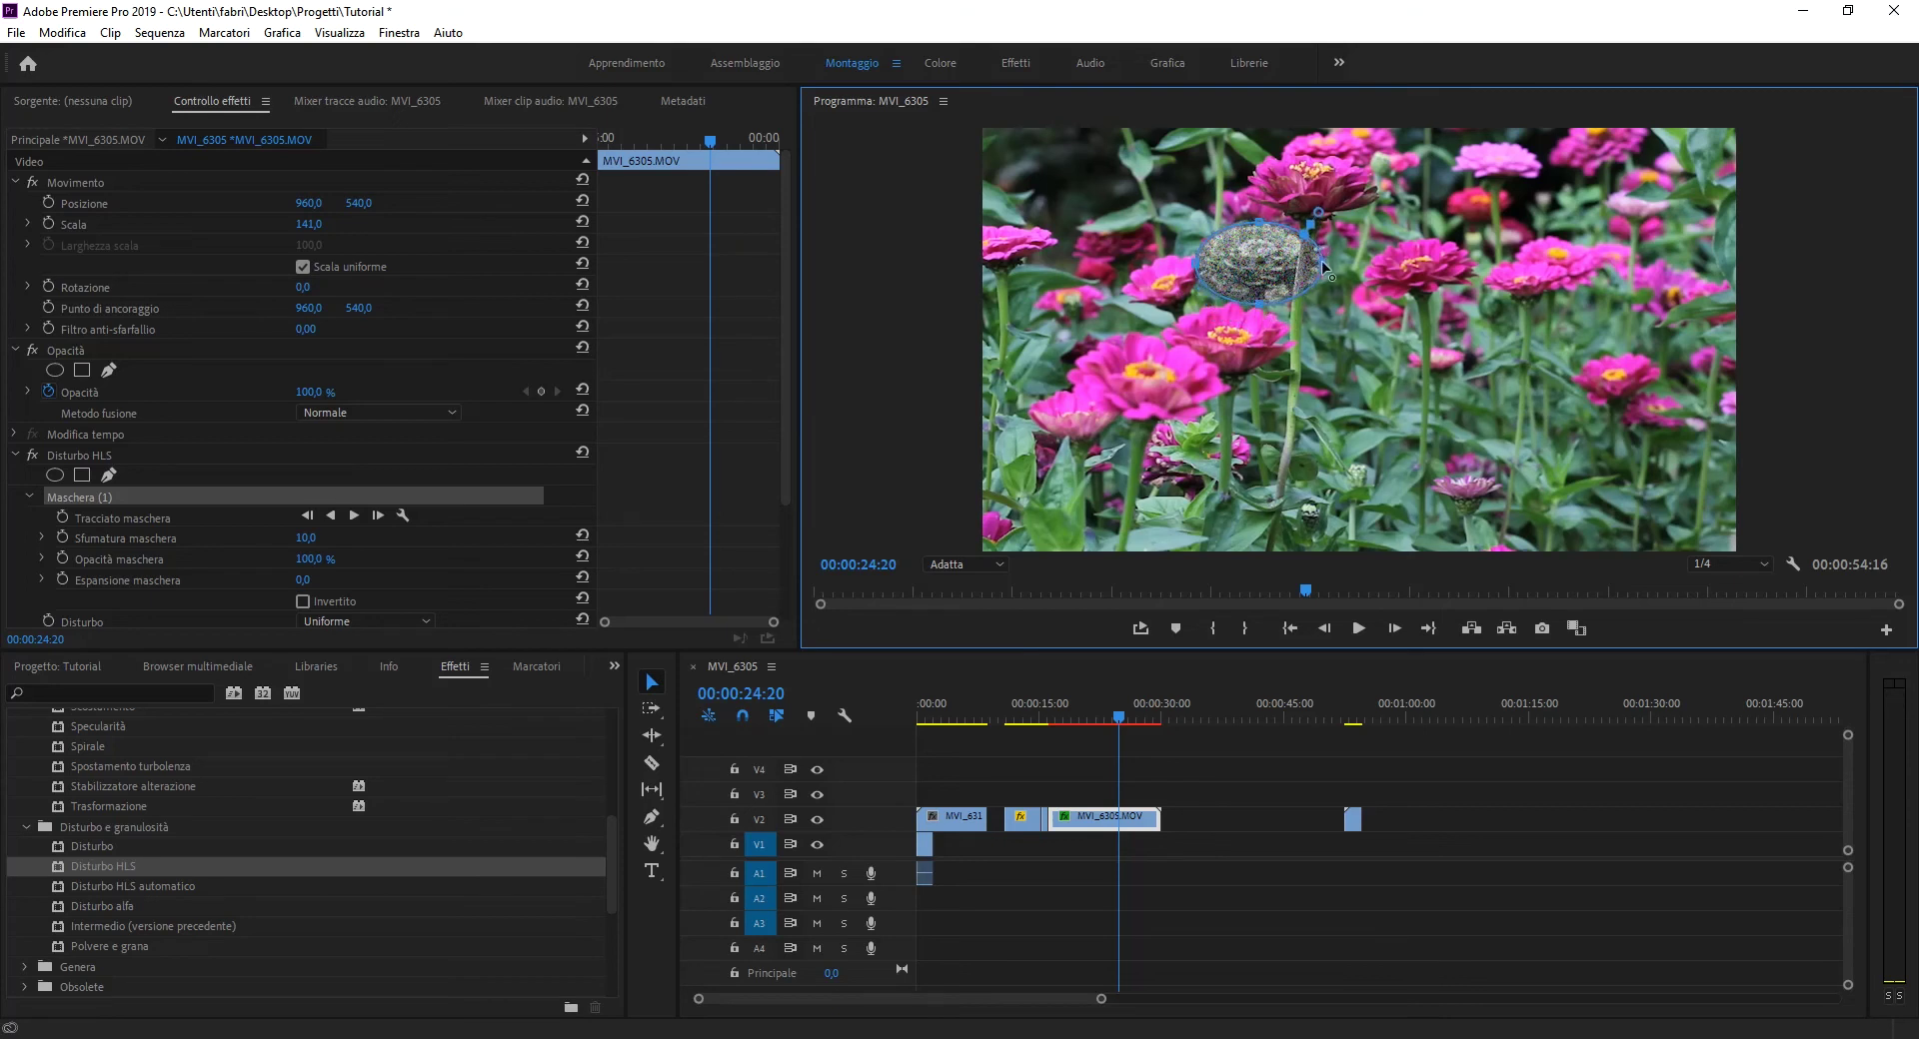
left_click_drag(1321, 262, 1303, 263)
left_click(1073, 714)
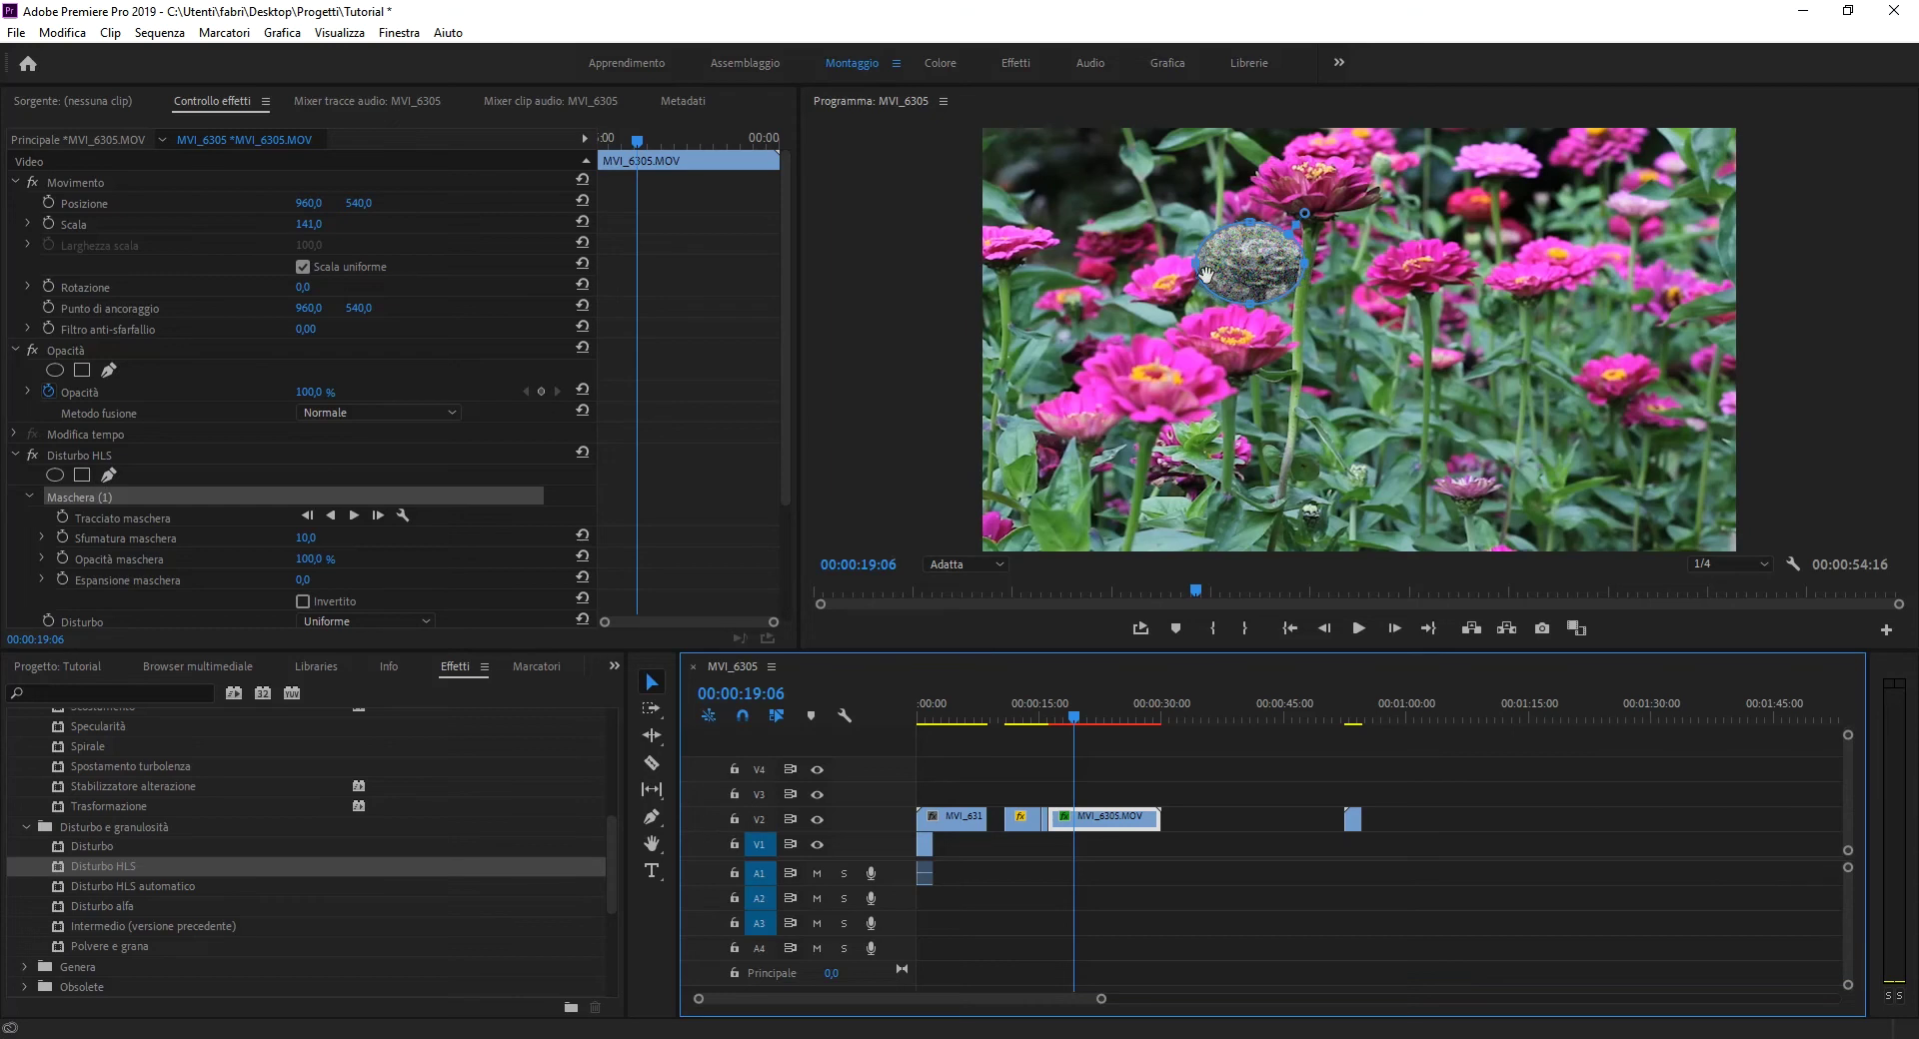
Set the Disturbo HLS mask feather to 31 and expansion to 18, then deselect to preview
left_click(1360, 633)
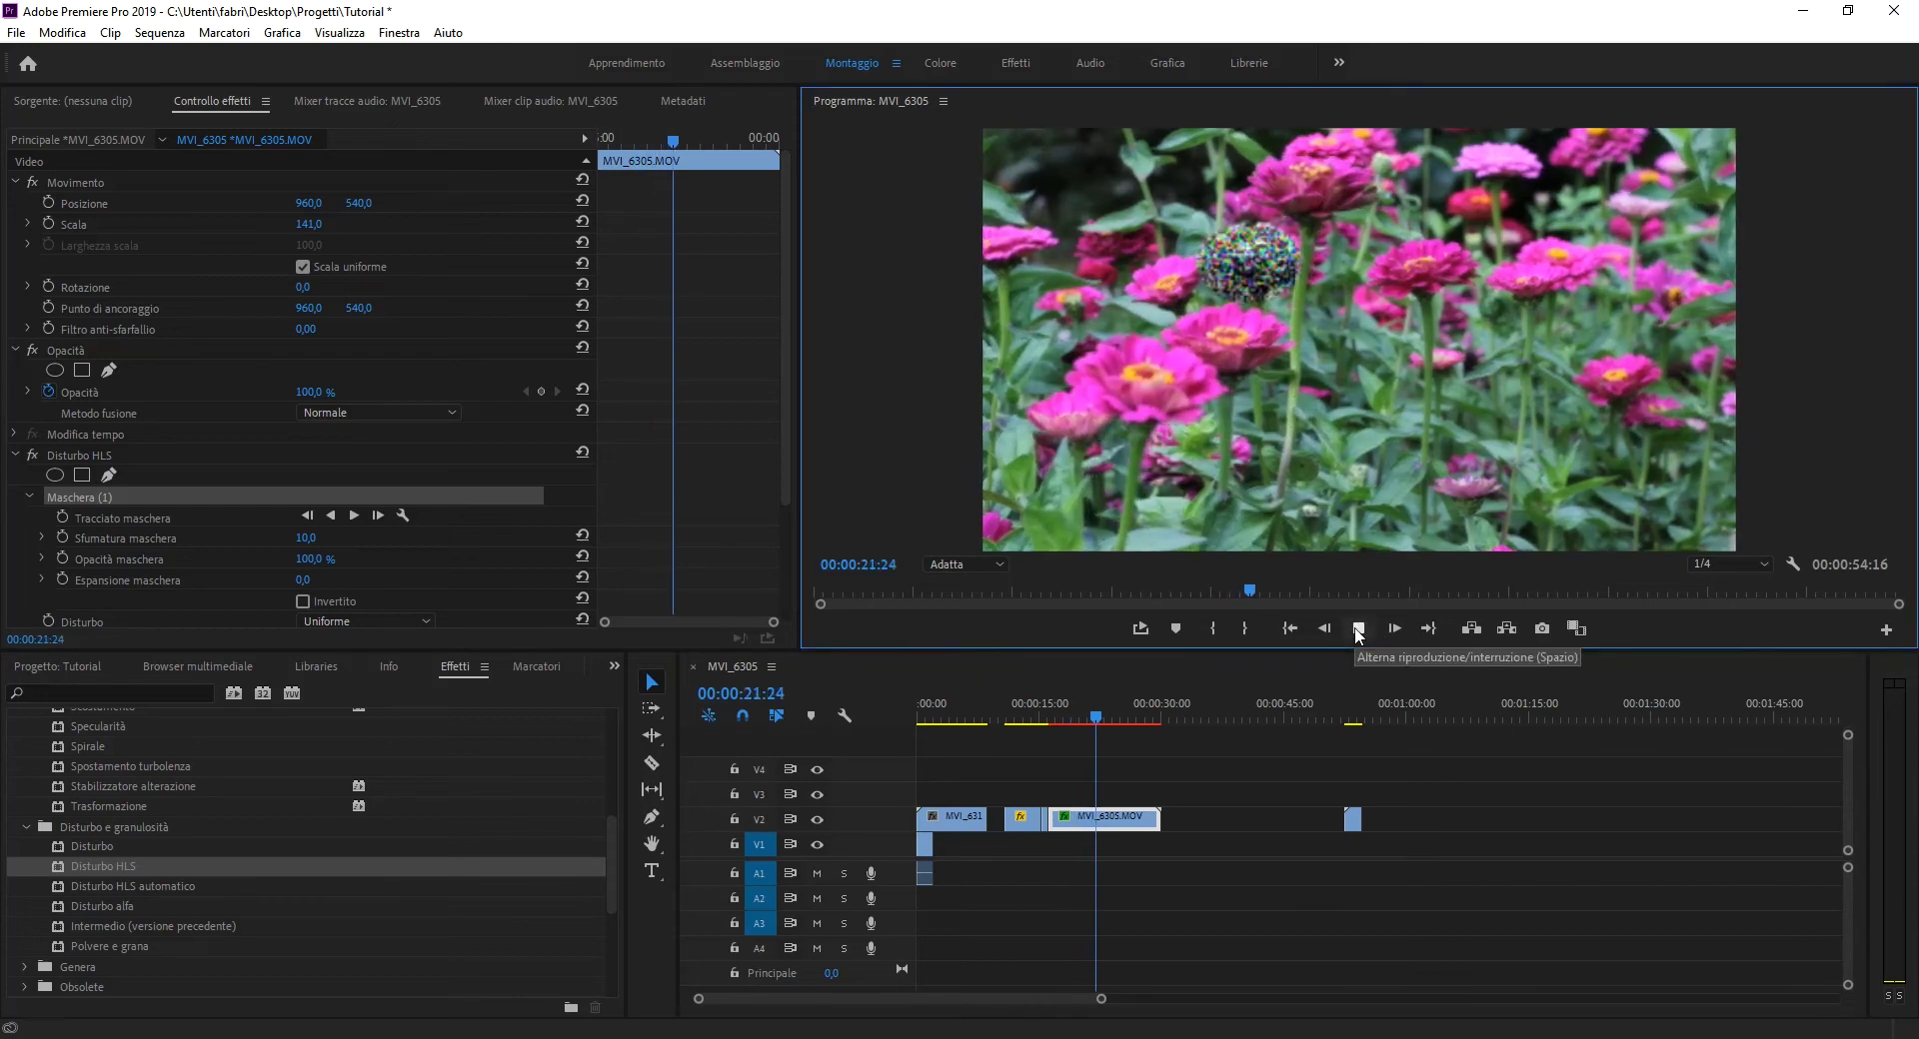
left_click(1360, 633)
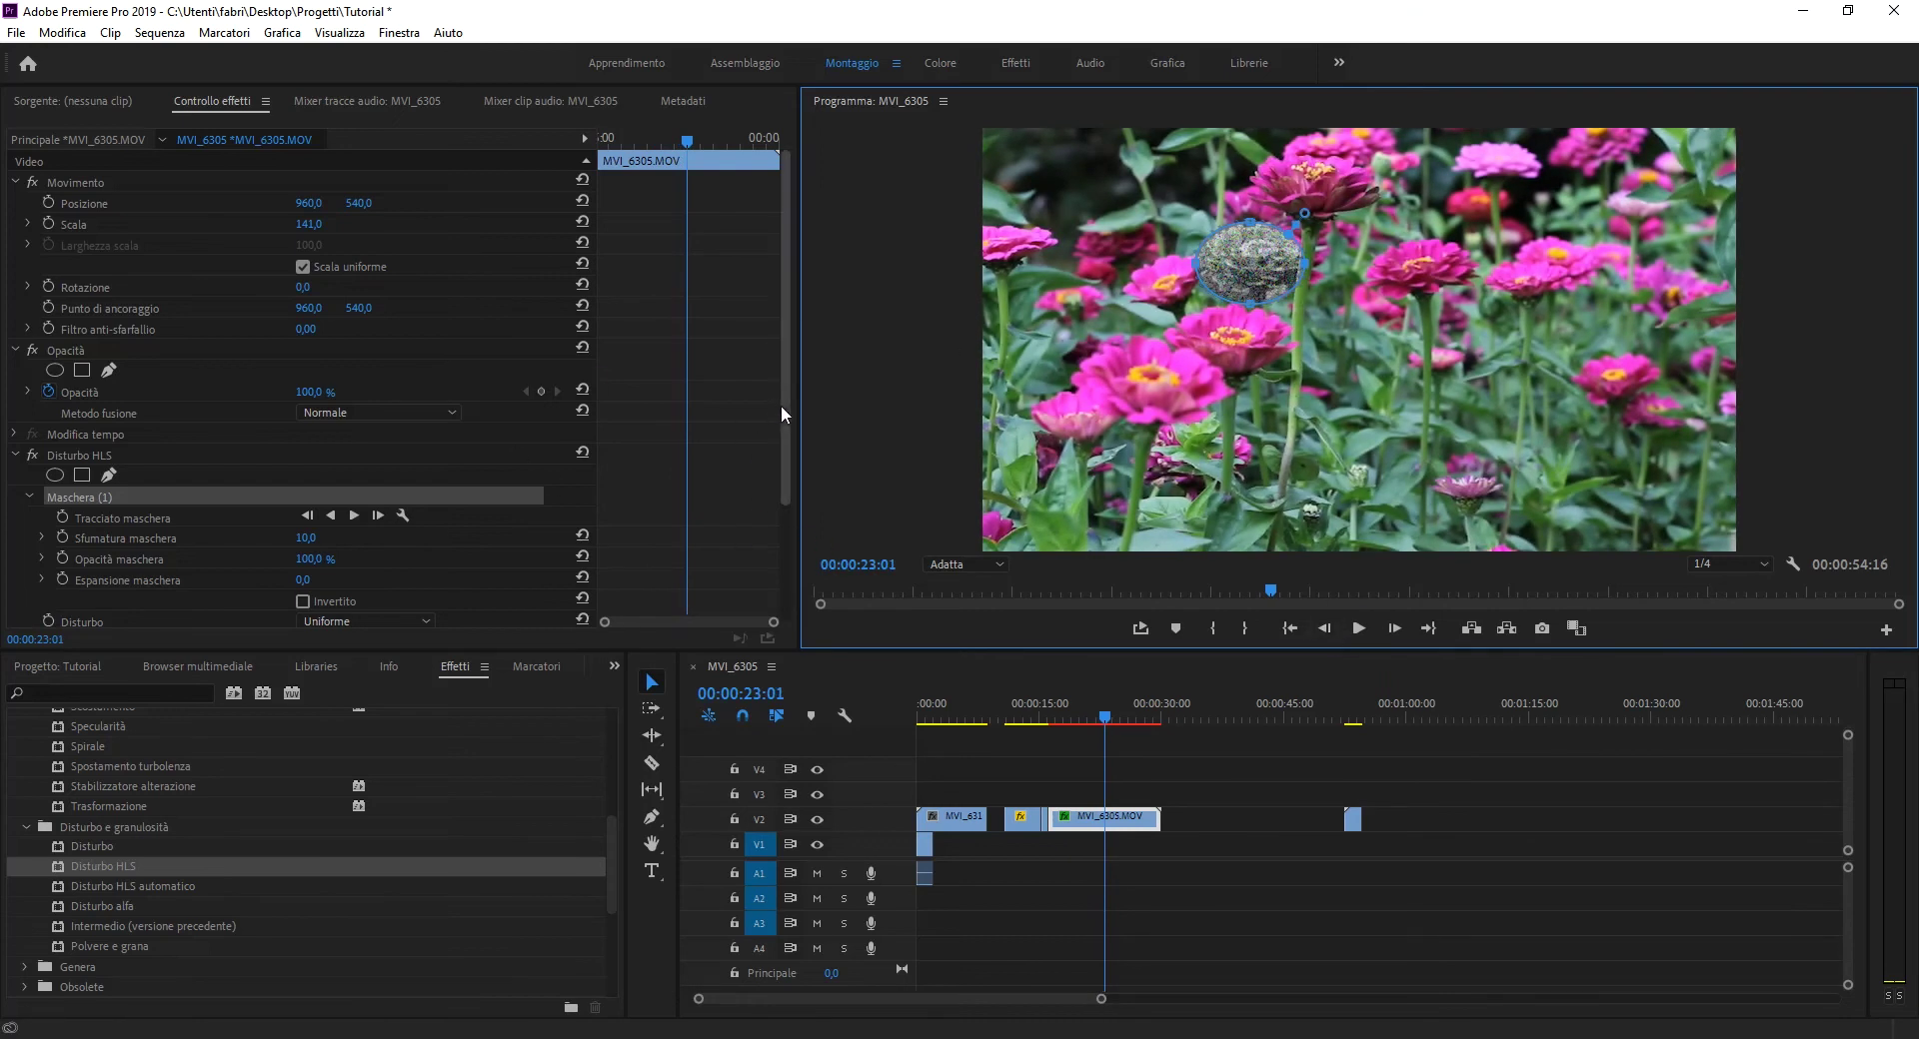
left_click_drag(783, 405, 771, 524)
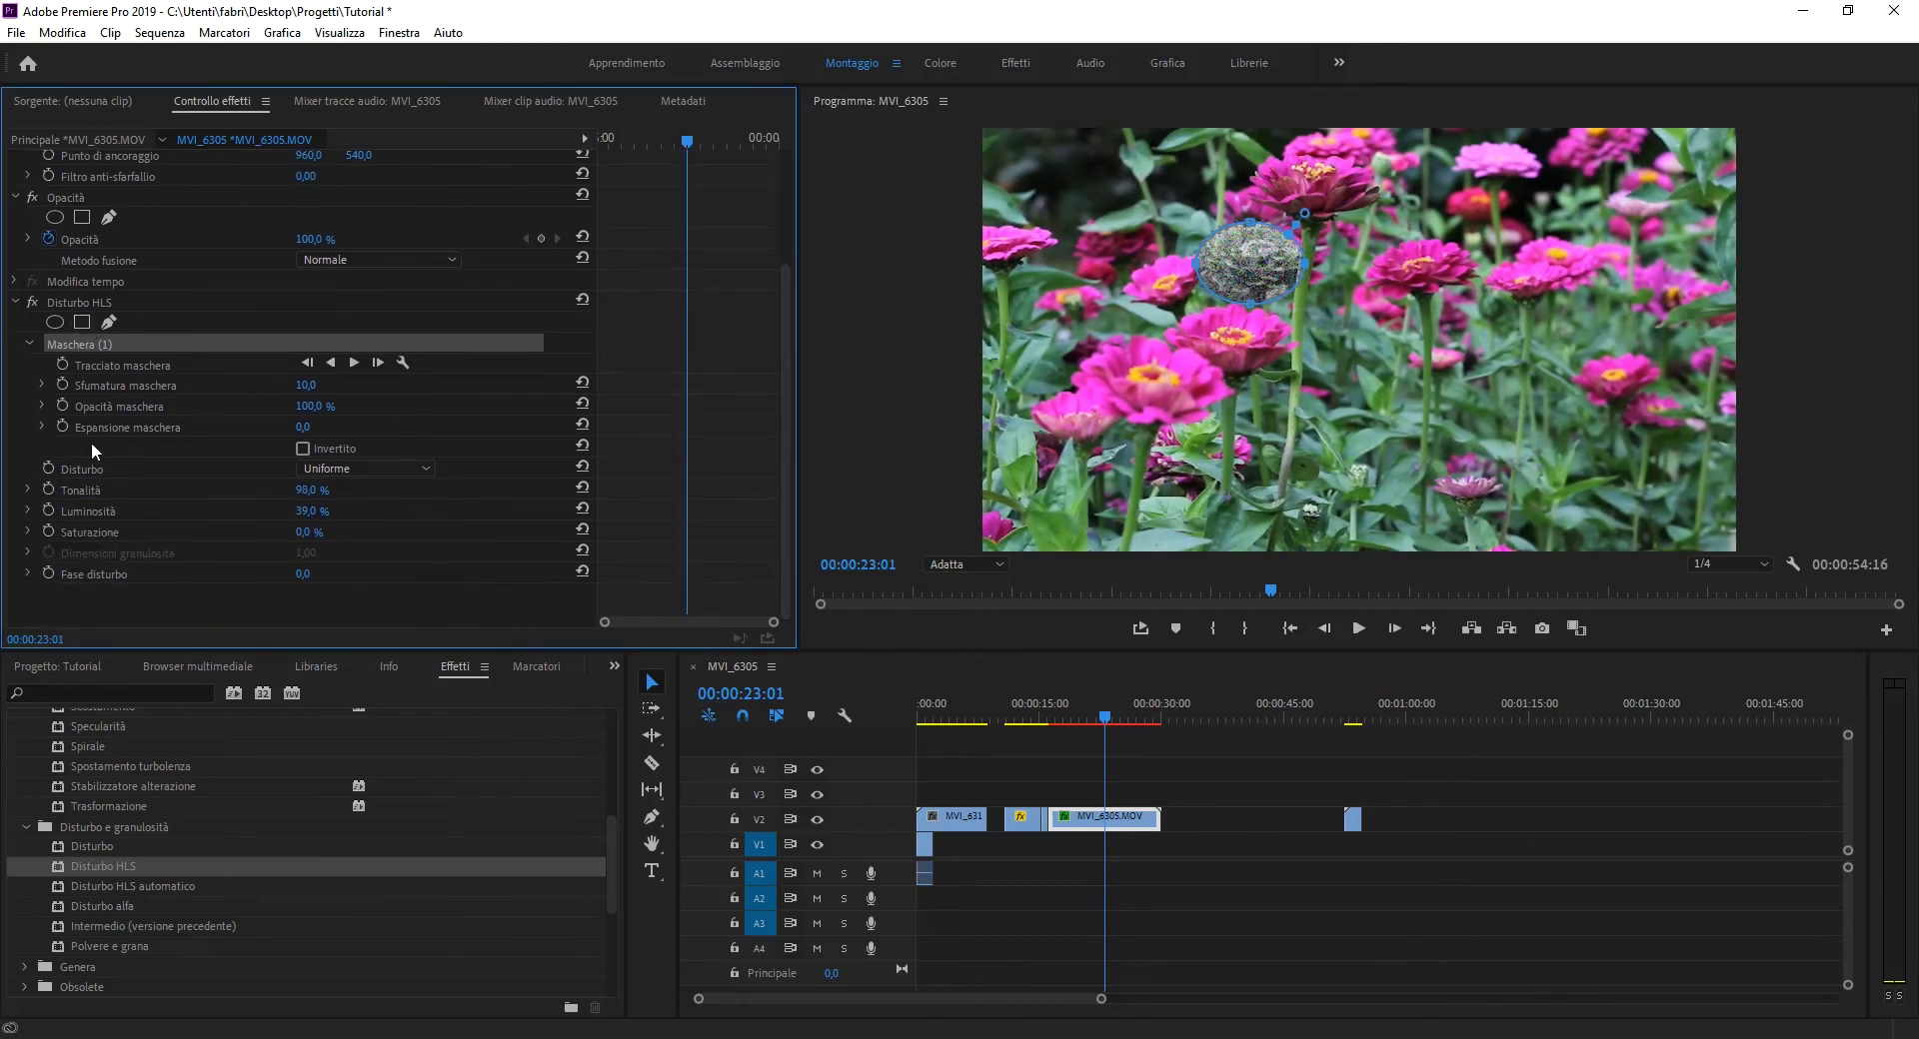
left_click(130, 364)
left_click(134, 382)
mouse_move(323, 390)
left_mouse_down()
mouse_move(306, 389)
mouse_move(400, 385)
left_mouse_up()
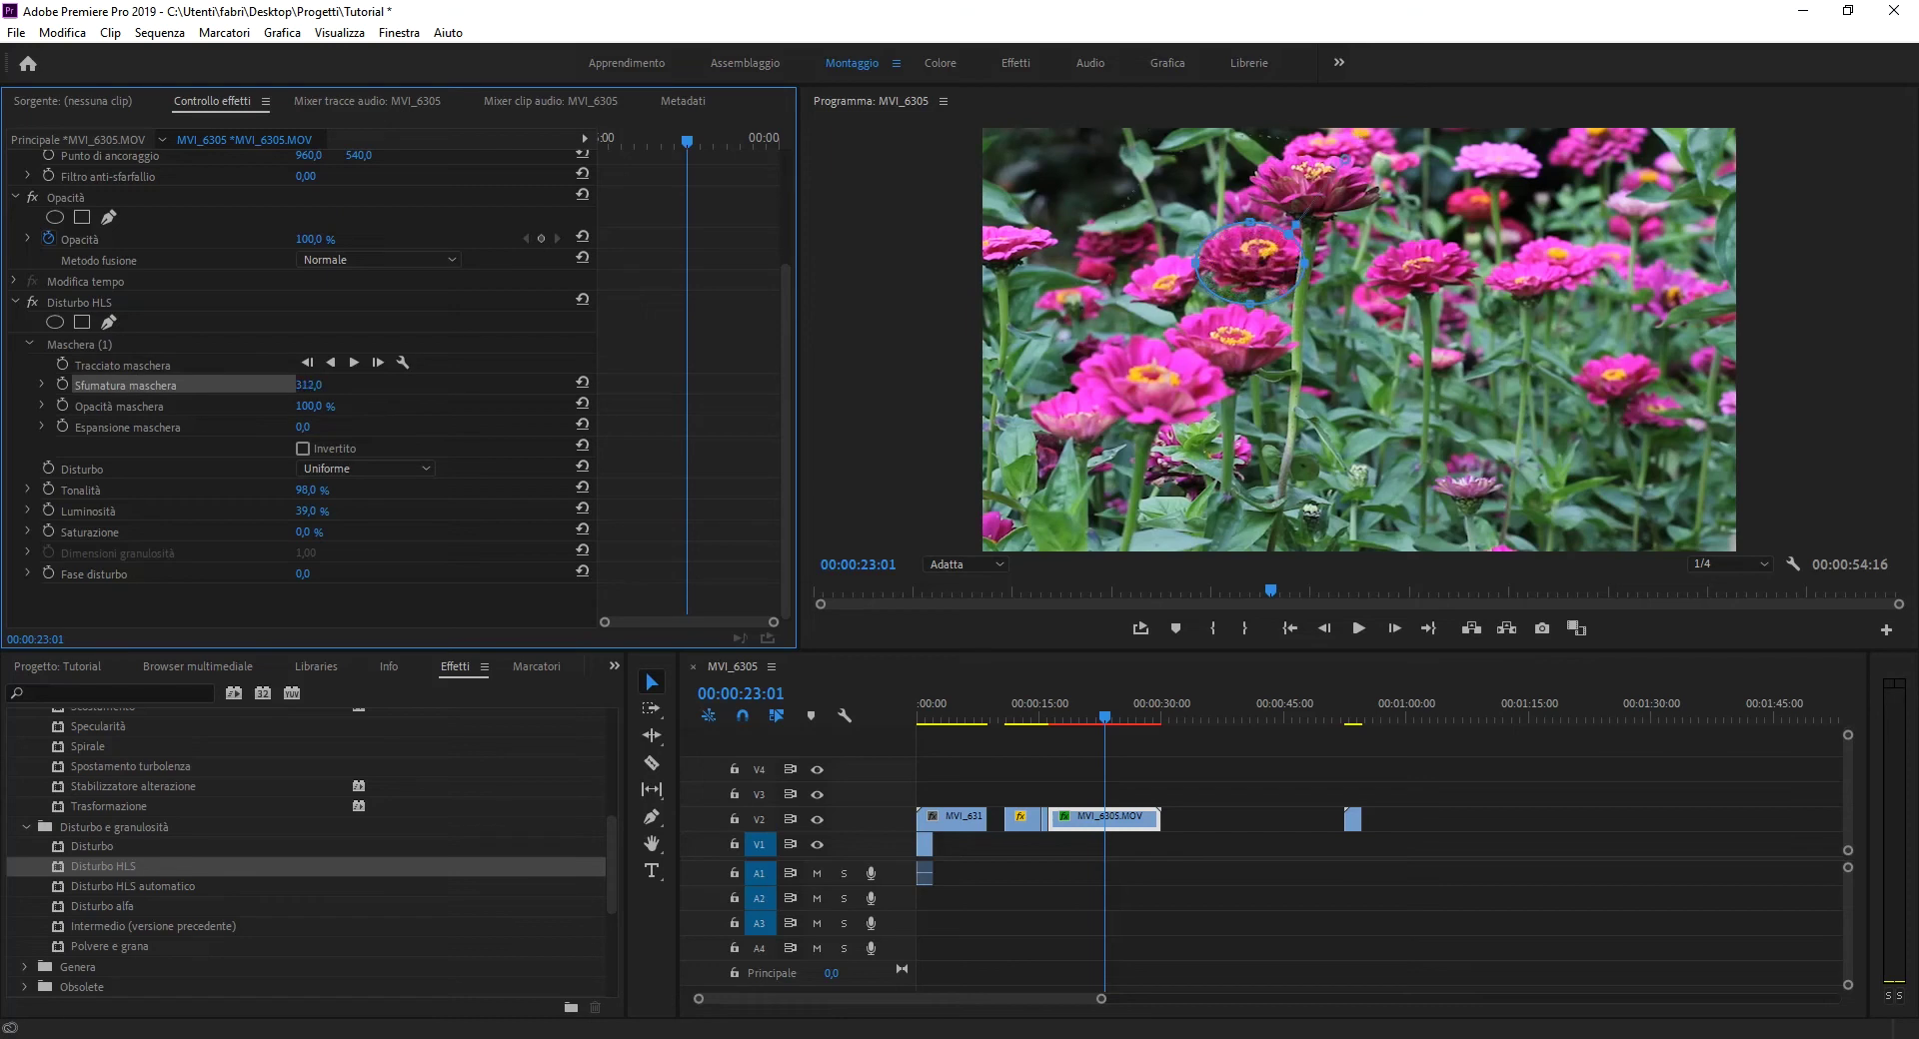
left_click_drag(309, 385, 277, 385)
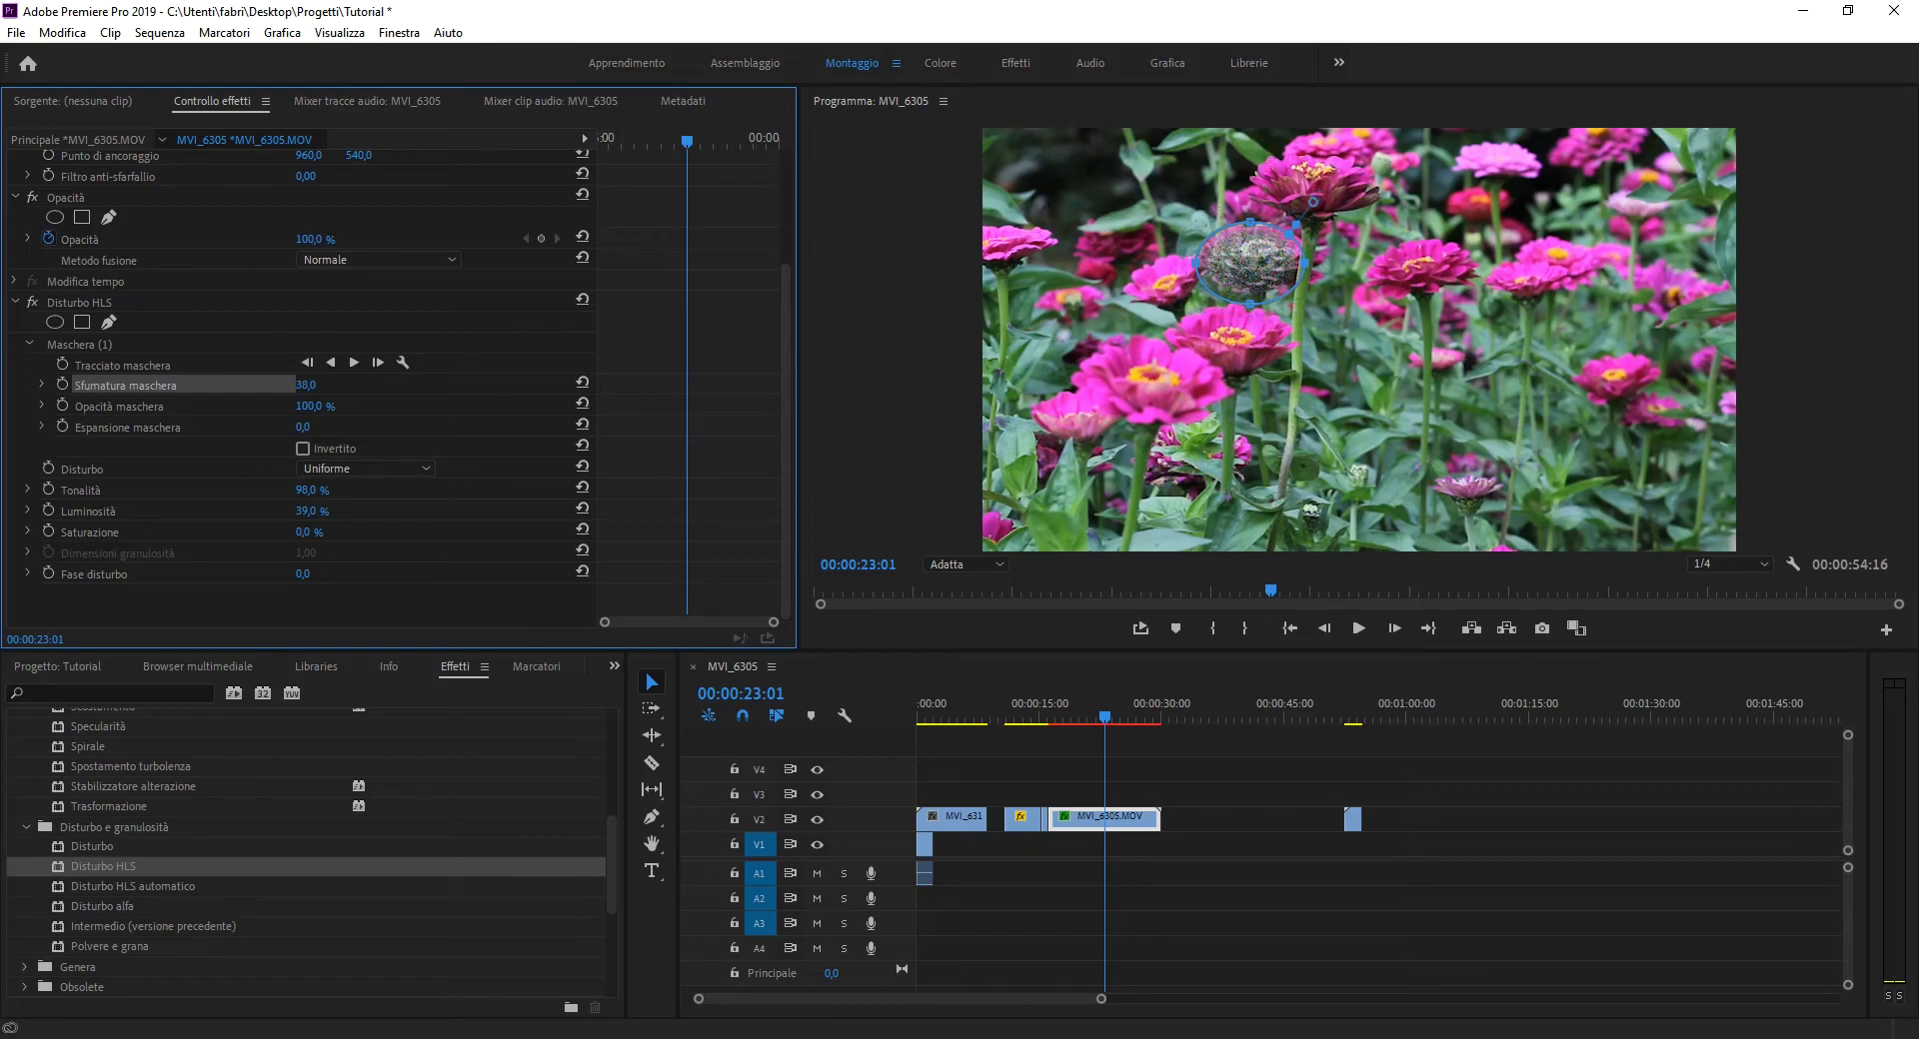
left_click_drag(305, 385, 303, 385)
left_click(1361, 337)
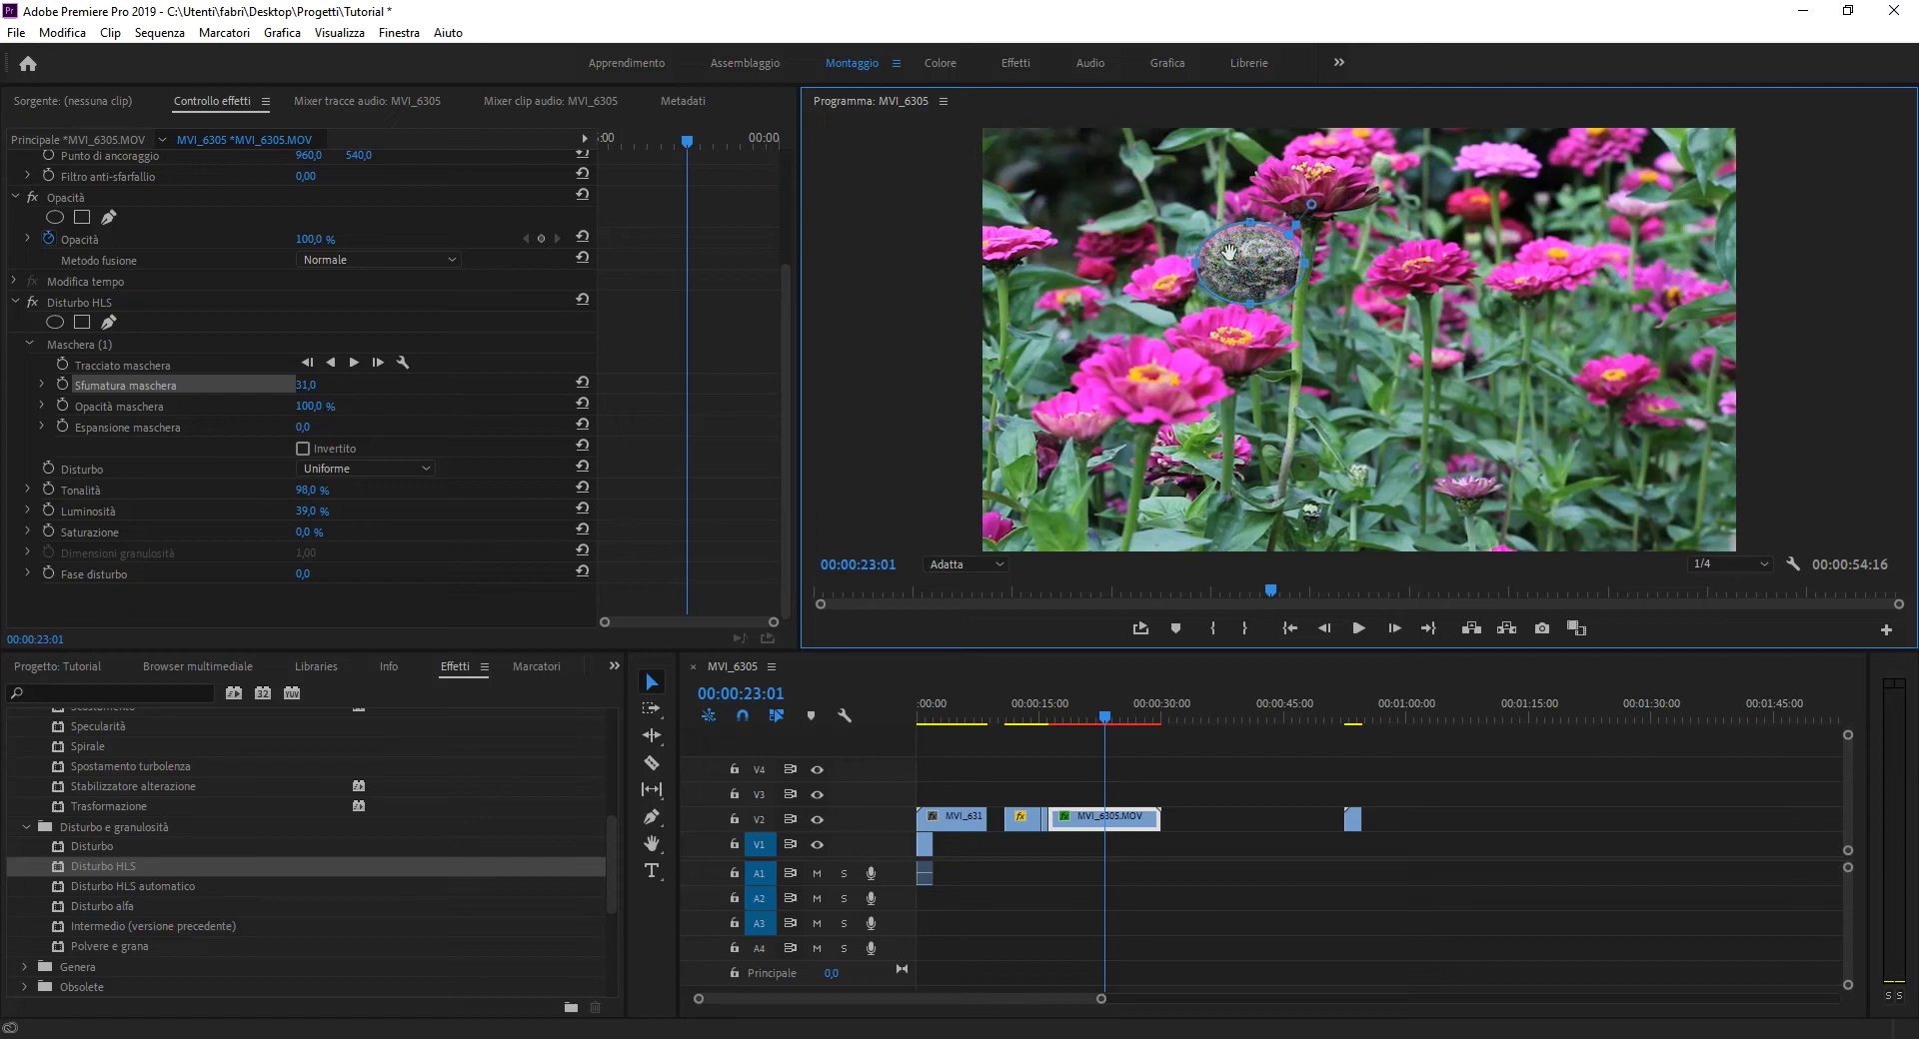
left_click(300, 437)
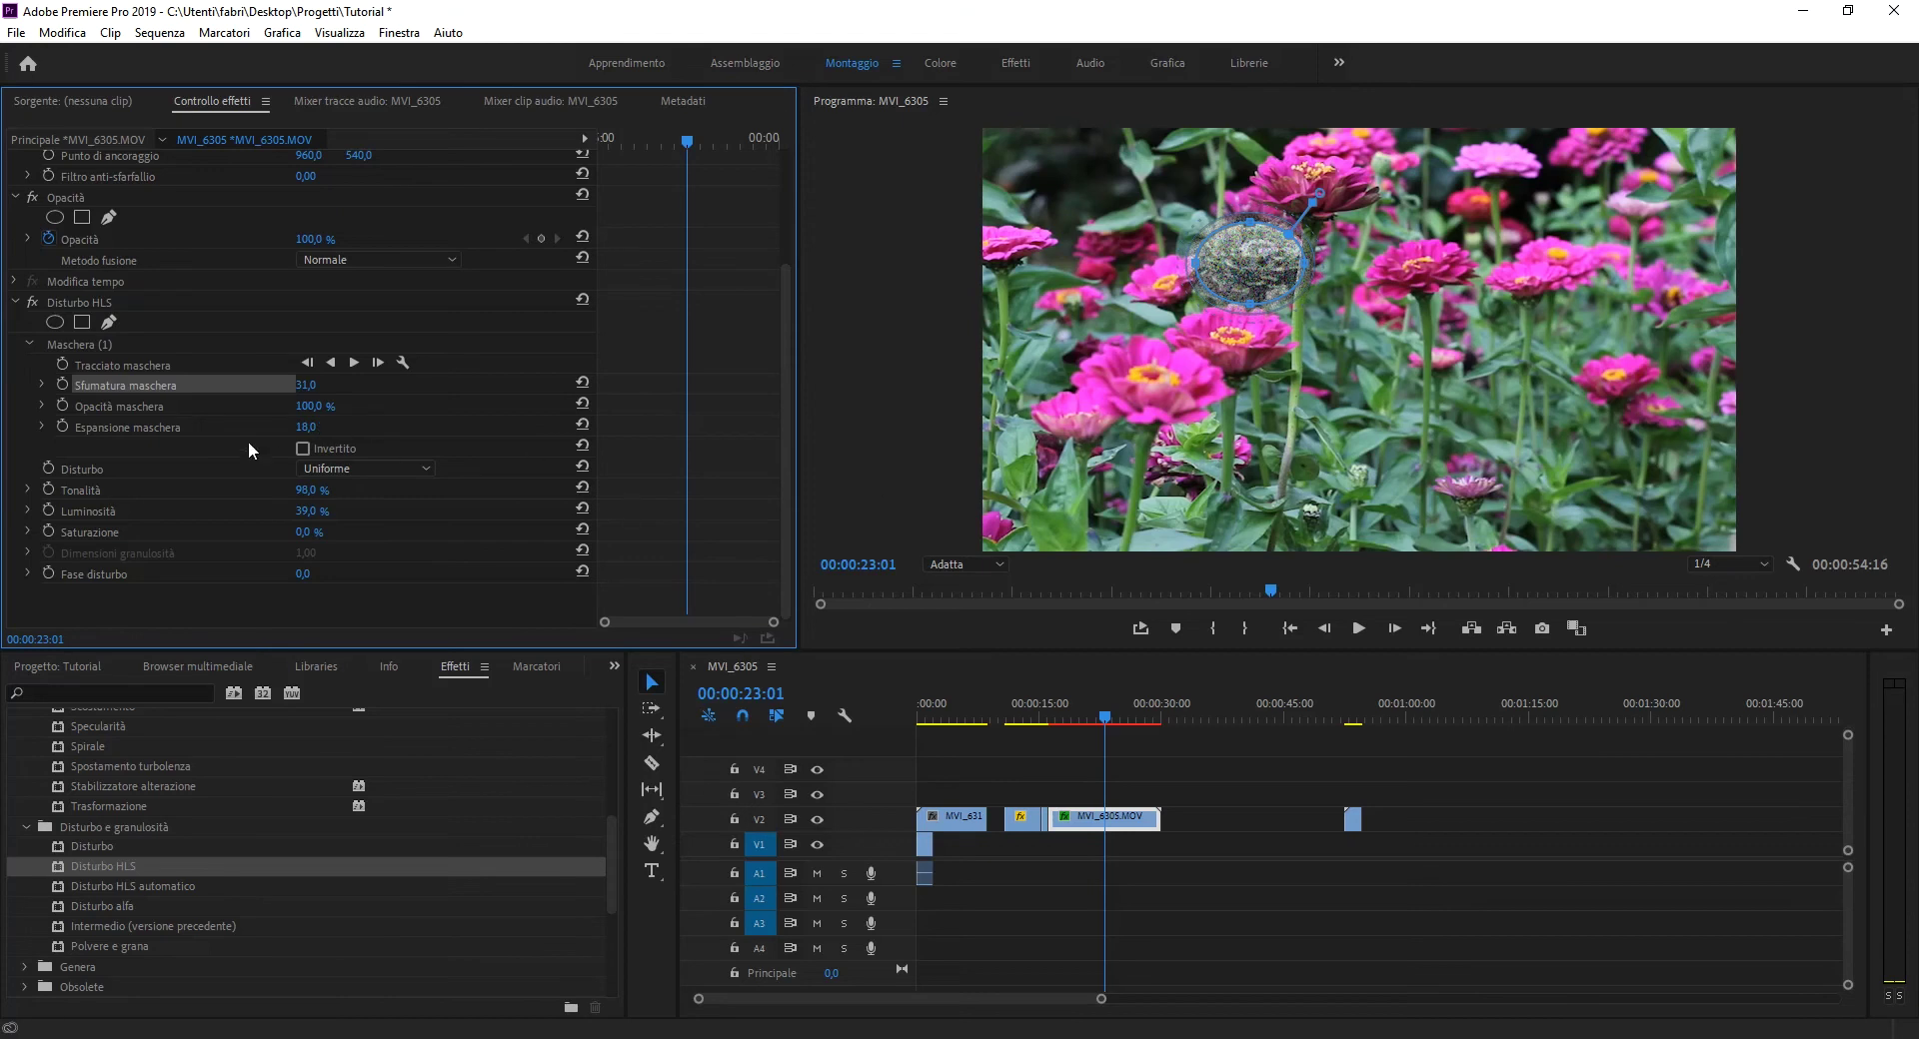
left_click(1399, 356)
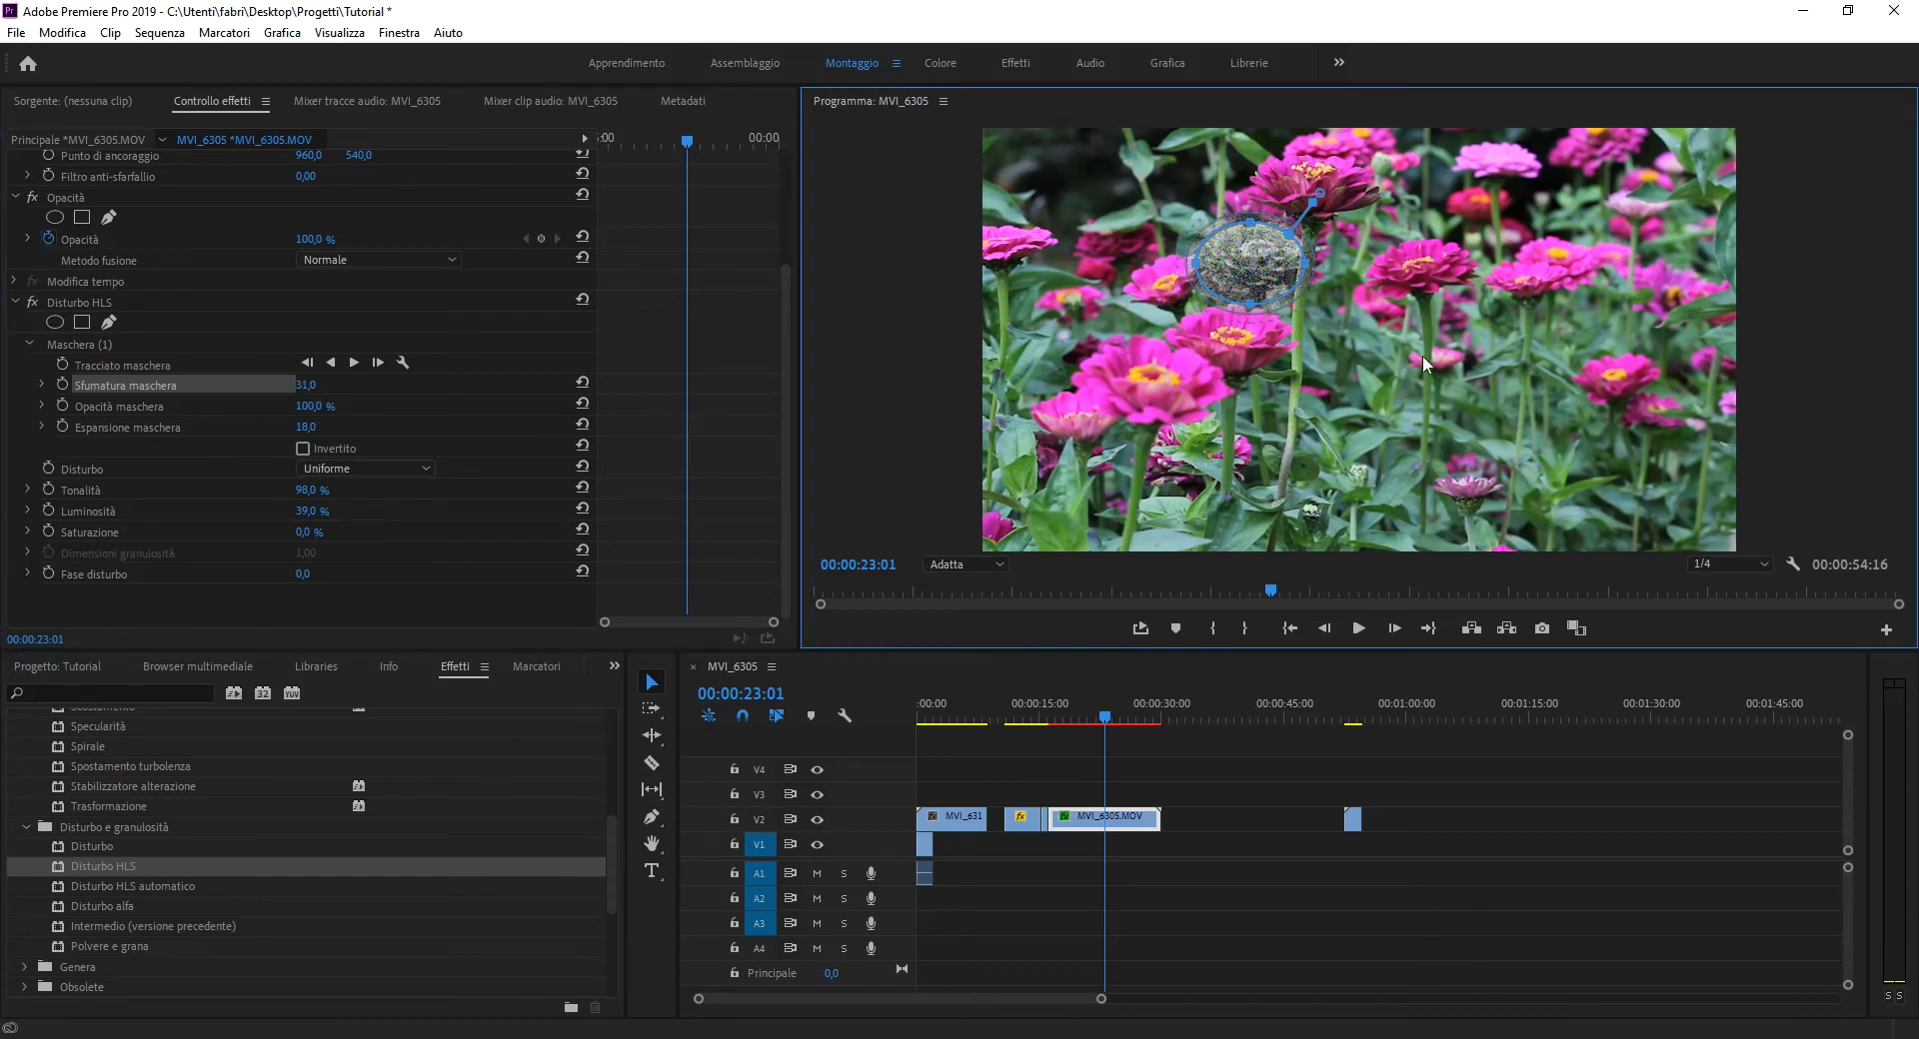
left_click(1143, 749)
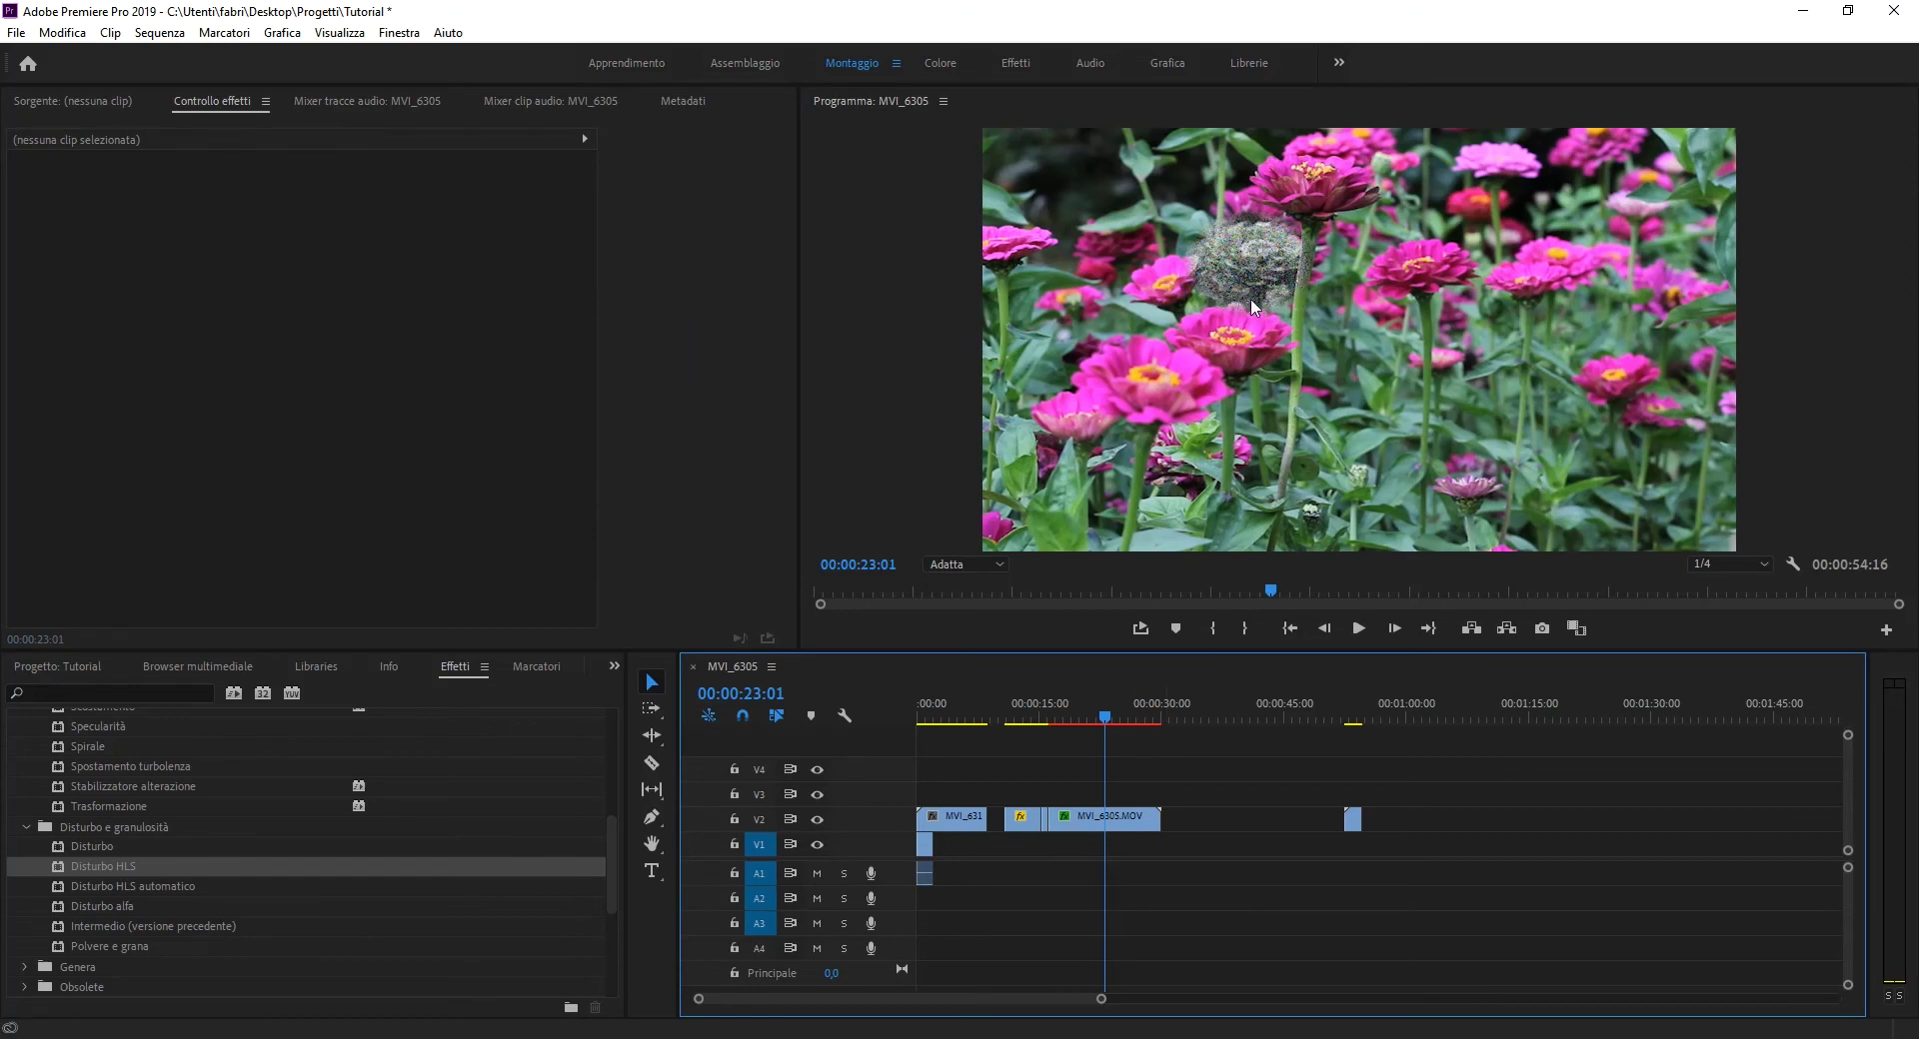
Delete Maschera (1) from Disturbo HLS on MVI_6305.MOV and toggle the effect off
left_click(1112, 817)
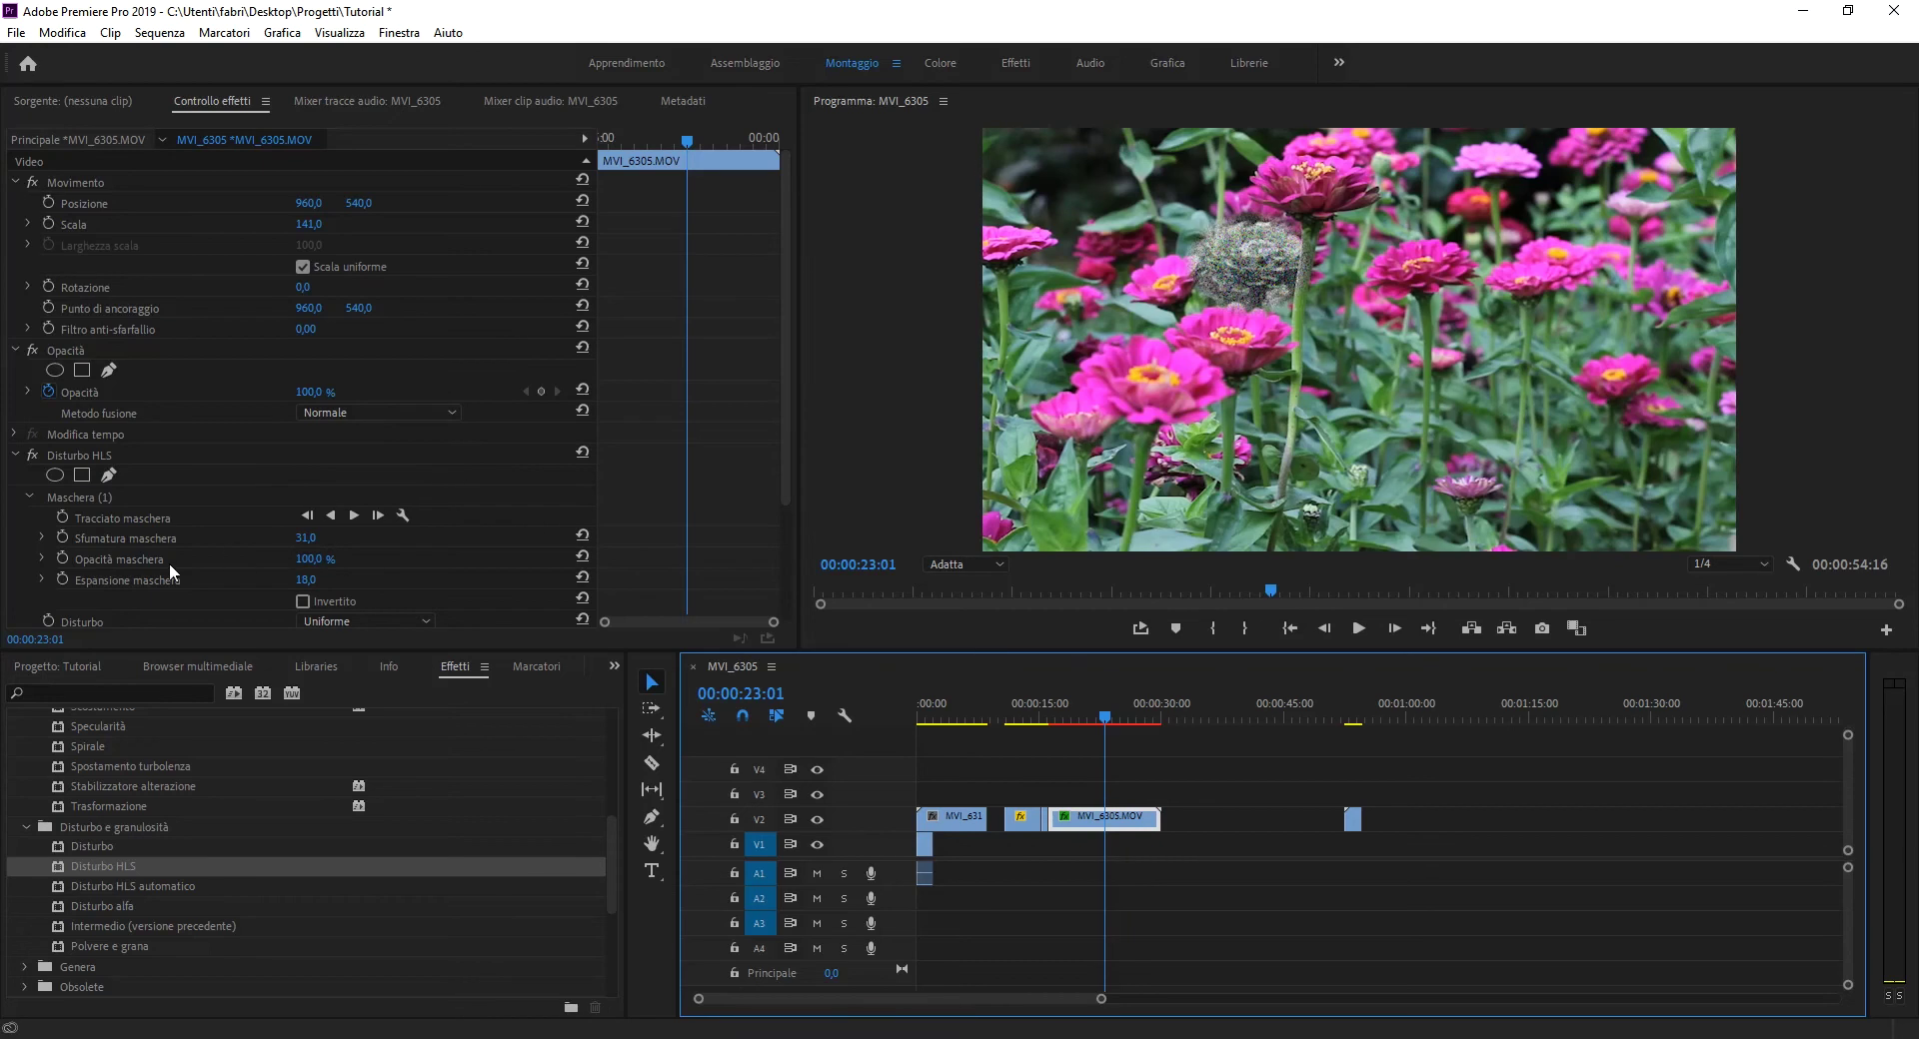
scroll(169, 565, "down", 1)
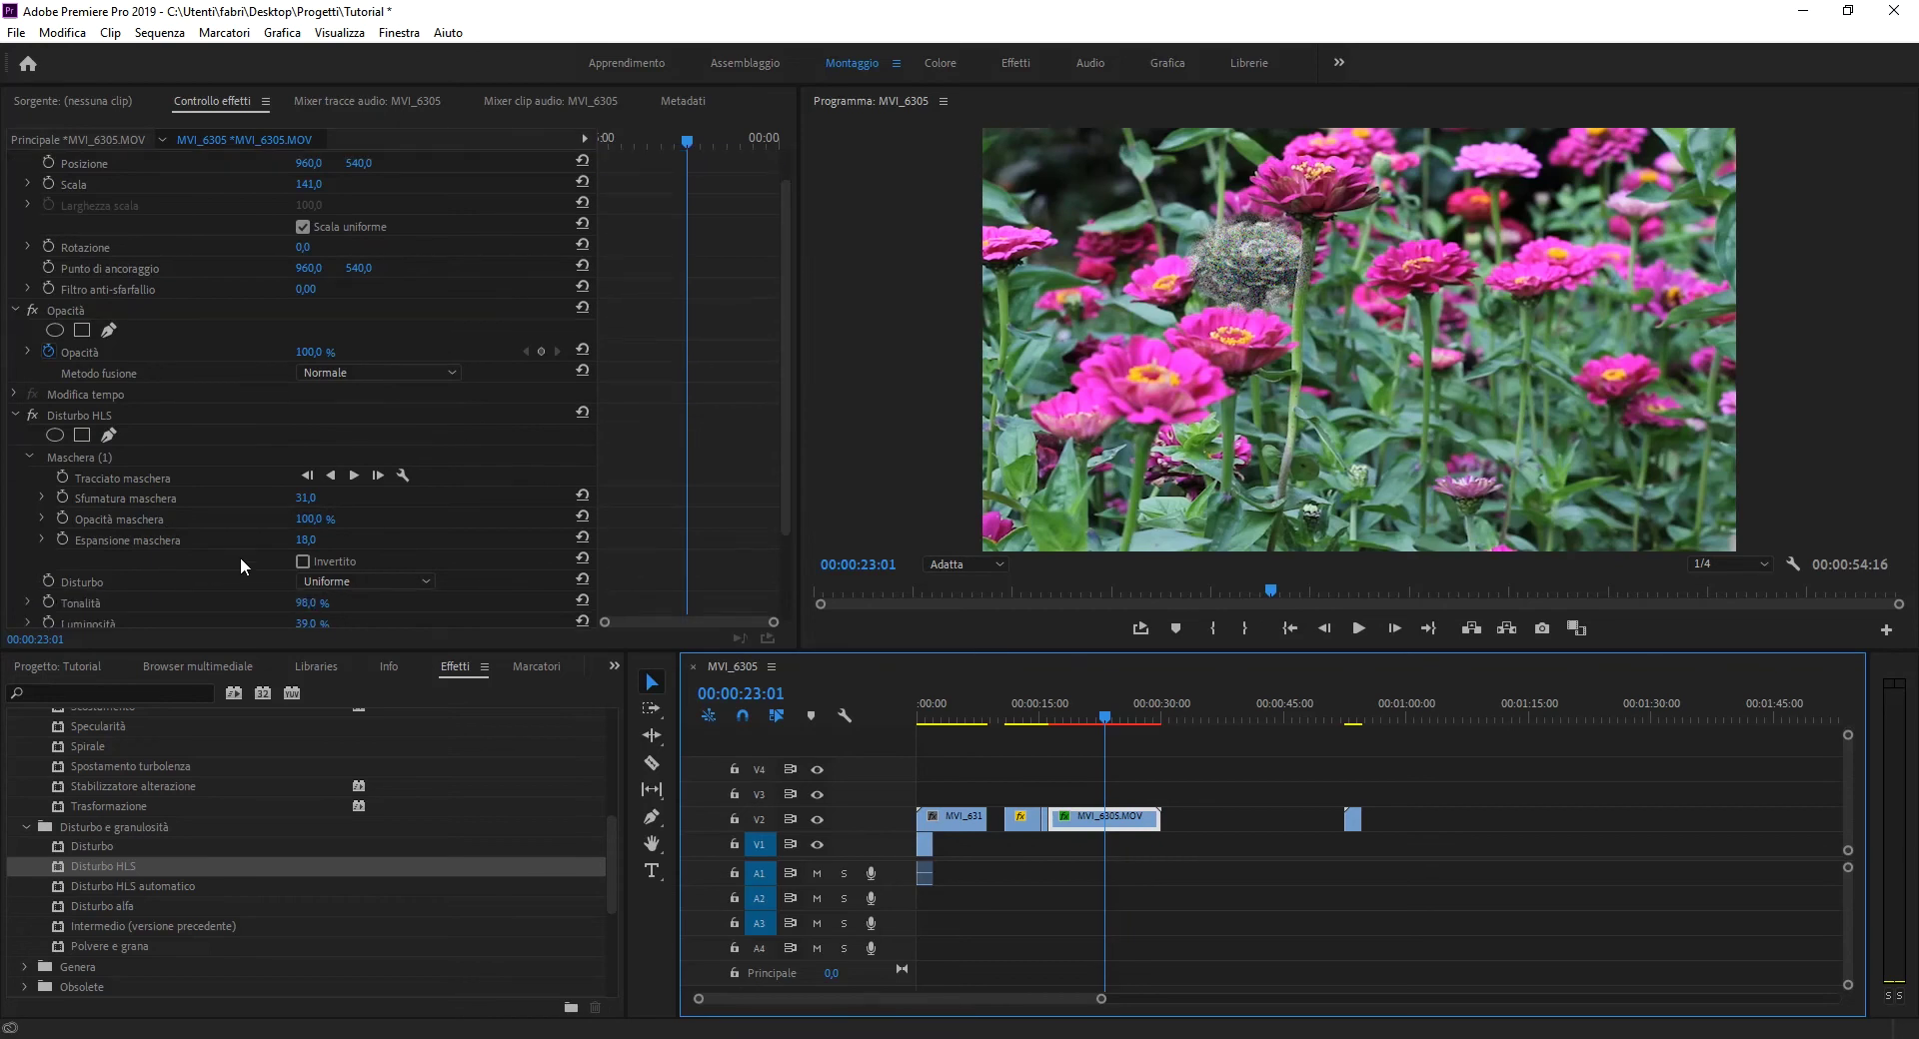
left_click(90, 457)
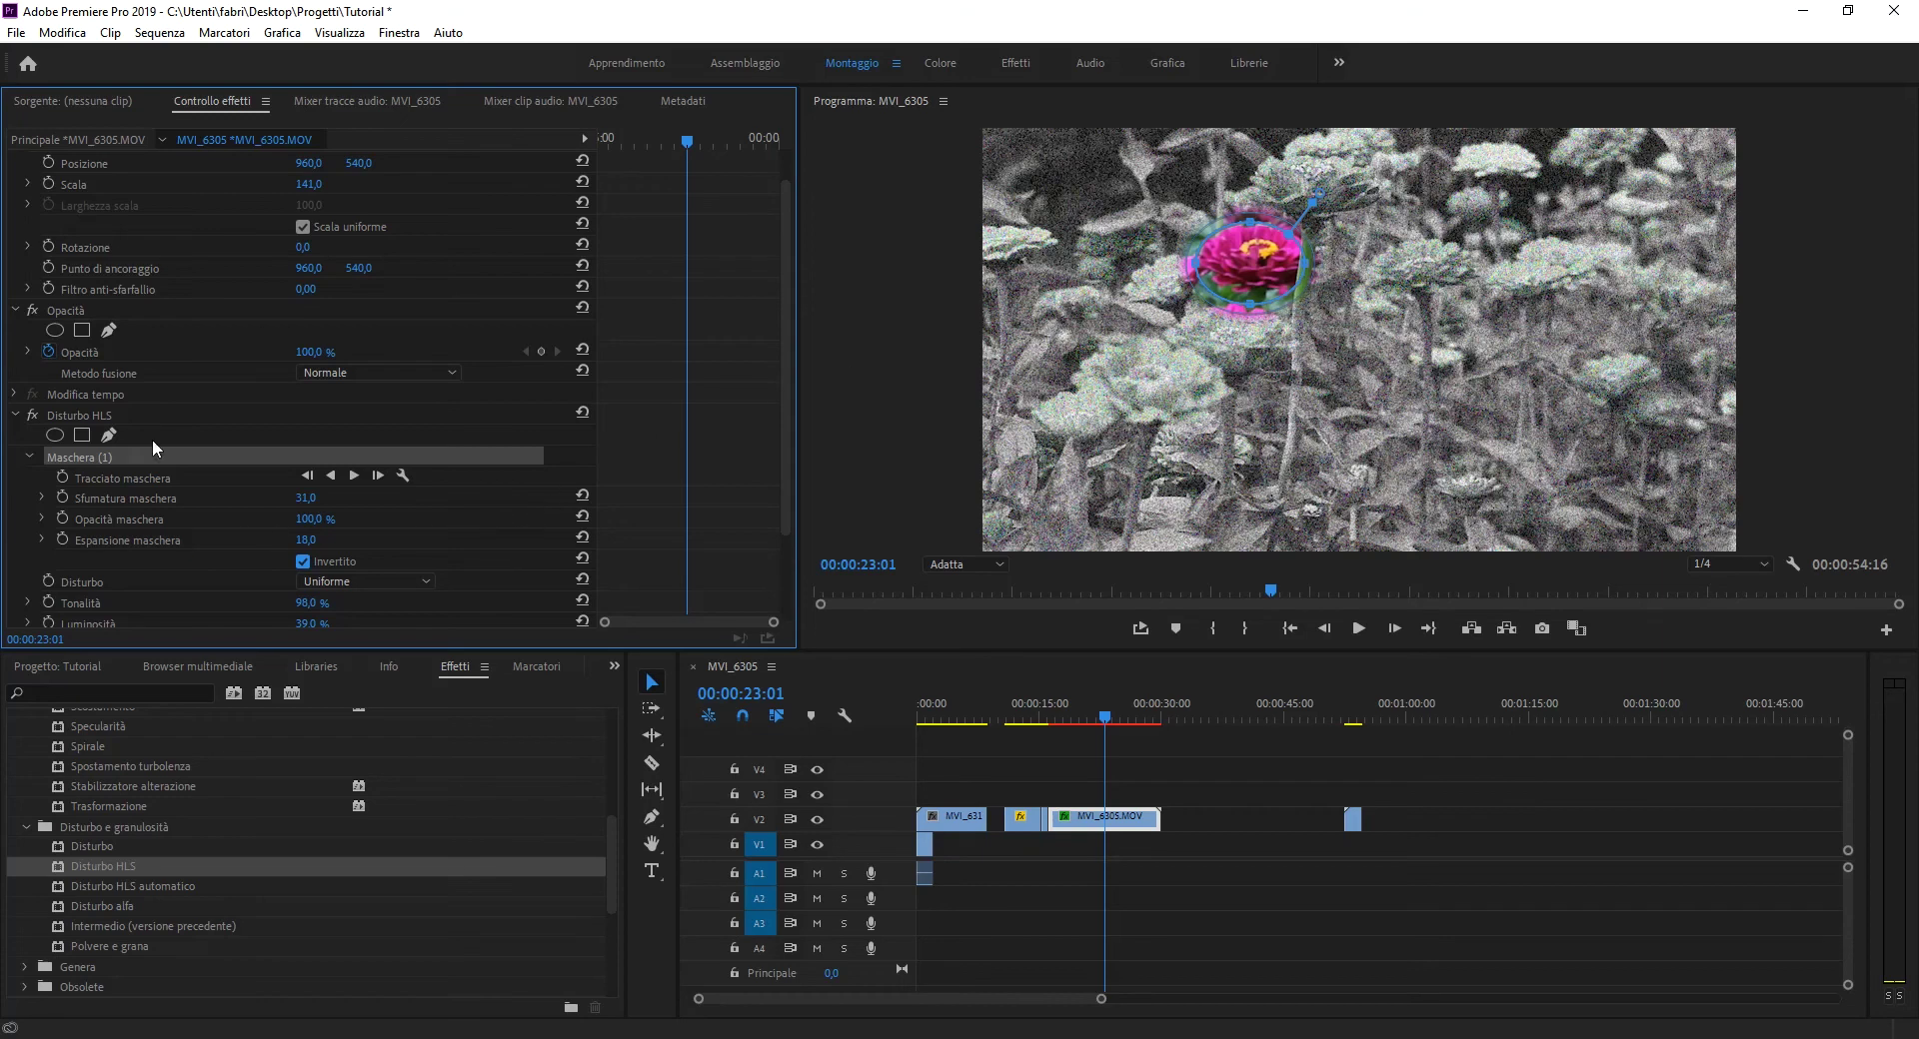
key("Delete")
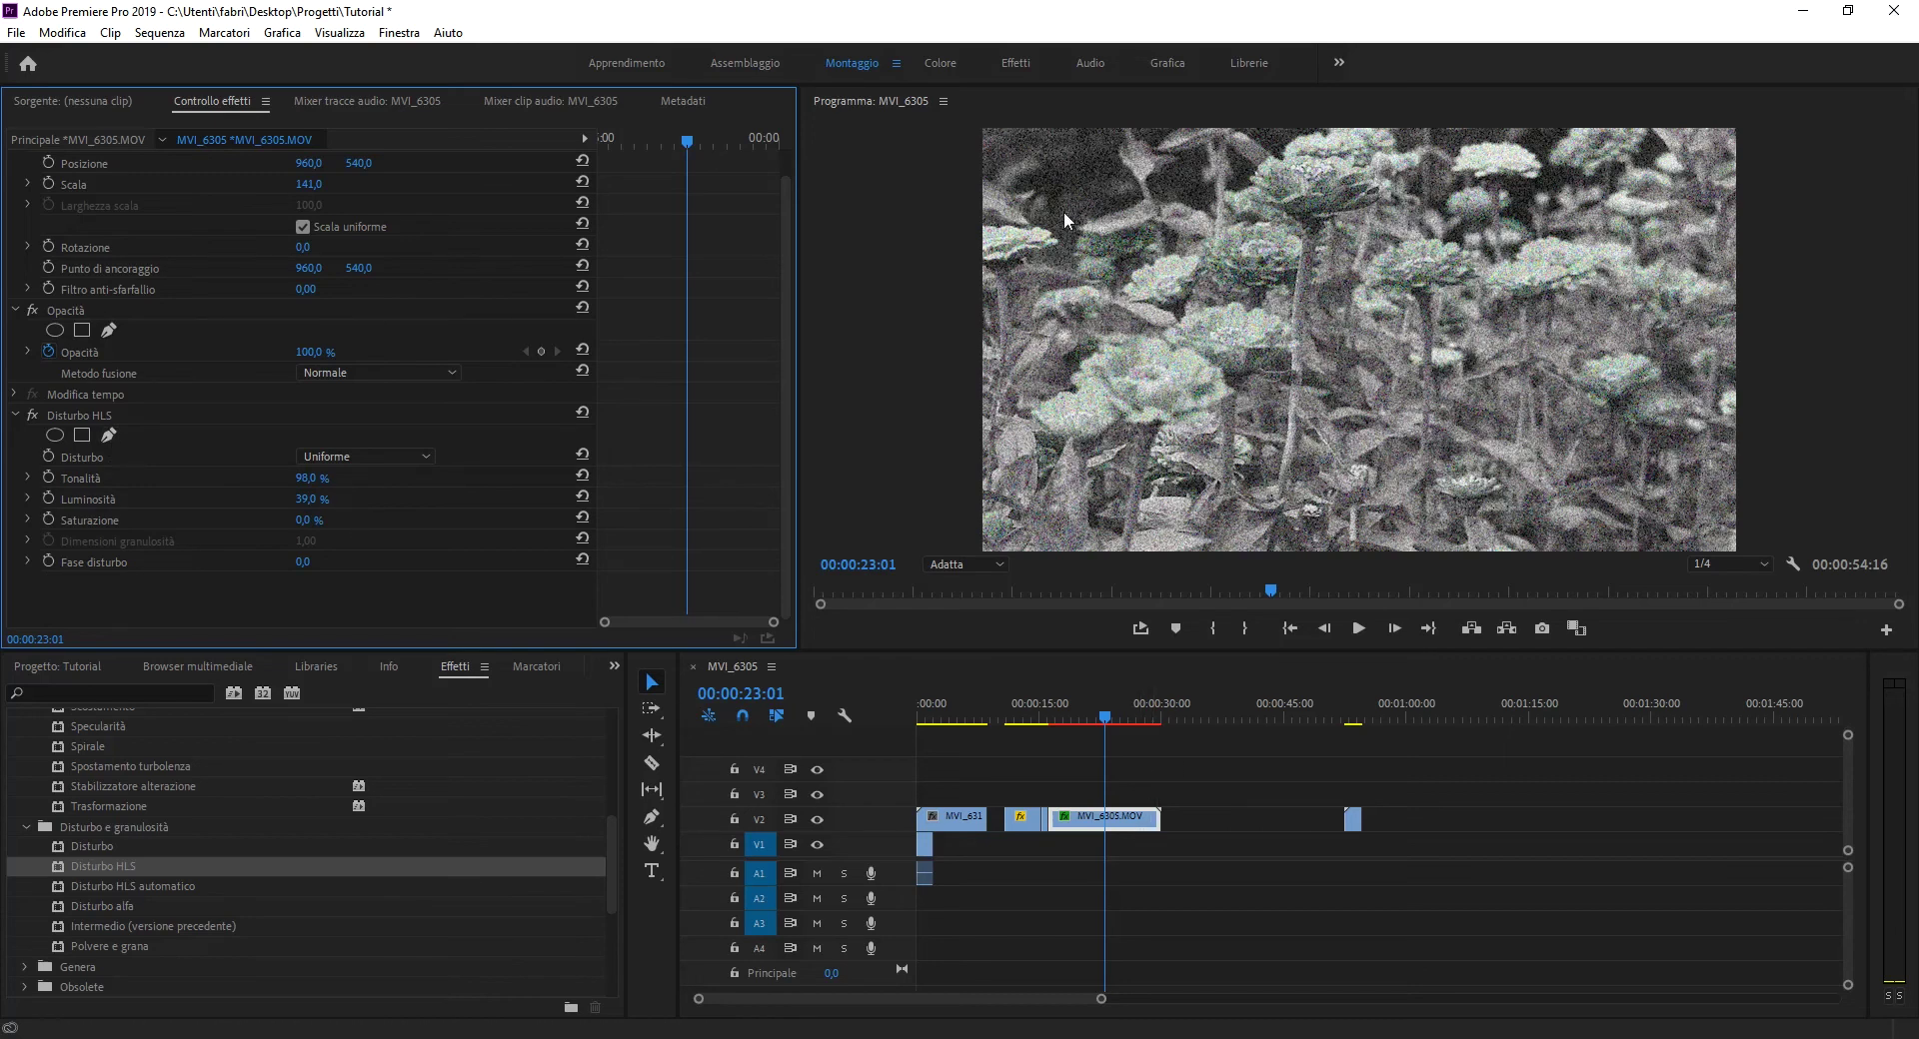
left_click(32, 415)
Start a freeform pen mask for the noise, placing and curving points around the flower
left_click(108, 435)
left_click(1214, 282)
left_click(1193, 259)
left_click(1219, 233)
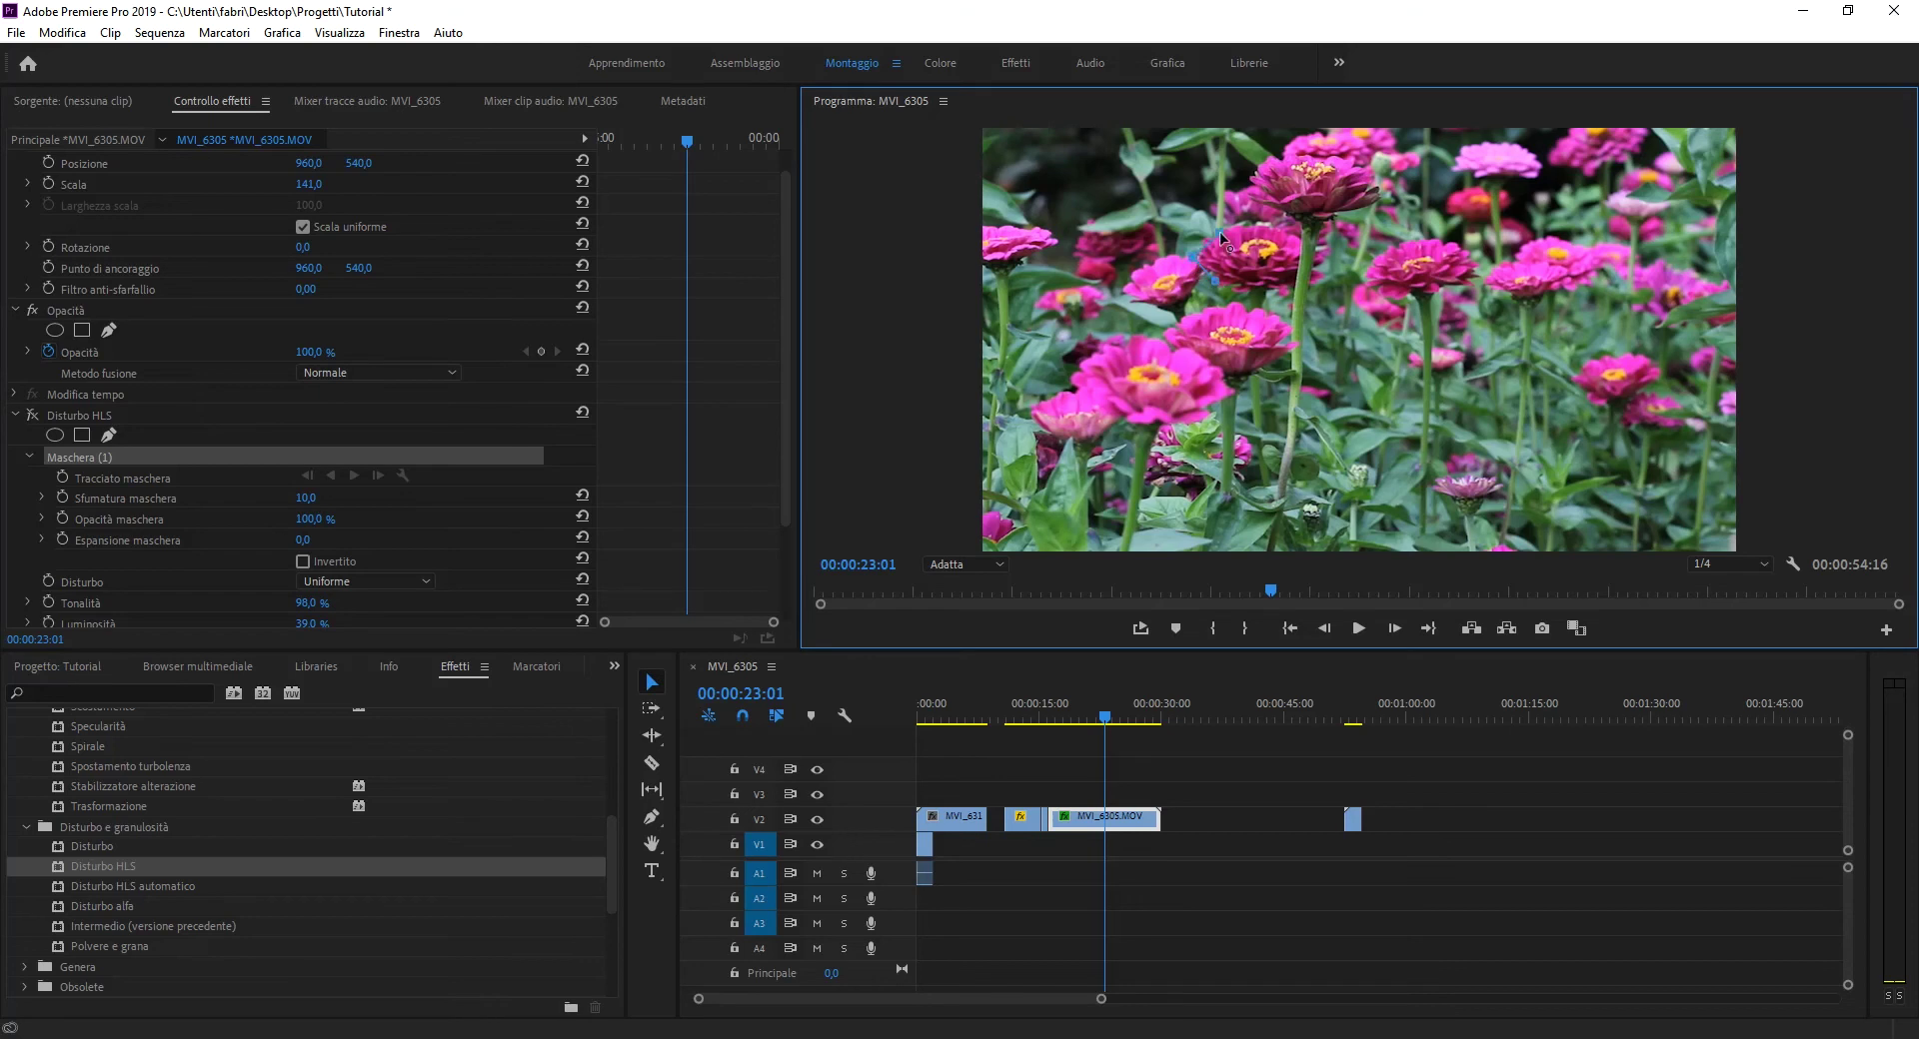
left_click_drag(1262, 227, 1313, 262)
left_click(1301, 288)
Undo the recent mask edits repeatedly with Modifica > Annulla
left_click(62, 32)
left_click(73, 56)
left_click(62, 32)
left_click(73, 56)
left_click(62, 32)
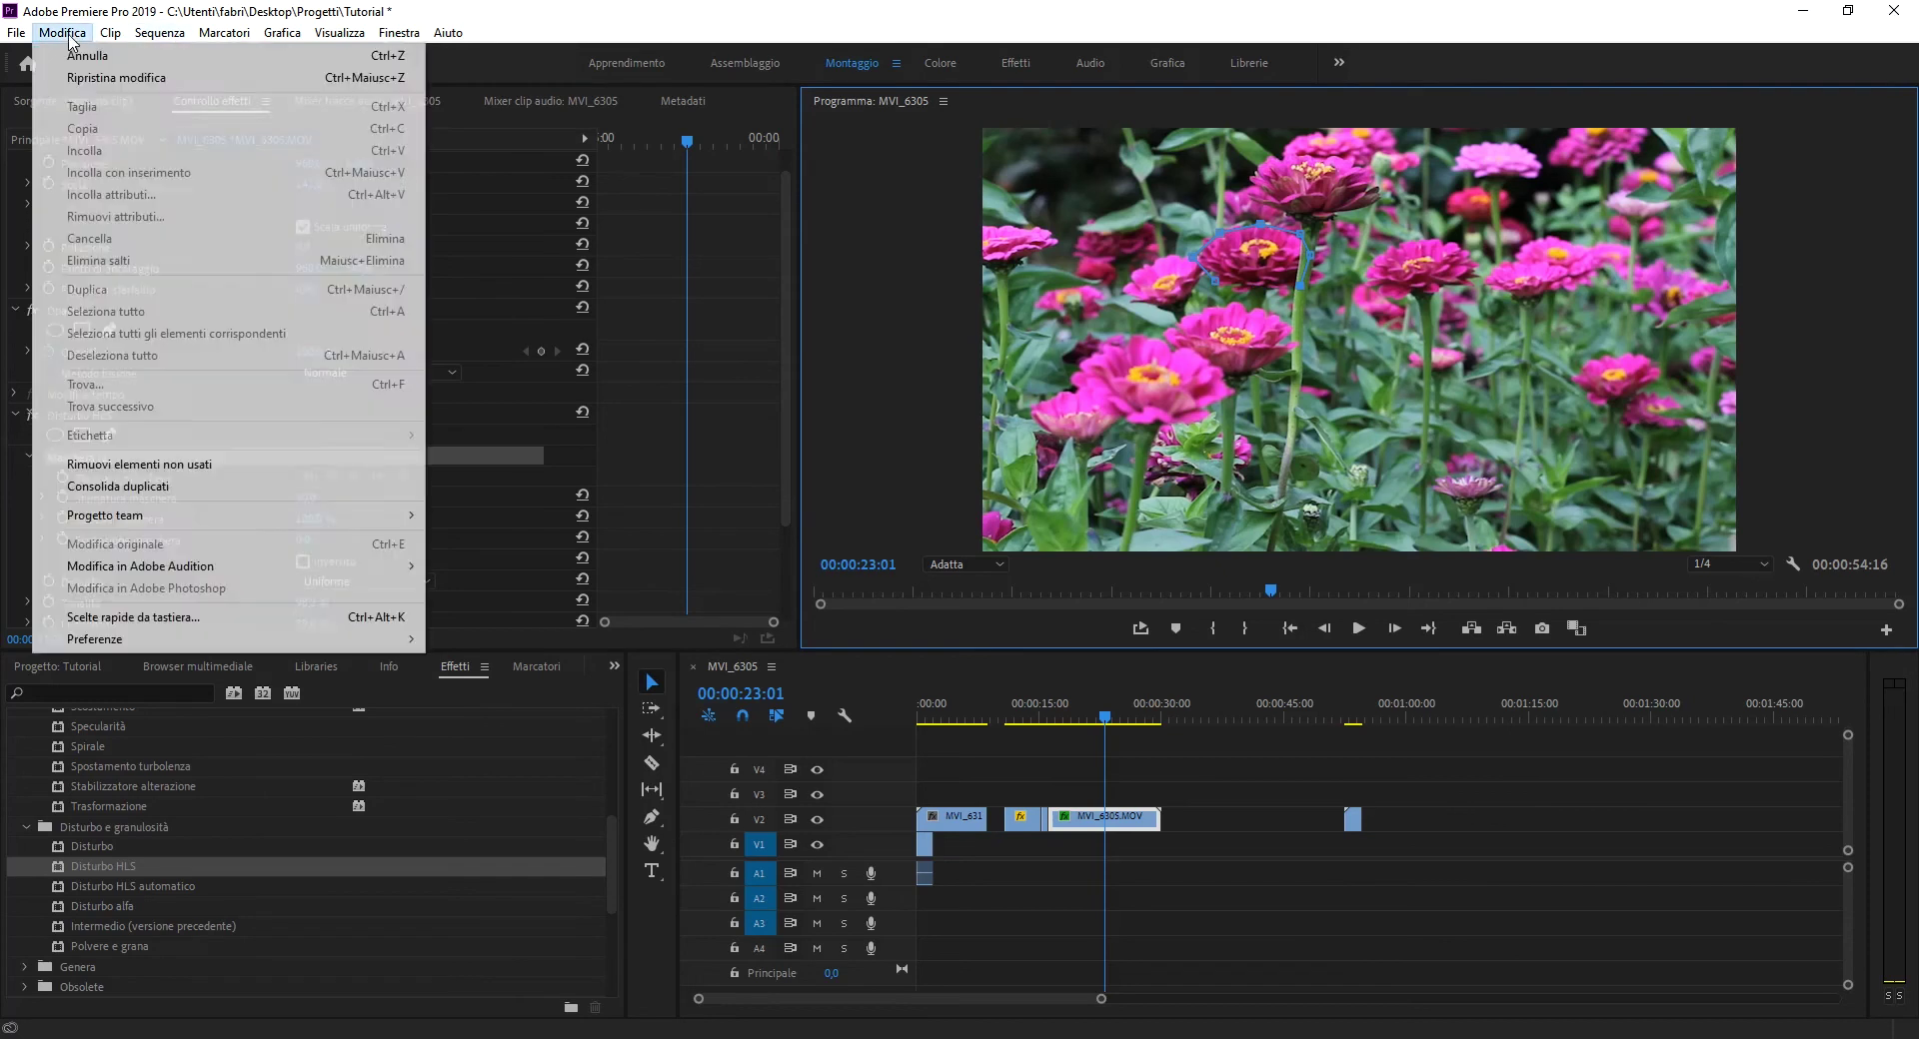
left_click(73, 56)
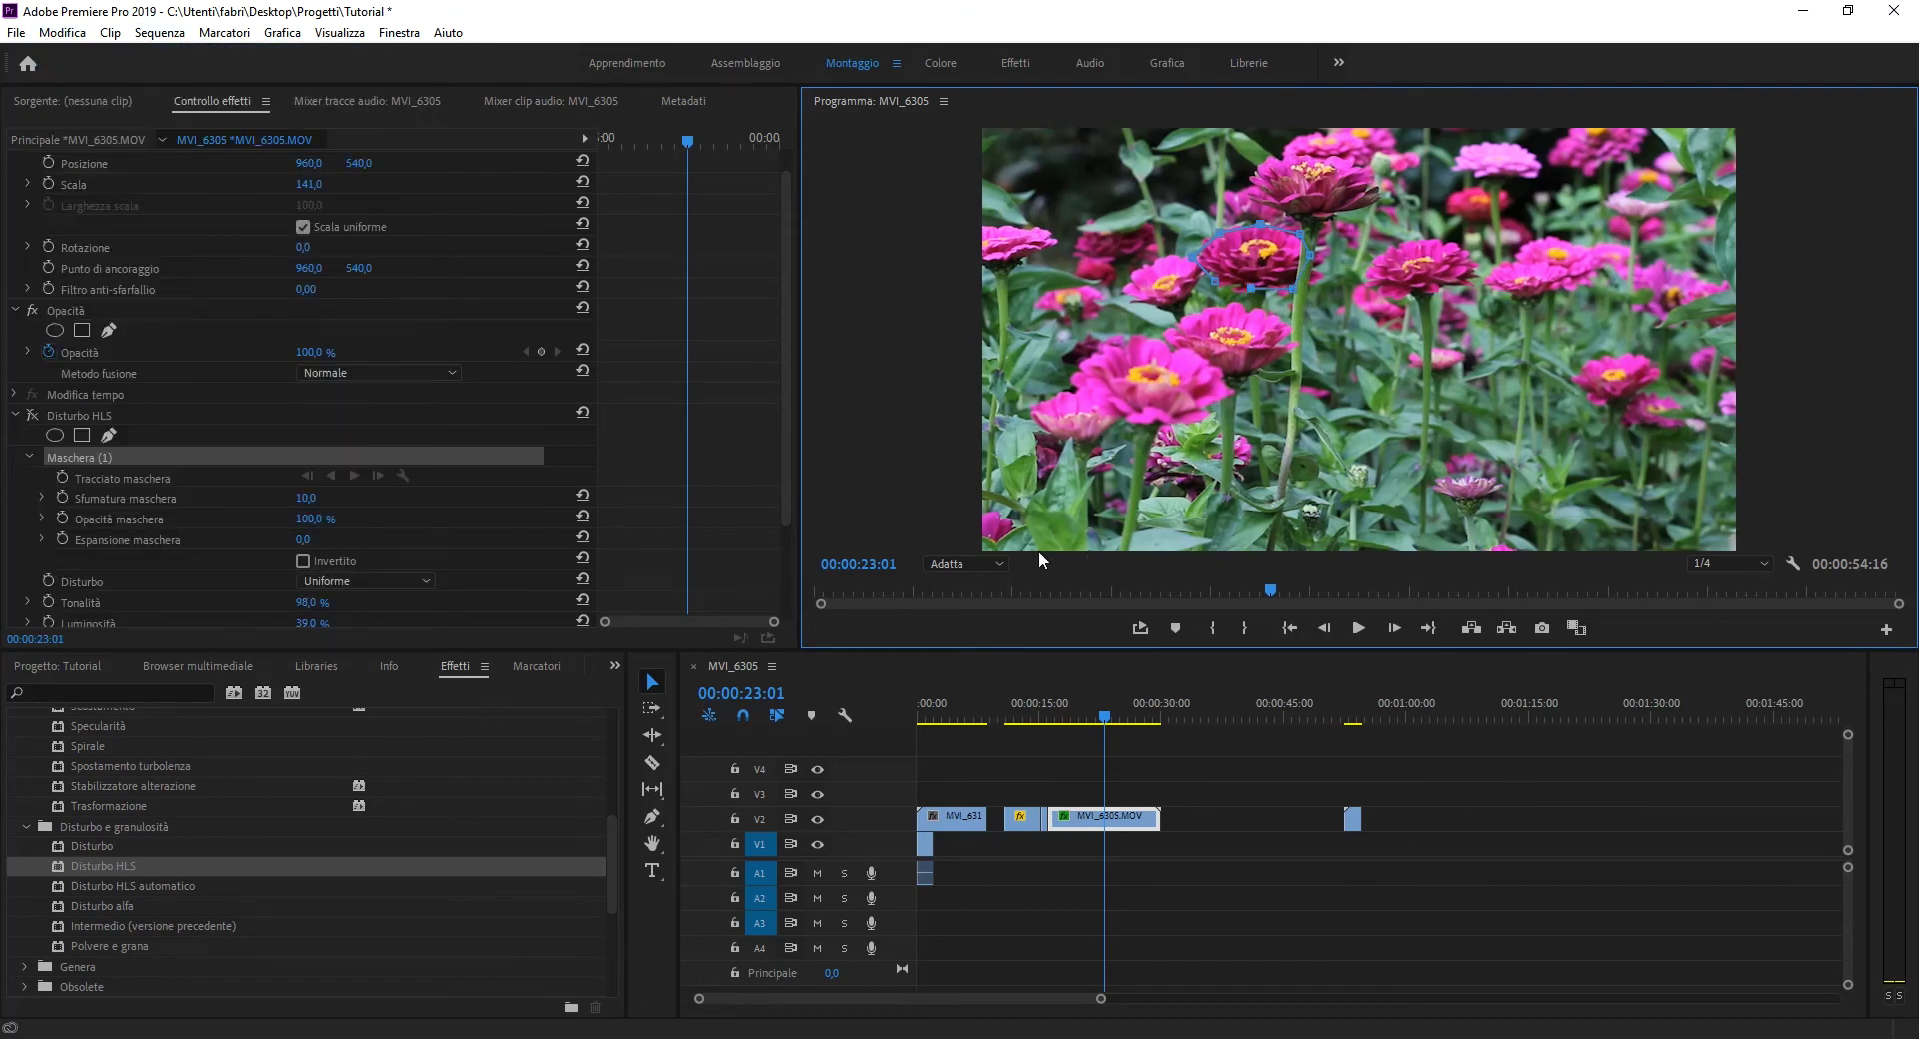
Zoom the Program monitor to 150% and close the freeform mask path around the central flower
left_click(986, 565)
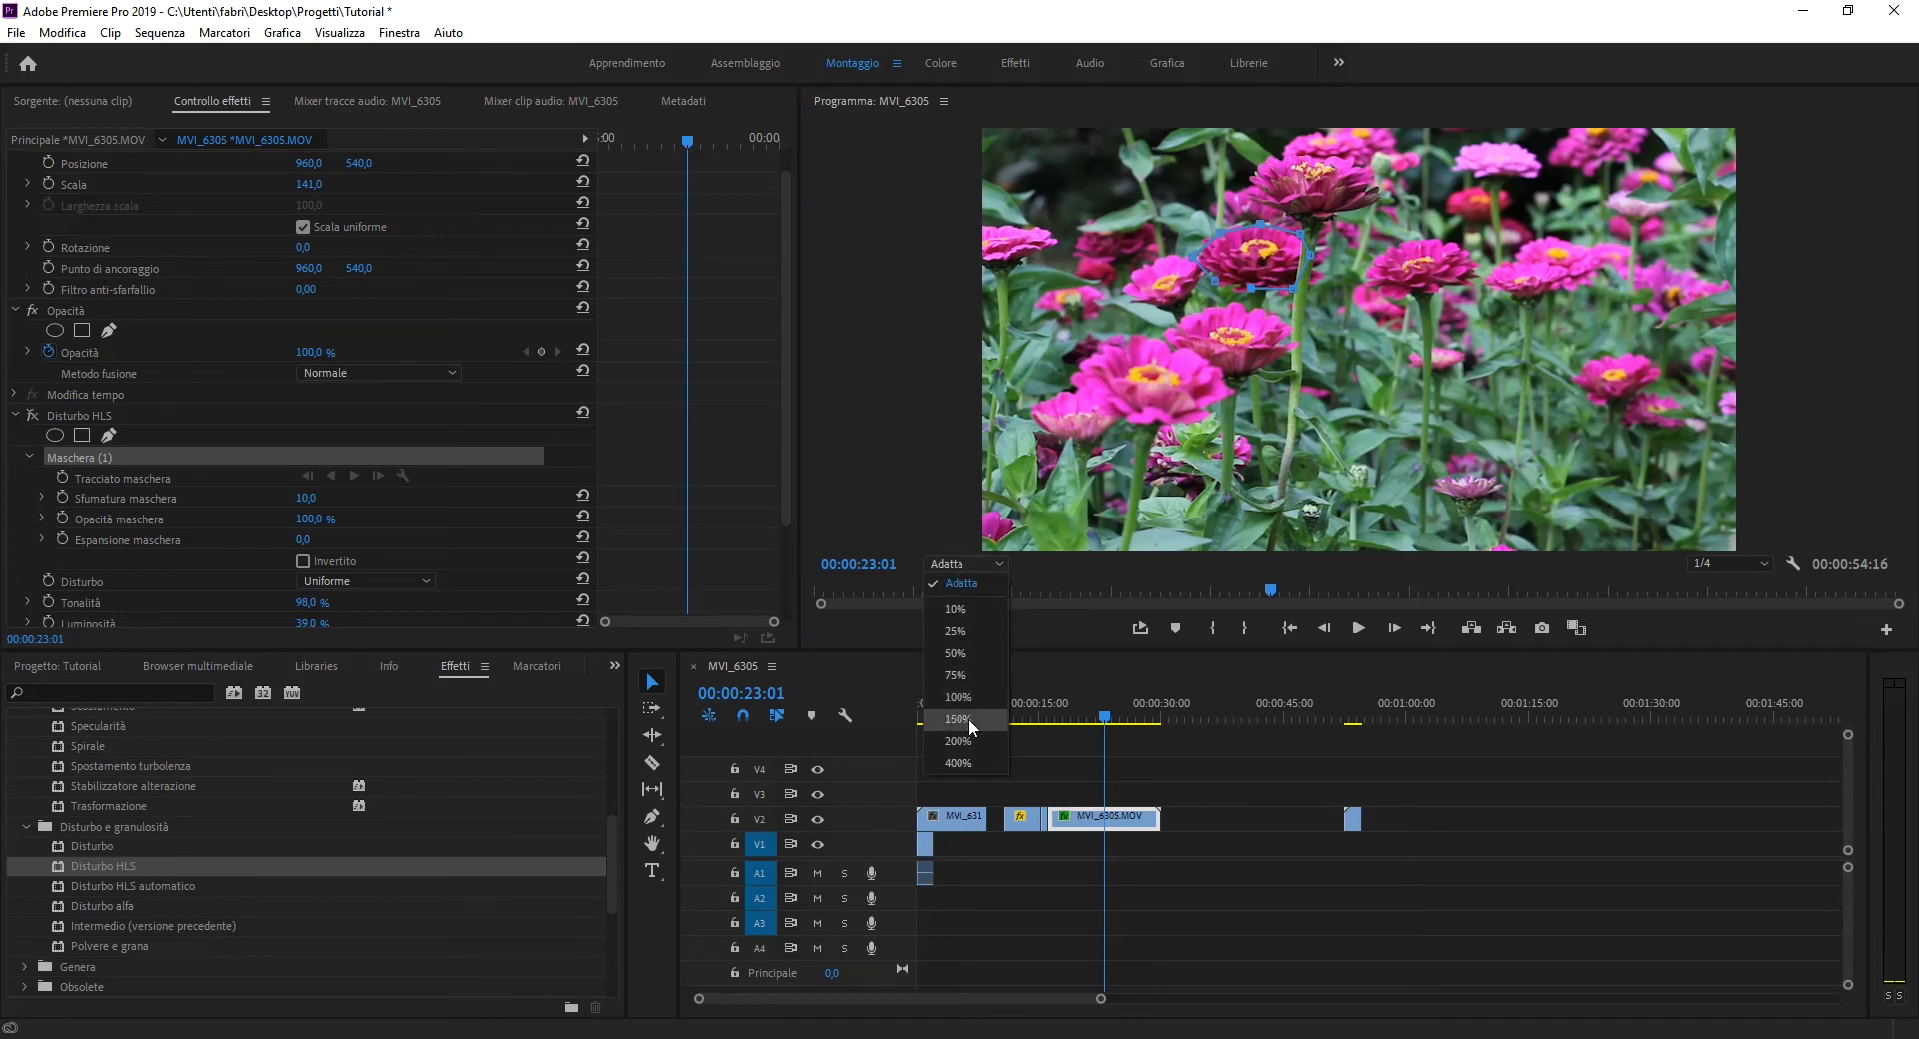
left_click(965, 718)
left_click_drag(1892, 349, 1892, 281)
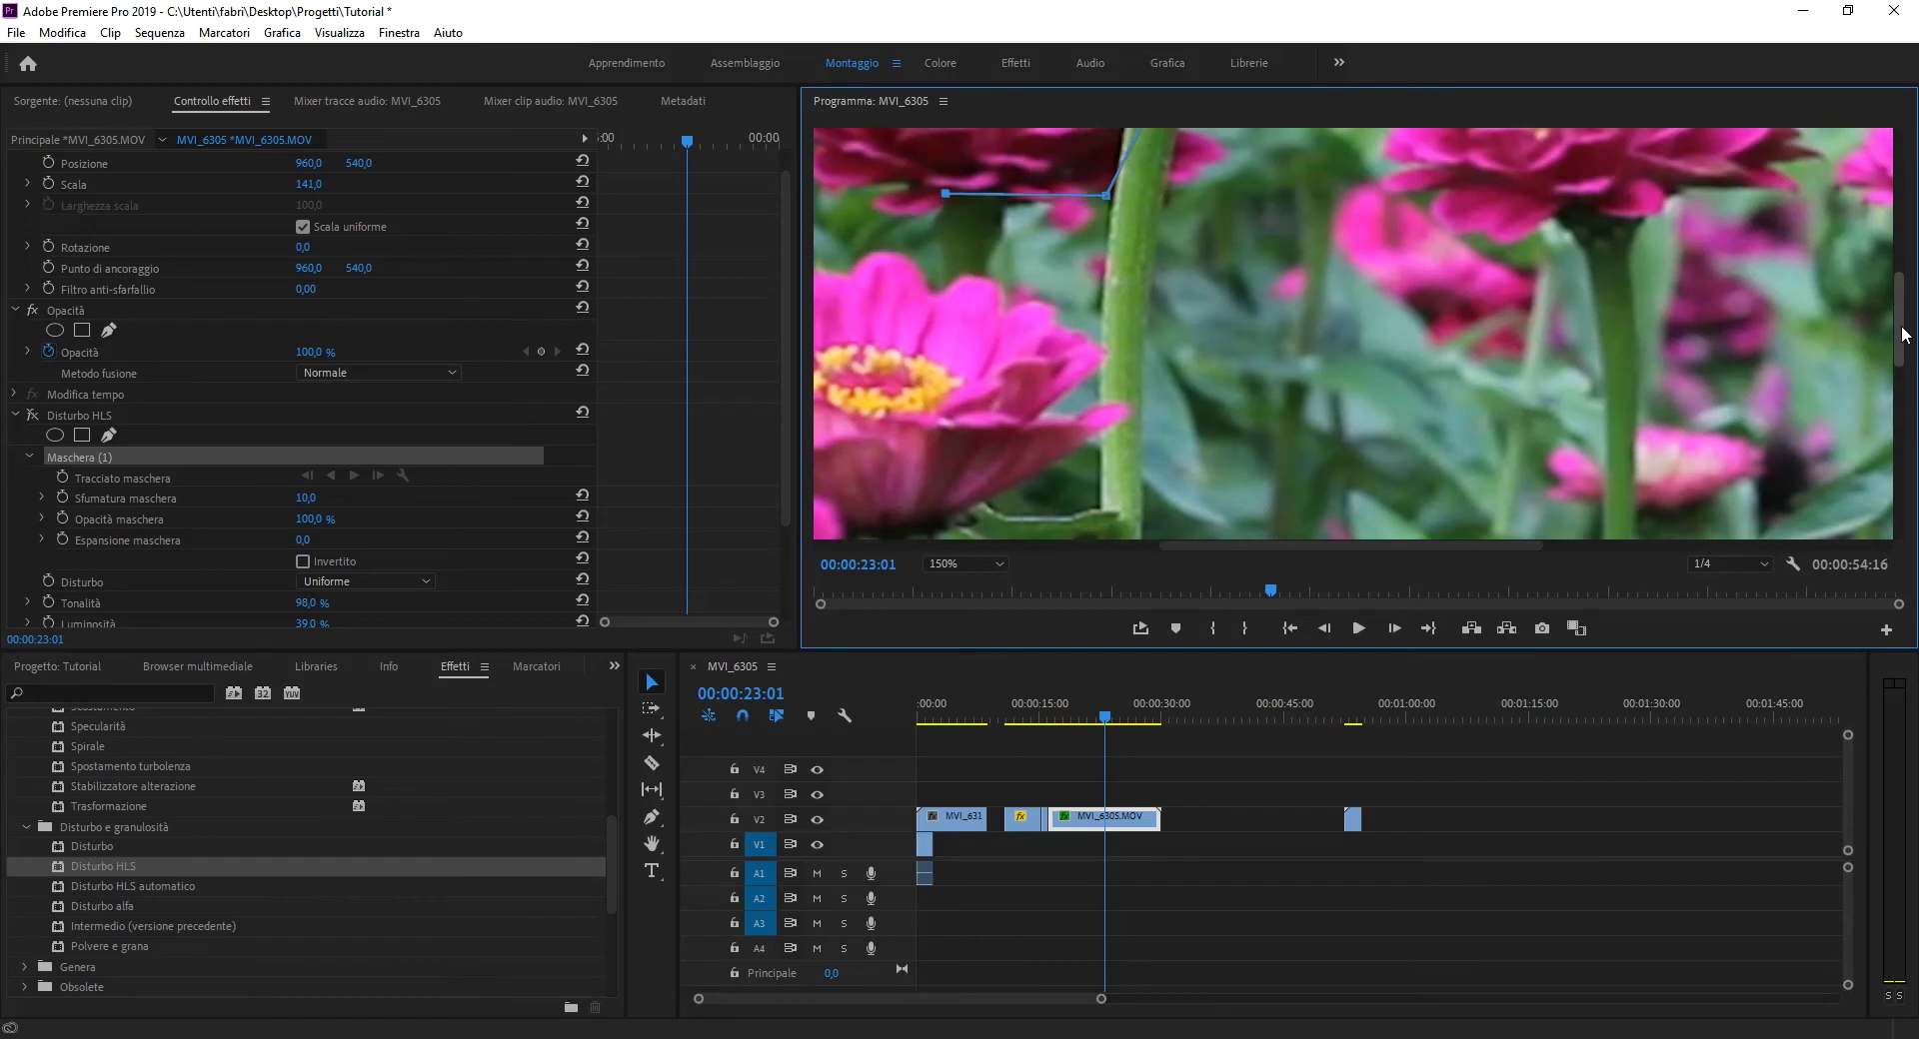
left_click_drag(1484, 556, 1352, 566)
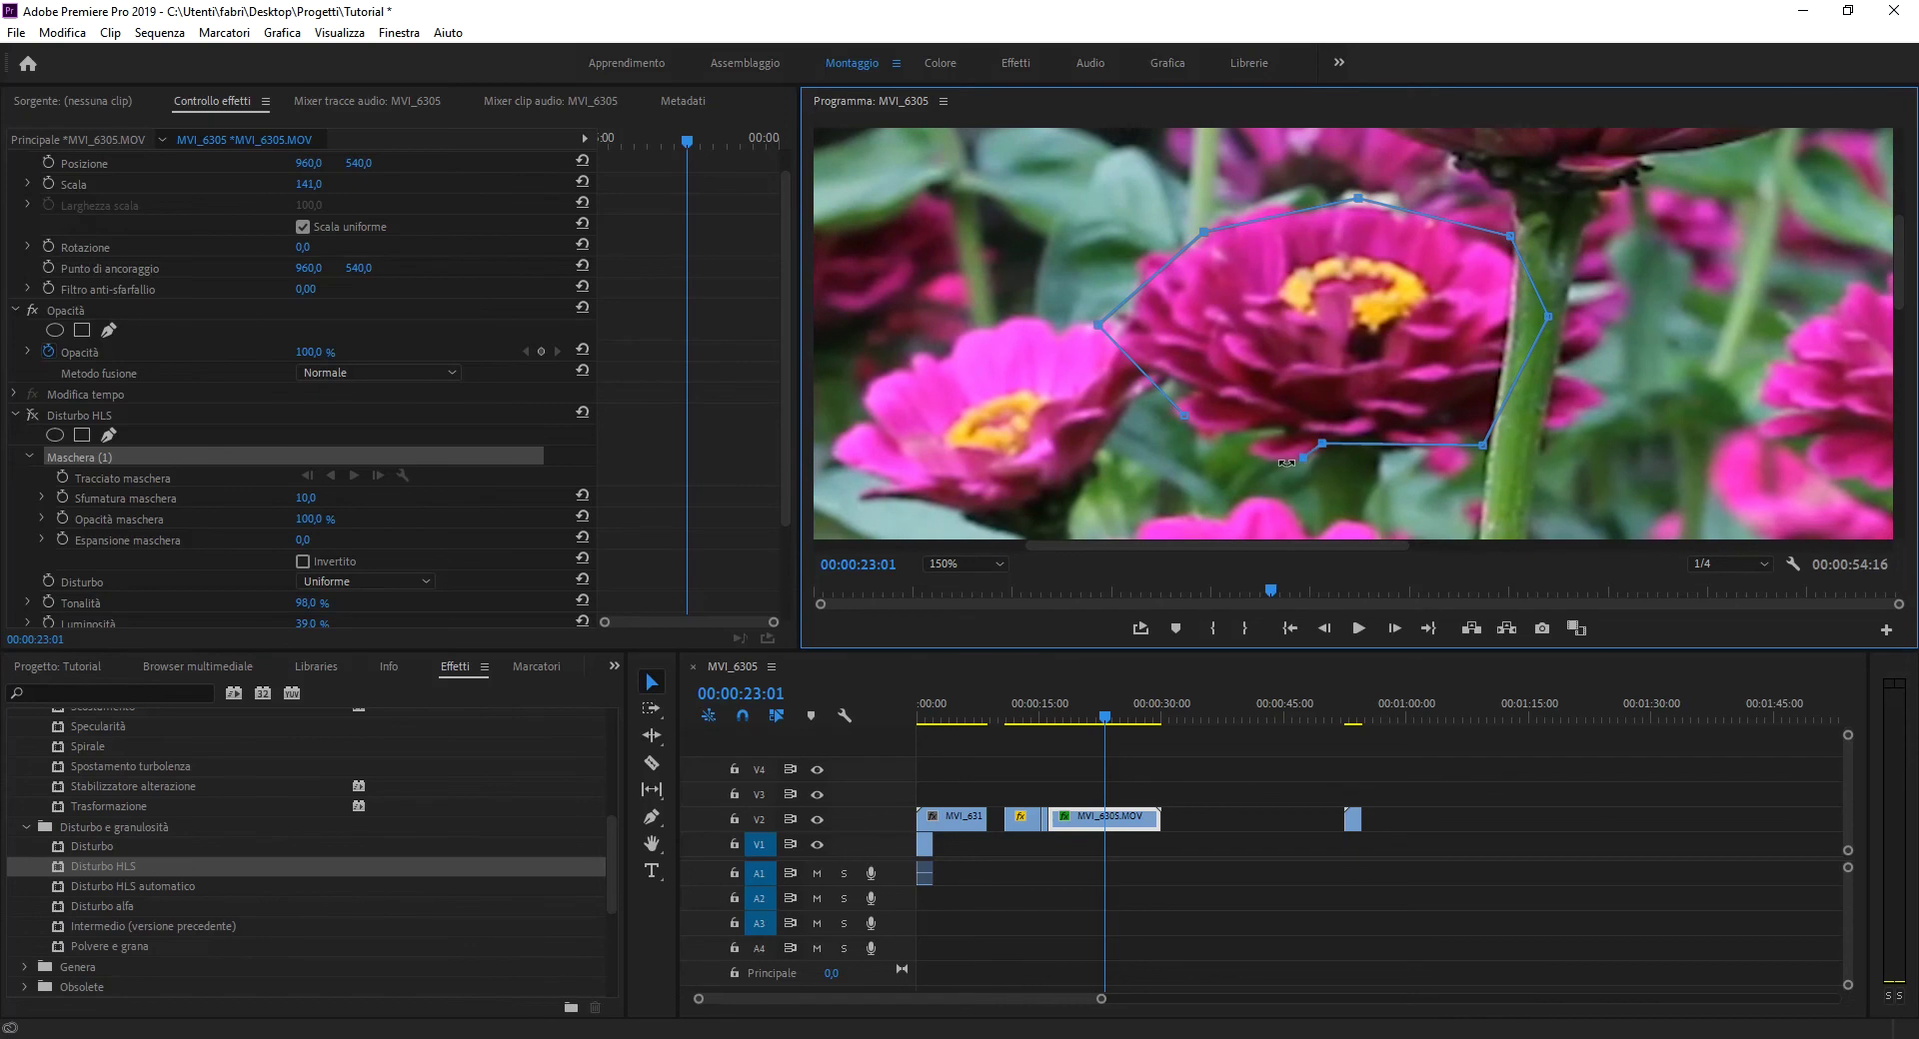
left_click(1239, 431)
left_click(1205, 440)
Rotate the mask, remove two upper-left points, and pull another up to the petals
left_click_drag(1183, 428, 1127, 405)
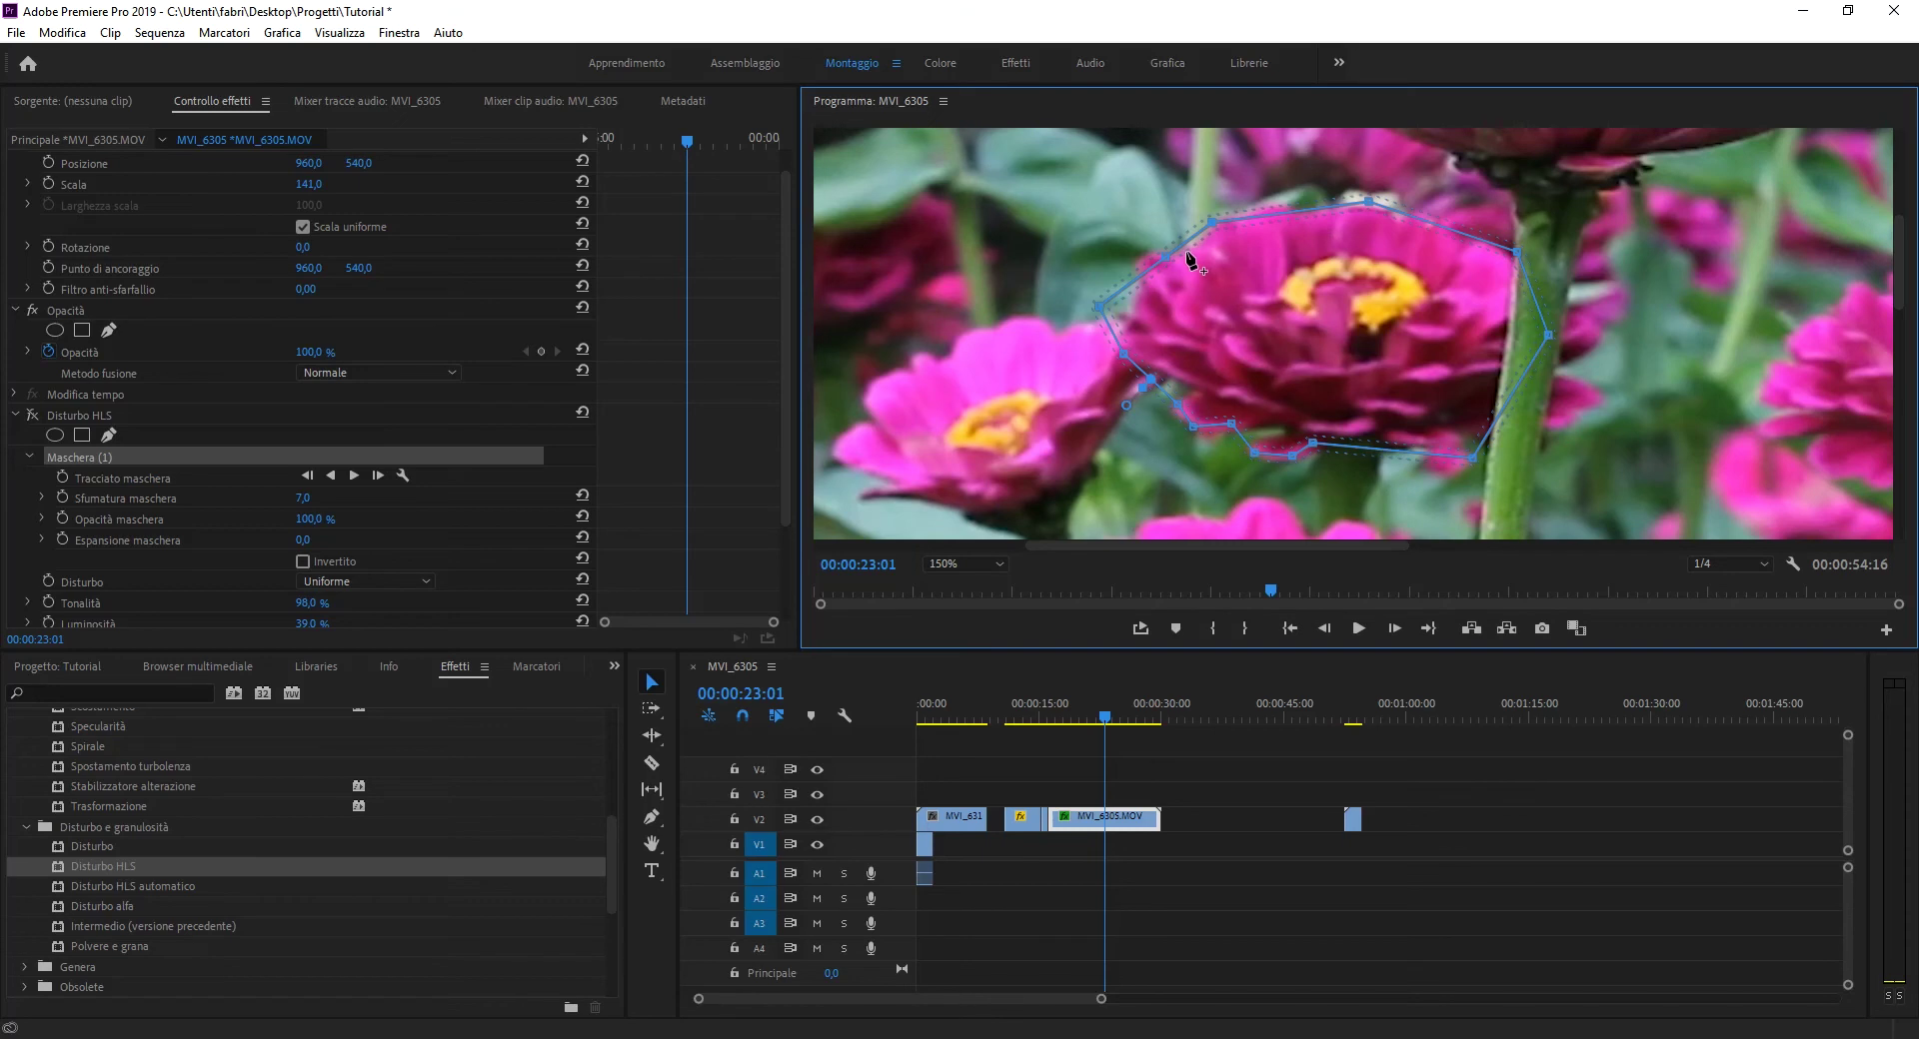
left_click(1212, 222)
left_click(1166, 257)
left_click_drag(1188, 271, 1185, 231)
left_click_drag(784, 465, 787, 503)
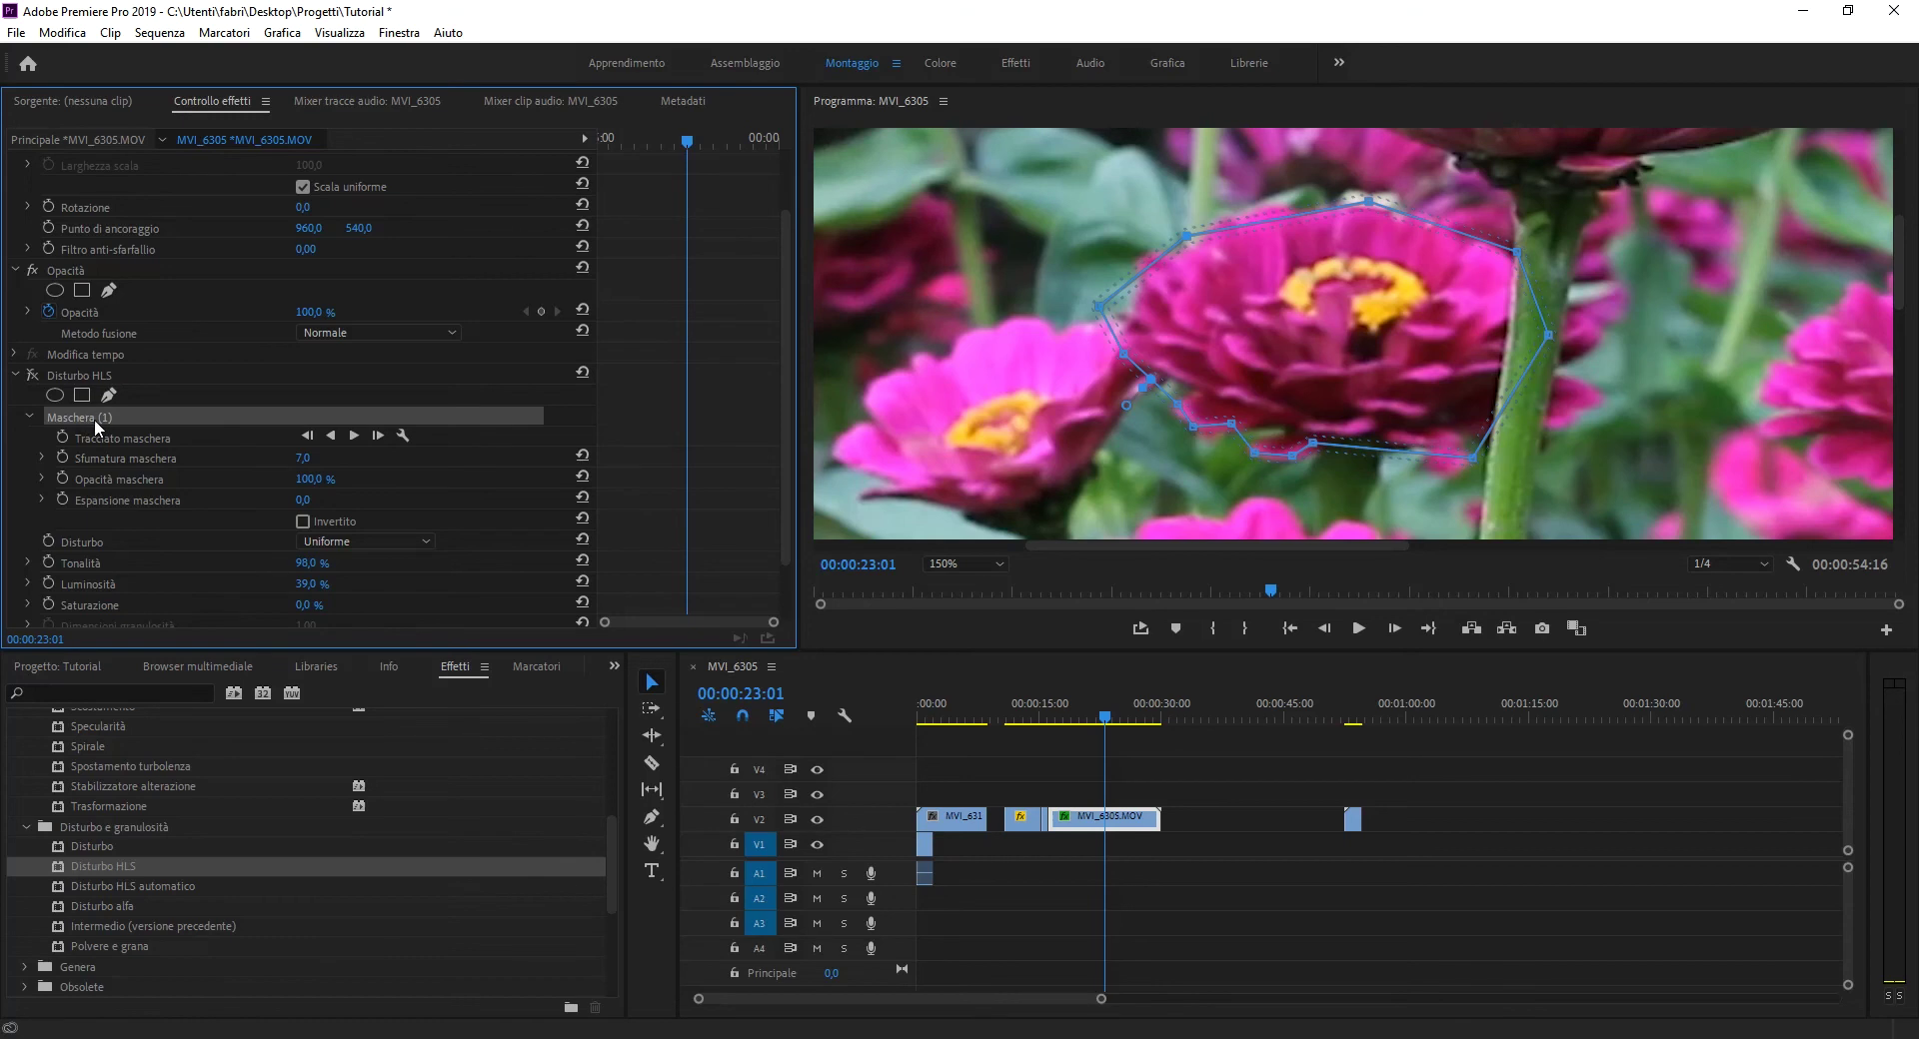
Replace the freeform mask with a rectangle mask moved over the flower and tilted
right_click(94, 418)
left_click(110, 568)
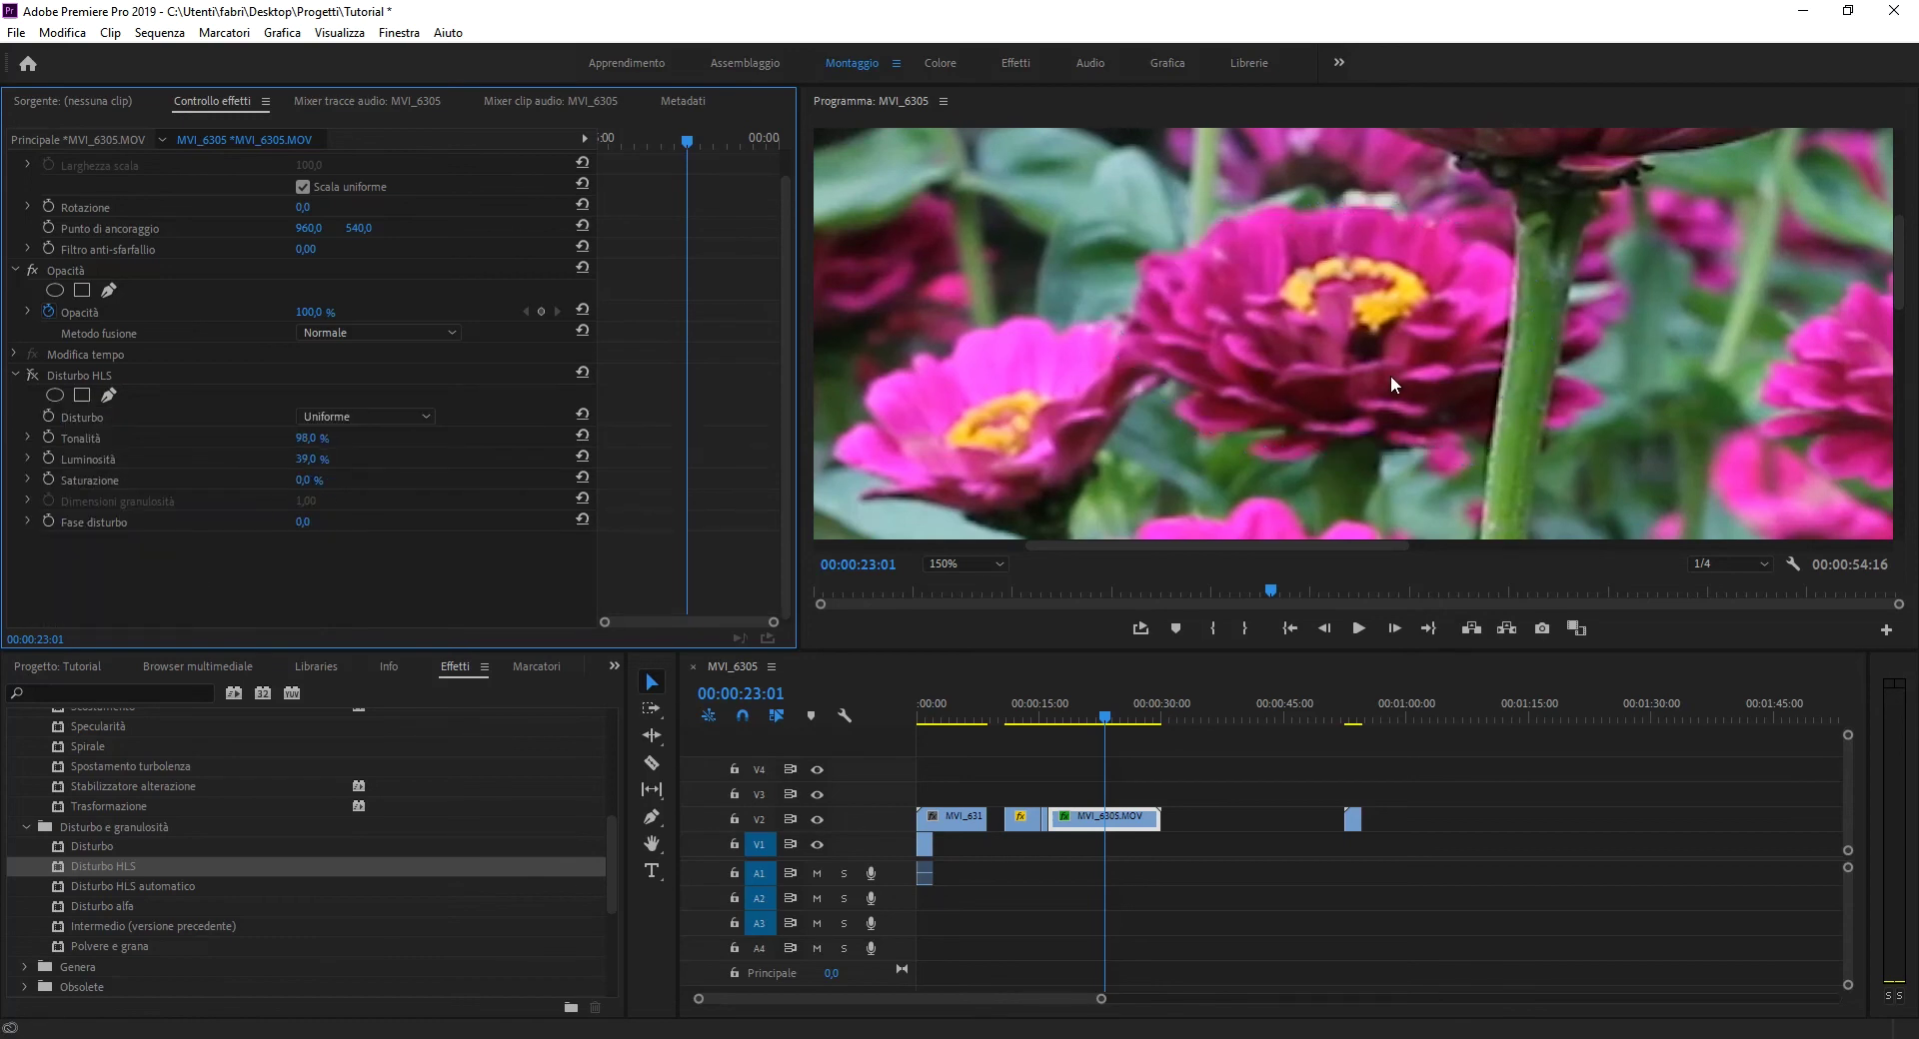
left_click(82, 395)
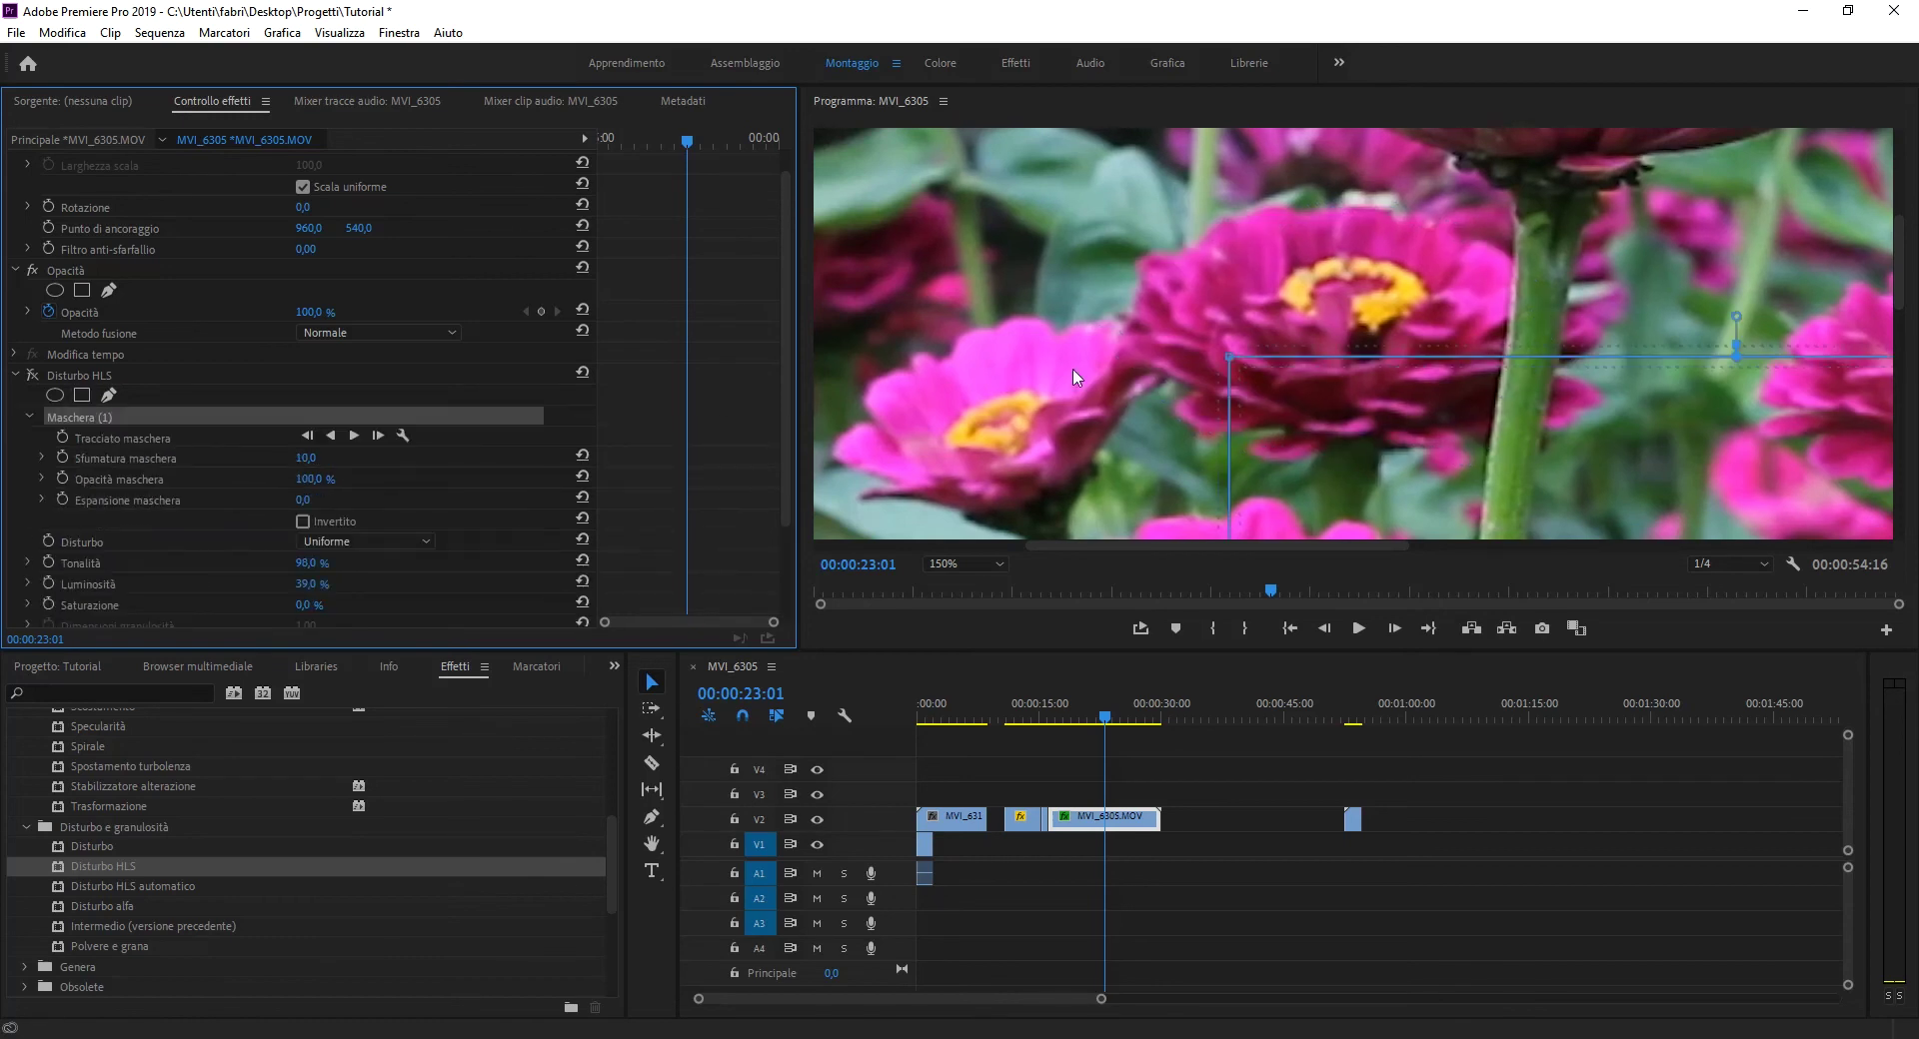
left_click_drag(1313, 397, 1152, 259)
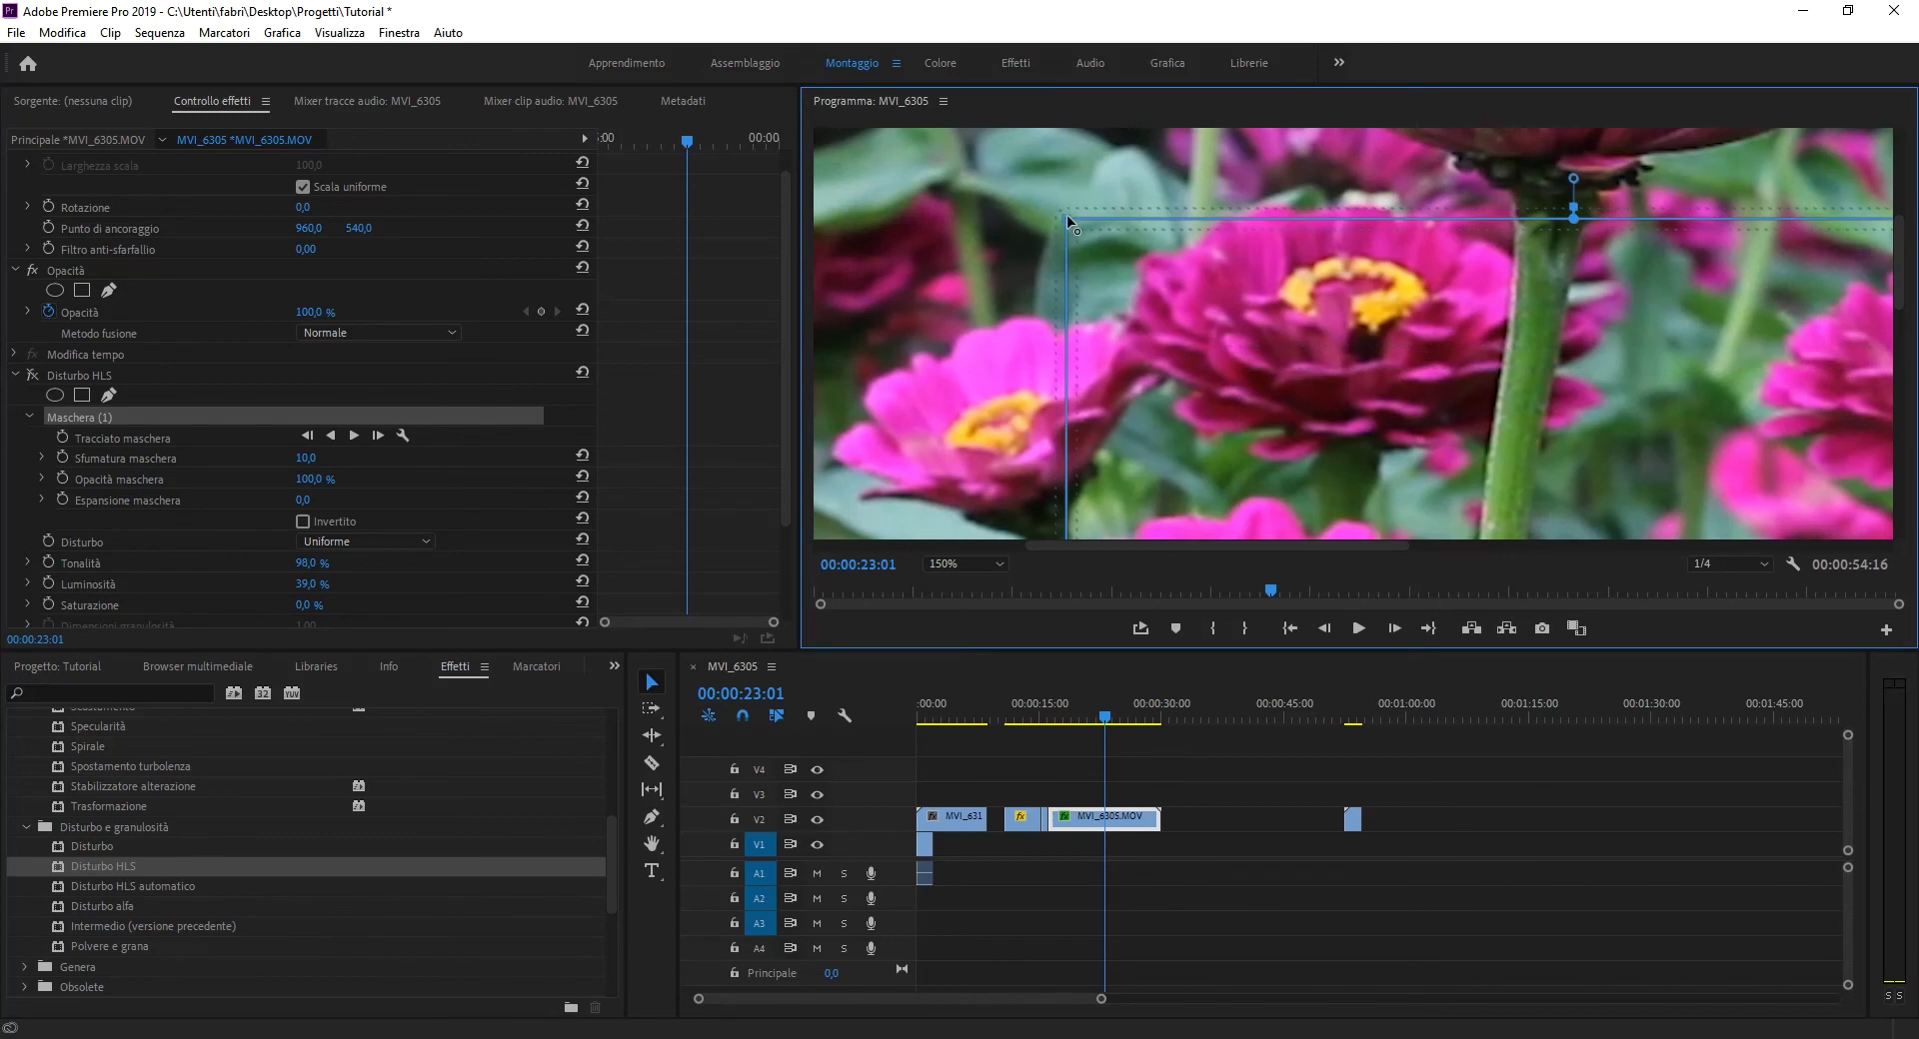
left_click_drag(1065, 214, 1256, 289)
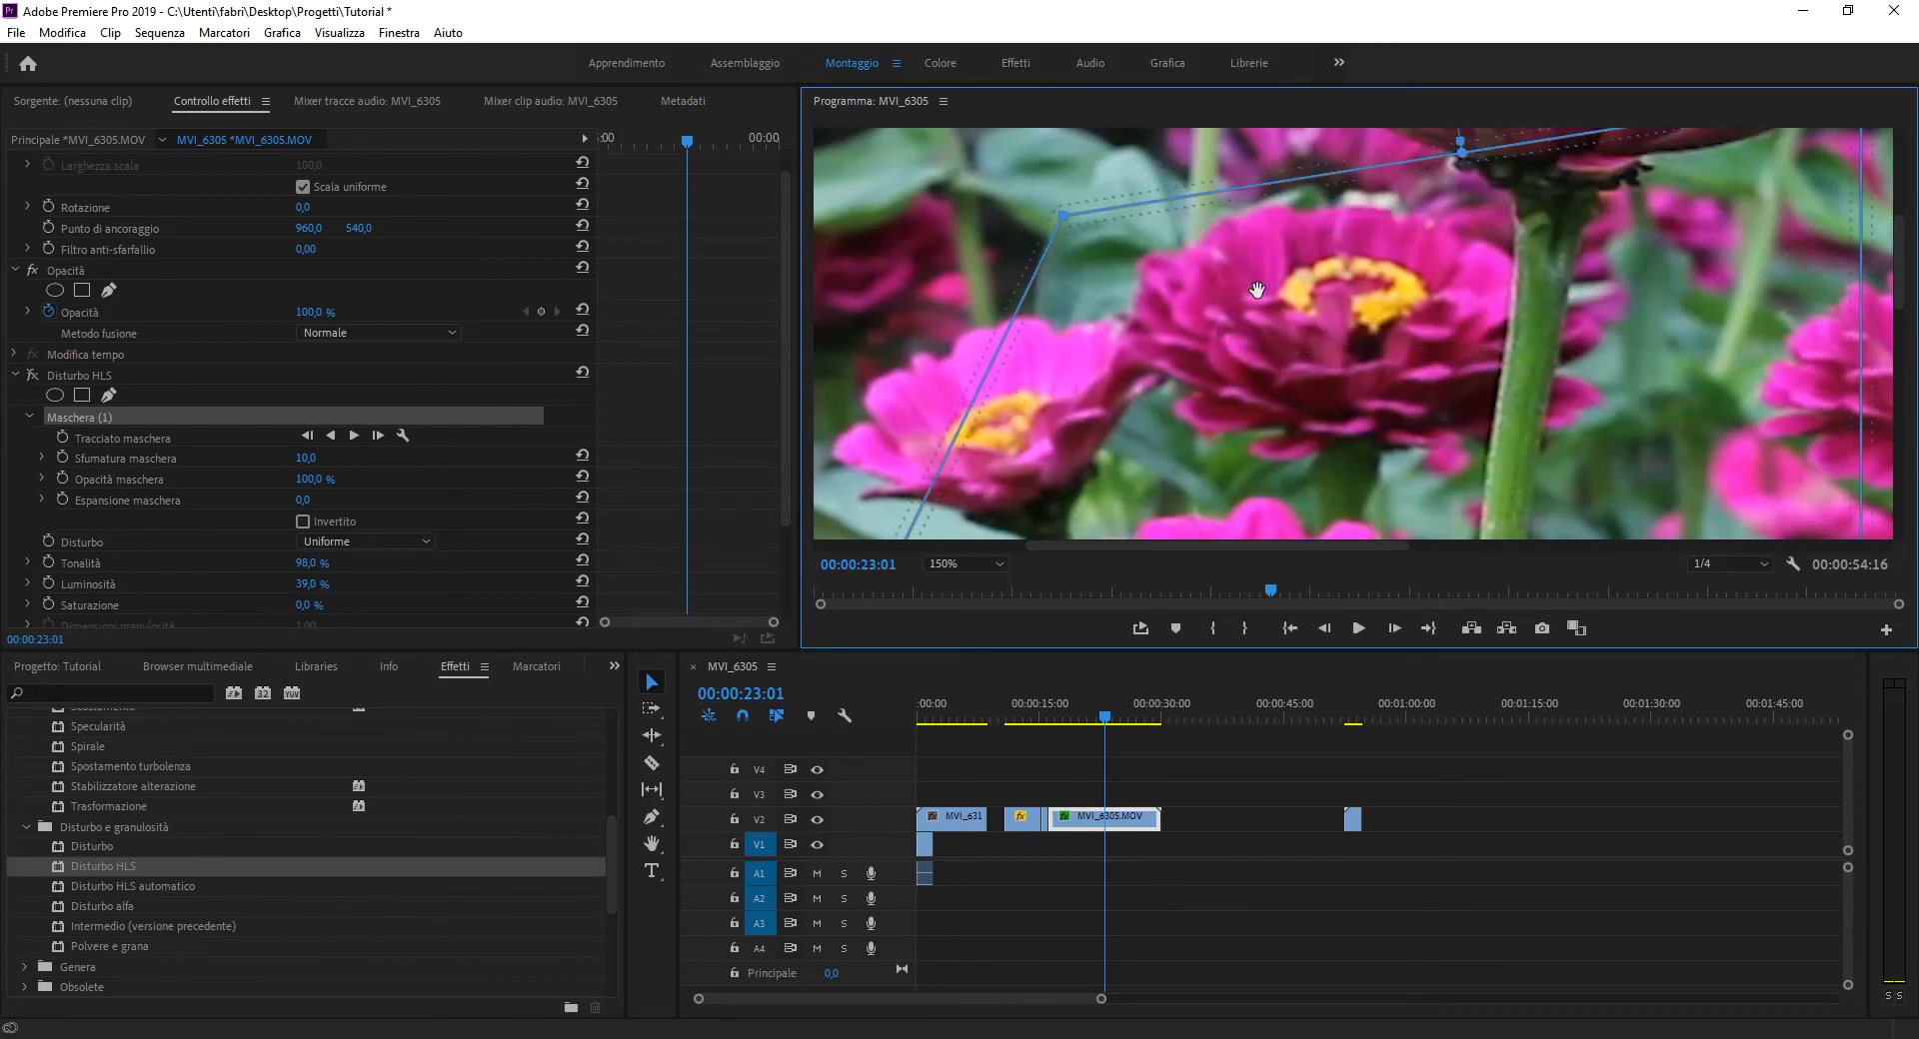
Delete the Disturbo HLS effect from MVI_6305.MOV
left_click(33, 375)
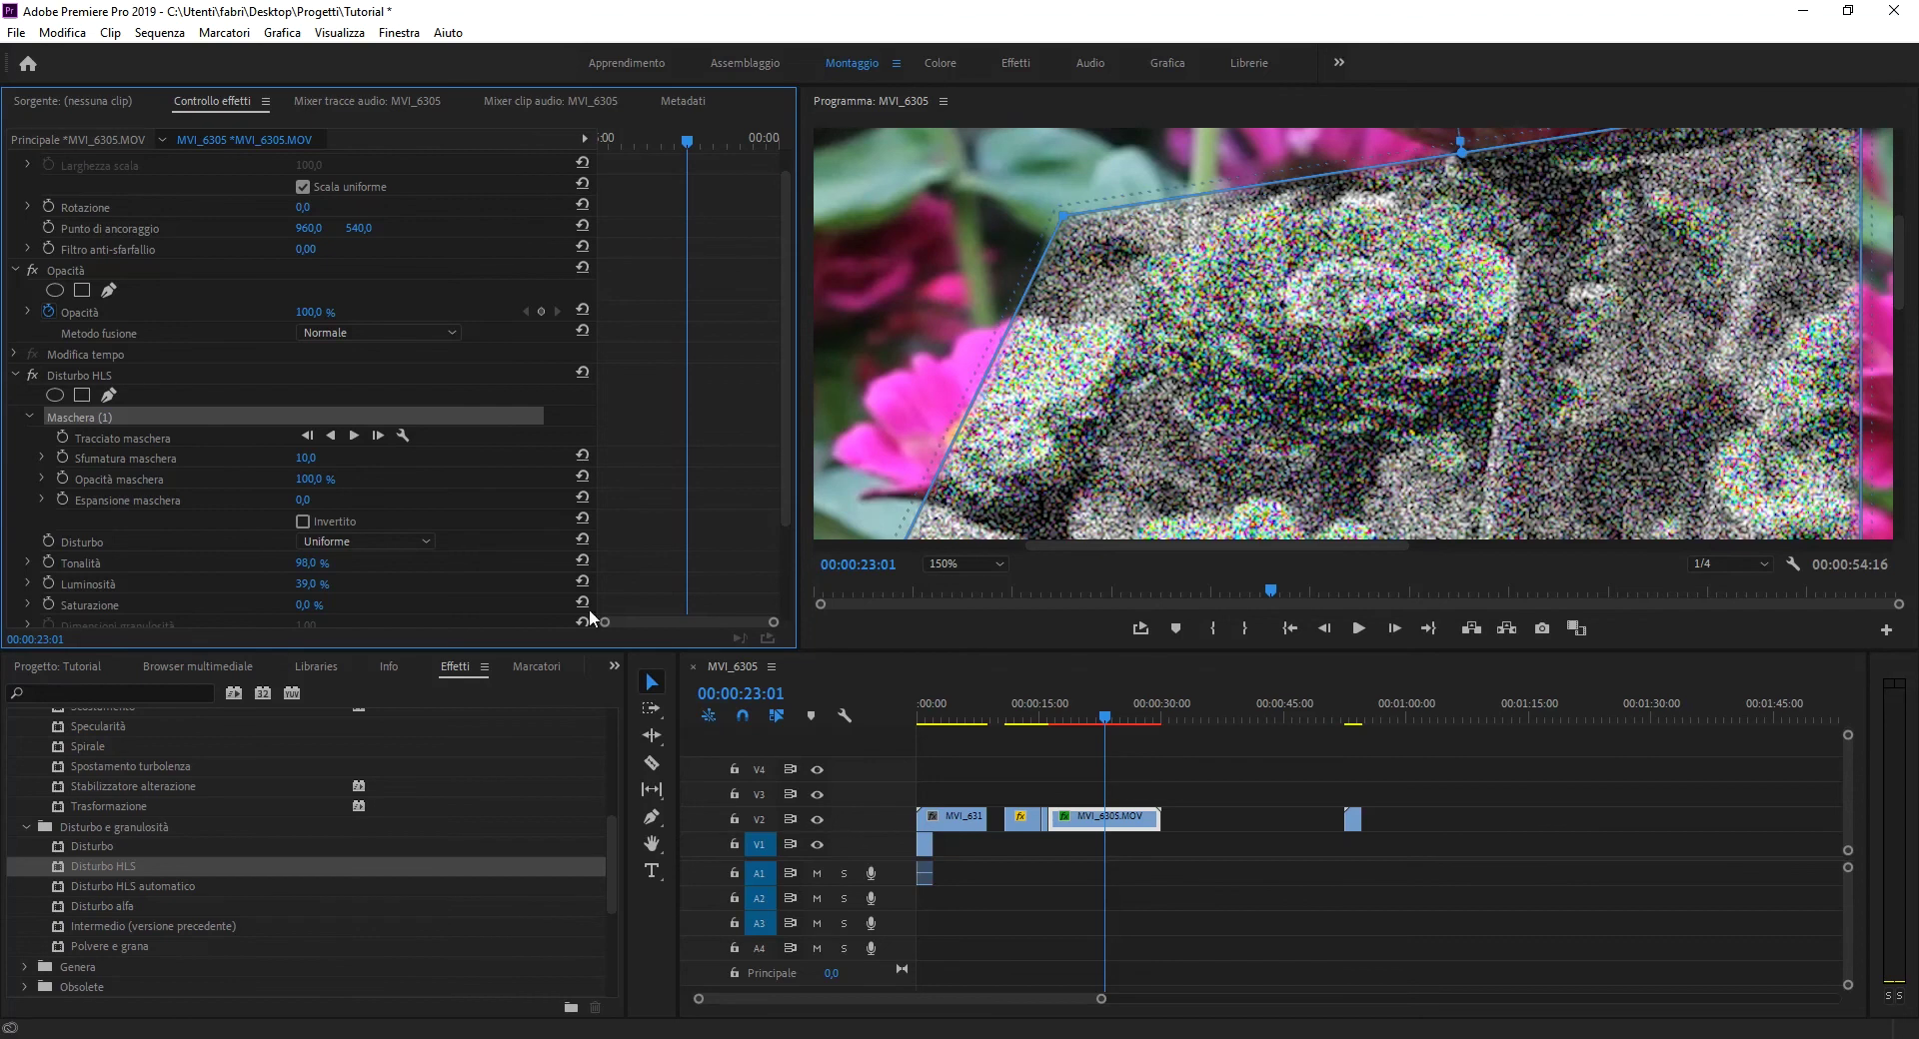
left_click(74, 375)
key("Delete")
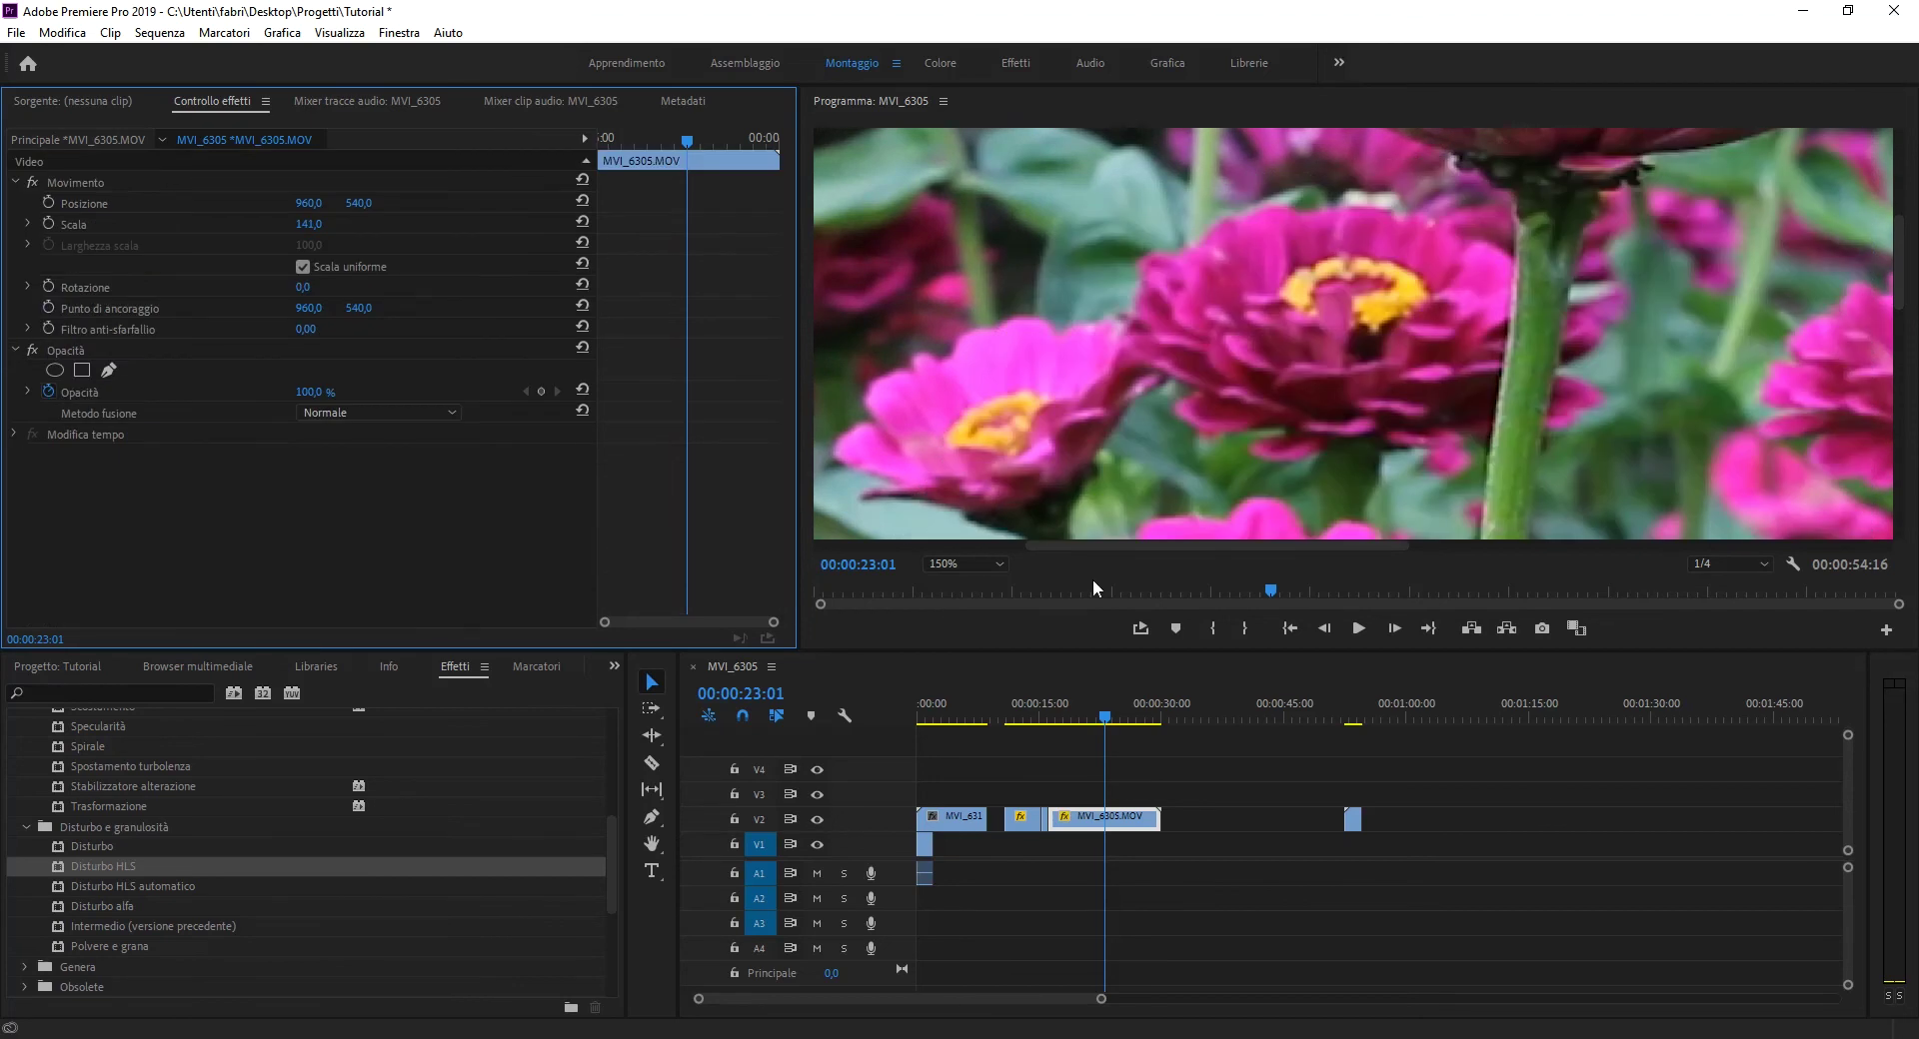
Fit the preview with Adatta, try Disturbo alfa at 110% amount, then delete it
left_click(983, 566)
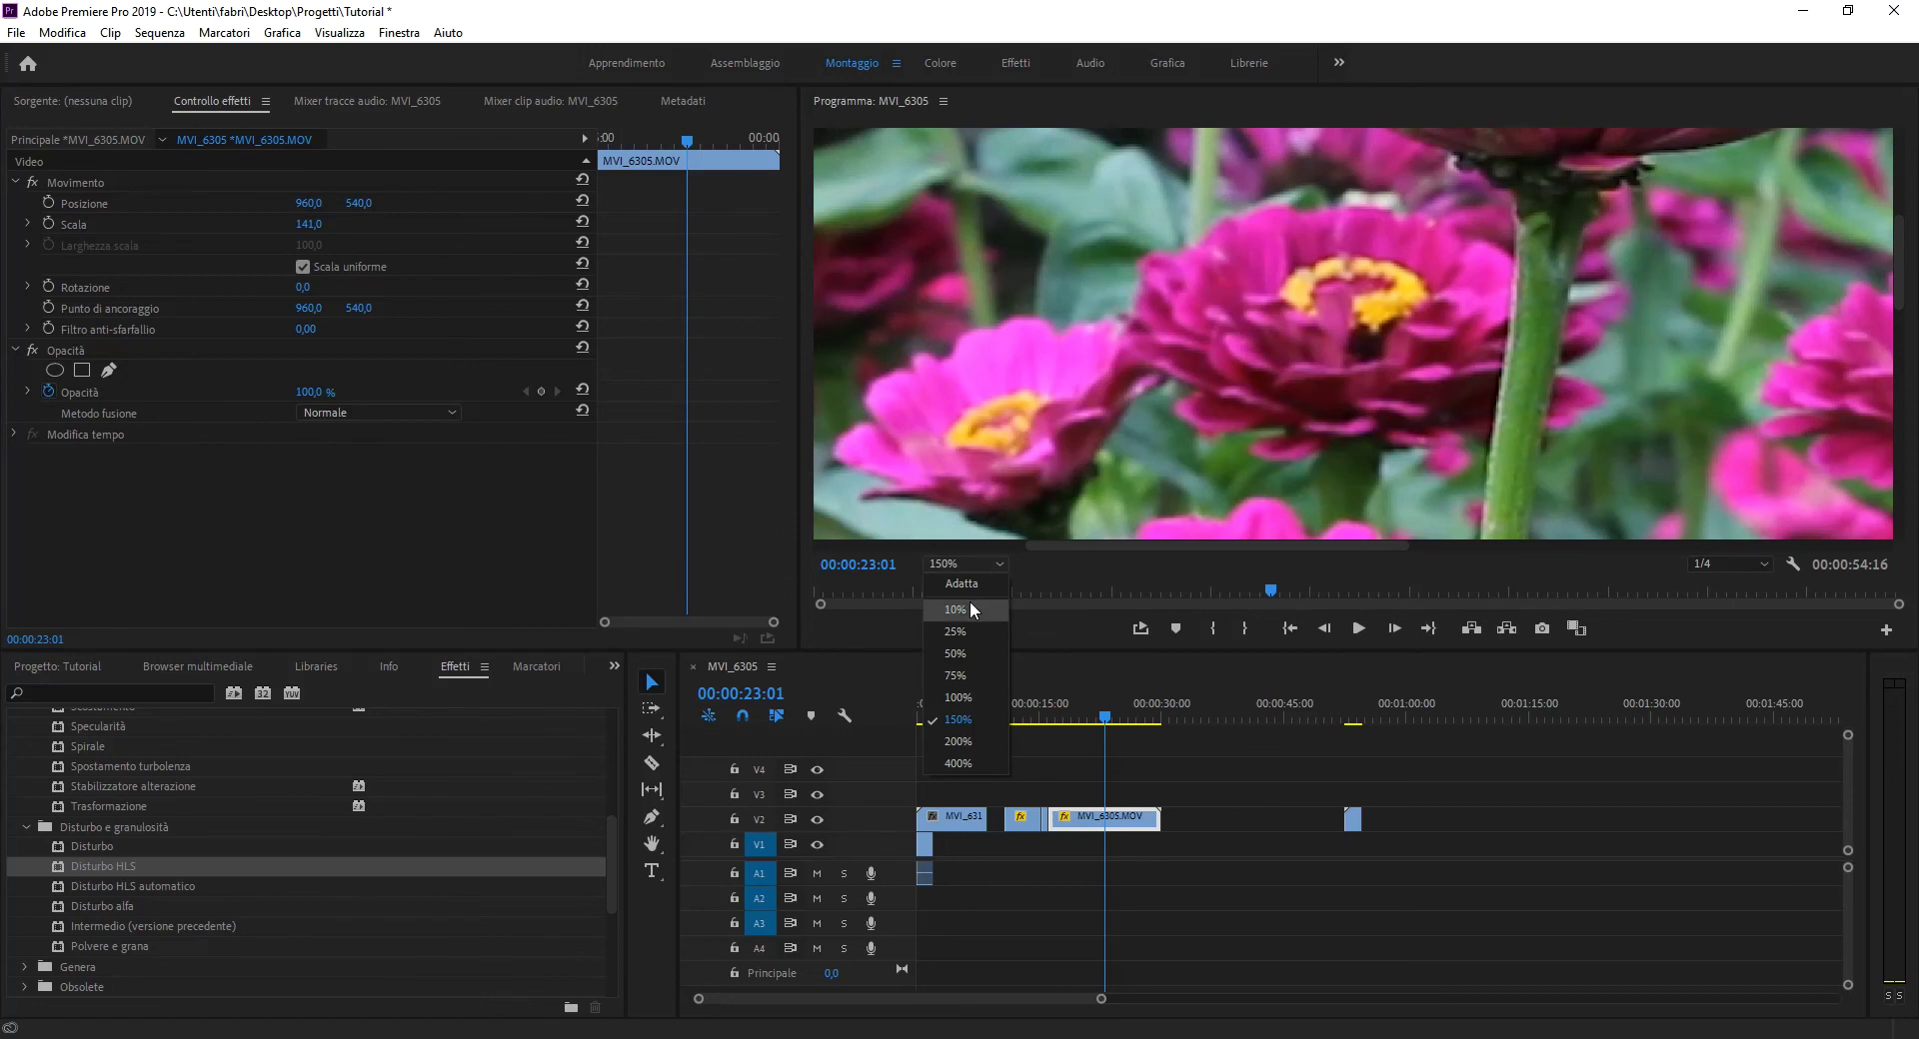
left_click(970, 600)
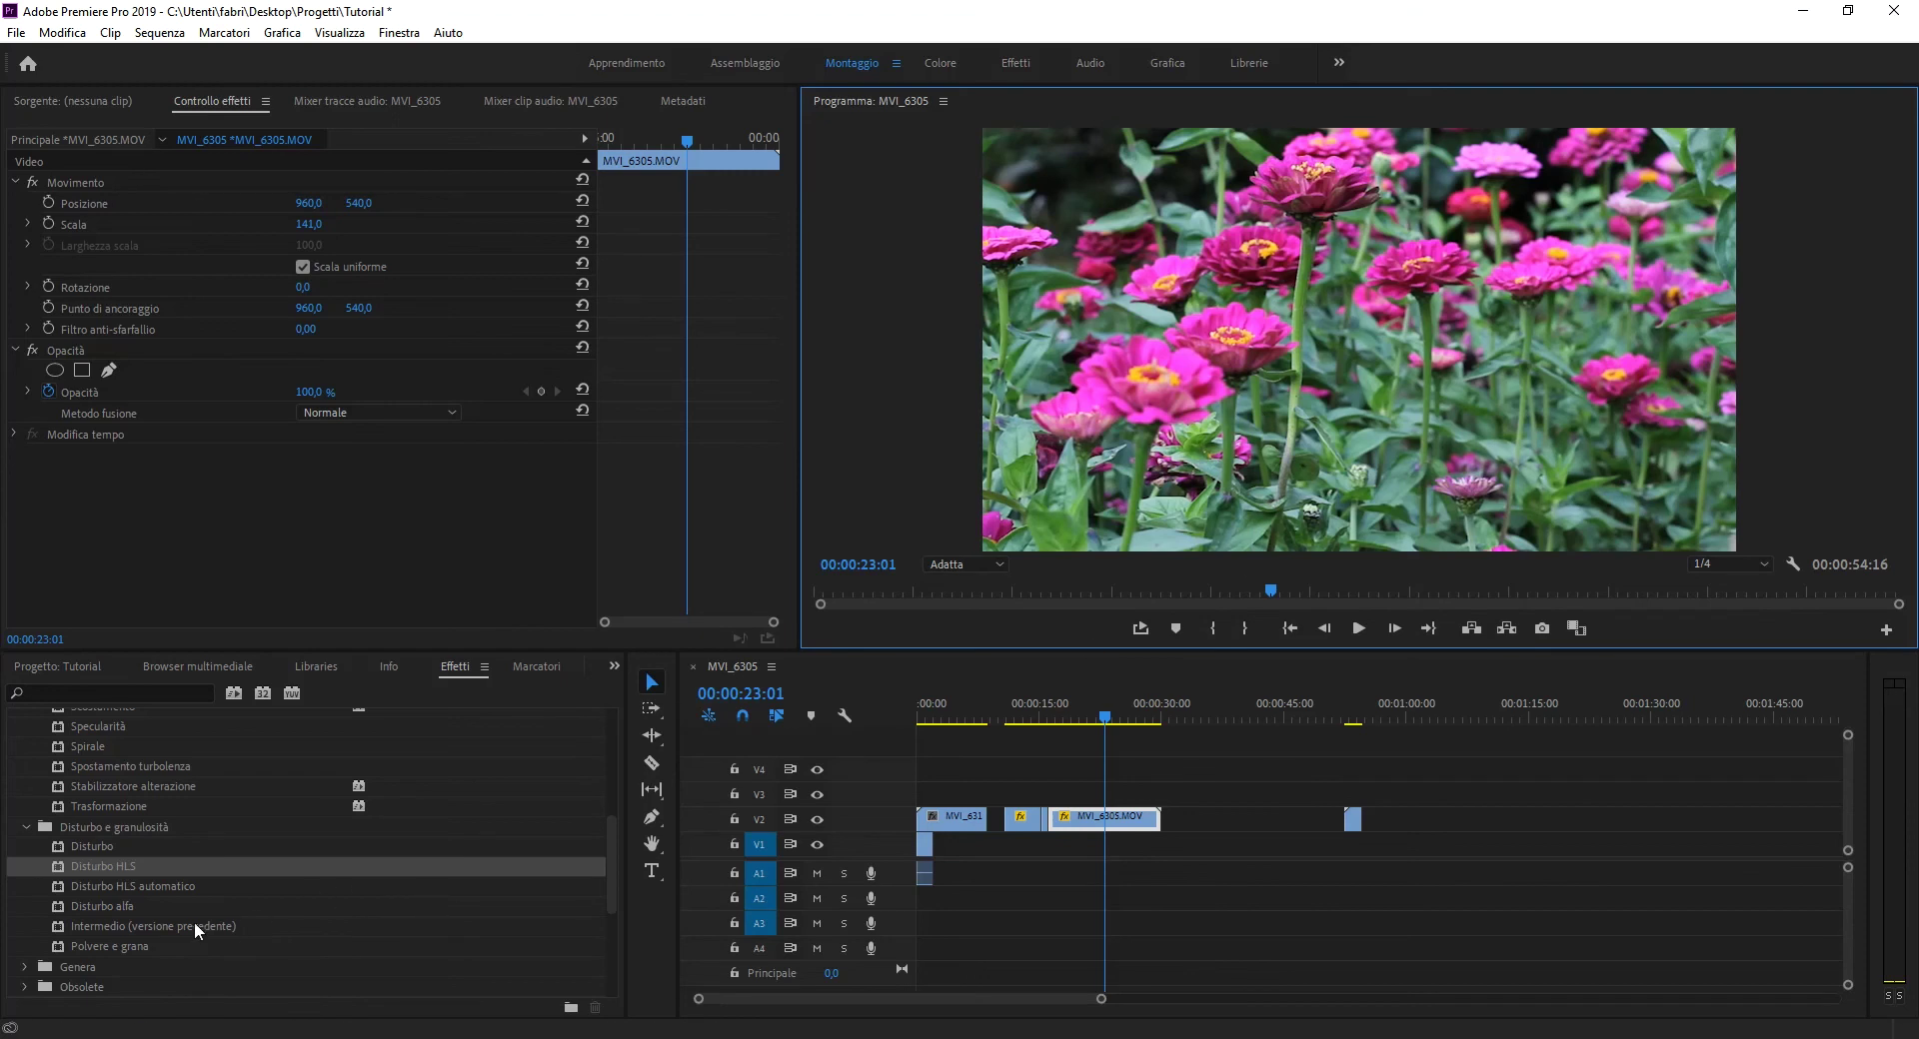
left_click_drag(108, 907, 1135, 822)
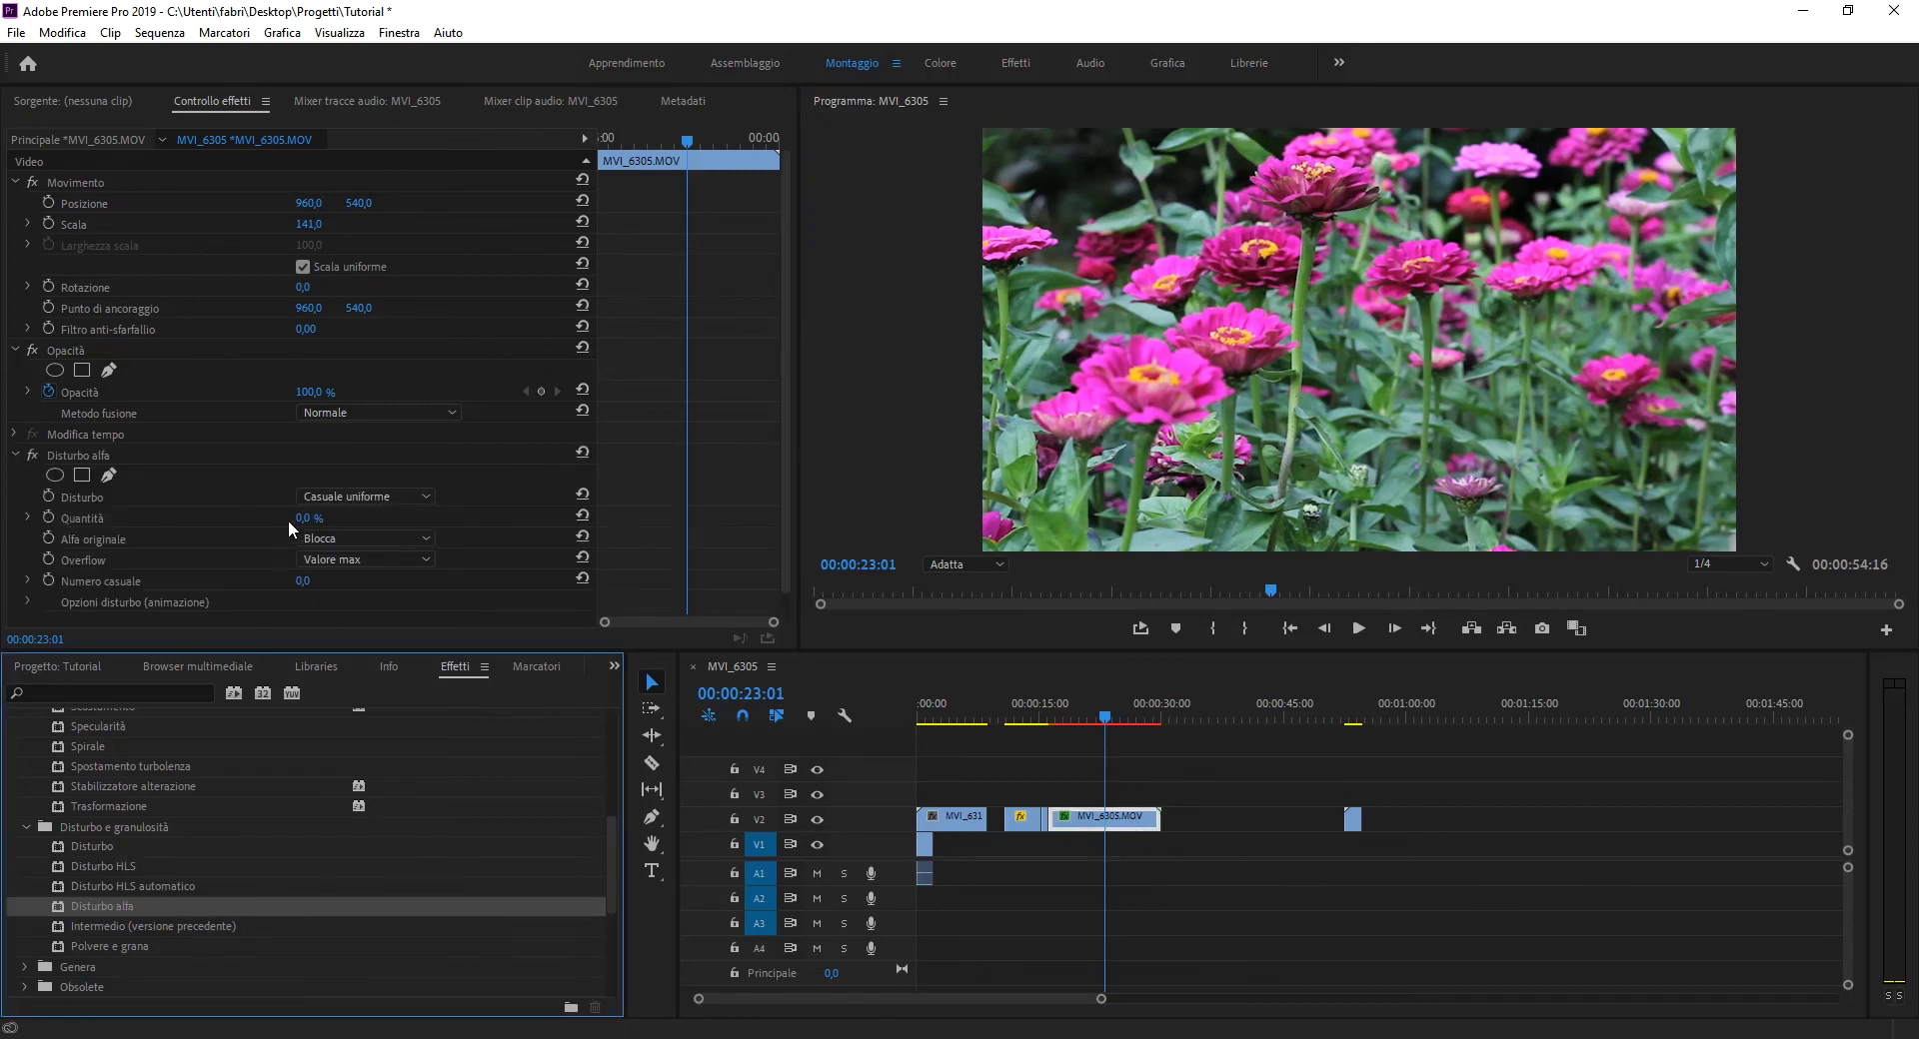
left_click_drag(305, 520, 362, 520)
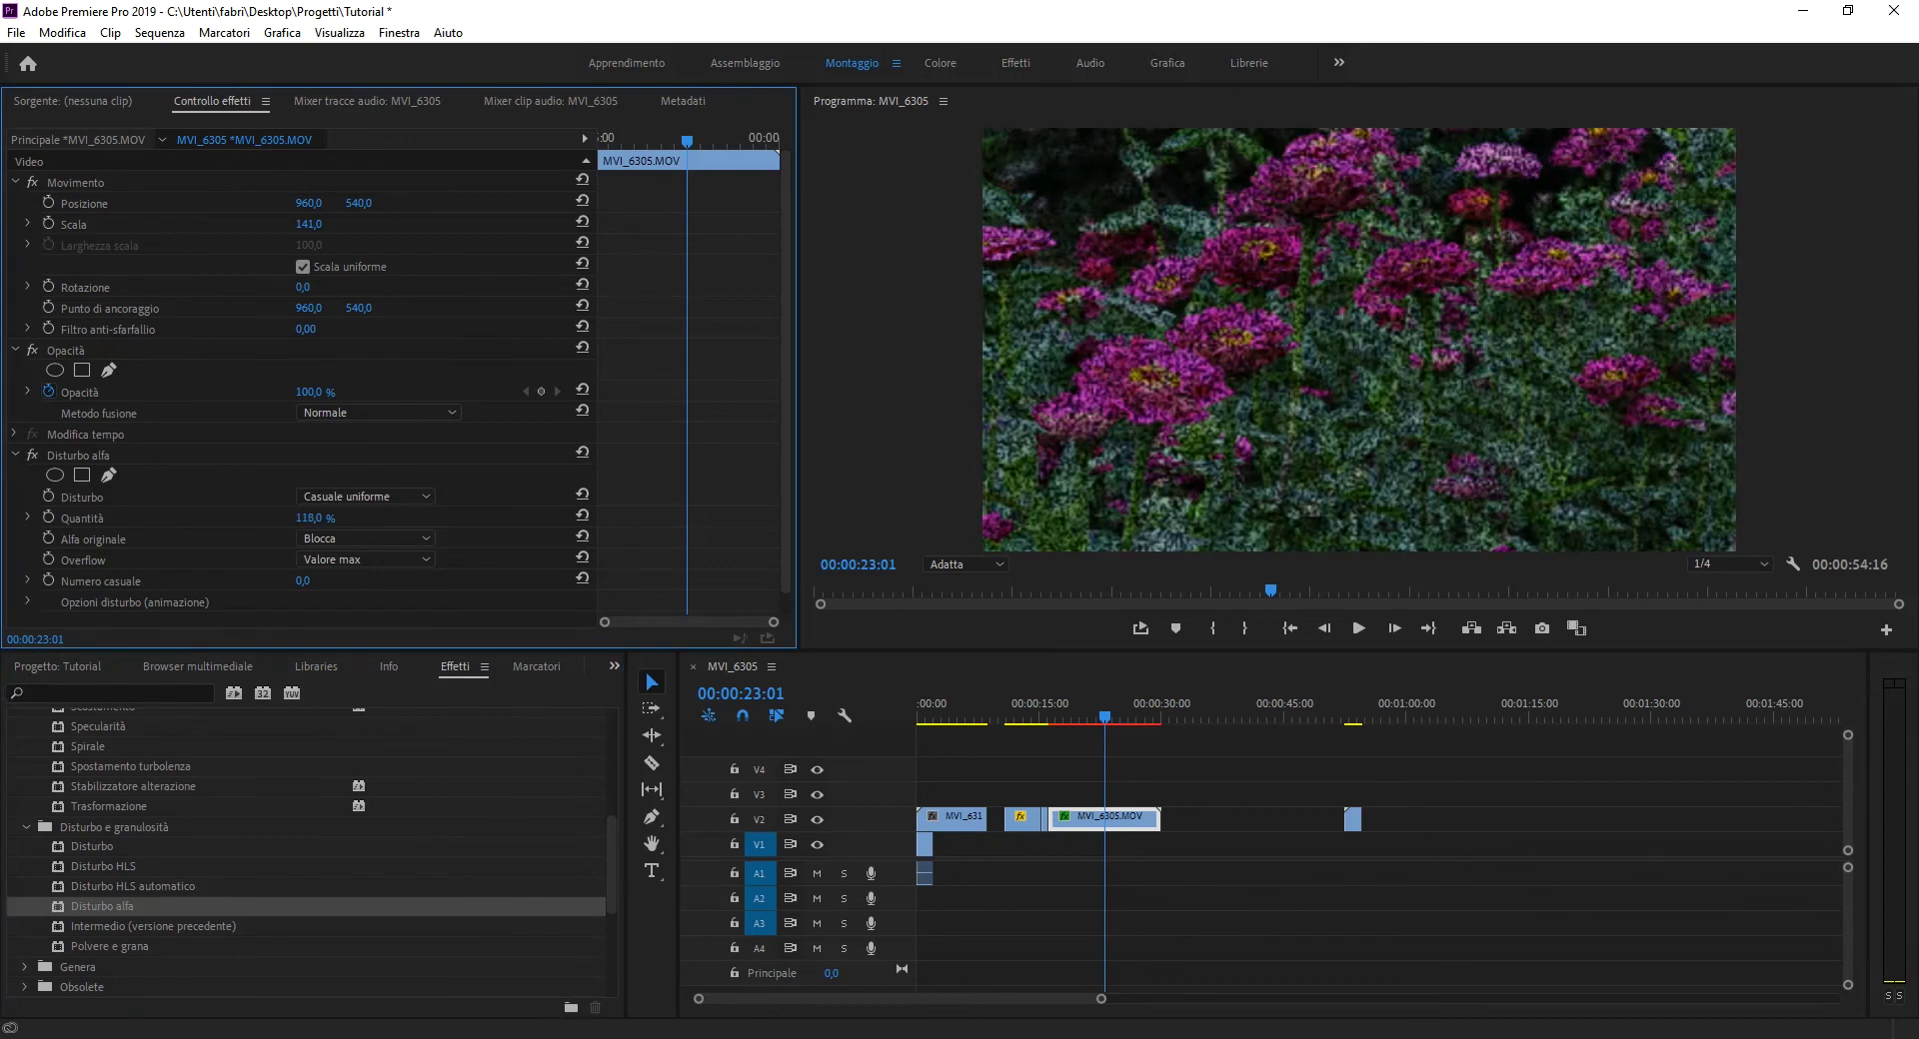
left_click(82, 452)
key("Delete")
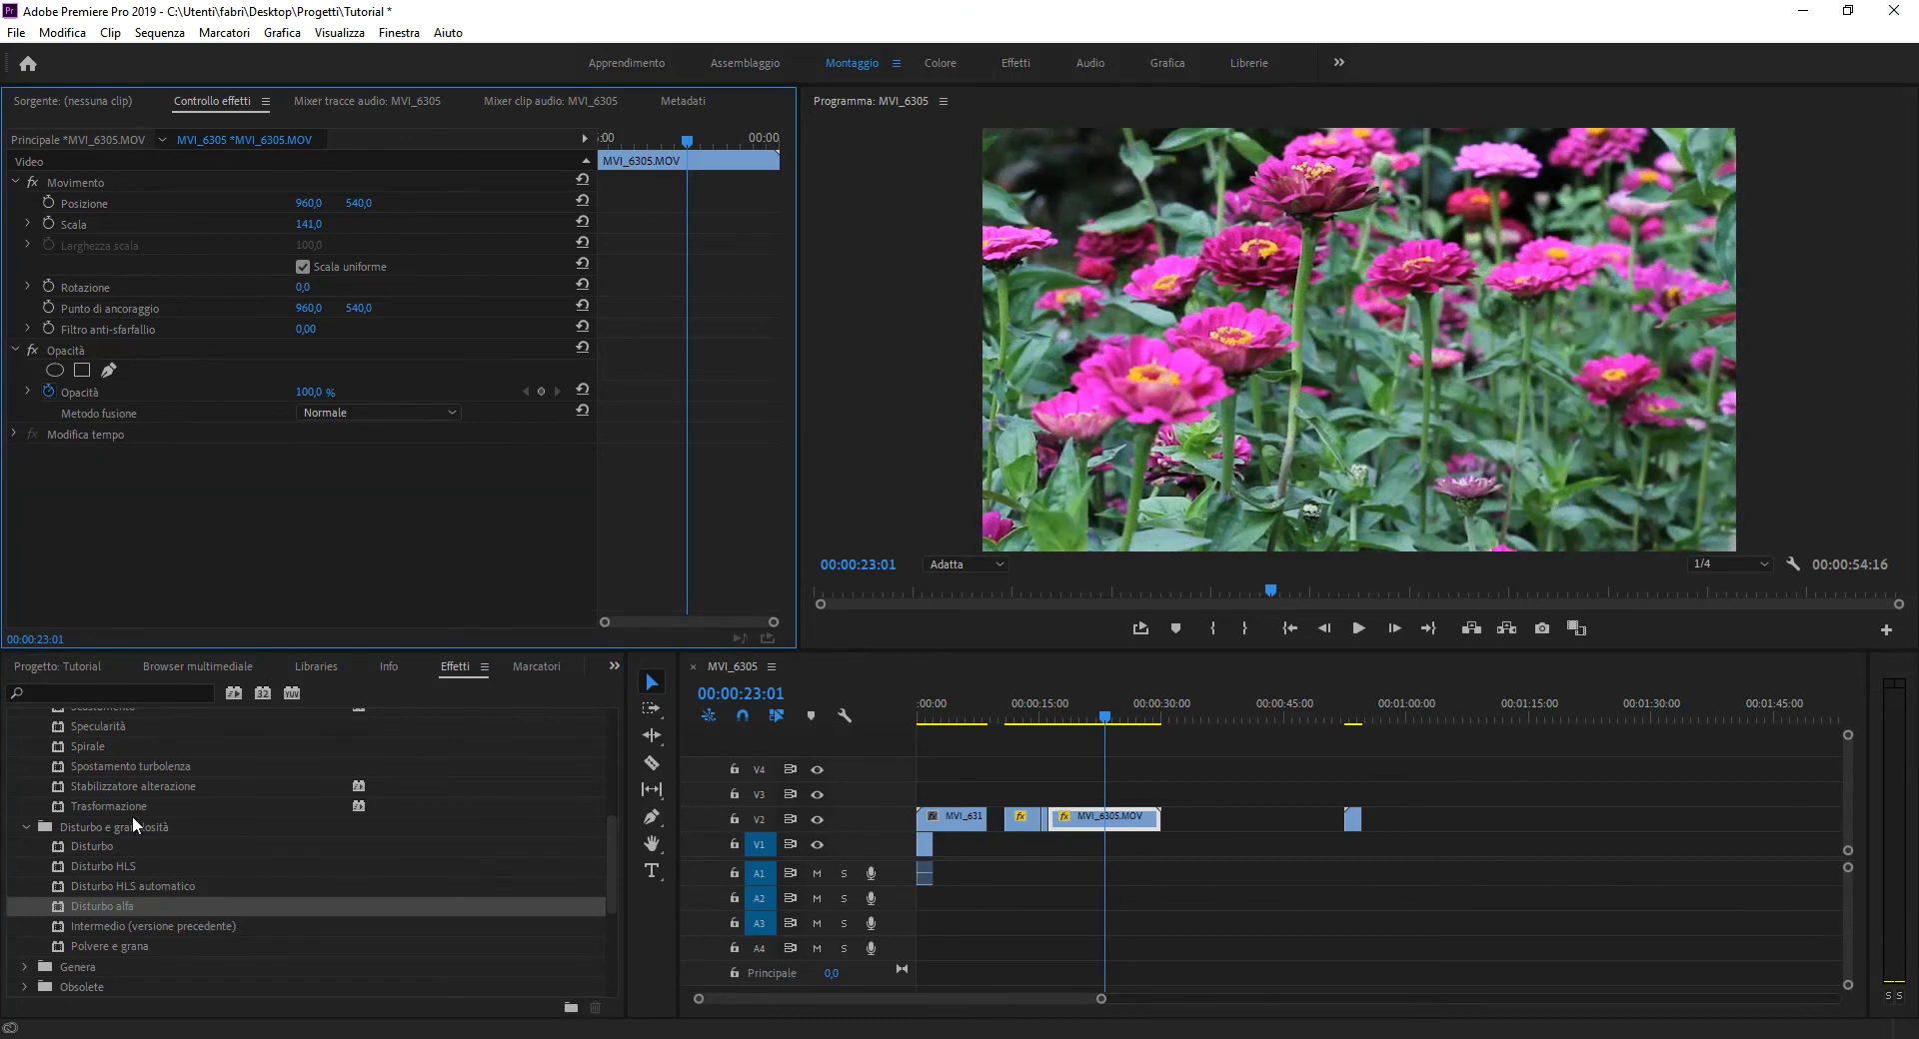
Apply Polvere e grana to MVI_6305.MOV with radius raised to 5 and play a preview
left_click_drag(114, 939, 1104, 817)
mouse_move(300, 497)
left_mouse_down()
mouse_move(345, 497)
mouse_move(305, 497)
mouse_move(322, 517)
left_mouse_up()
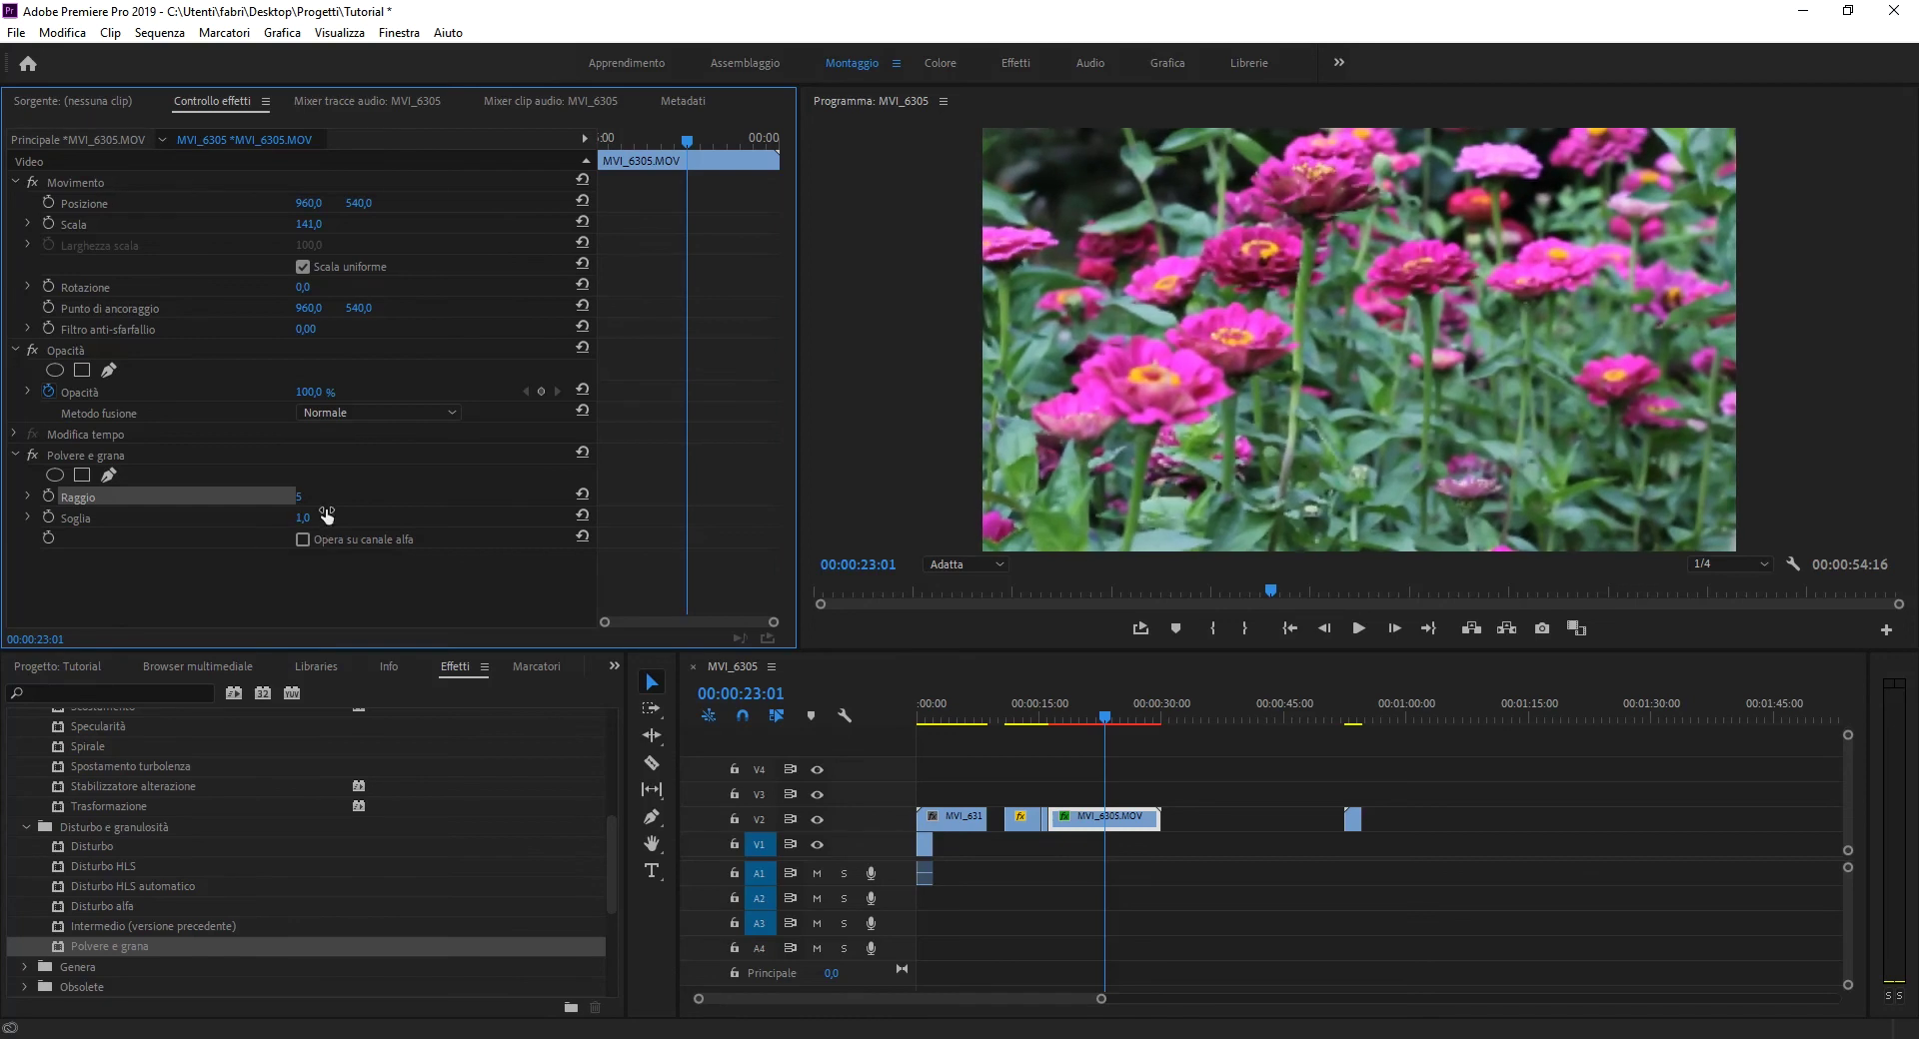
left_click(1359, 632)
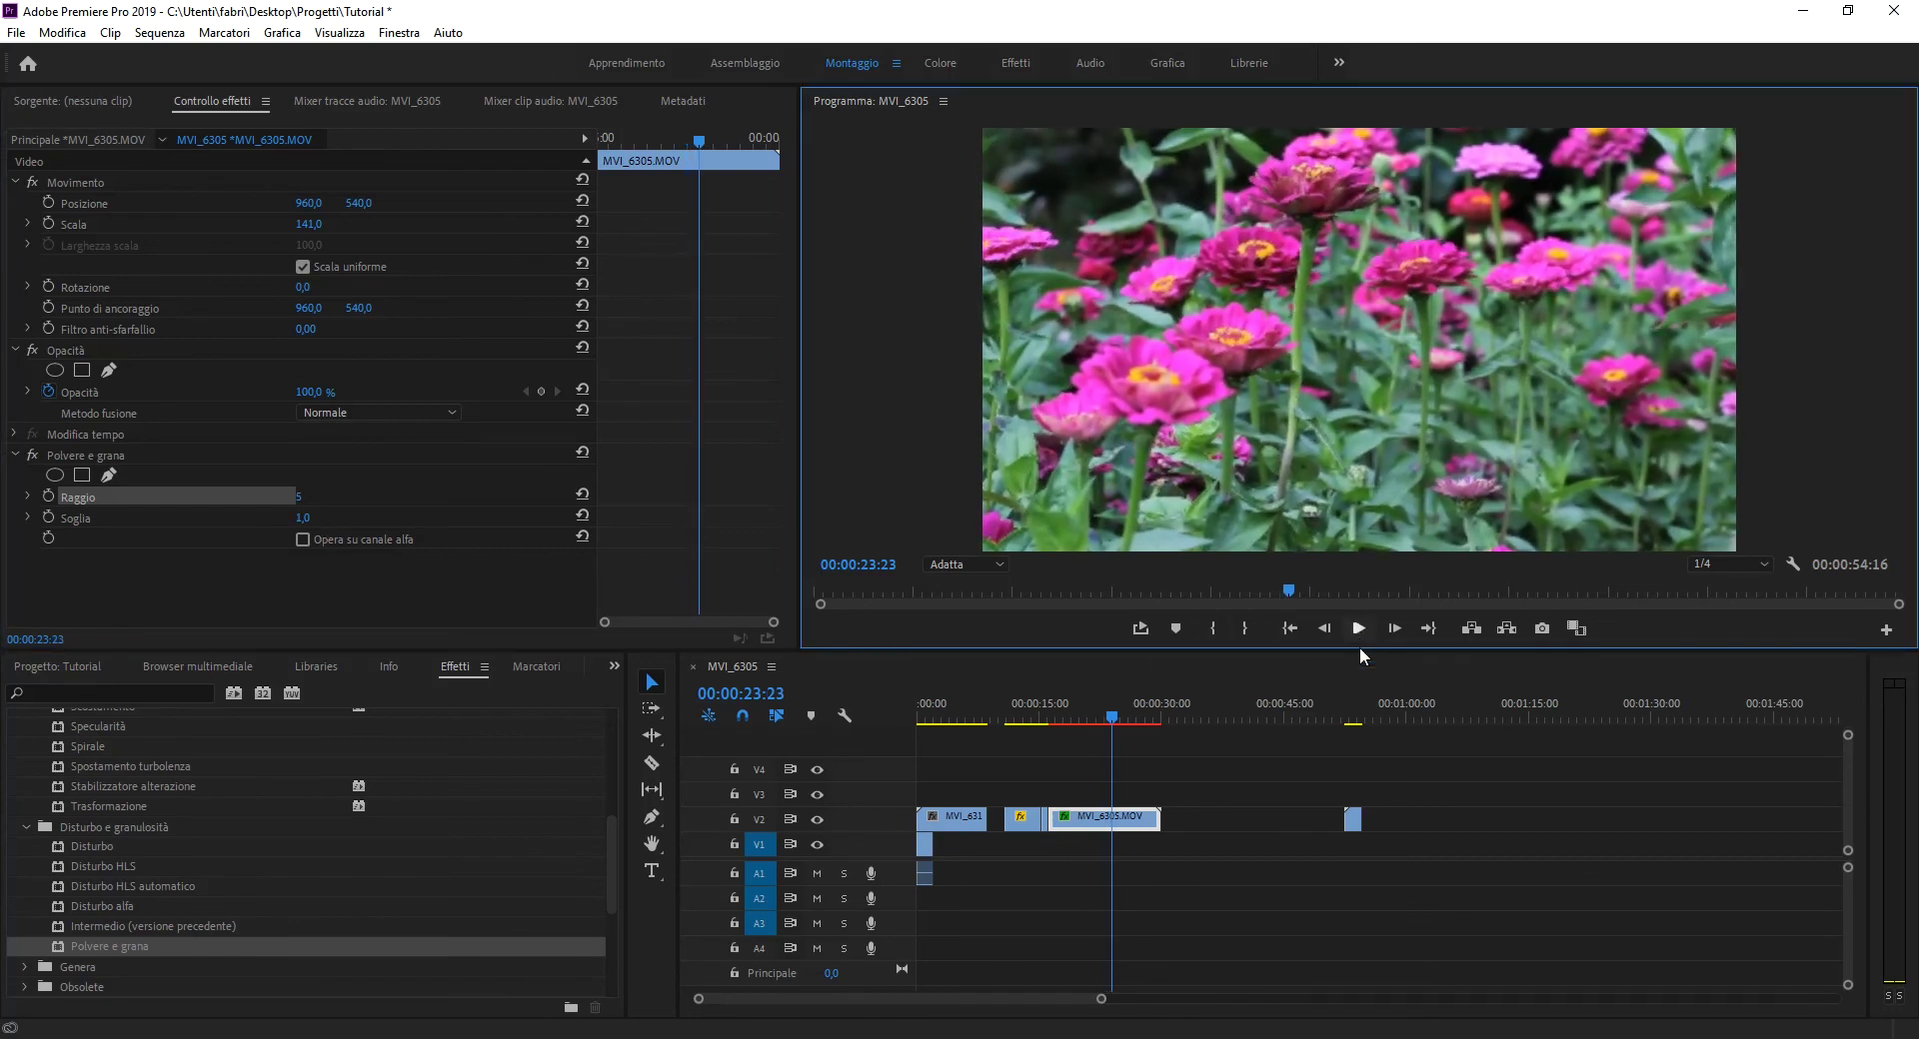
Remove the Polvere e grana effect from MVI_6305.MOV
left_click(96, 455)
key("Delete")
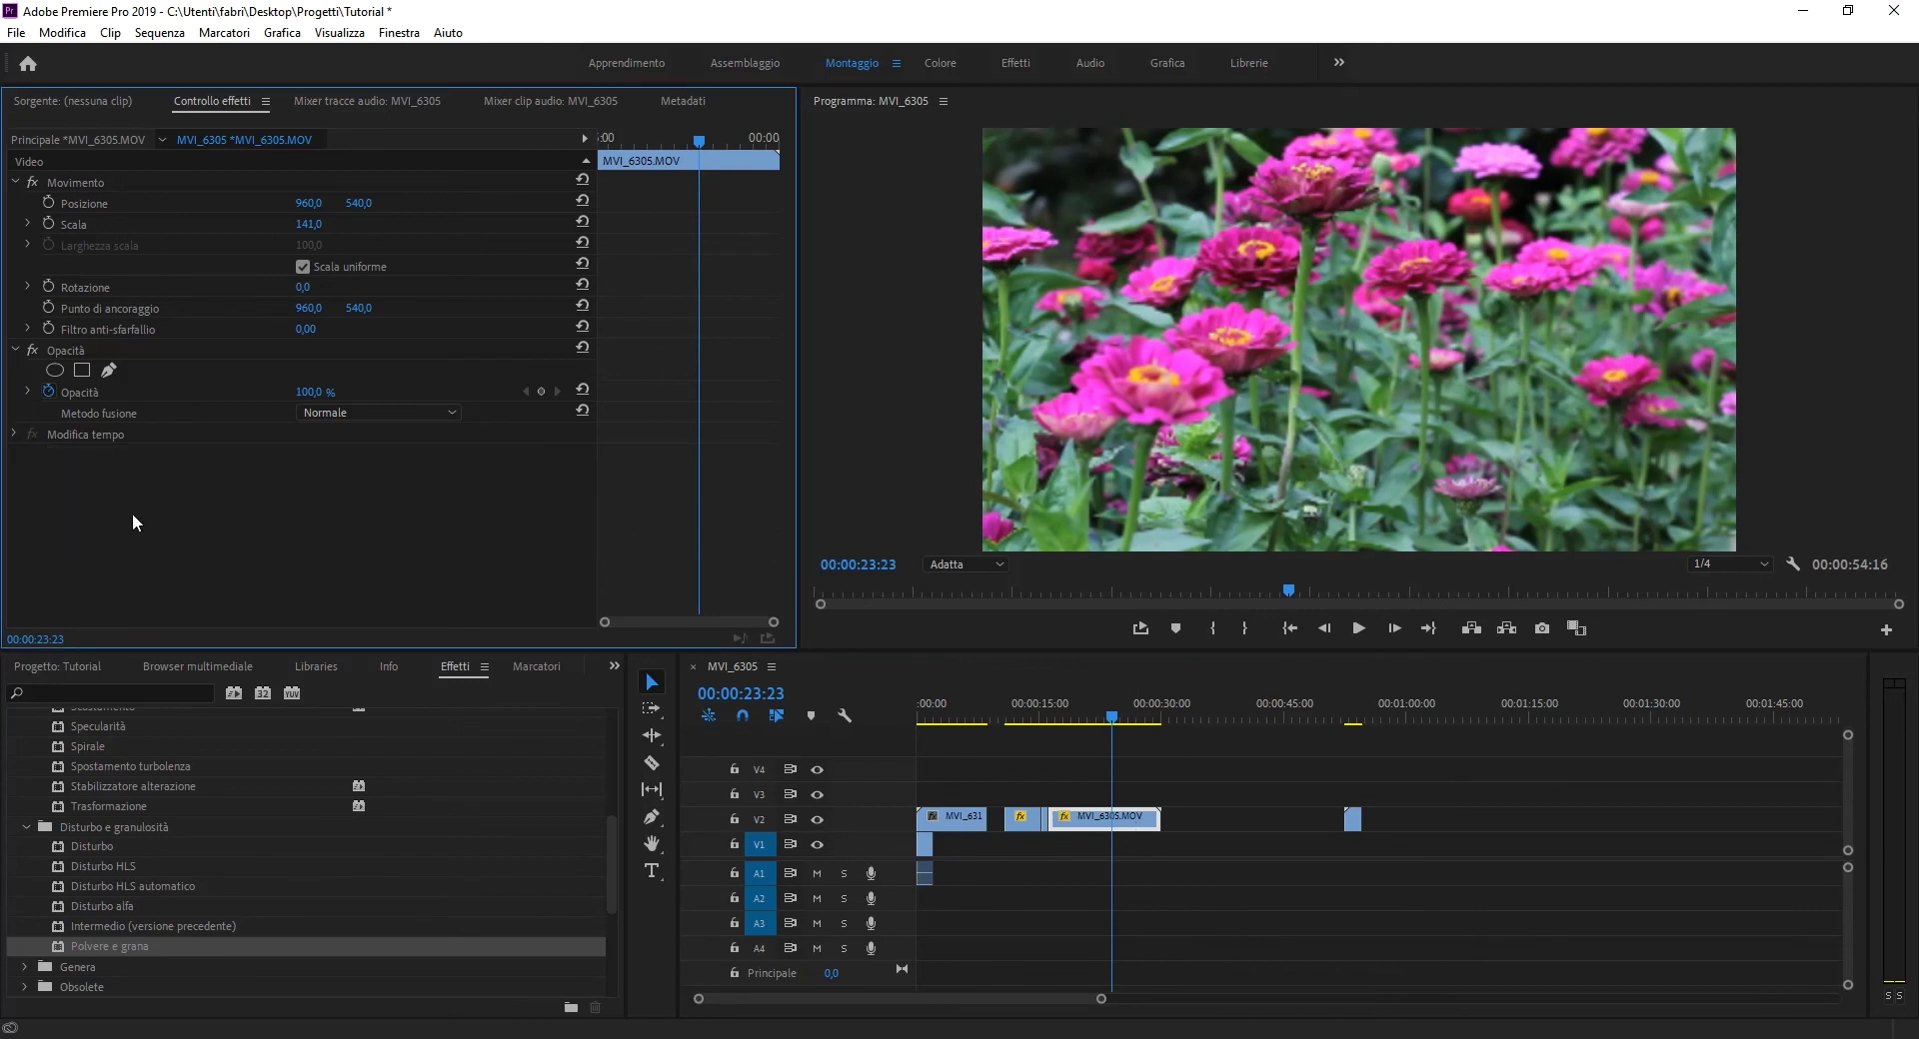
scroll(230, 859, "down", 2)
scroll(230, 860, "down", 2)
Browse past Genera into the Obsolete effects folder and select Colore automatico
left_click(24, 869)
left_click(24, 867)
scroll(30, 829, "down", 2)
left_click(24, 808)
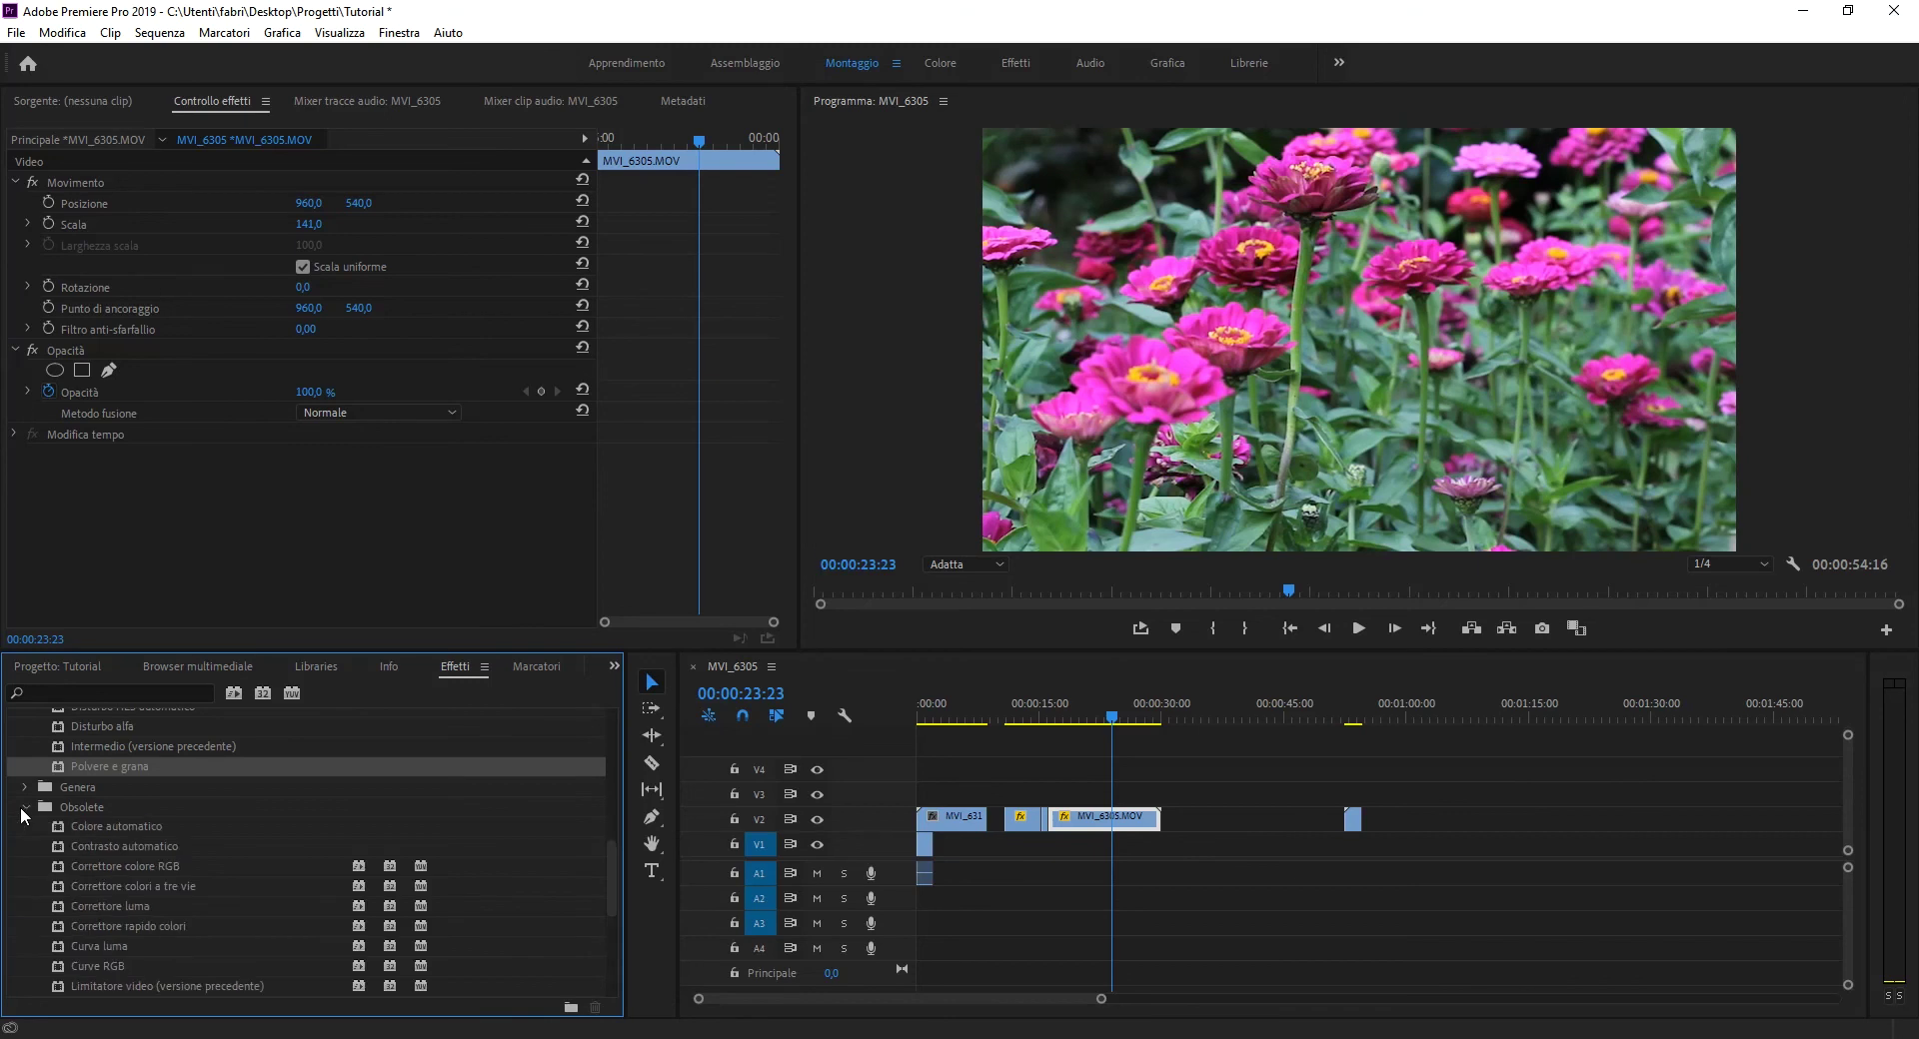
scroll(88, 836, "down", 2)
scroll(94, 842, "down", 2)
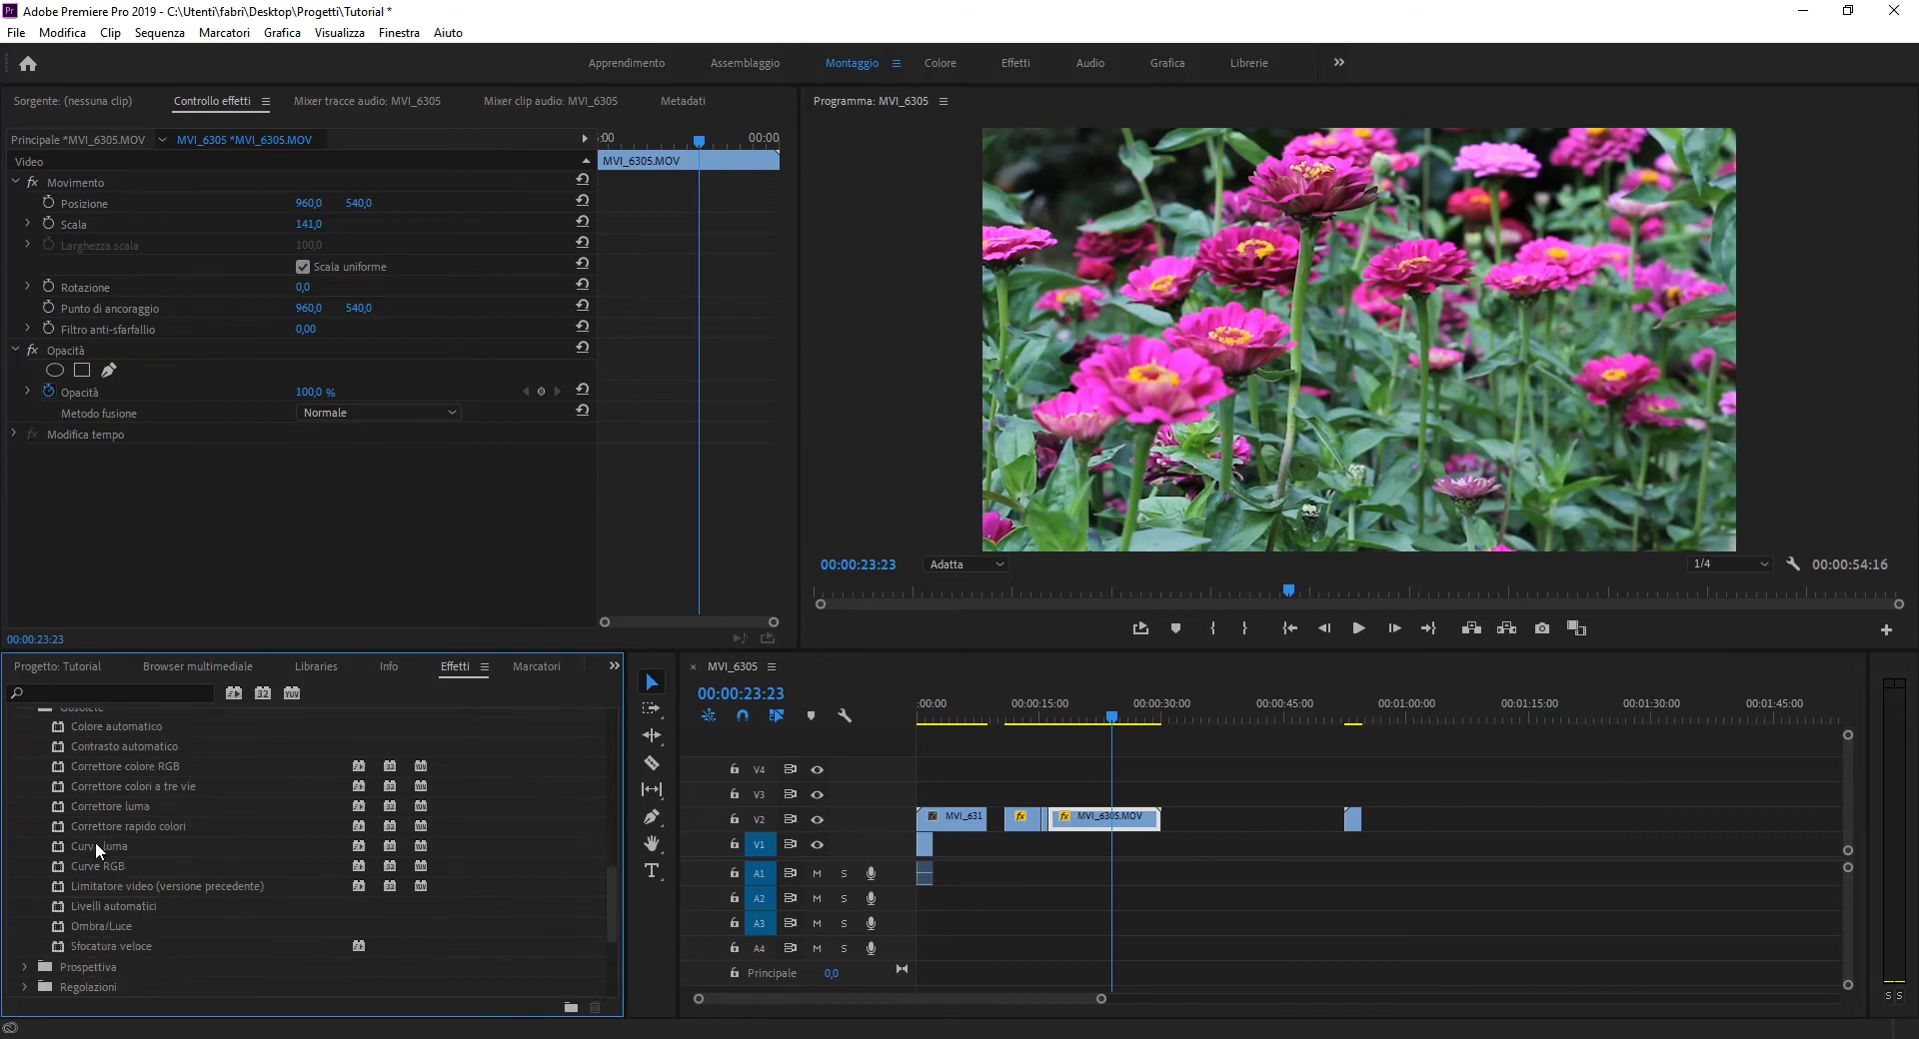
scroll(112, 785, "up", 2)
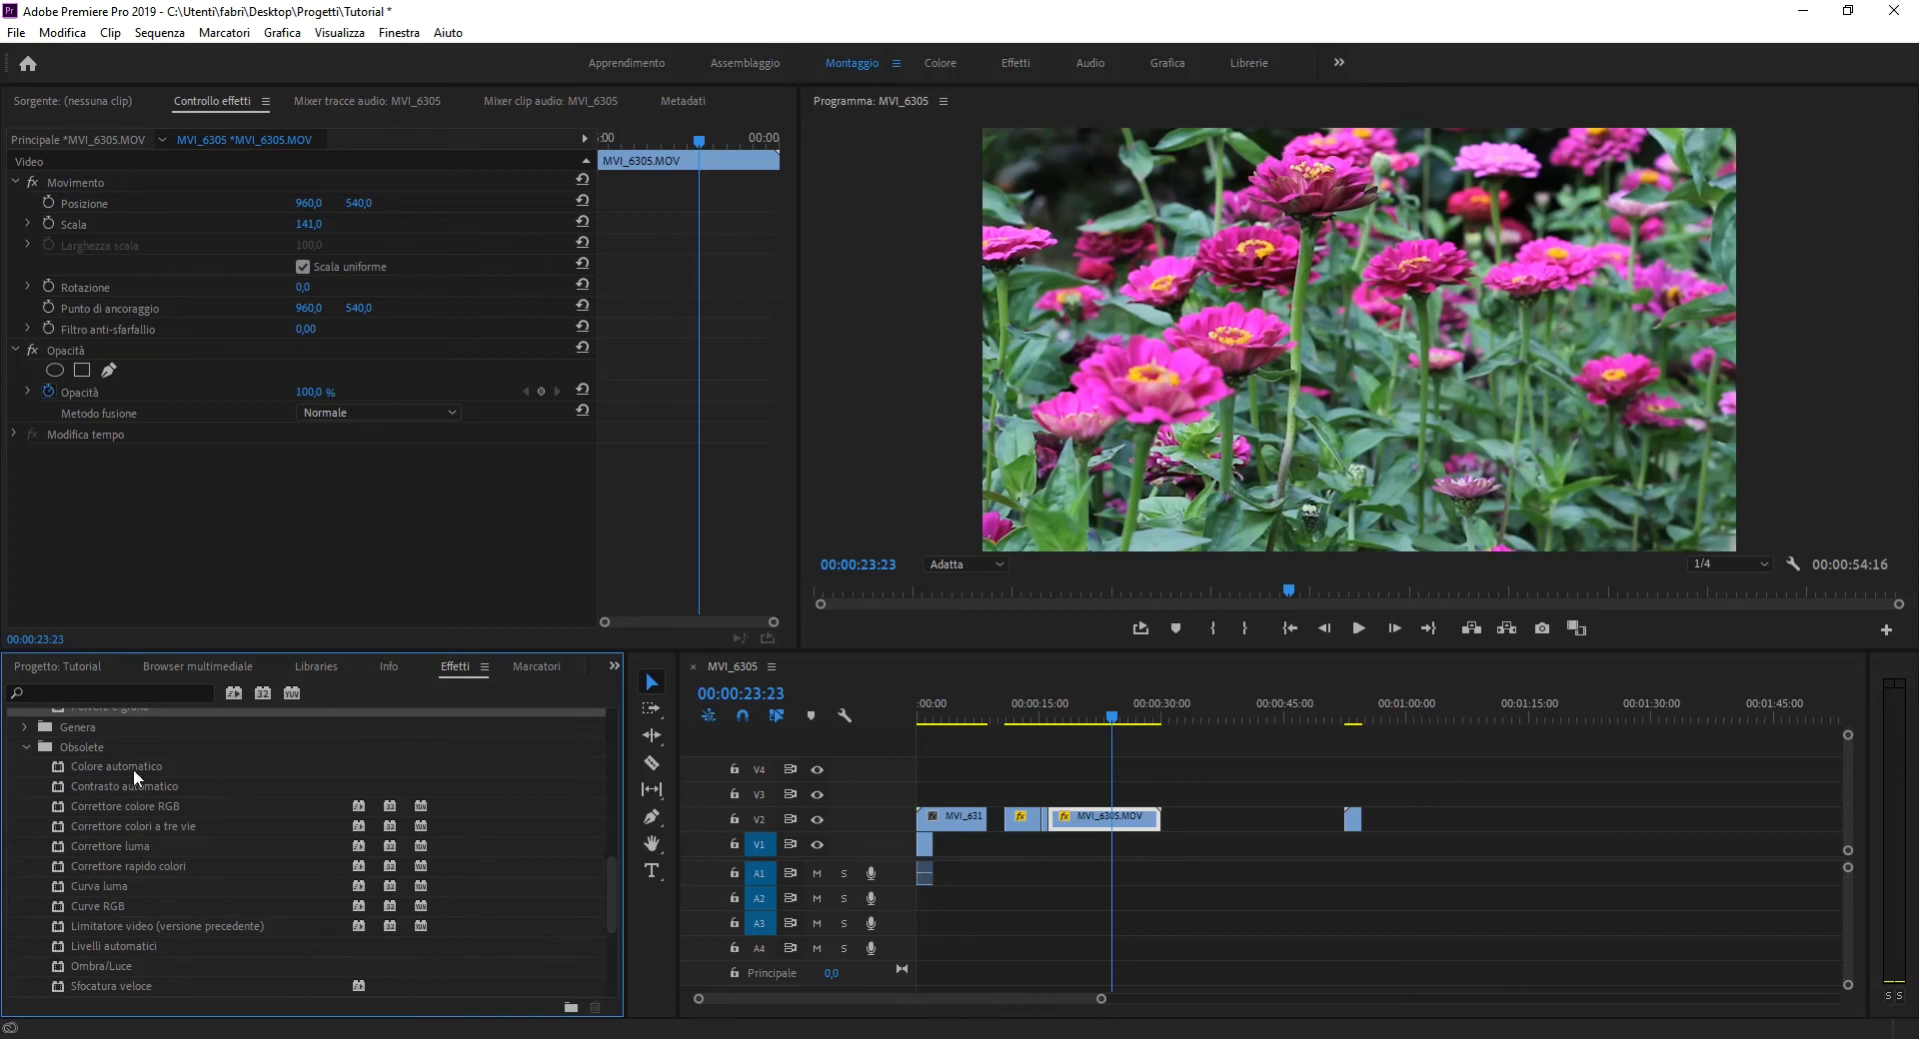
left_click(133, 768)
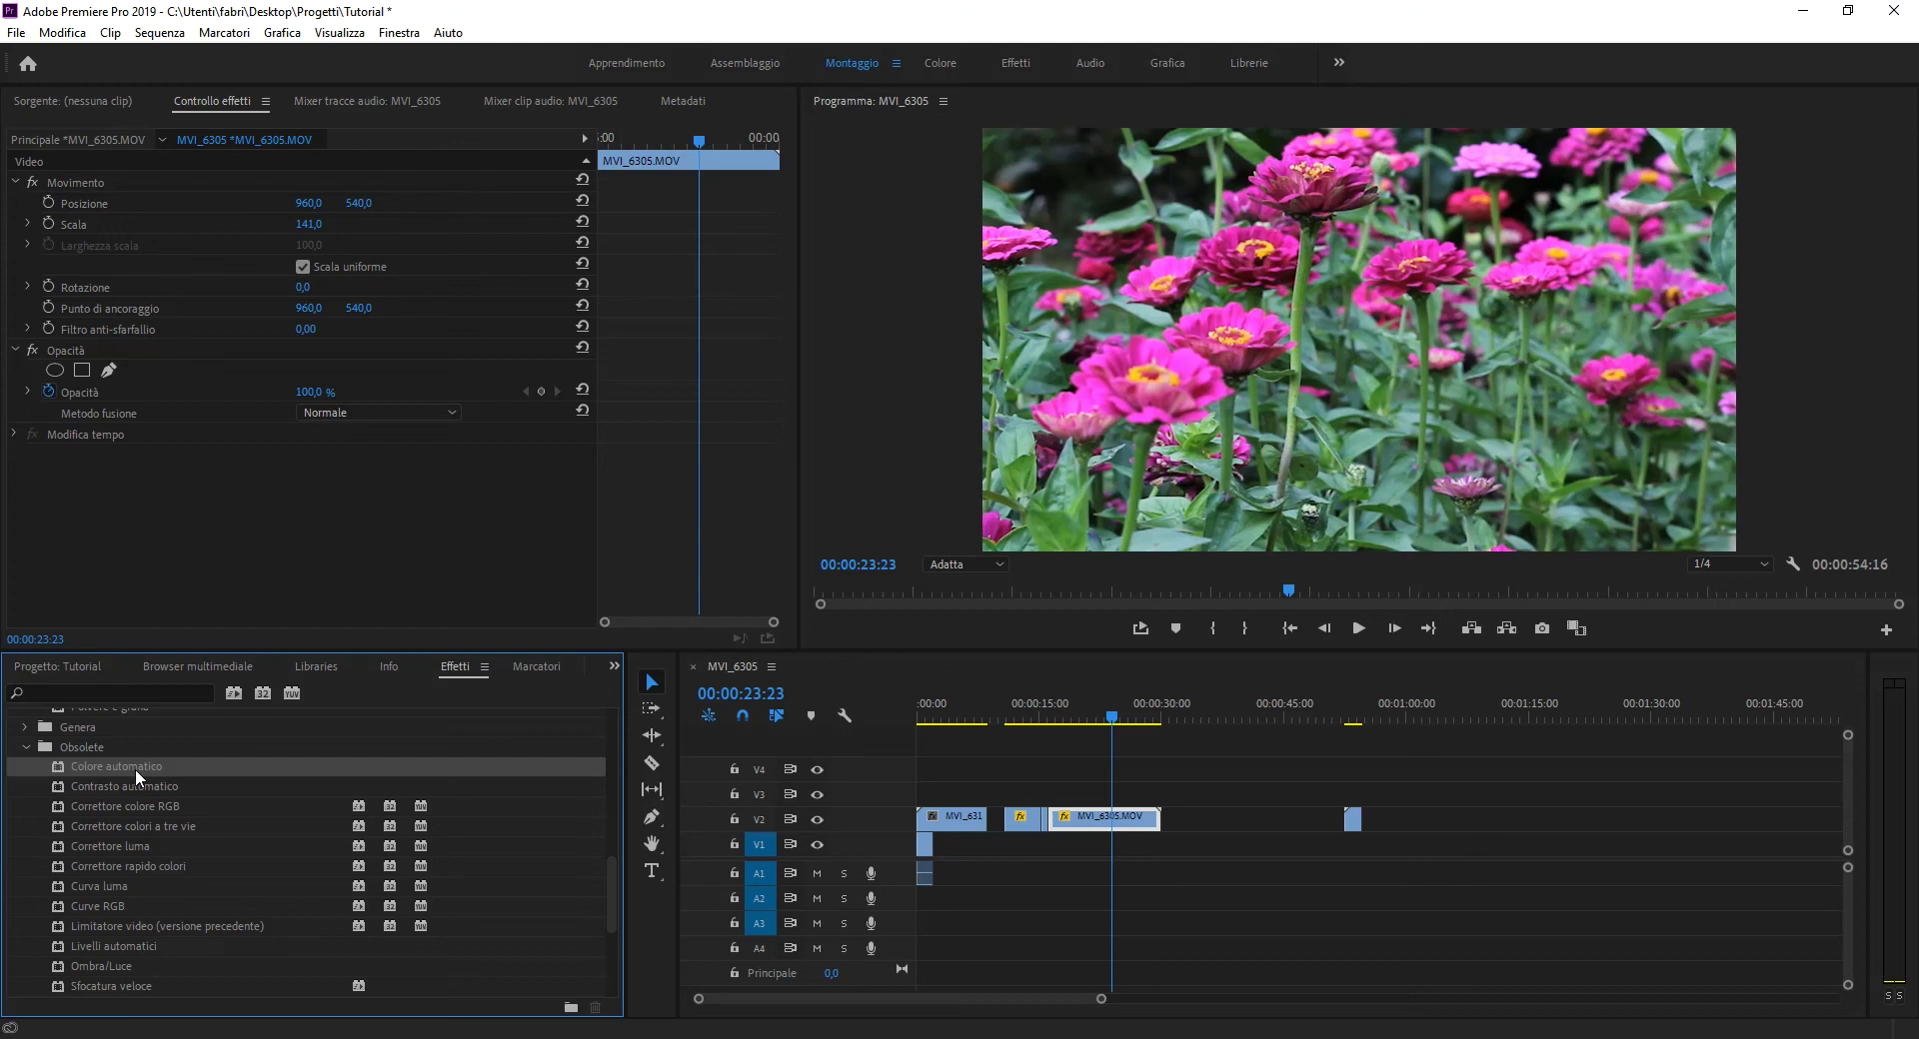
scroll(128, 811, "up", 3)
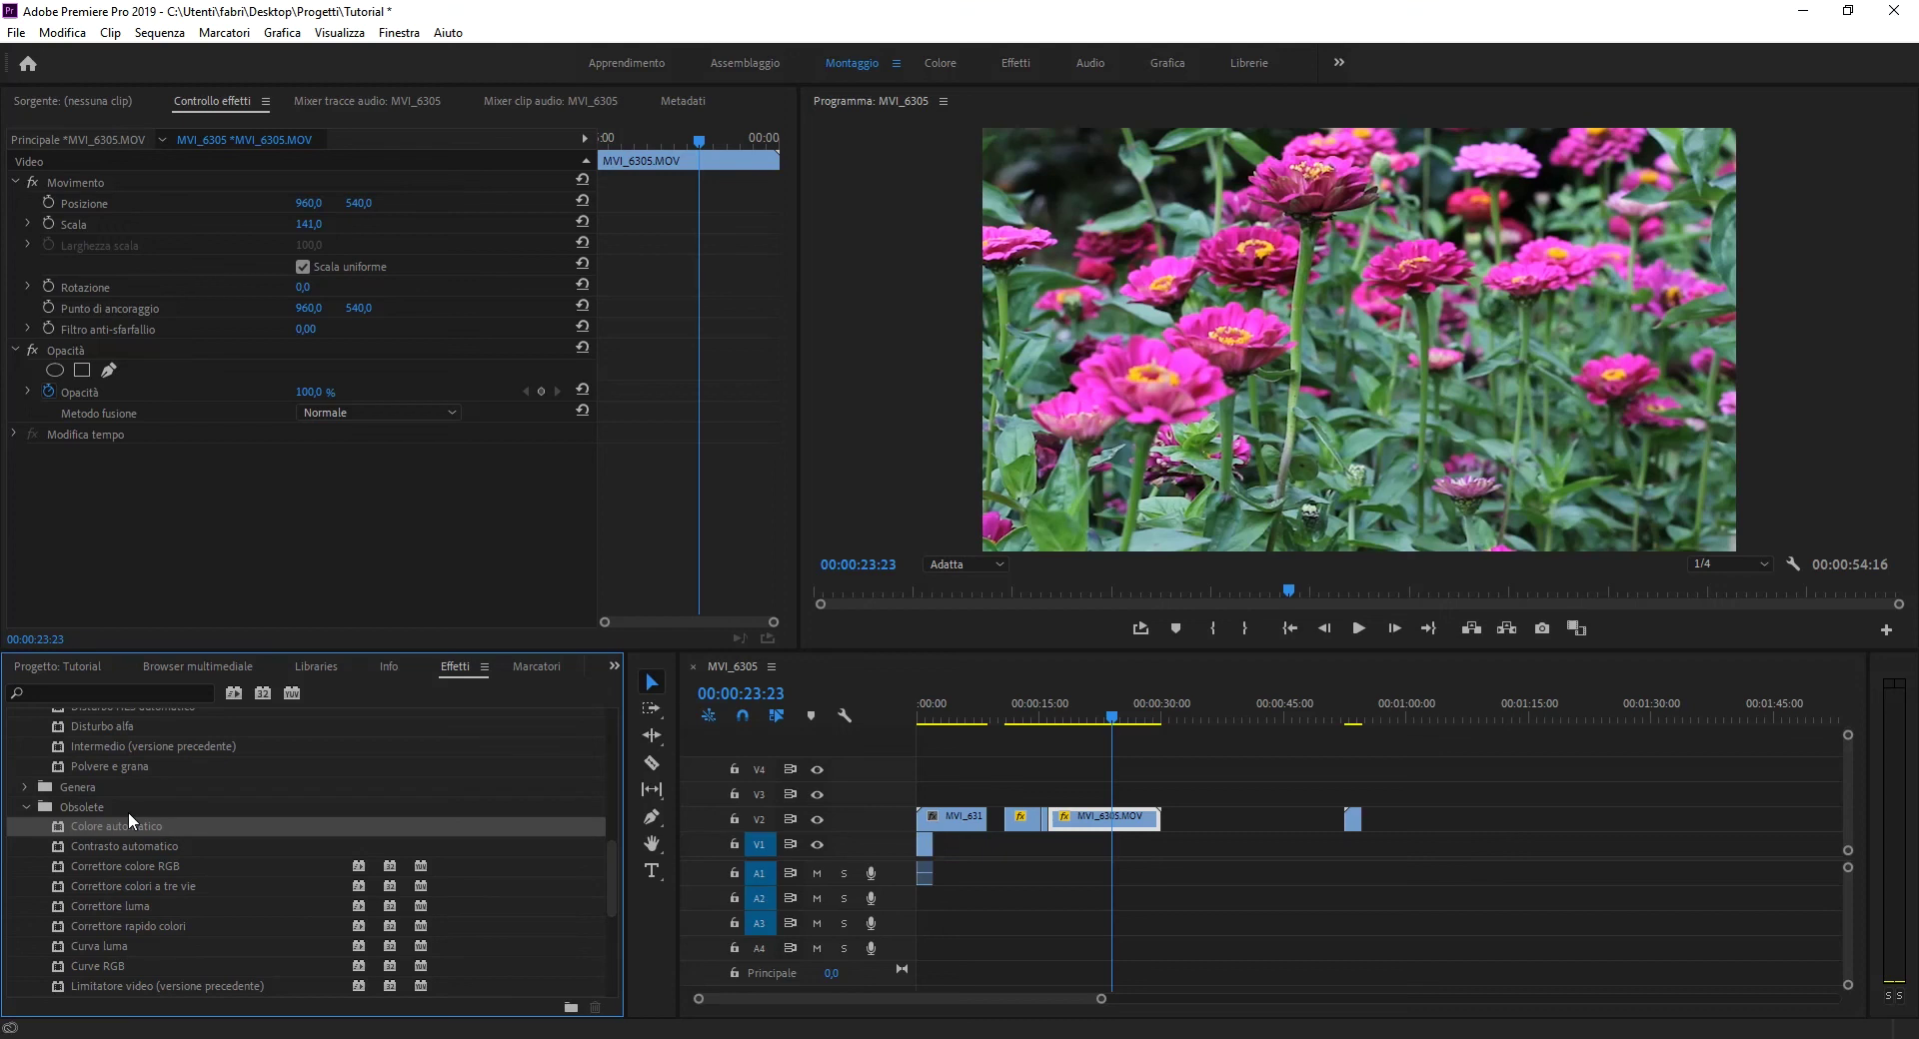
scroll(130, 829, "down", 3)
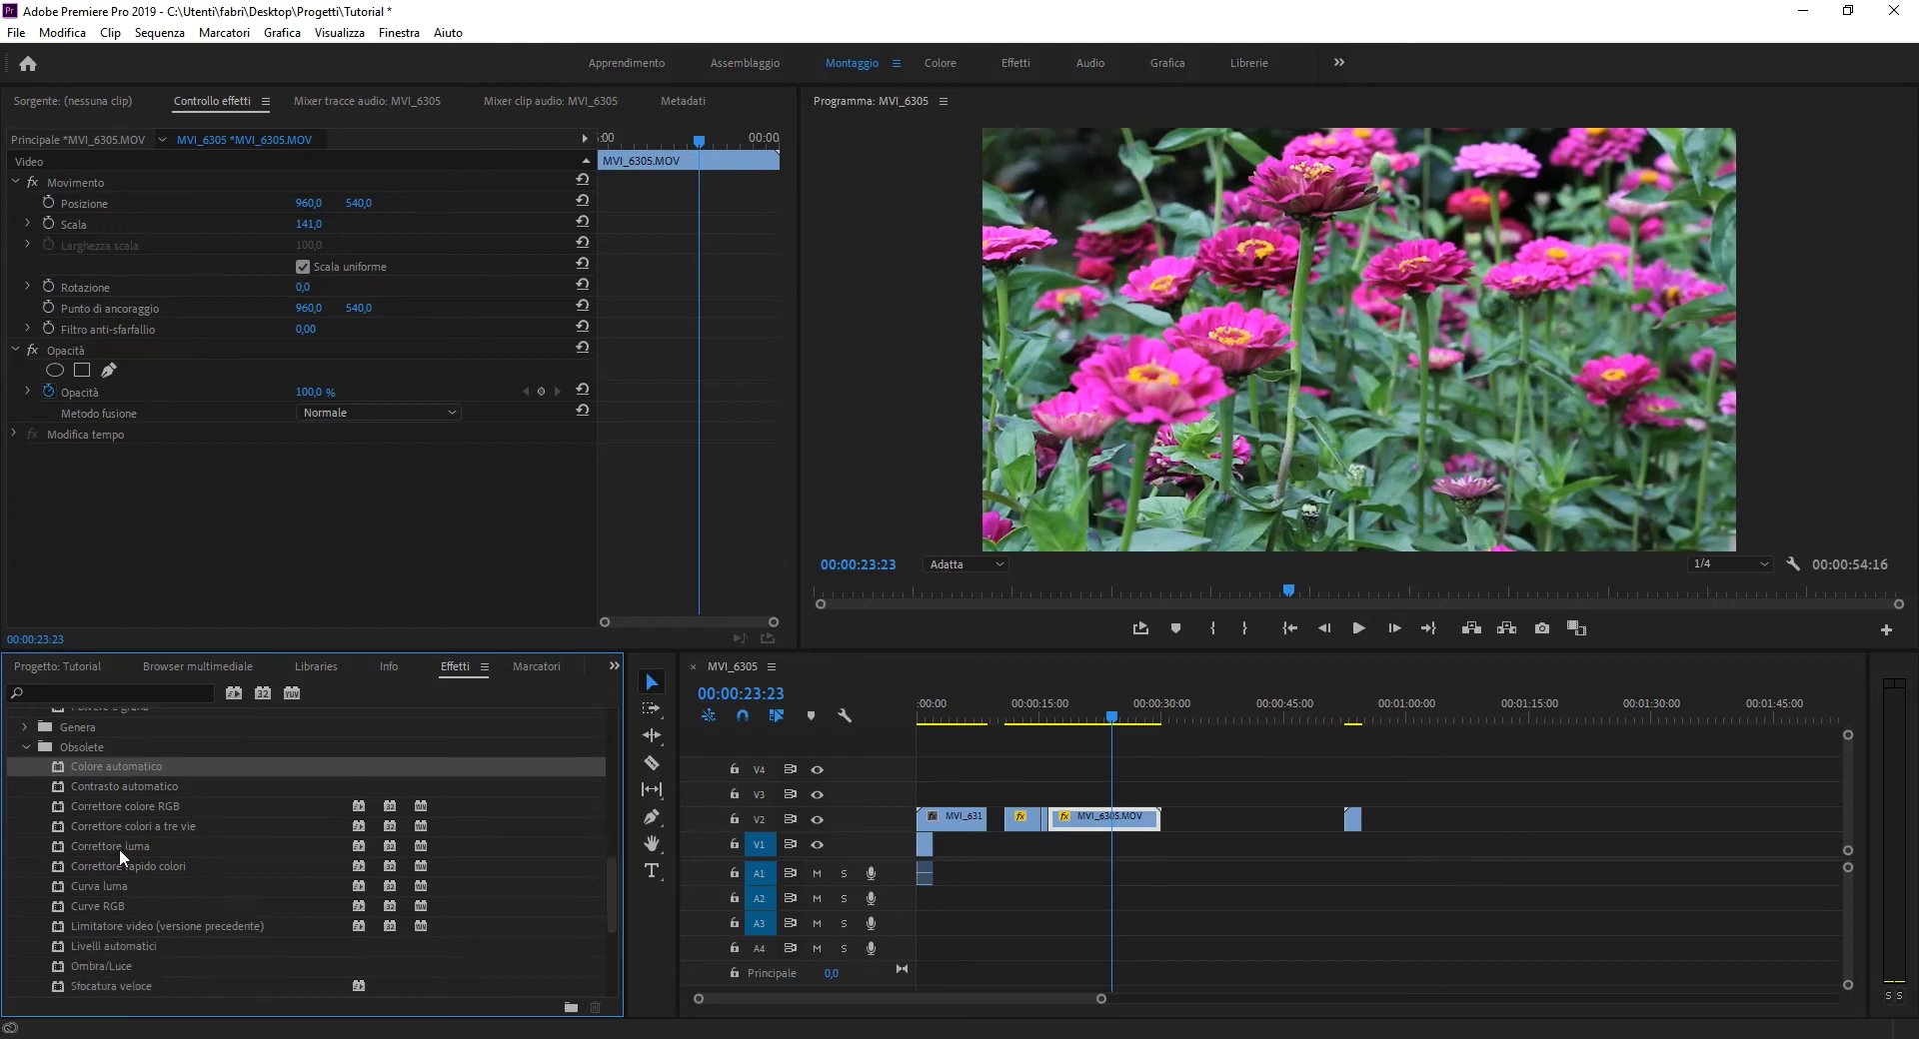
scroll(123, 860, "down", 2)
Apply Ombra/Luce to MVI_6305.MOV and raise its temporal smoothing to 4.60
left_click_drag(128, 933, 1105, 817)
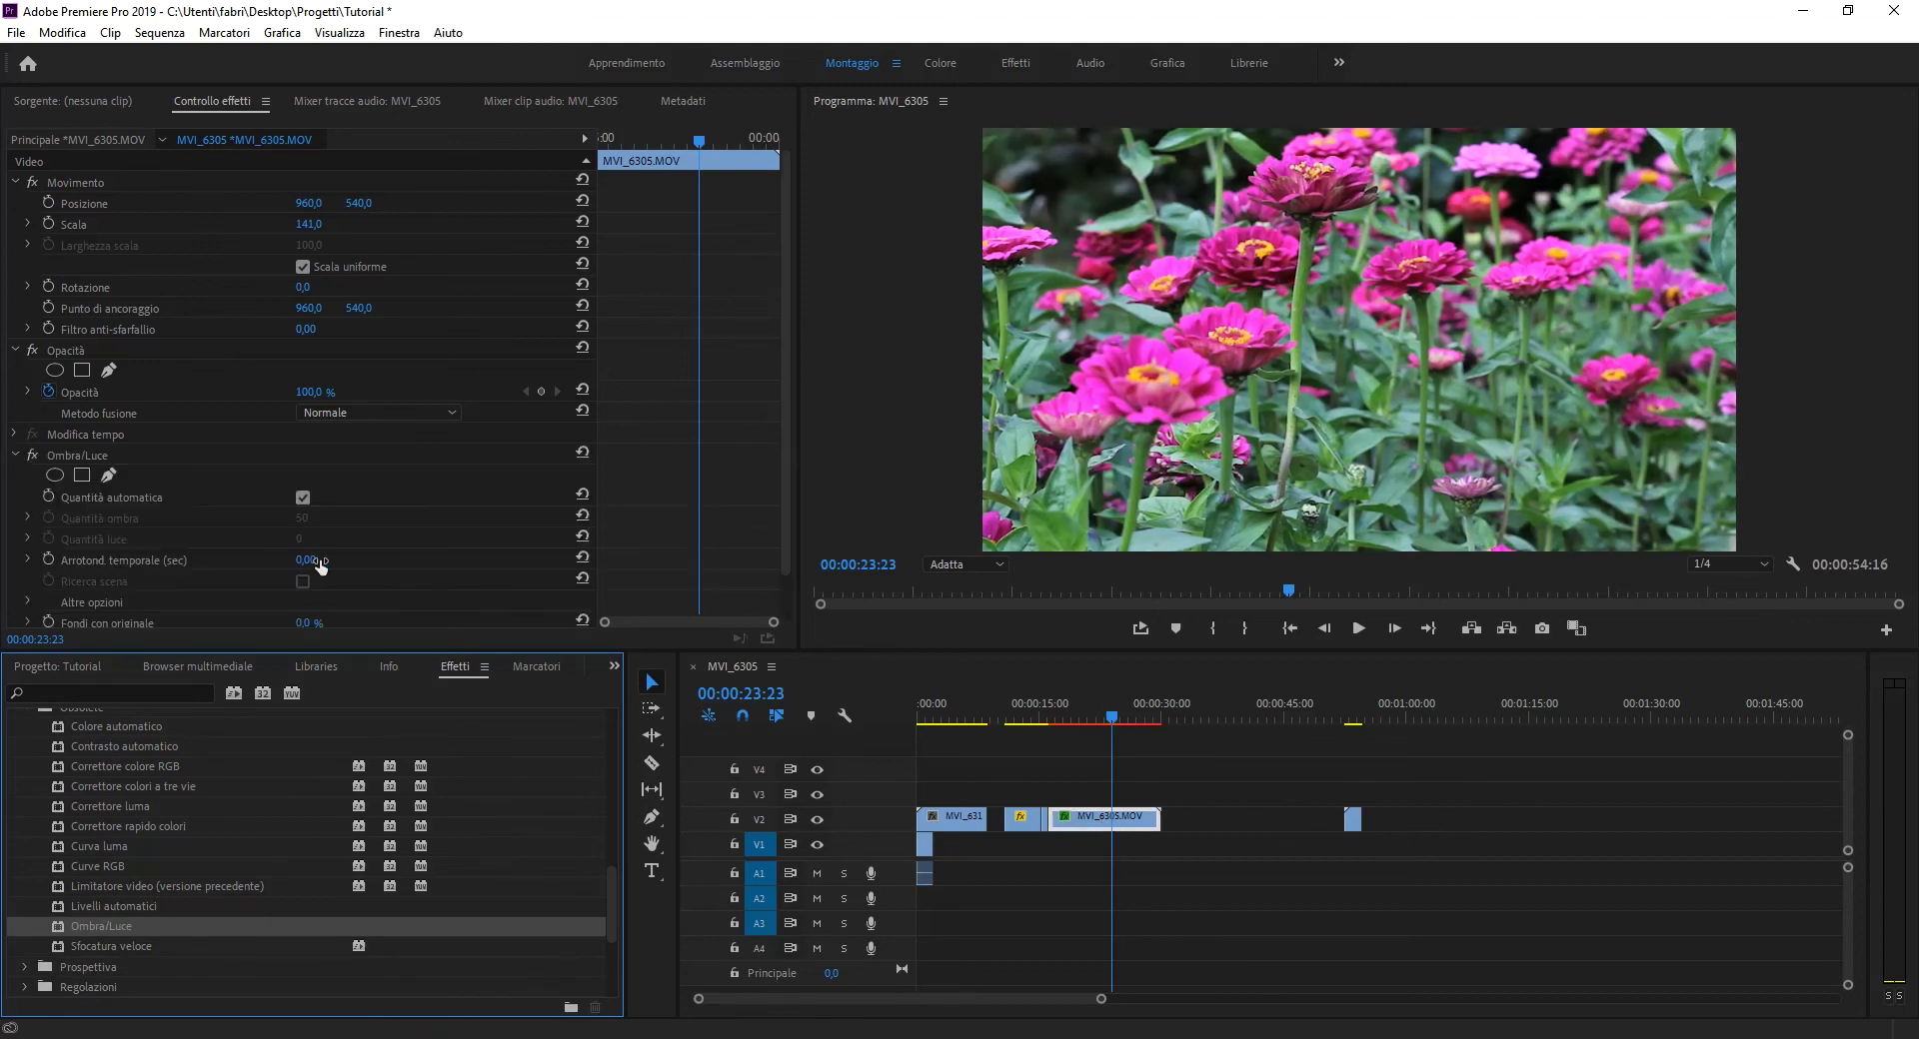
mouse_move(306, 559)
left_mouse_down()
mouse_move(420, 560)
mouse_move(320, 560)
left_mouse_up()
scroll(320, 538, "down", 1)
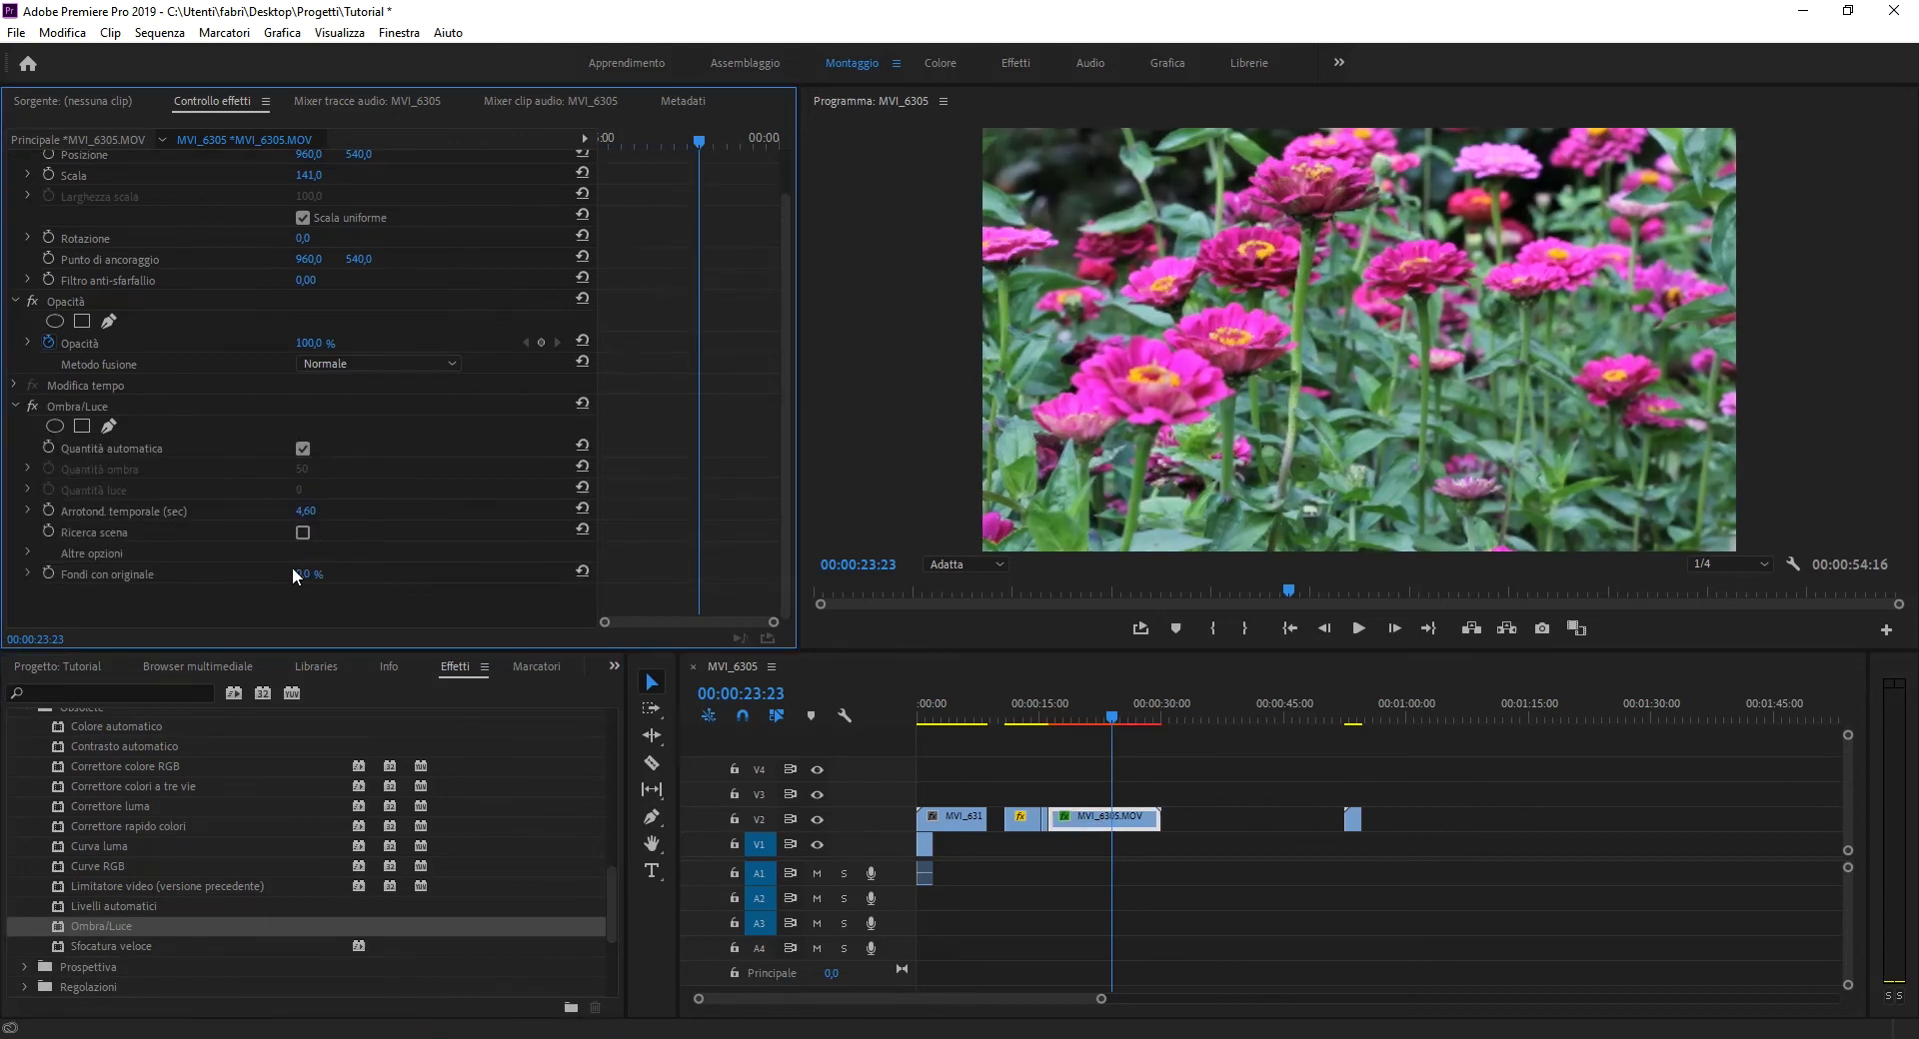
Toggle Quantità automatica off and back on, then delete Ombra/Luce
left_click(143, 447)
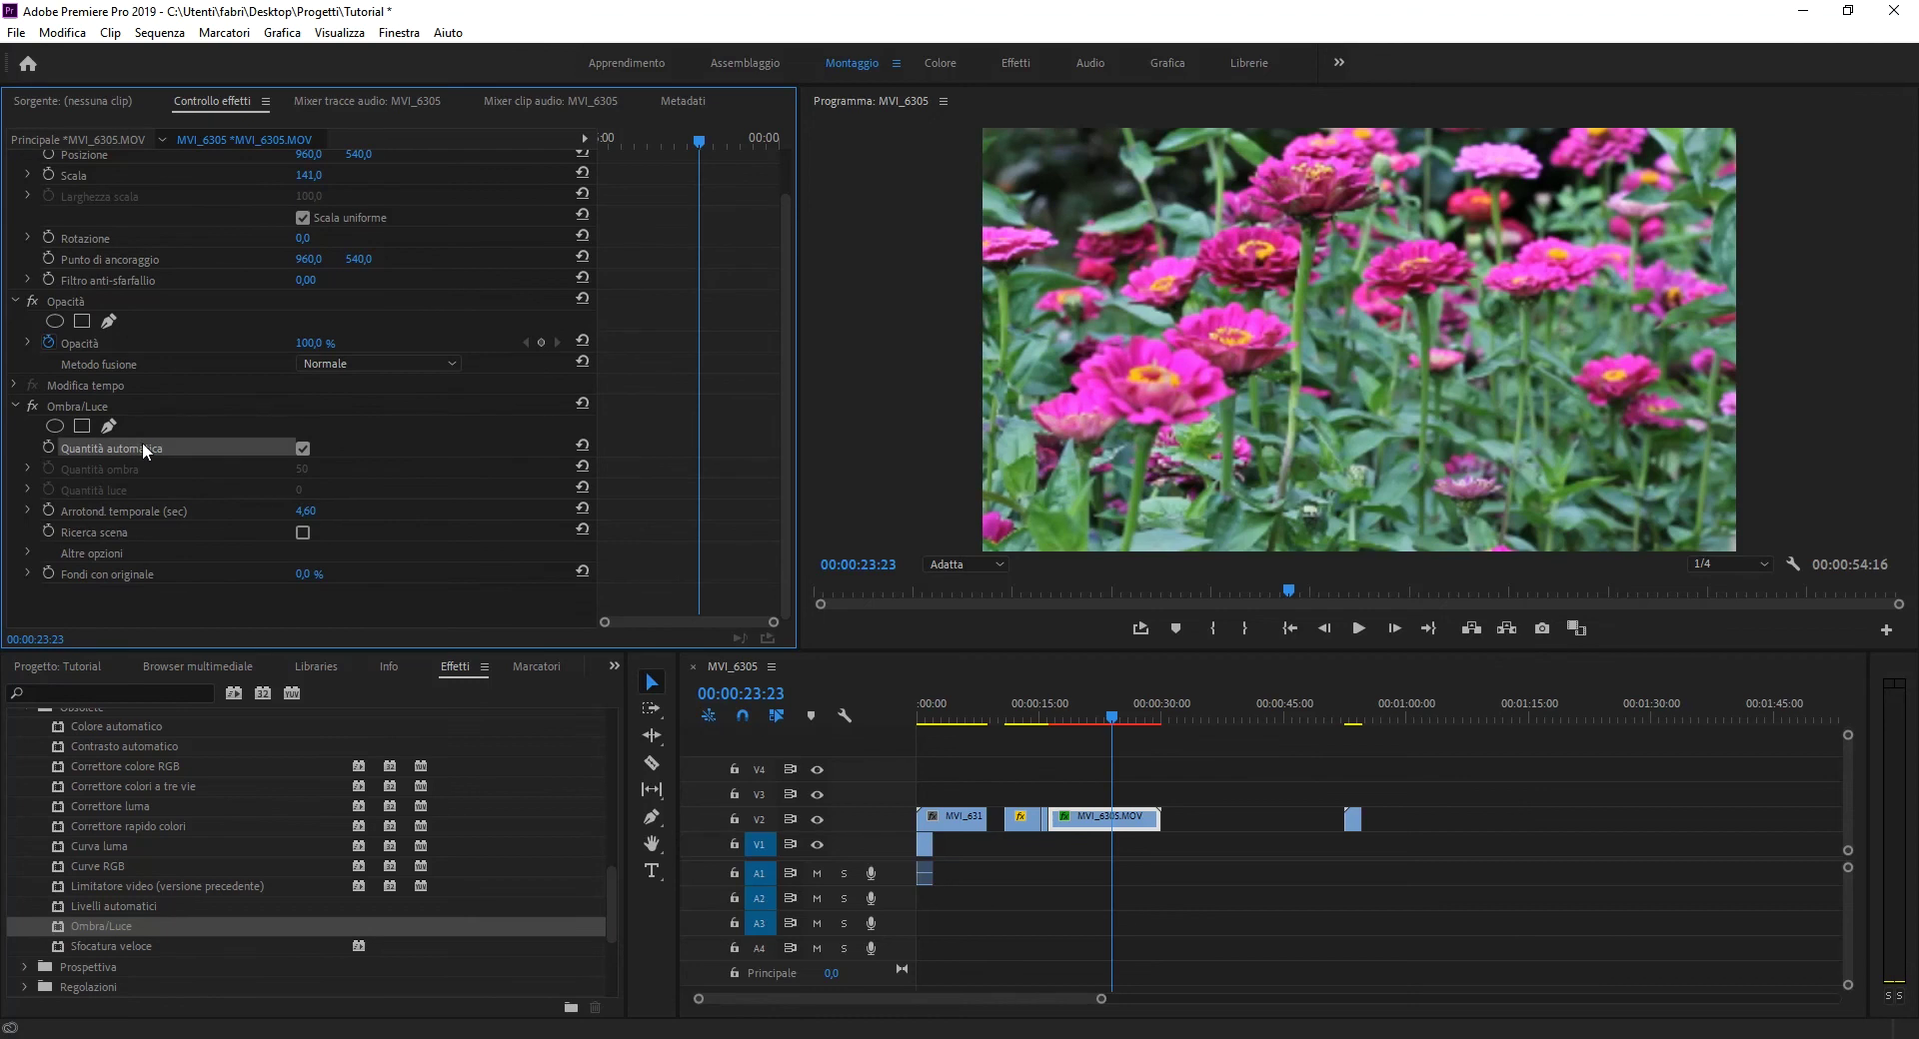
left_click(305, 448)
left_click(305, 447)
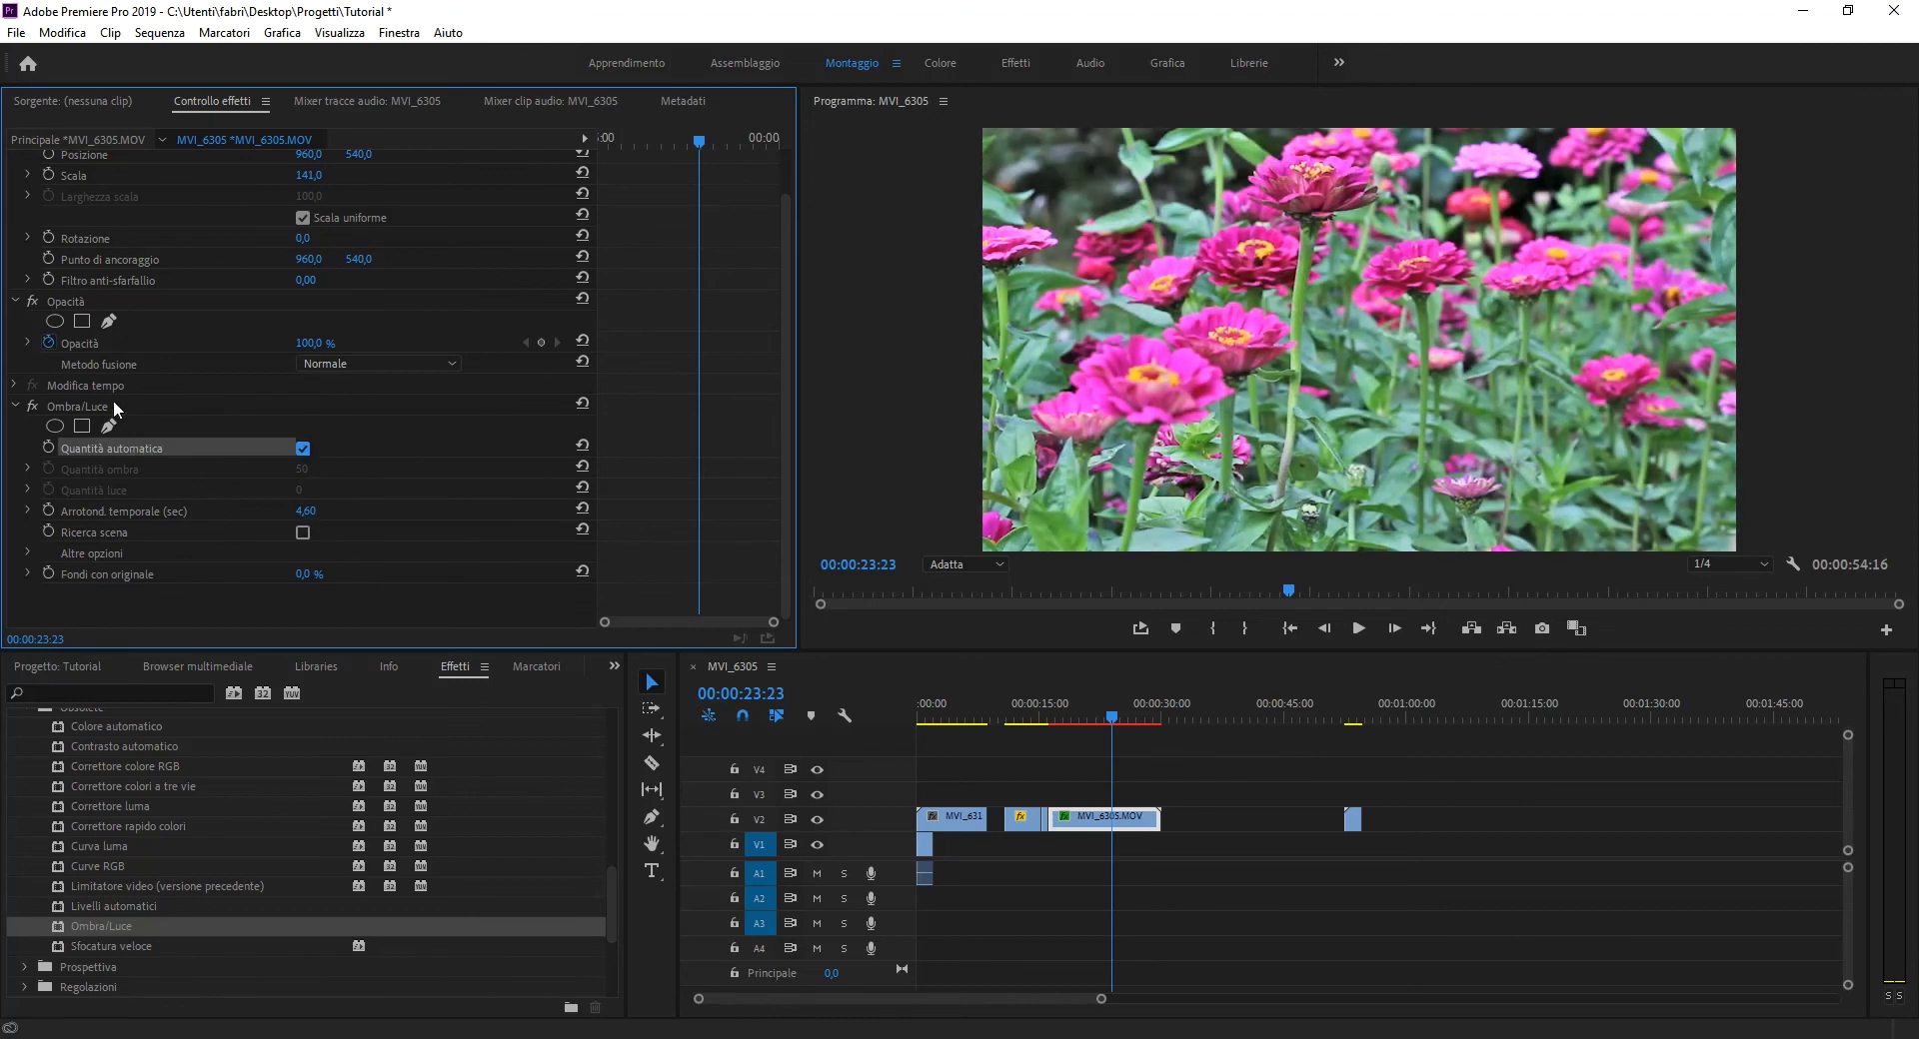
left_click(65, 406)
key("Delete")
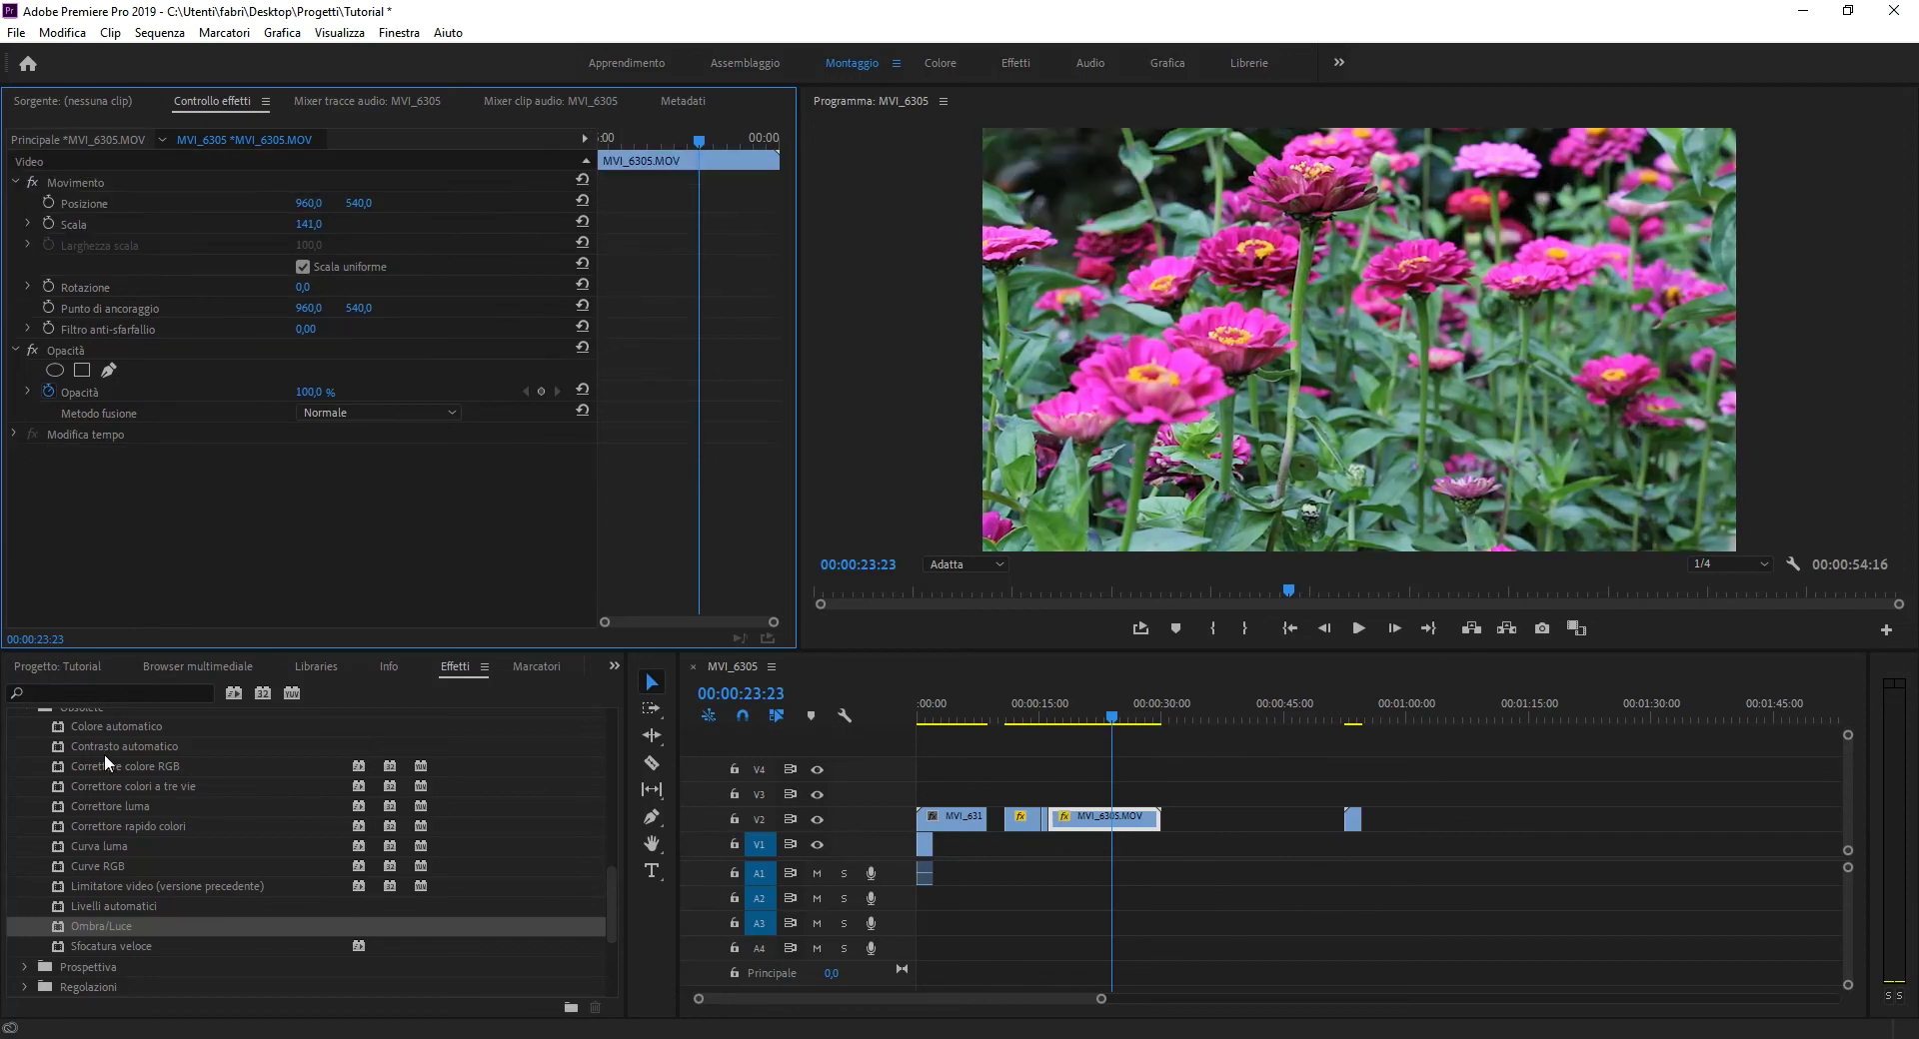
Apply 3D di base from Prospettiva to MVI_6305.MOV, tilt the clip, then remove it
scroll(28, 744, "up", 1)
left_click(28, 744)
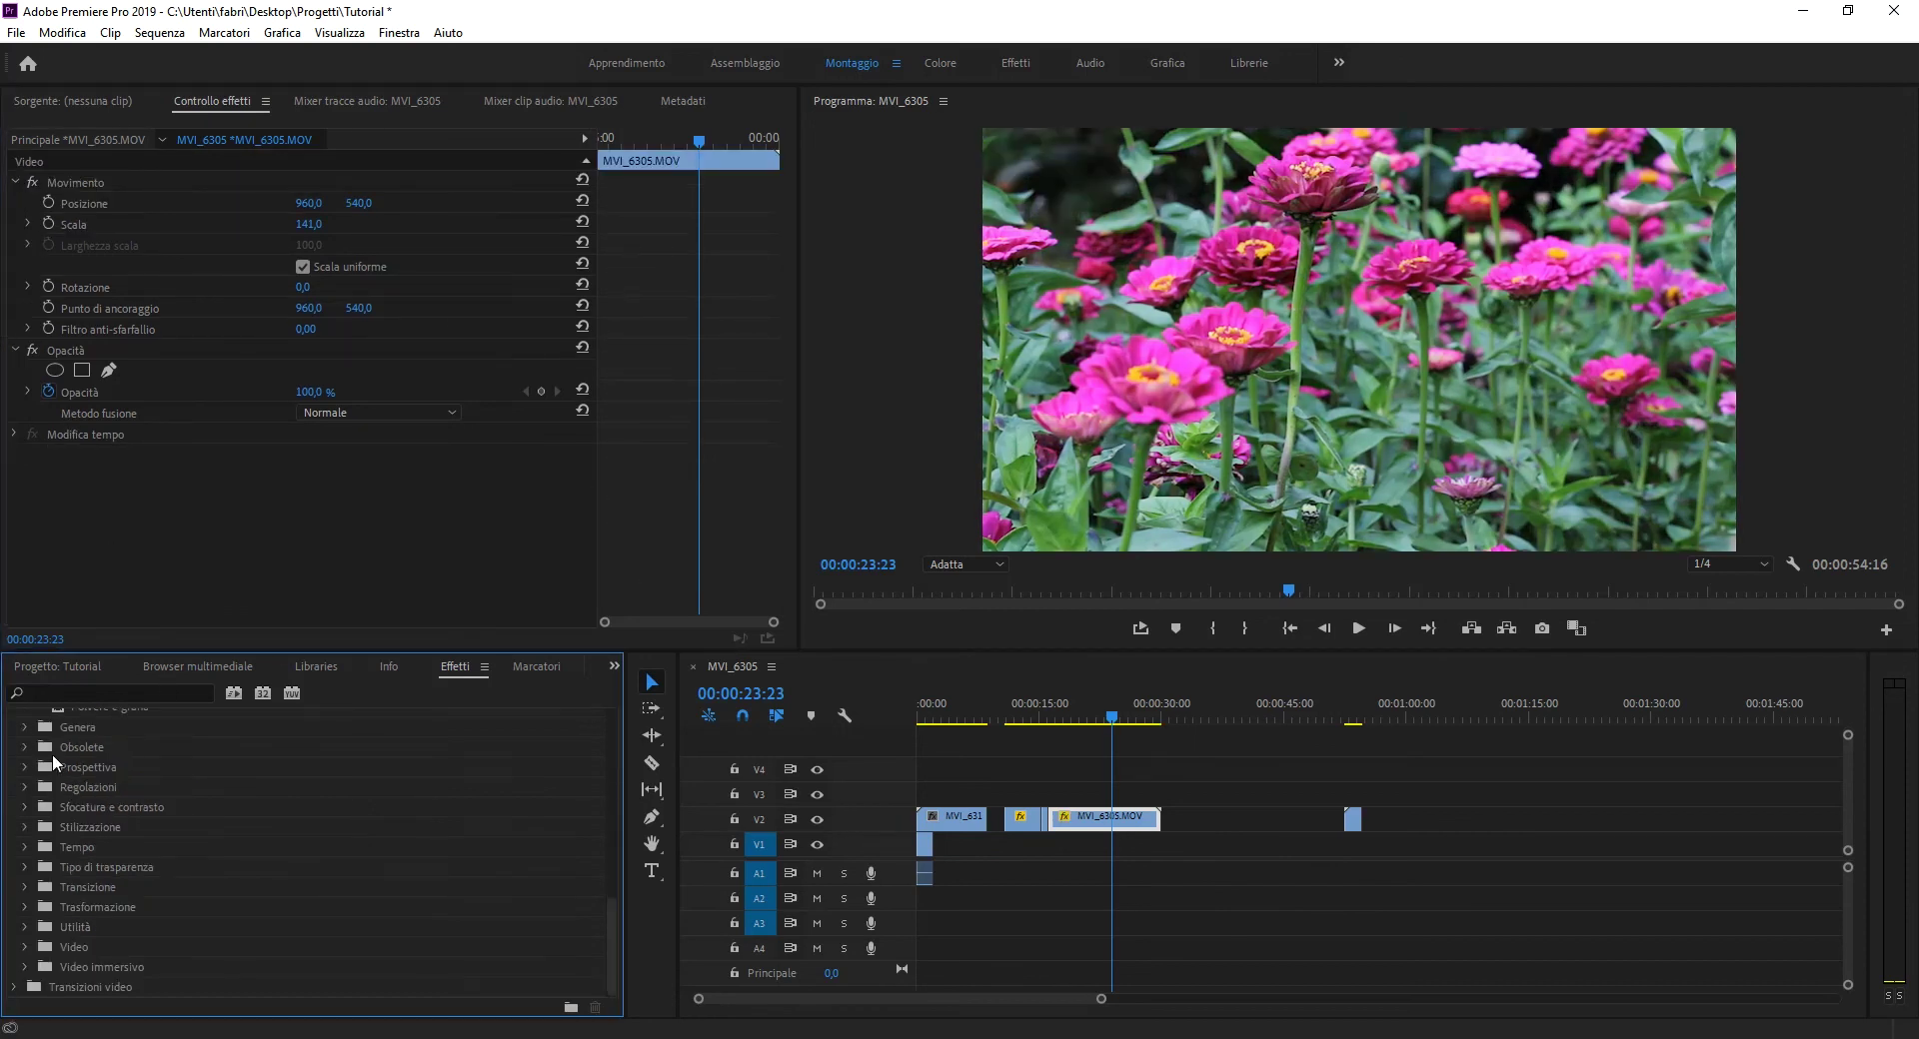
left_click(24, 768)
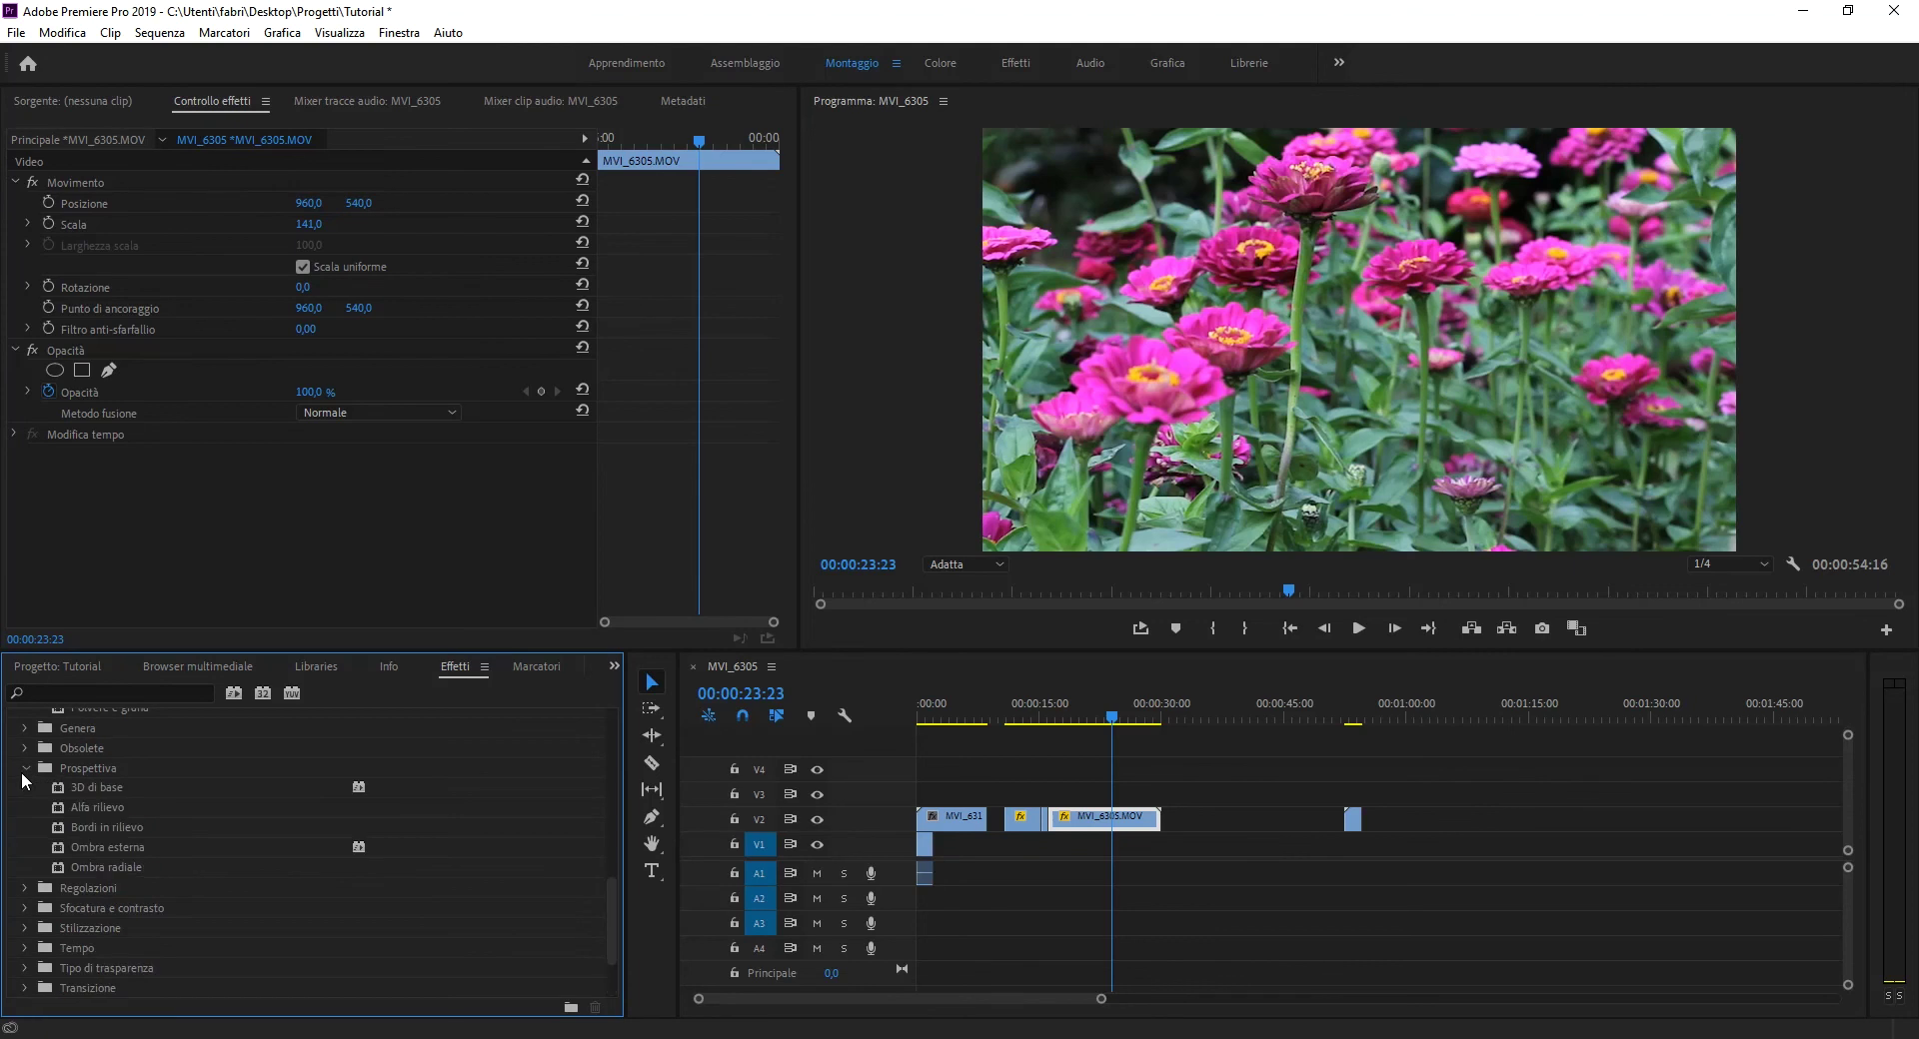
left_click_drag(102, 787, 1129, 817)
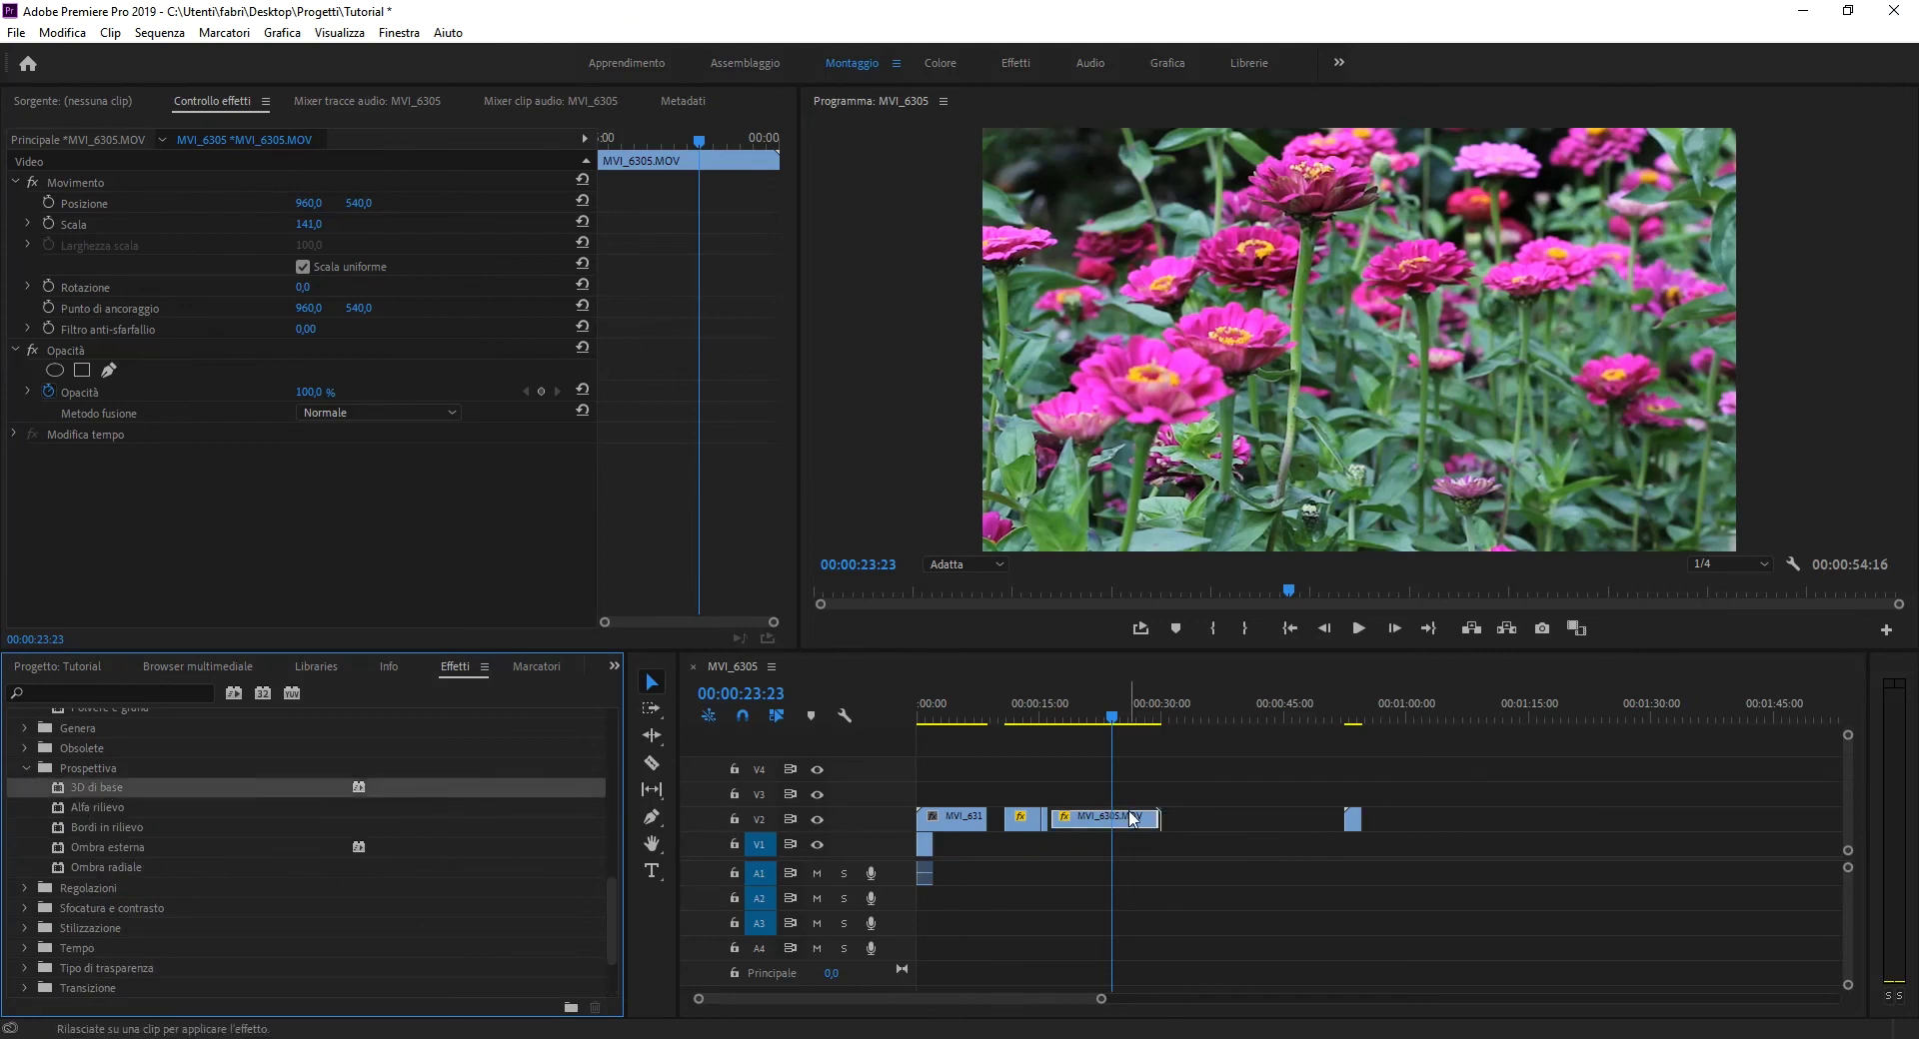
left_click_drag(302, 497, 290, 497)
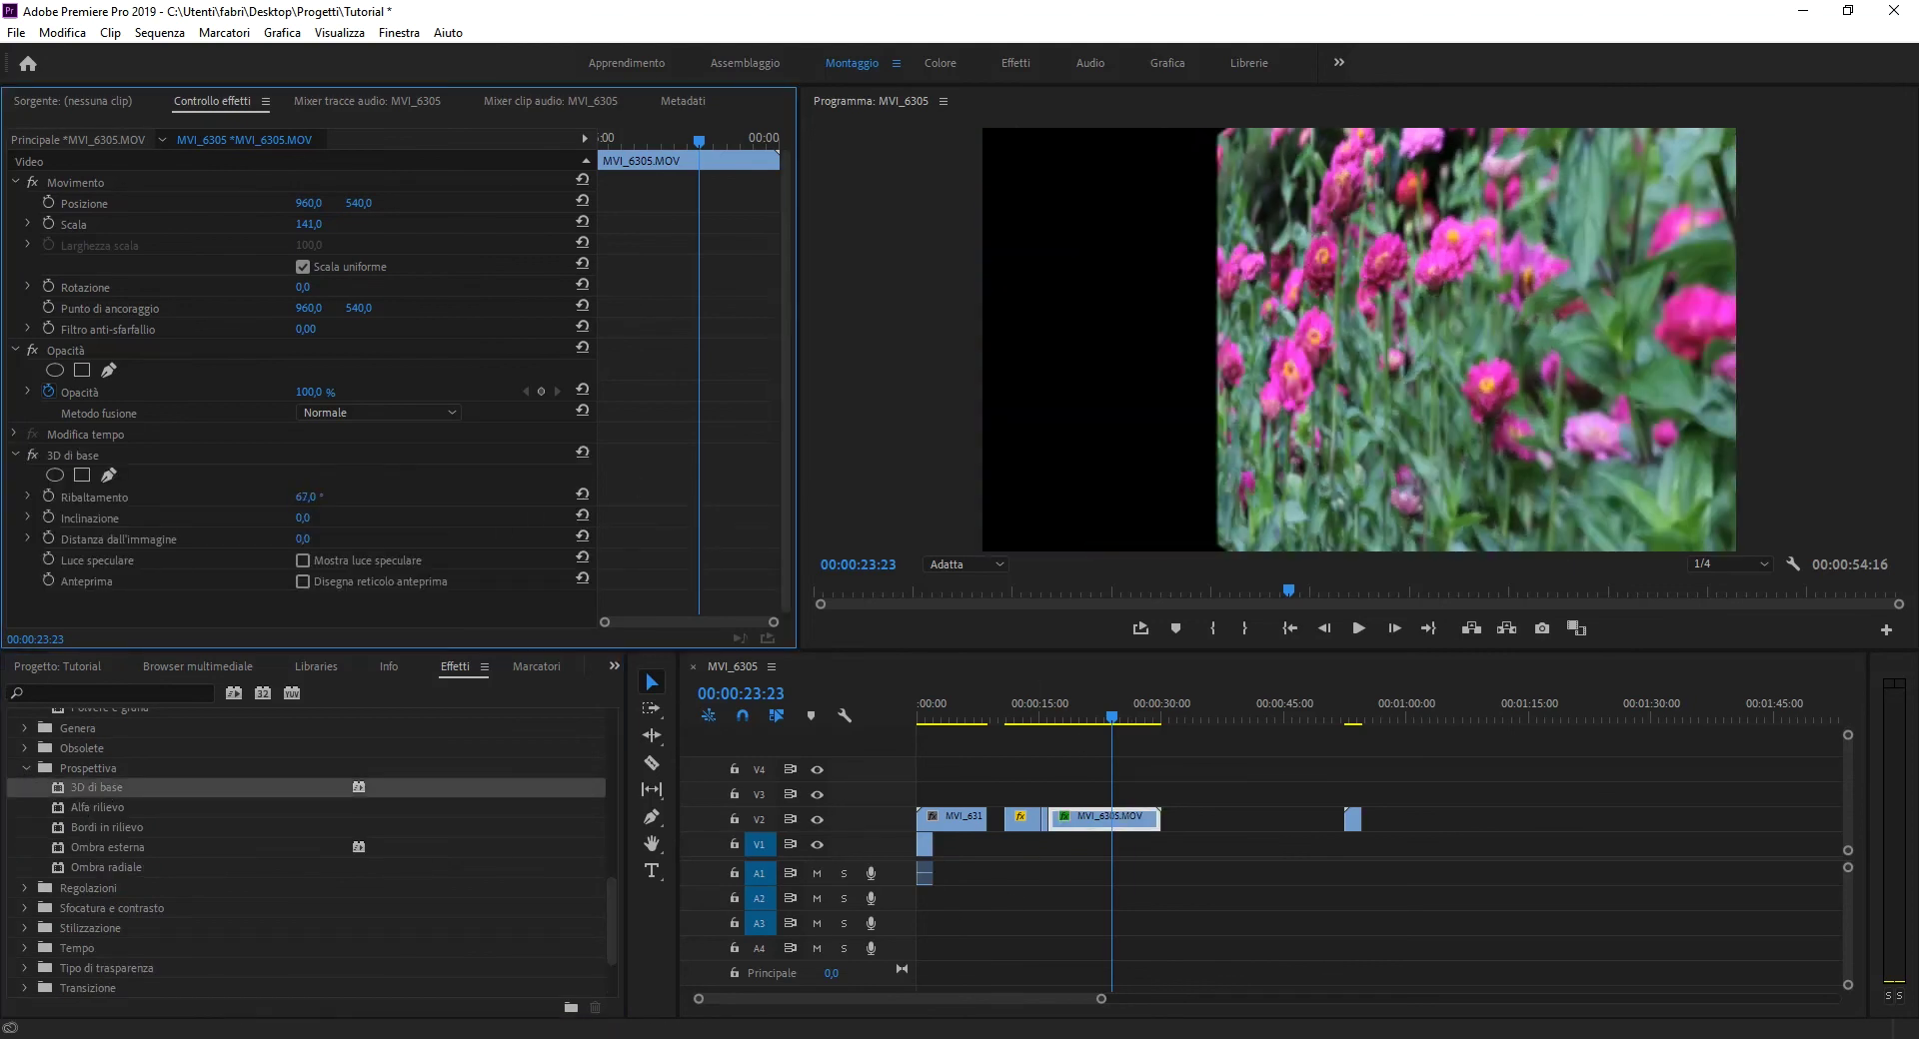
mouse_move(302, 517)
left_mouse_down()
mouse_move(231, 517)
mouse_move(372, 539)
left_mouse_up()
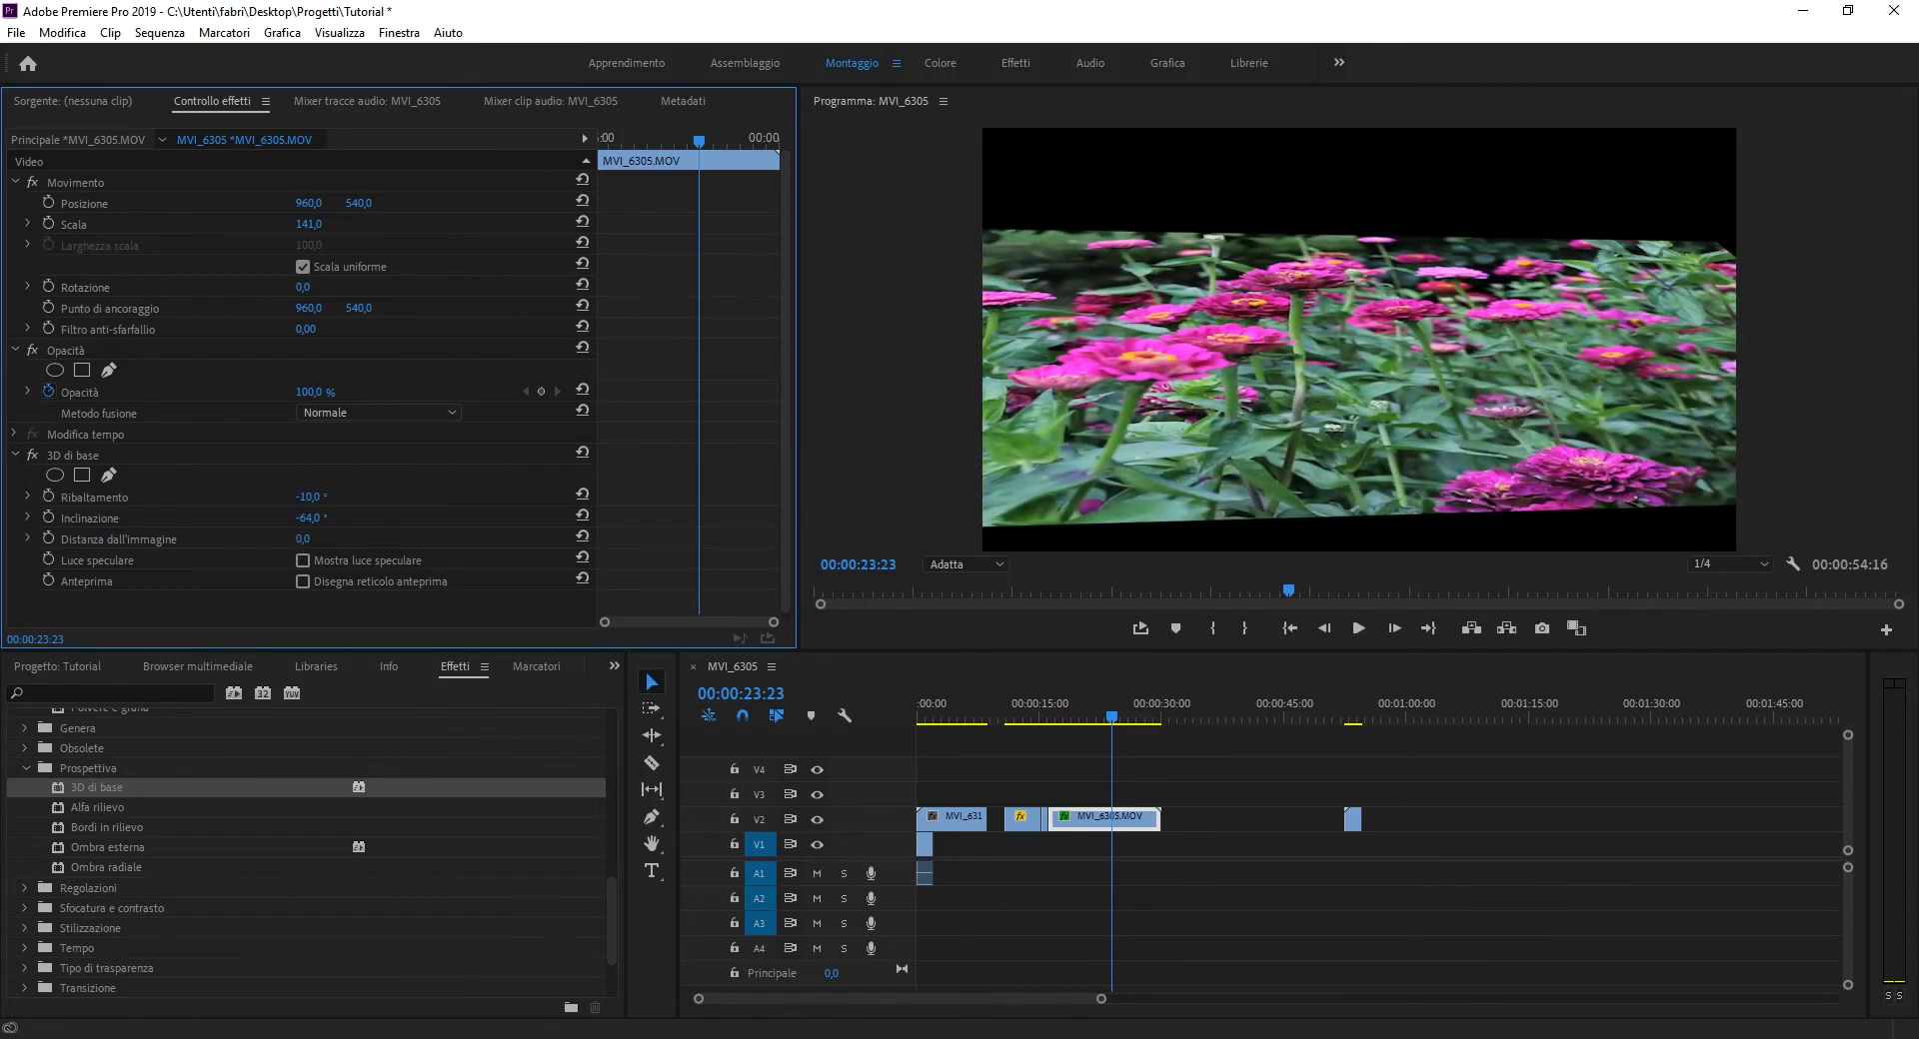
left_click(78, 456)
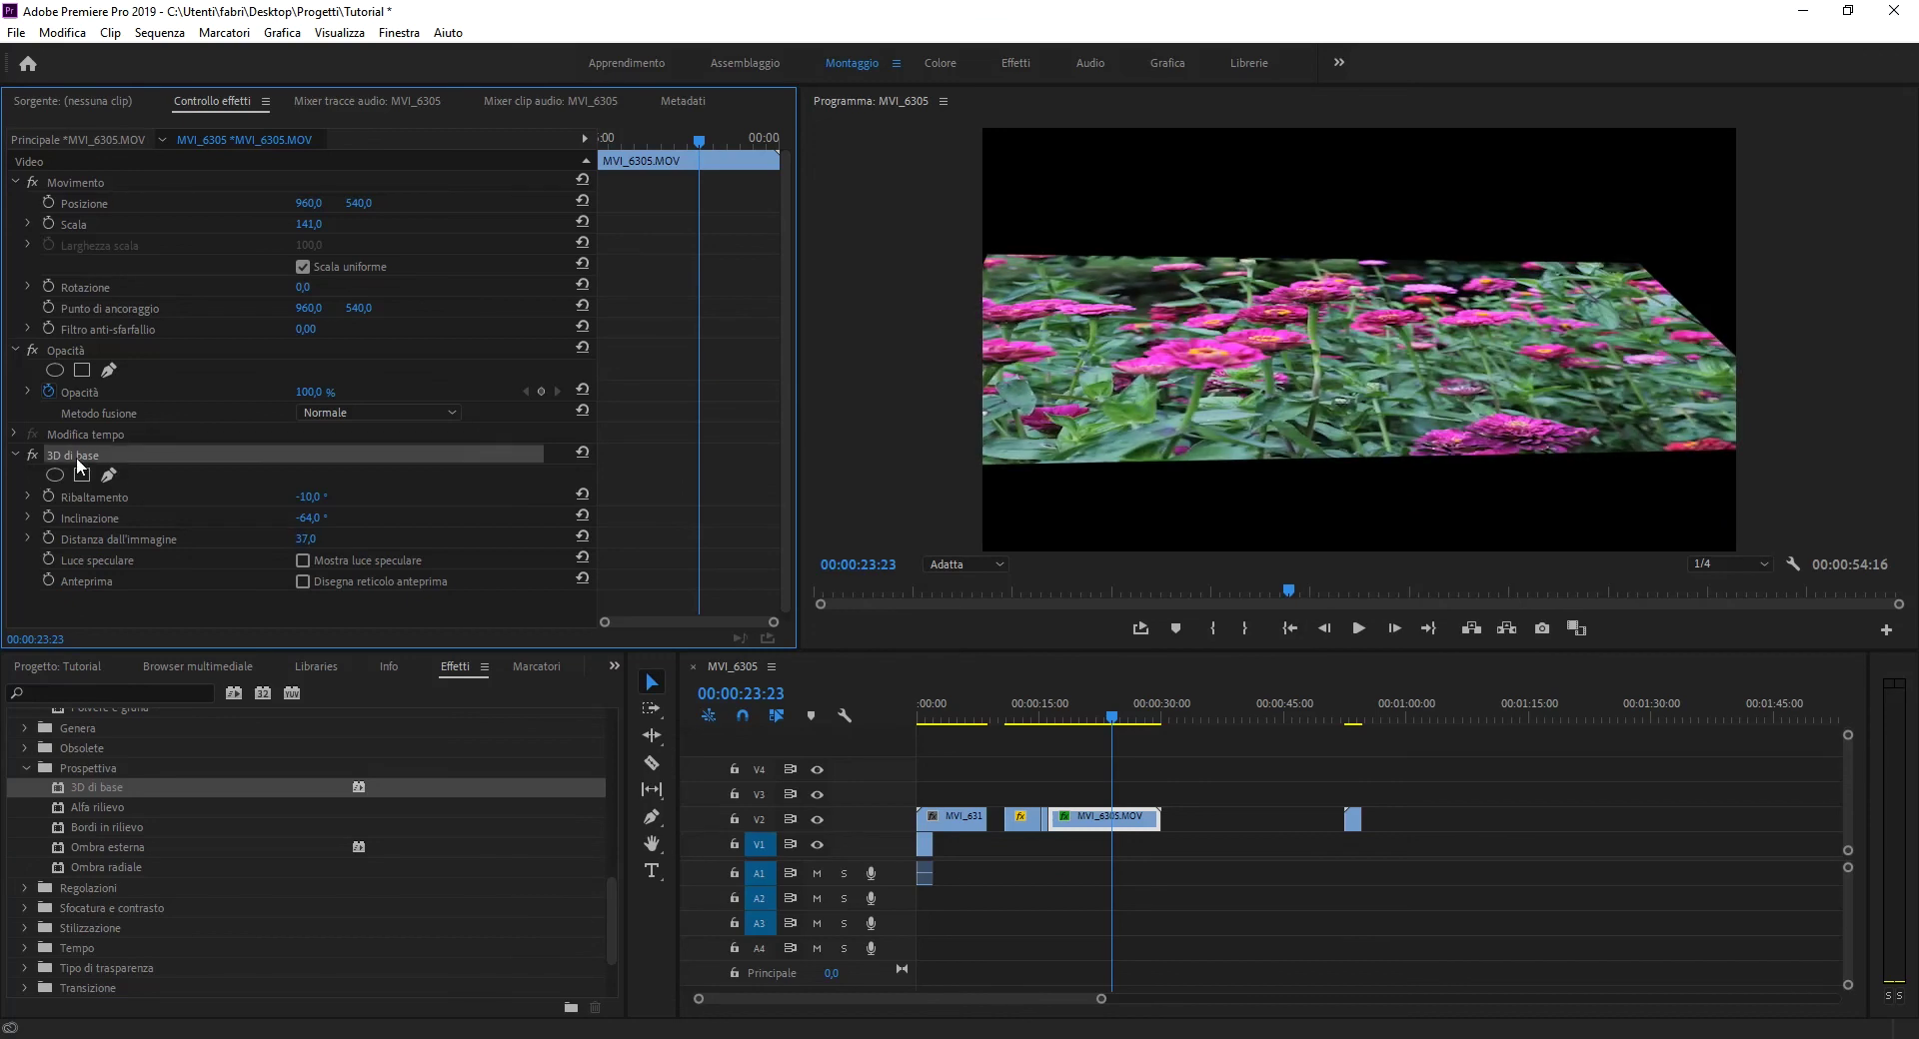
key("Delete")
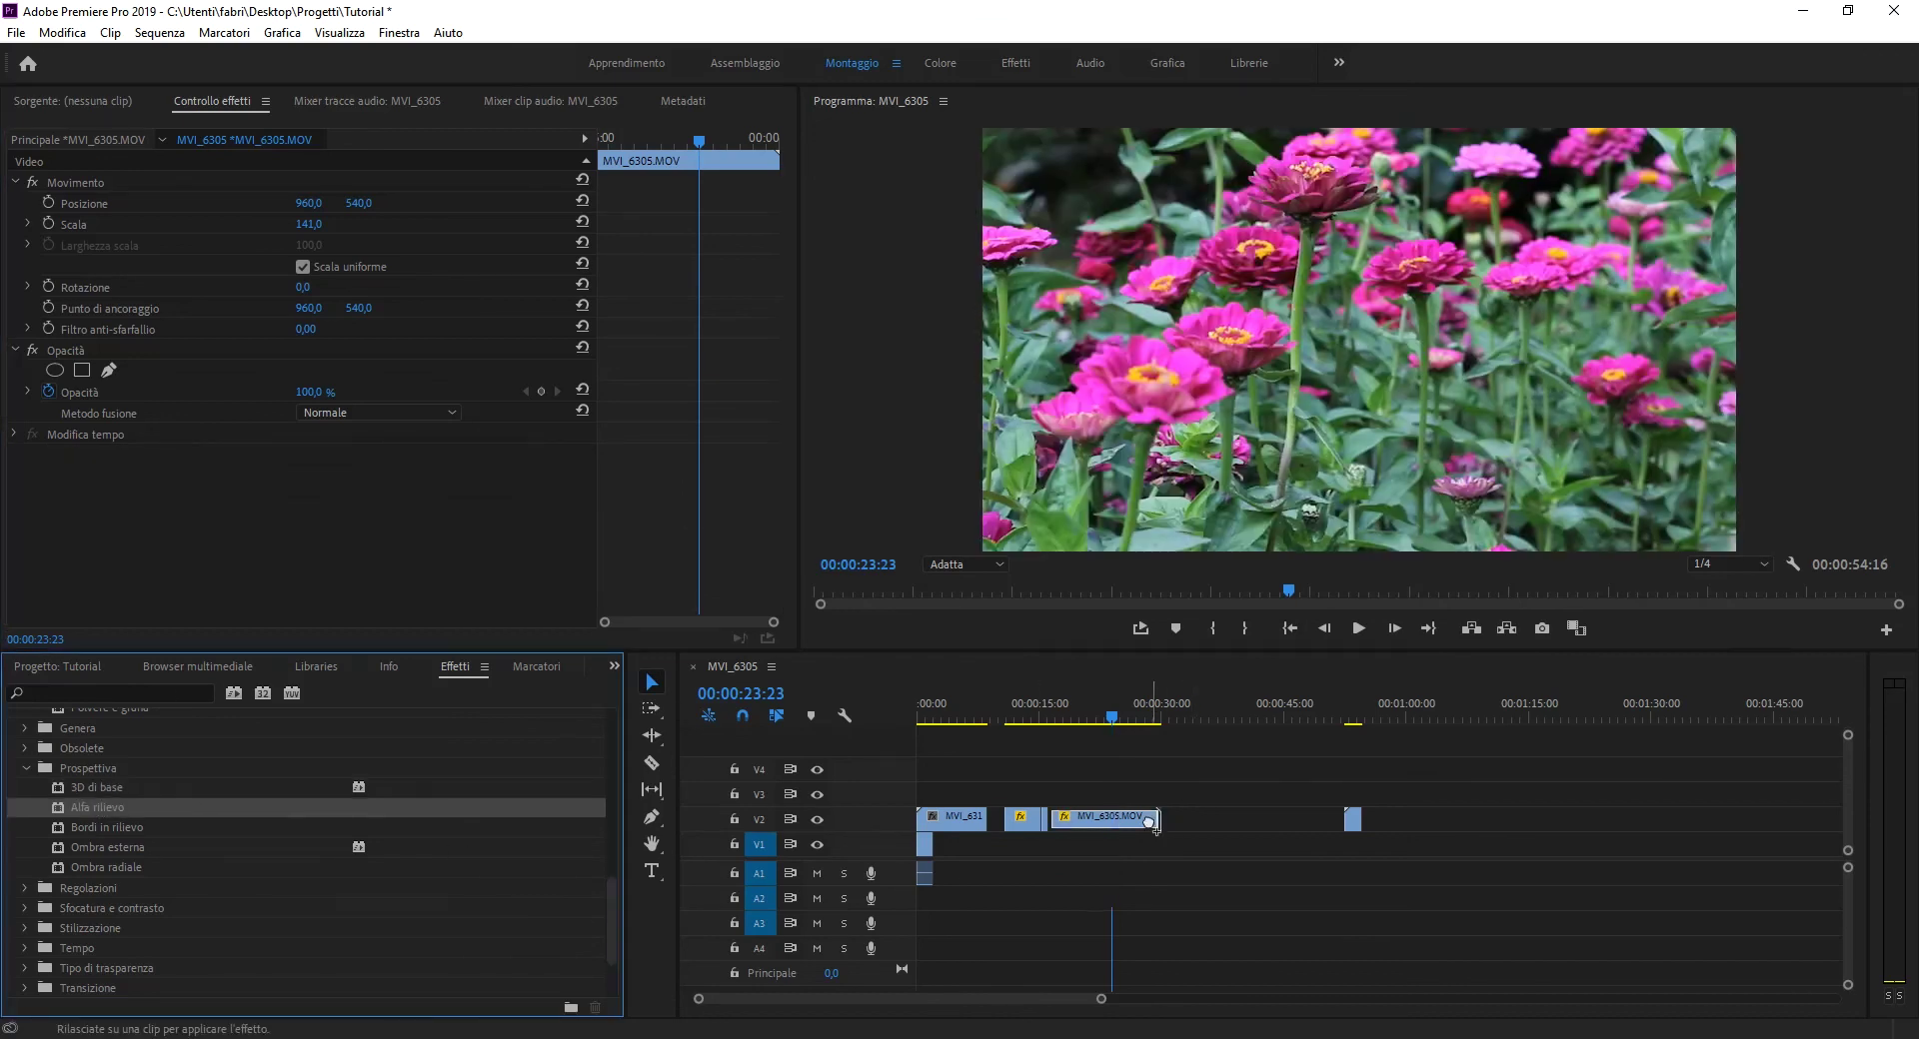
Apply Alfa rilievo with 8,10 bevel edges, then remove it
left_click_drag(97, 808, 1109, 817)
mouse_move(306, 497)
left_mouse_down()
mouse_move(367, 497)
mouse_move(329, 519)
mouse_move(330, 561)
mouse_move(270, 560)
left_mouse_up()
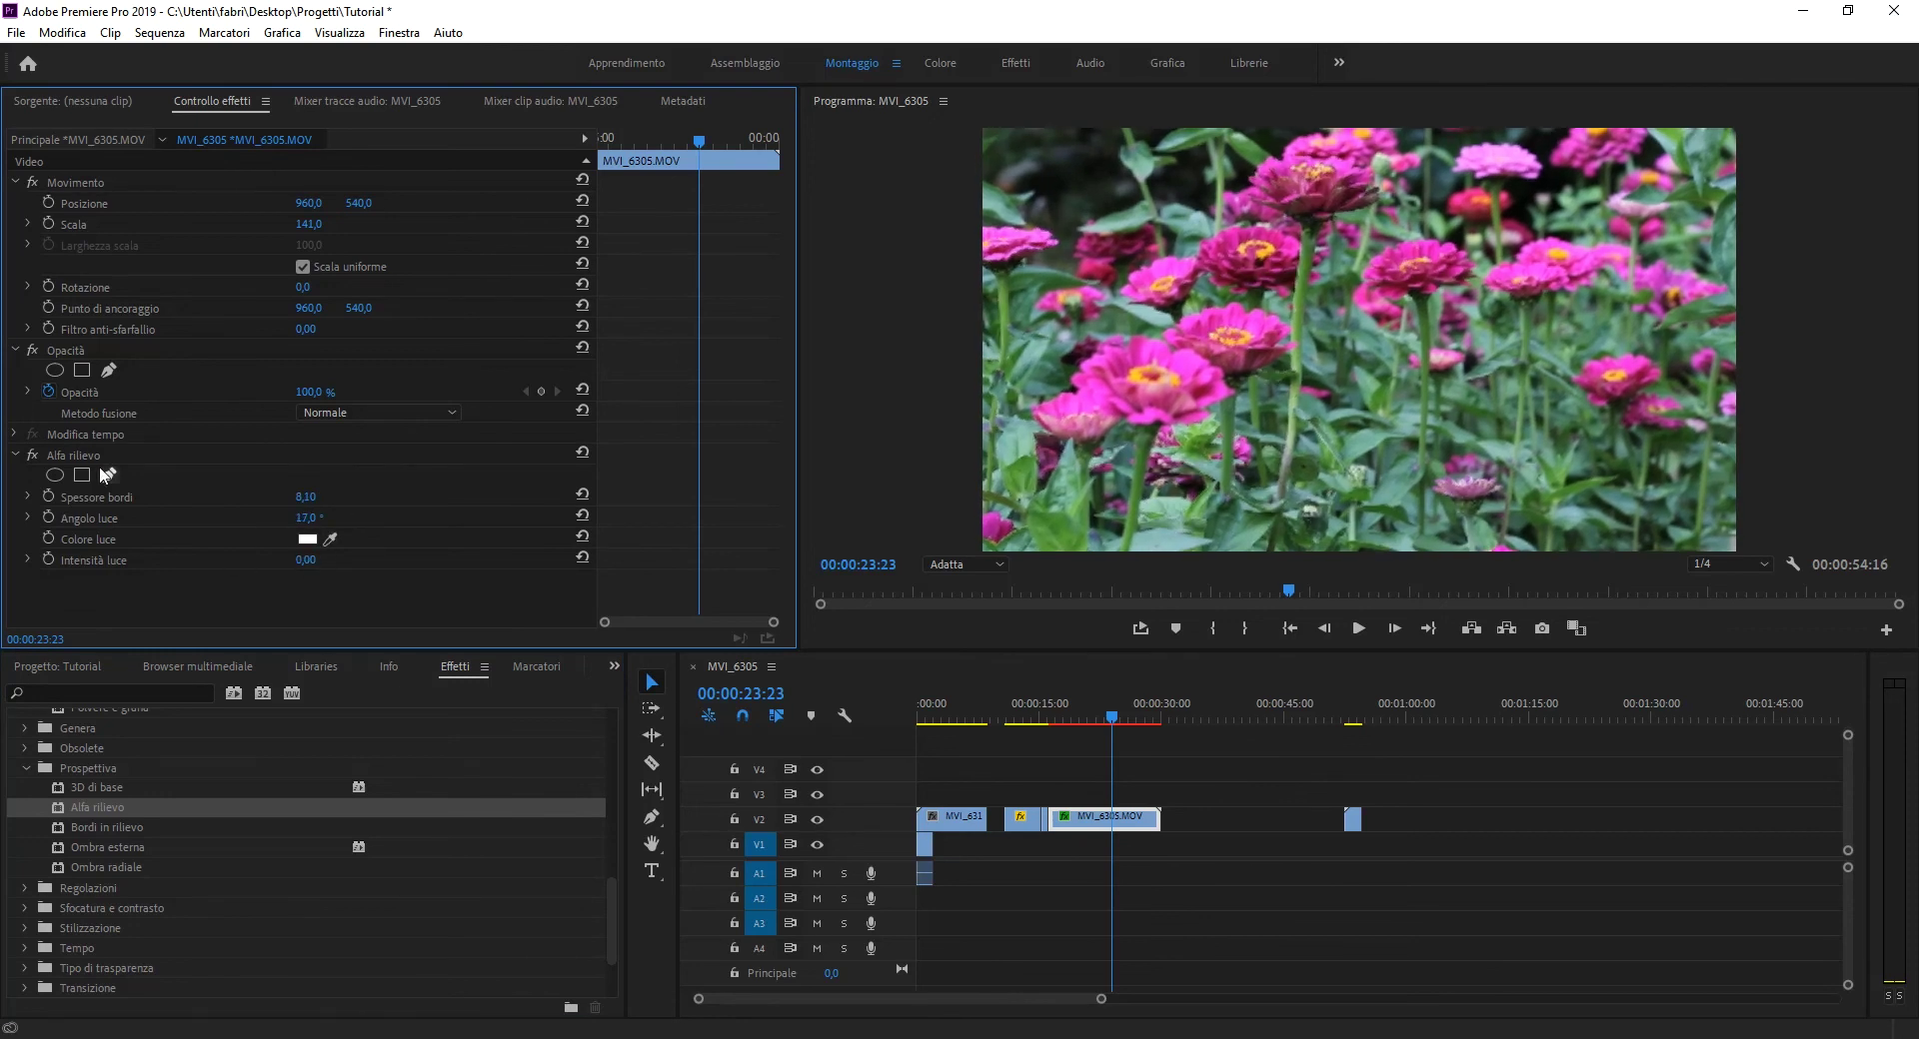
left_click(87, 456)
key("Delete")
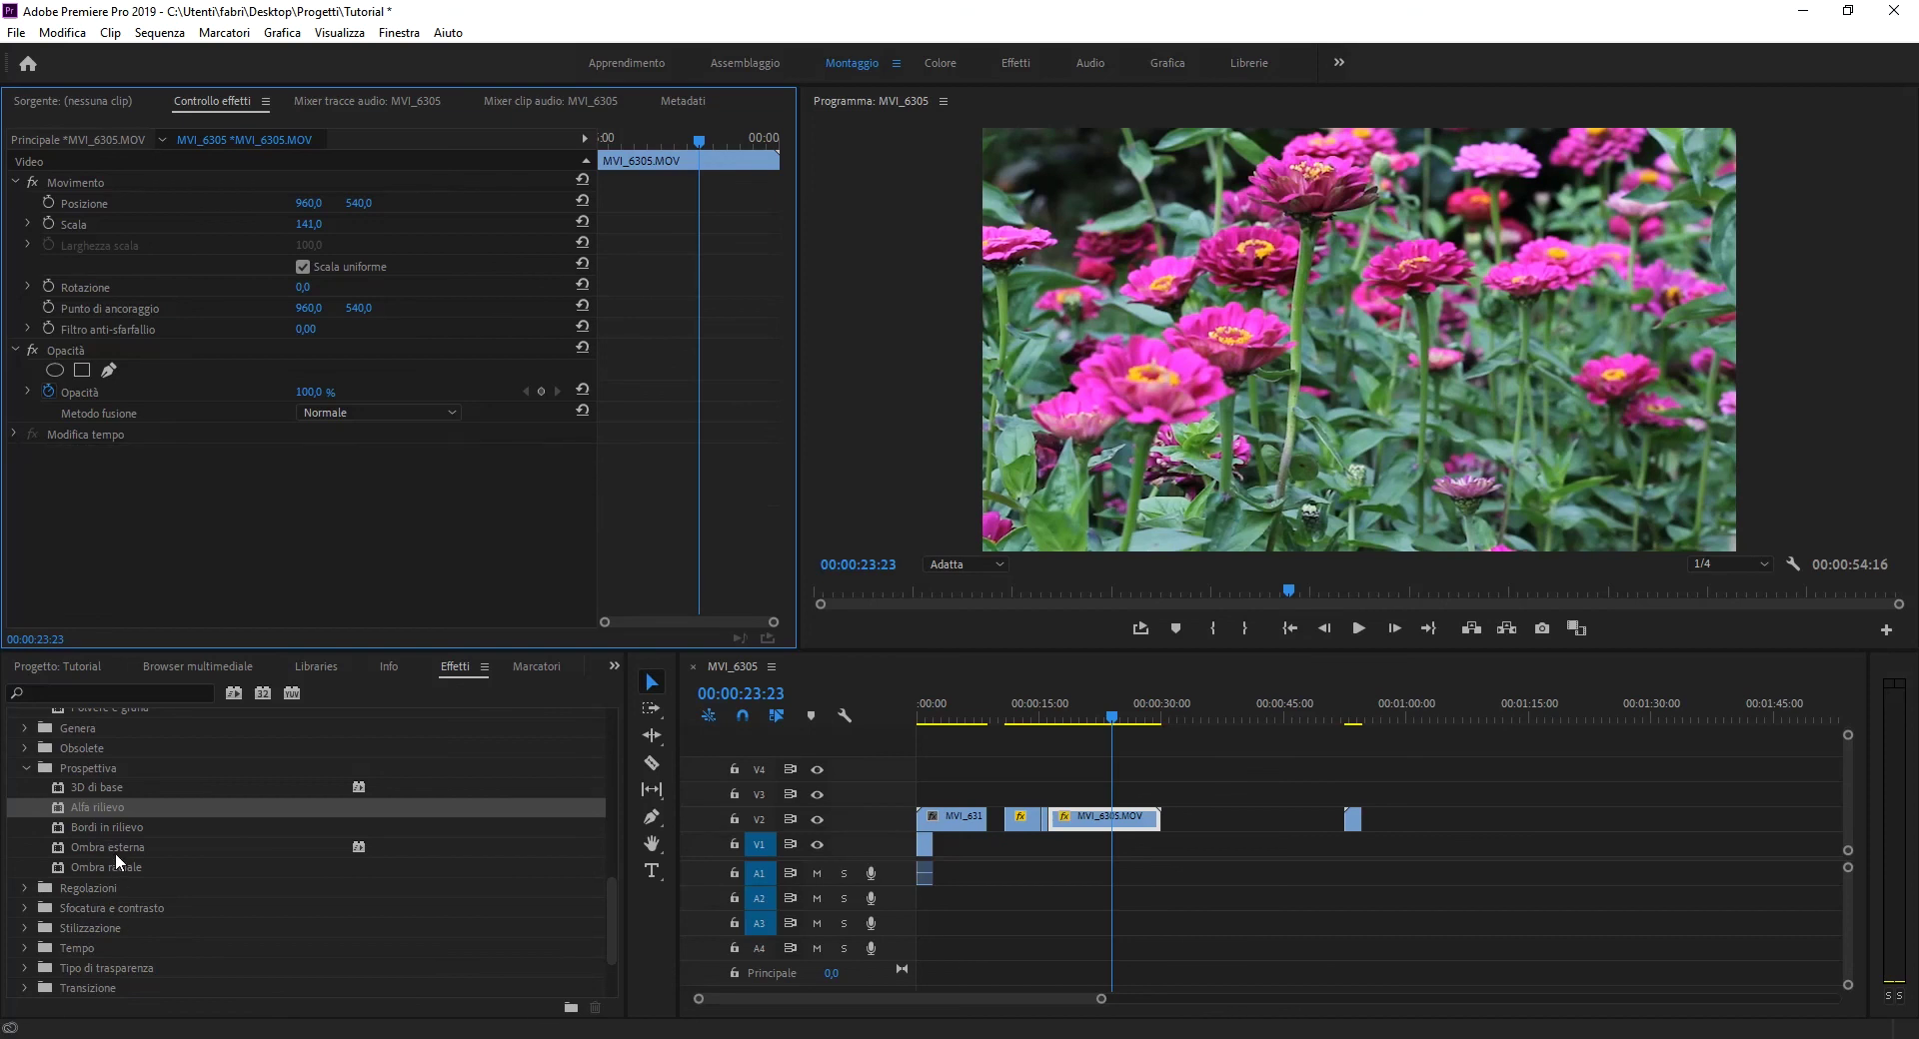
Create a new legacy title with the default settings
left_click(998, 1004)
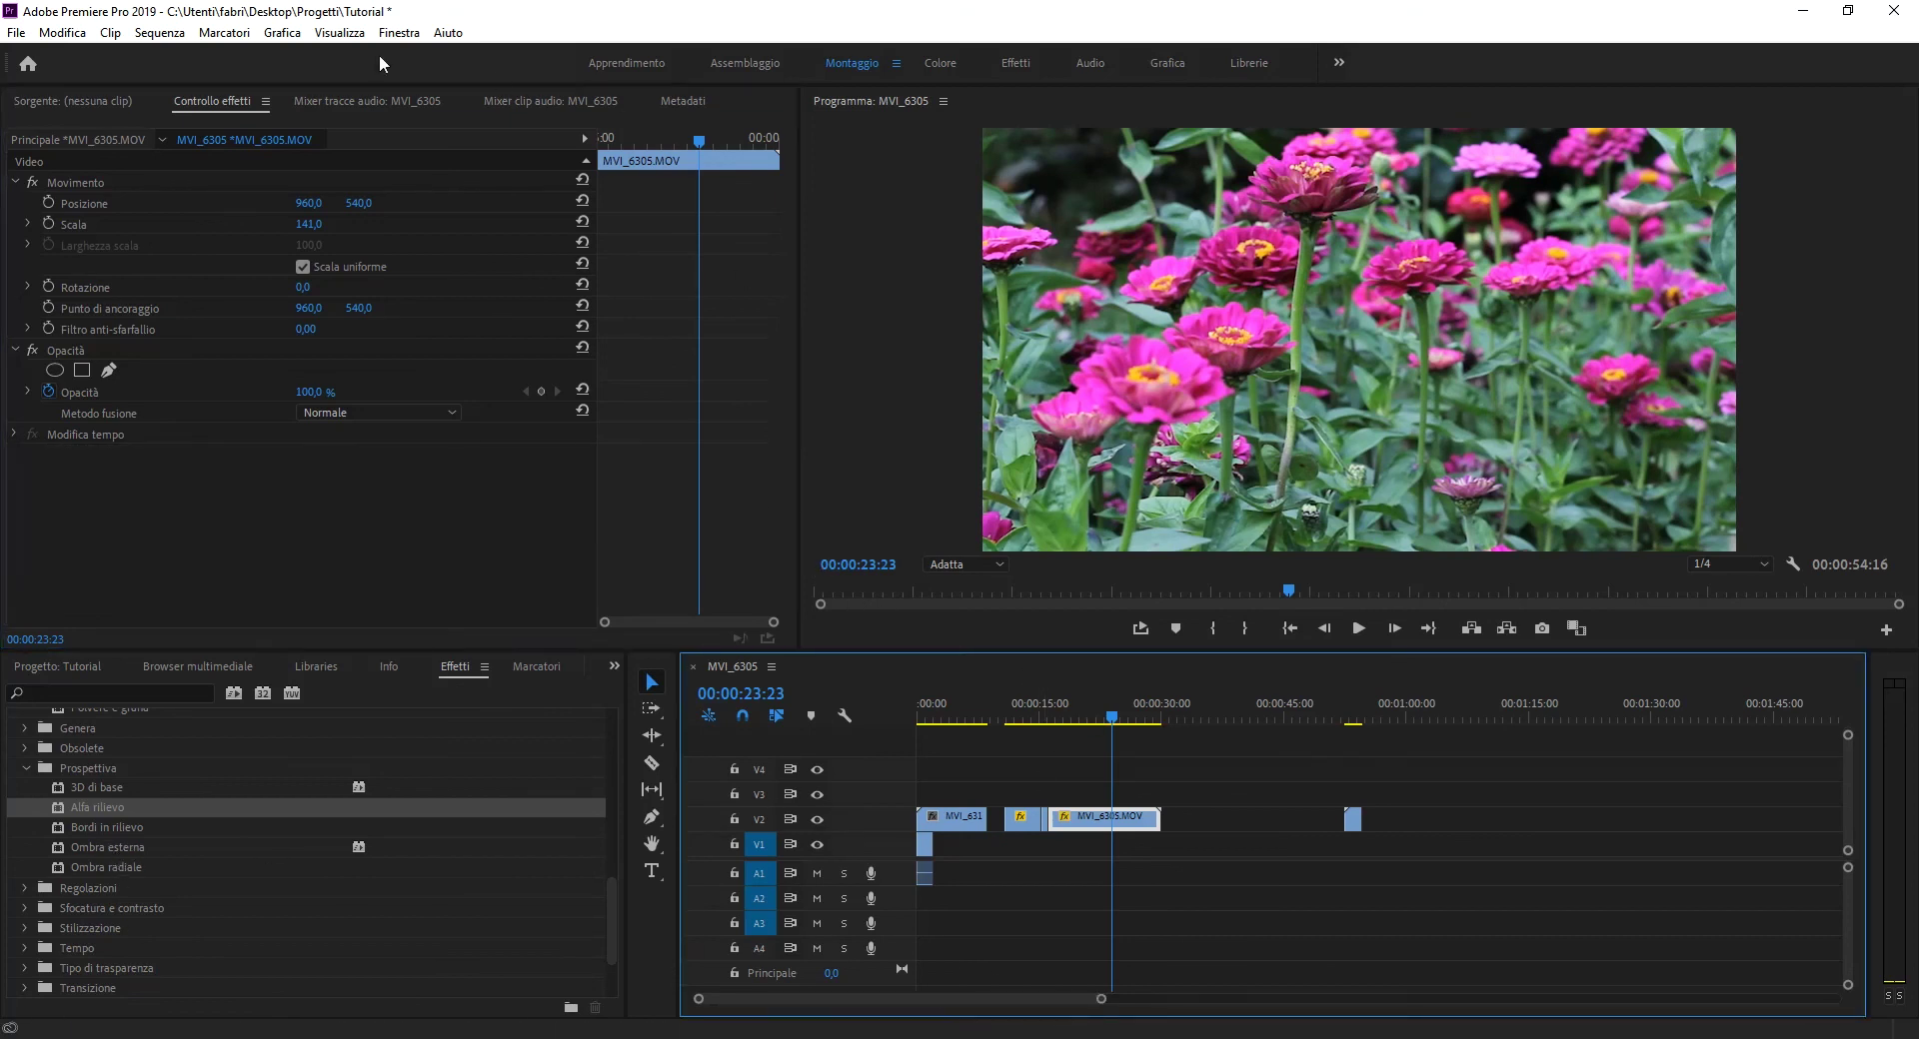
left_click(16, 32)
mouse_move(150, 54)
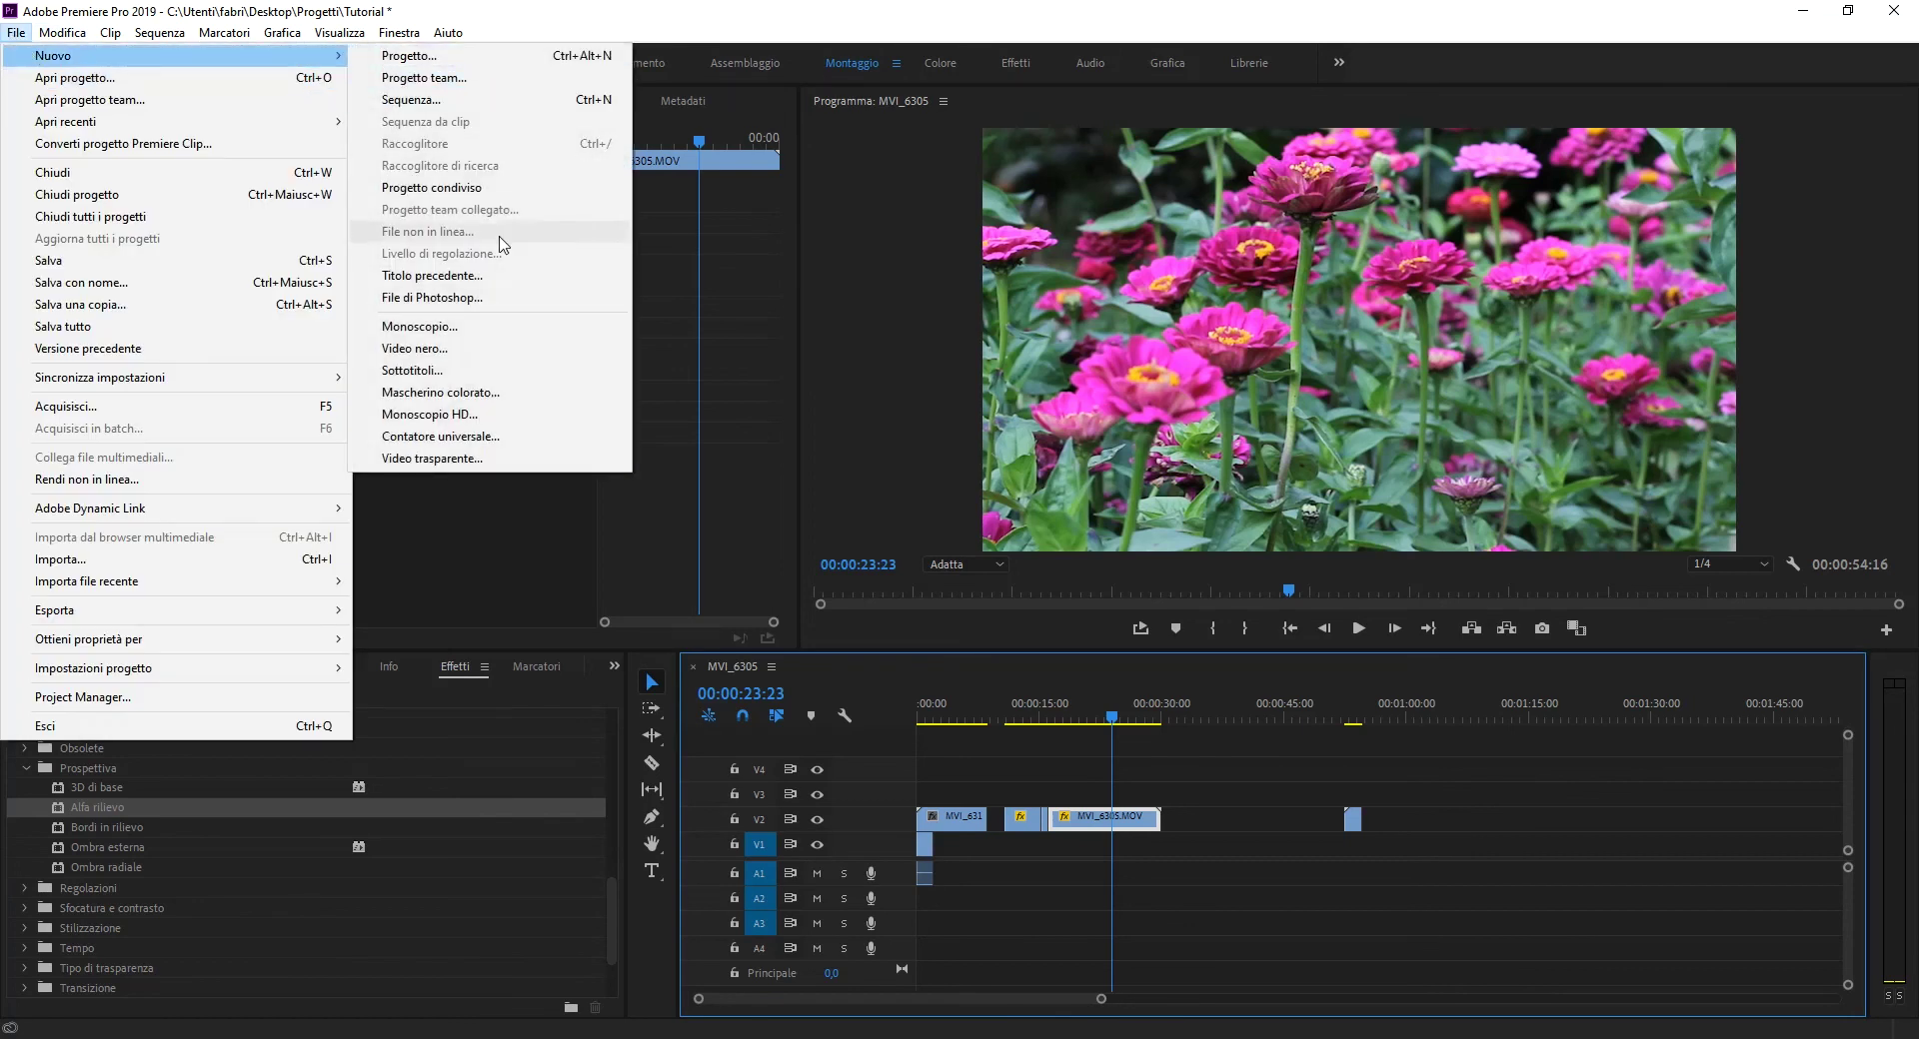
left_click(439, 275)
left_click(986, 620)
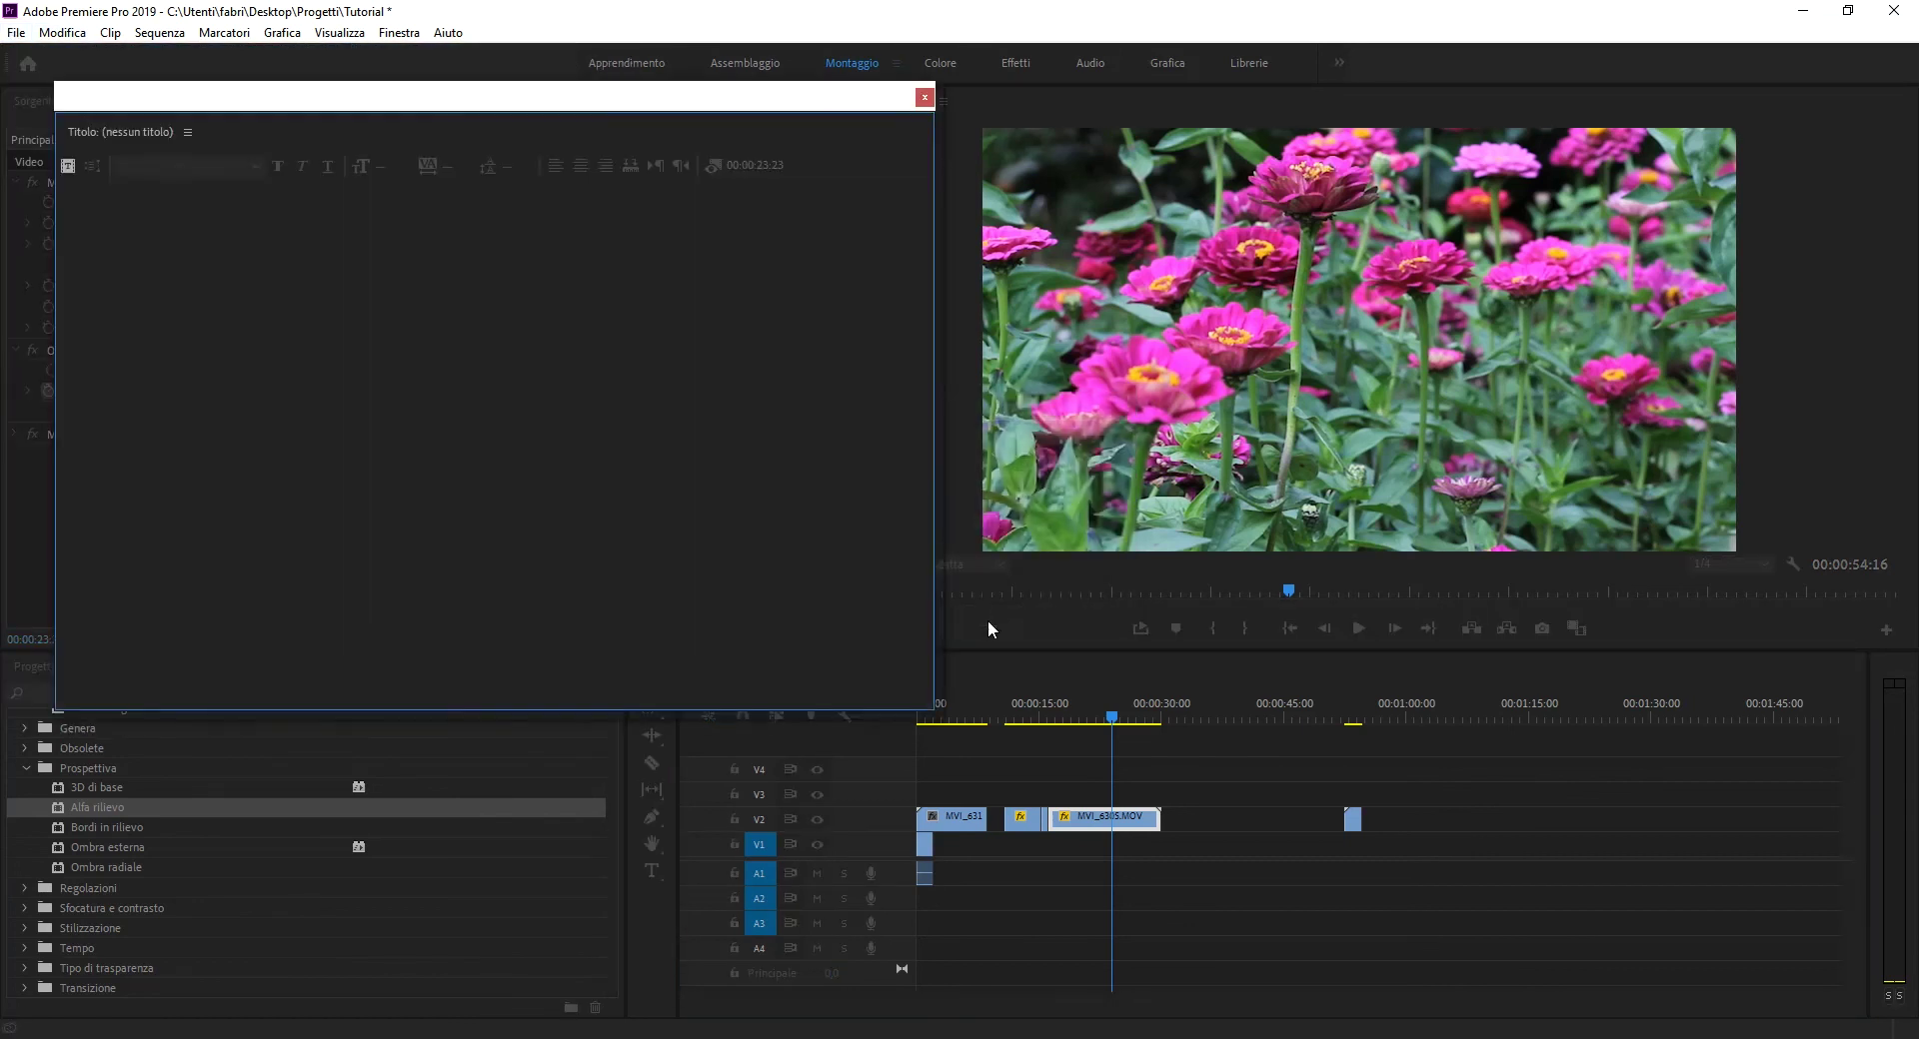
Write large white bold 'TITOLO' text over the flowers and close the title editor
left_click(631, 689)
left_click(339, 393)
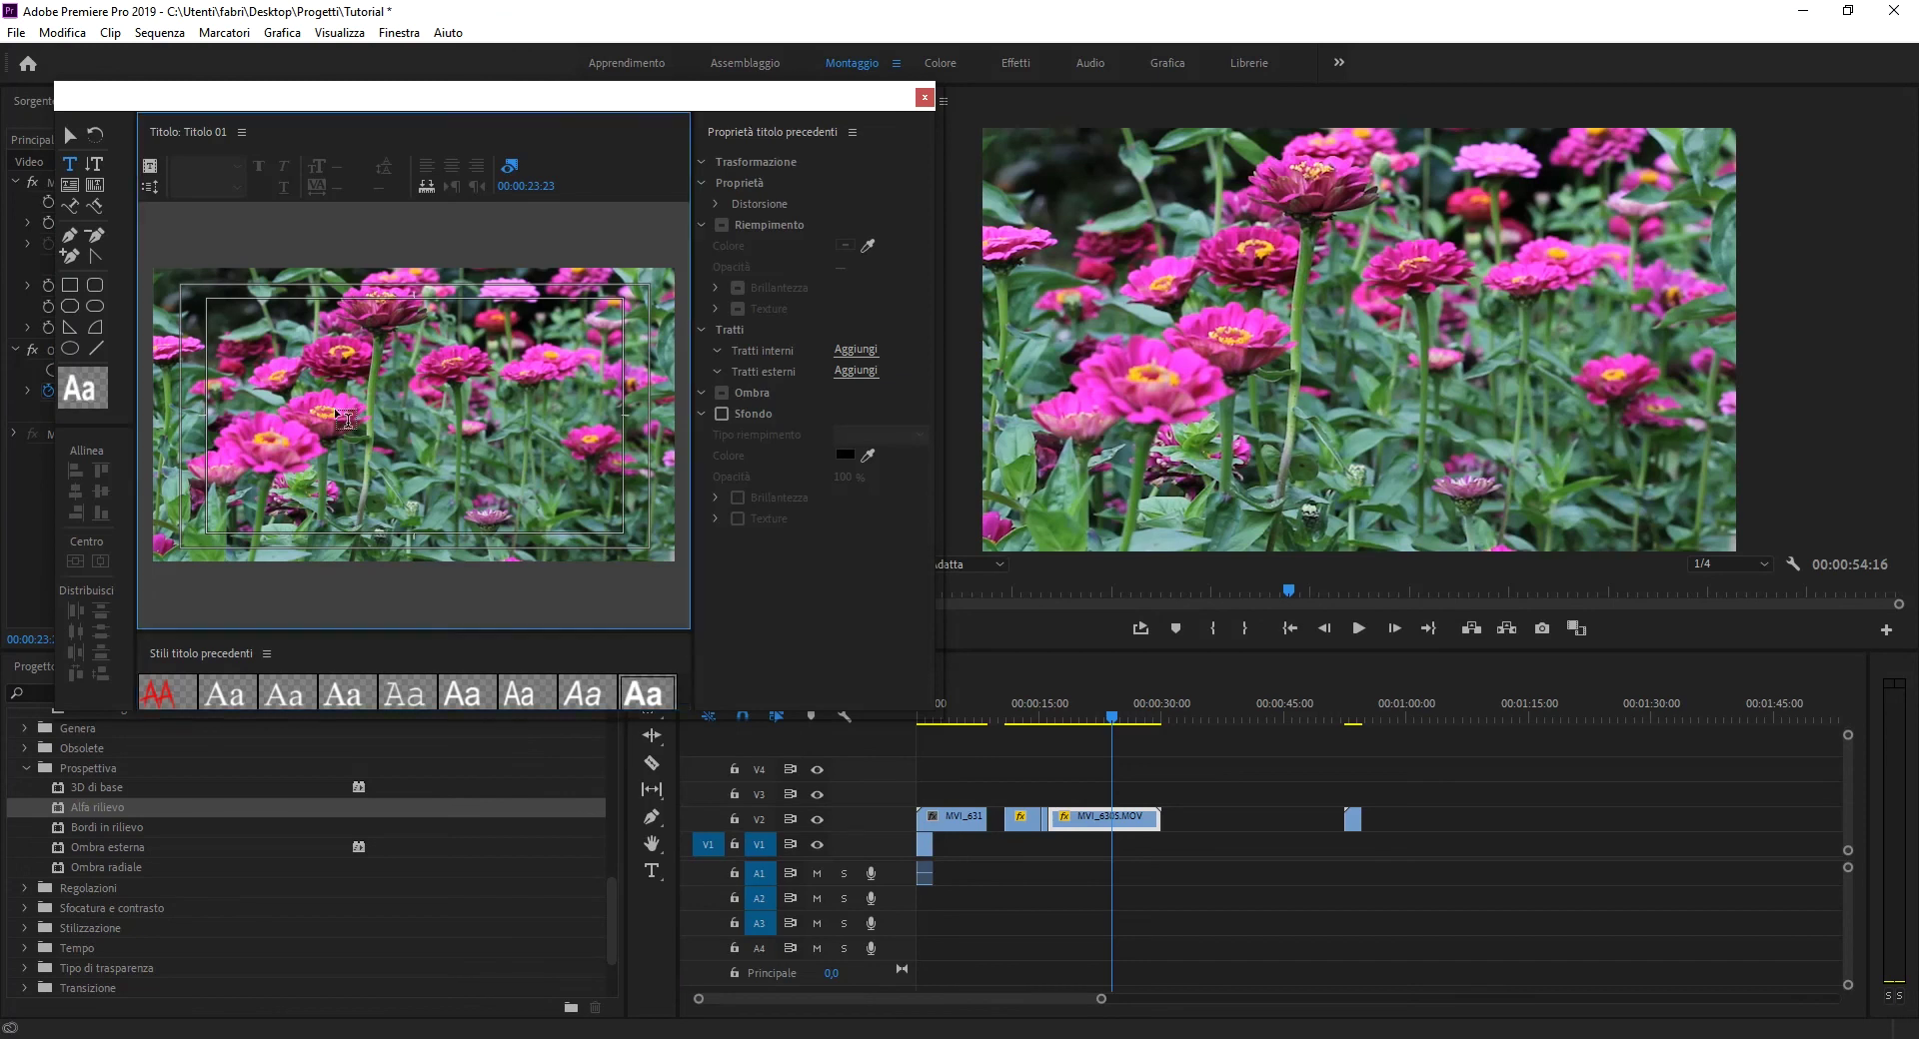
type("TITOLO")
left_click(68, 138)
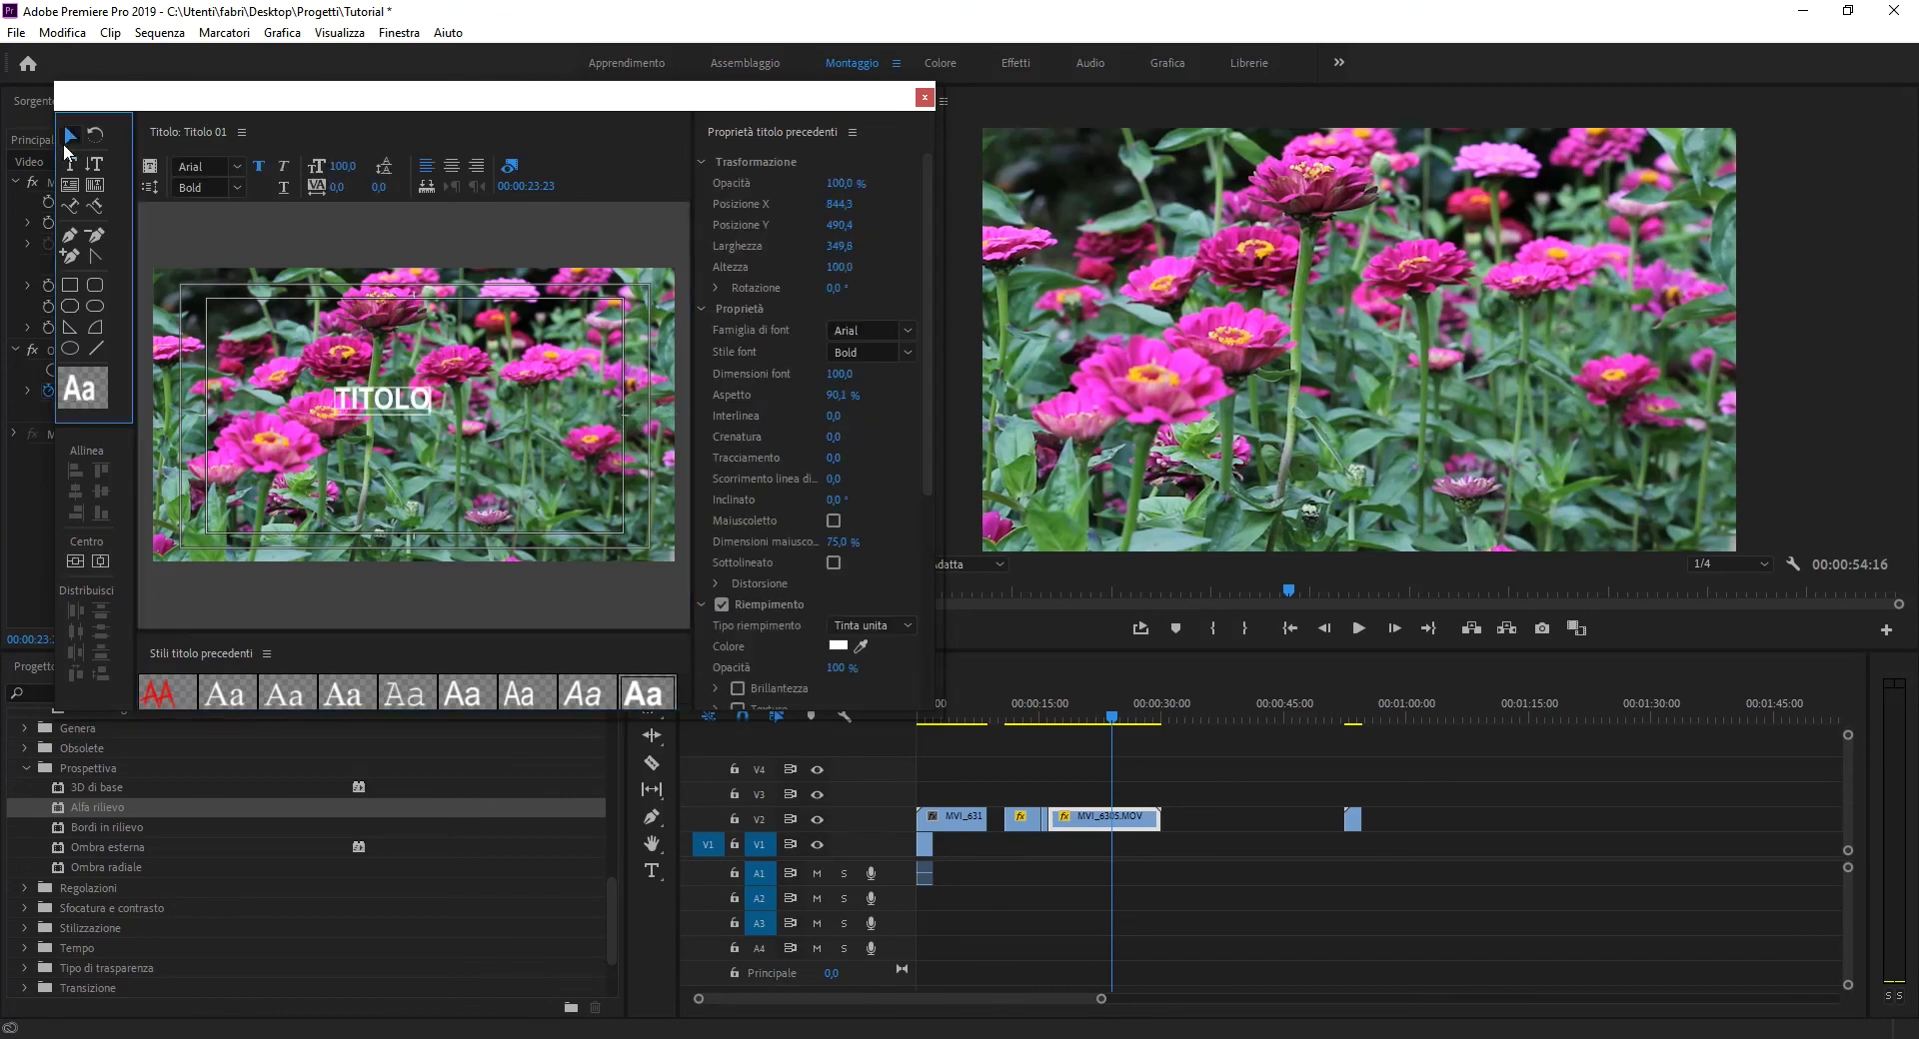
left_click_drag(430, 413, 560, 467)
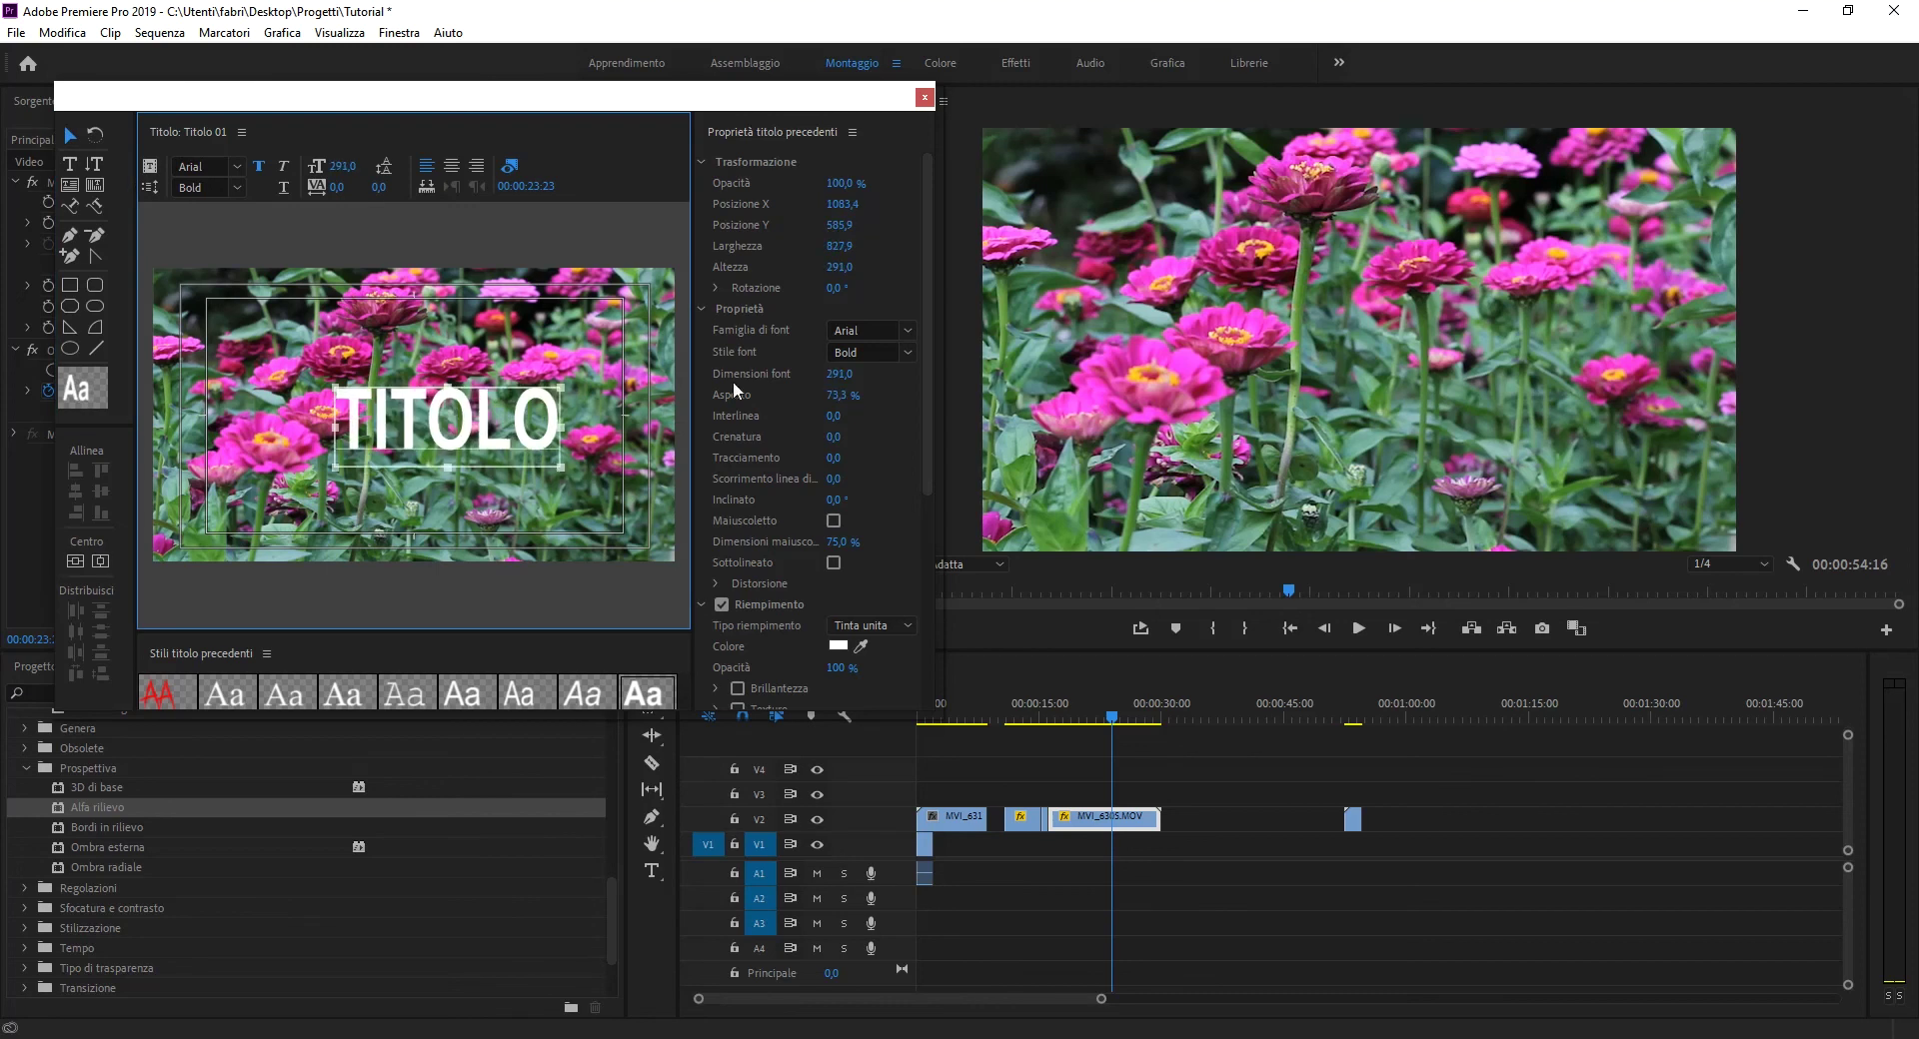
left_click(924, 97)
left_click(70, 665)
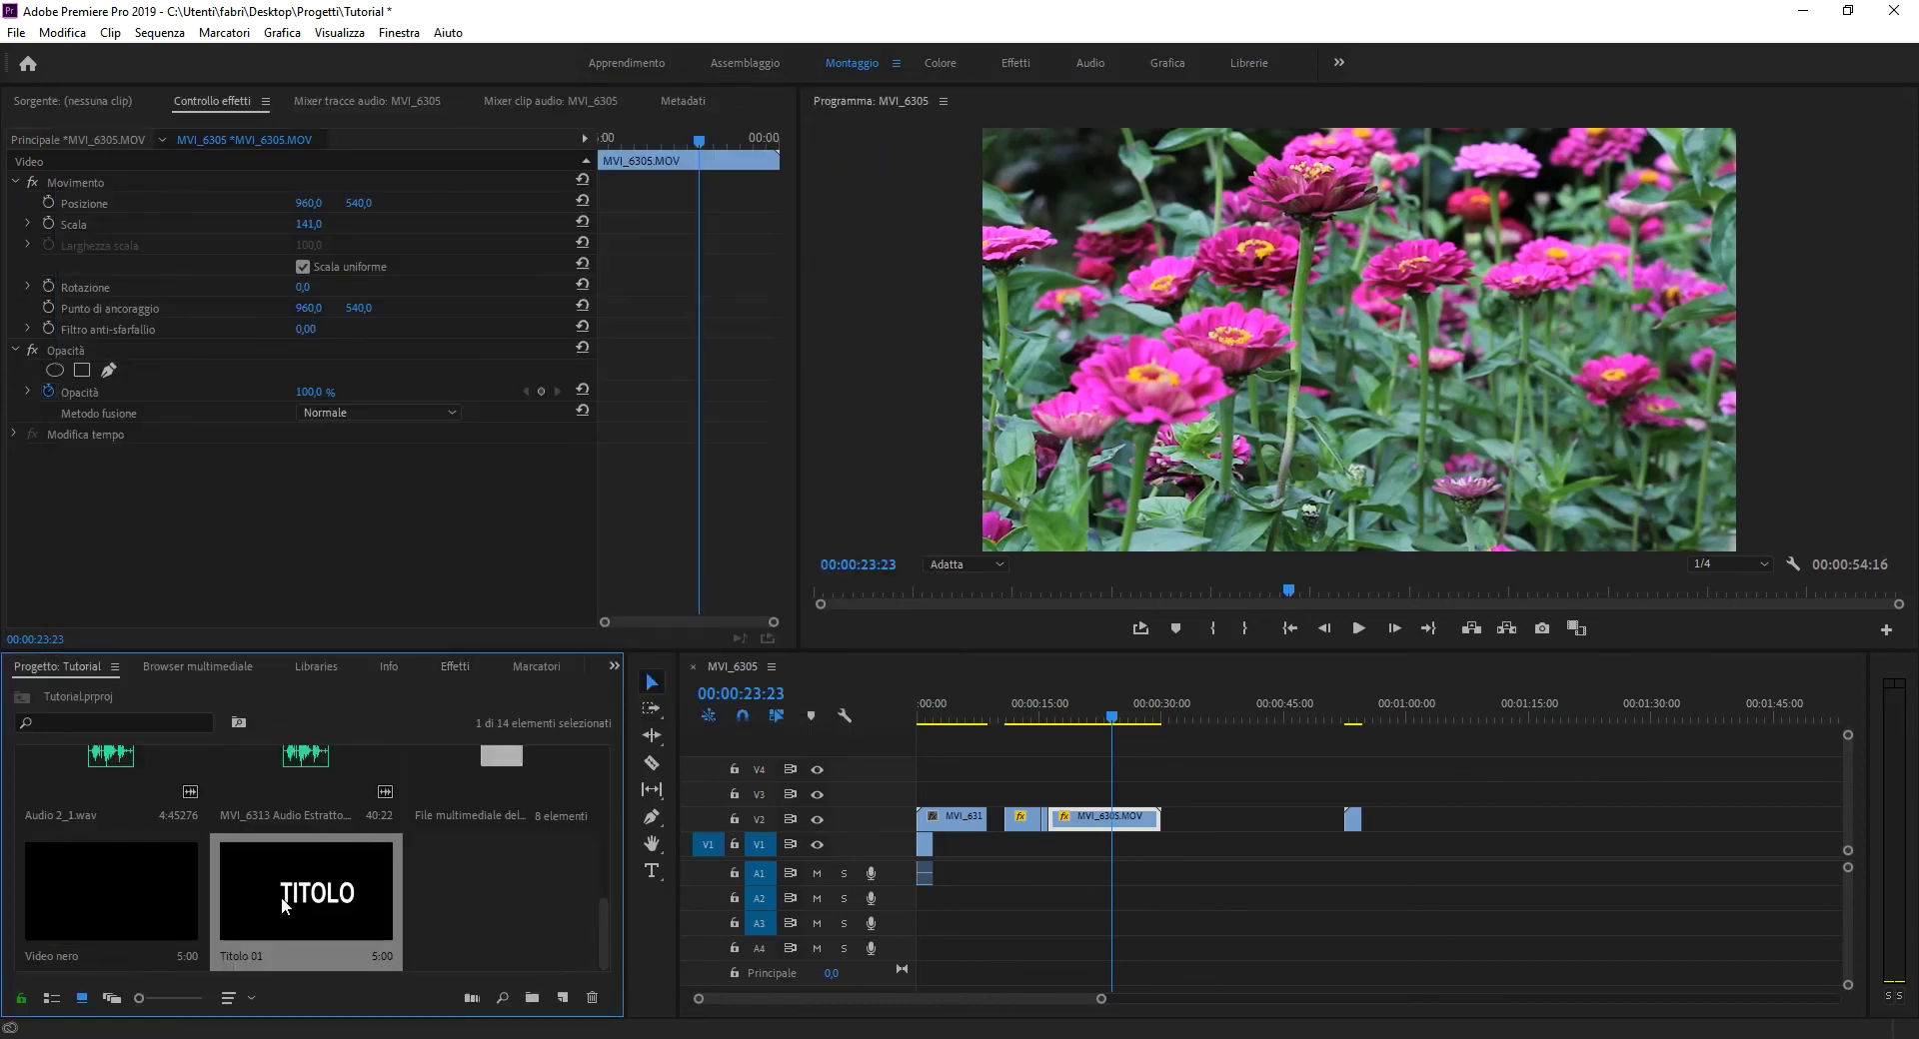
Place Titolo 01 on V3 above the flower clip and apply Ombra esterna
left_click_drag(280, 896, 1129, 794)
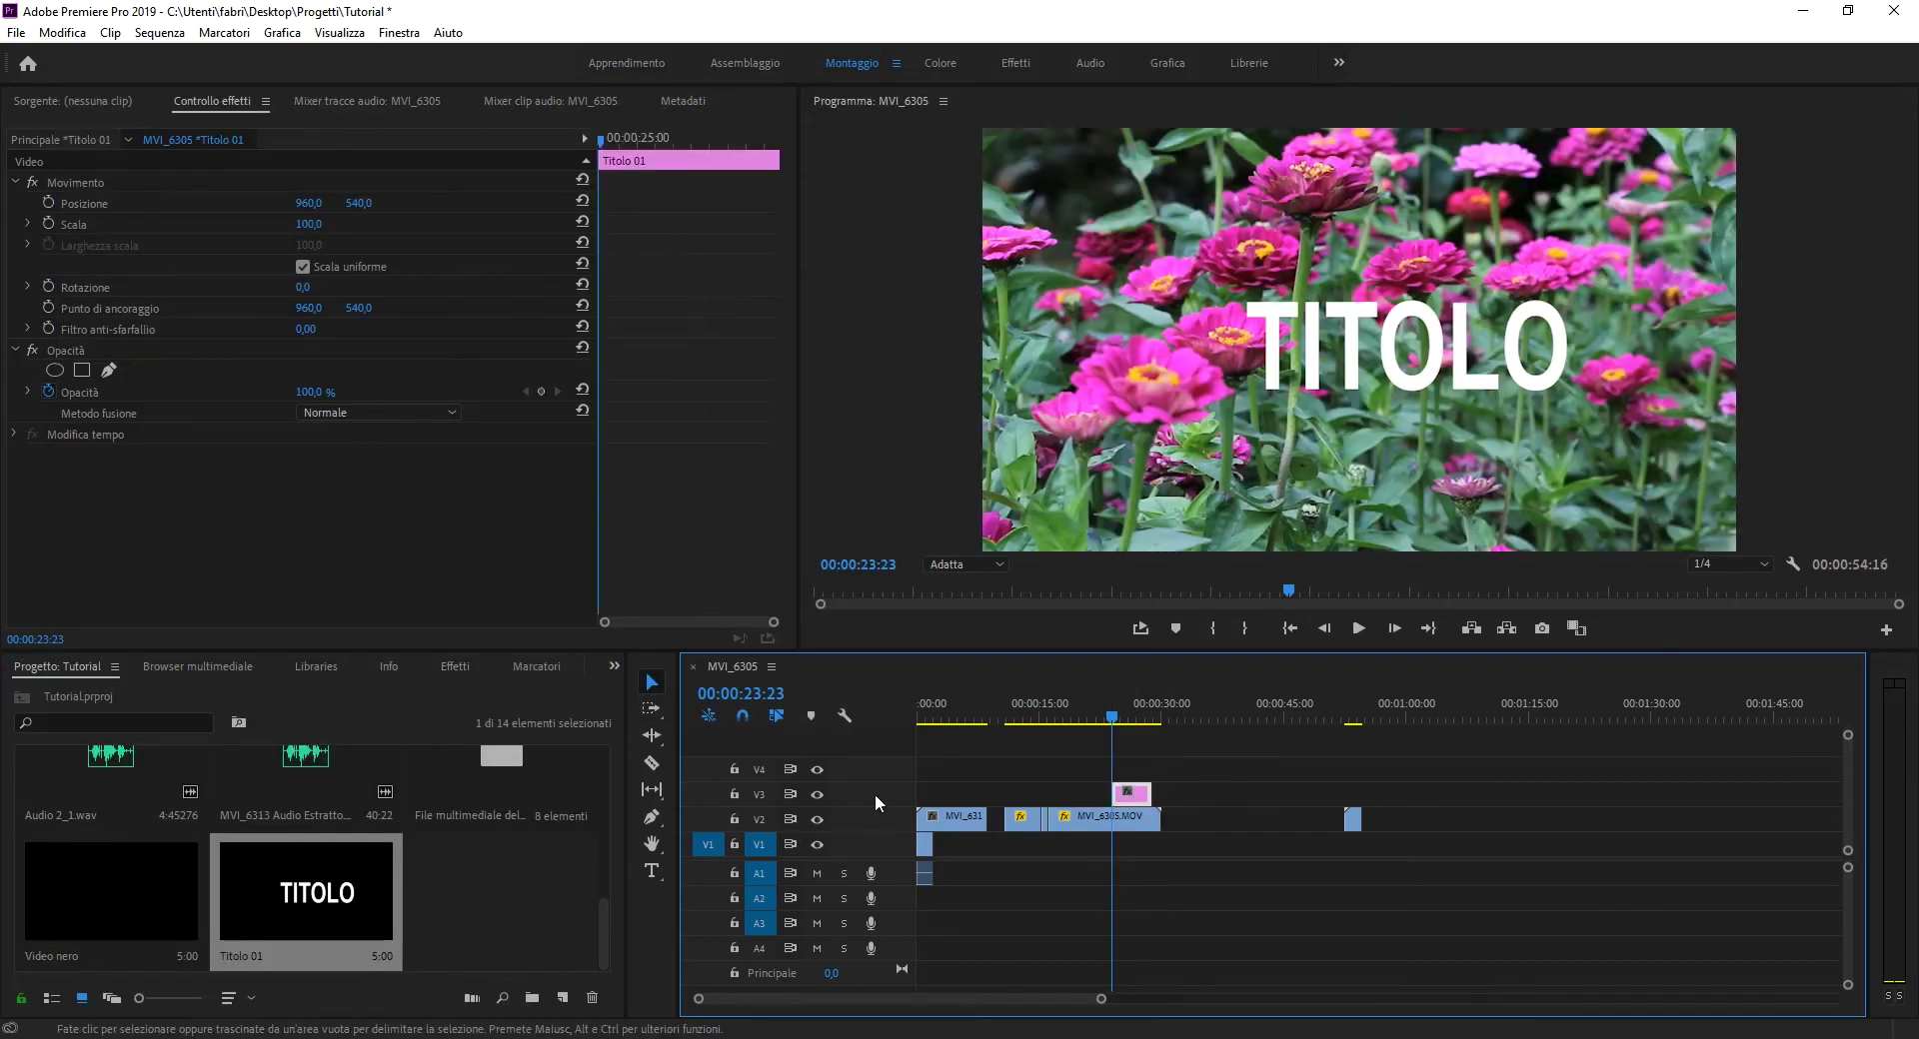
left_click(457, 668)
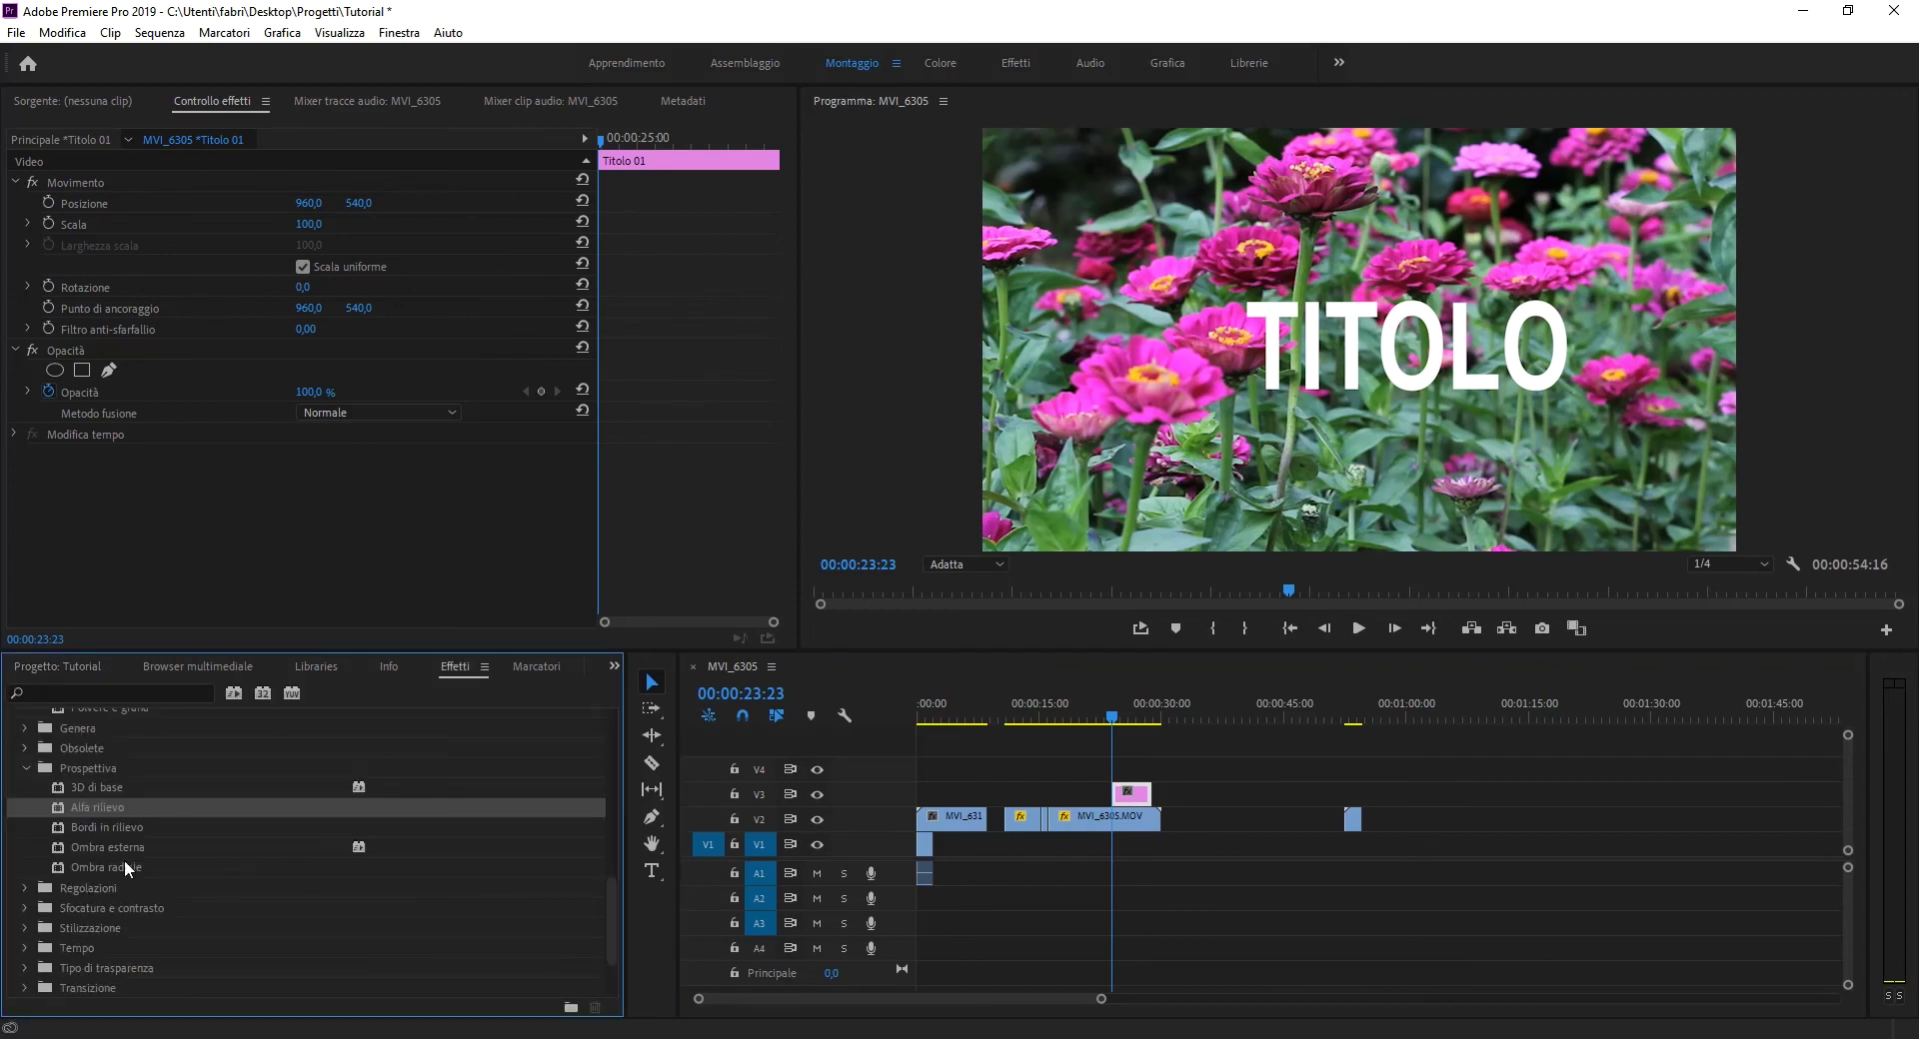
left_click_drag(106, 848, 1132, 795)
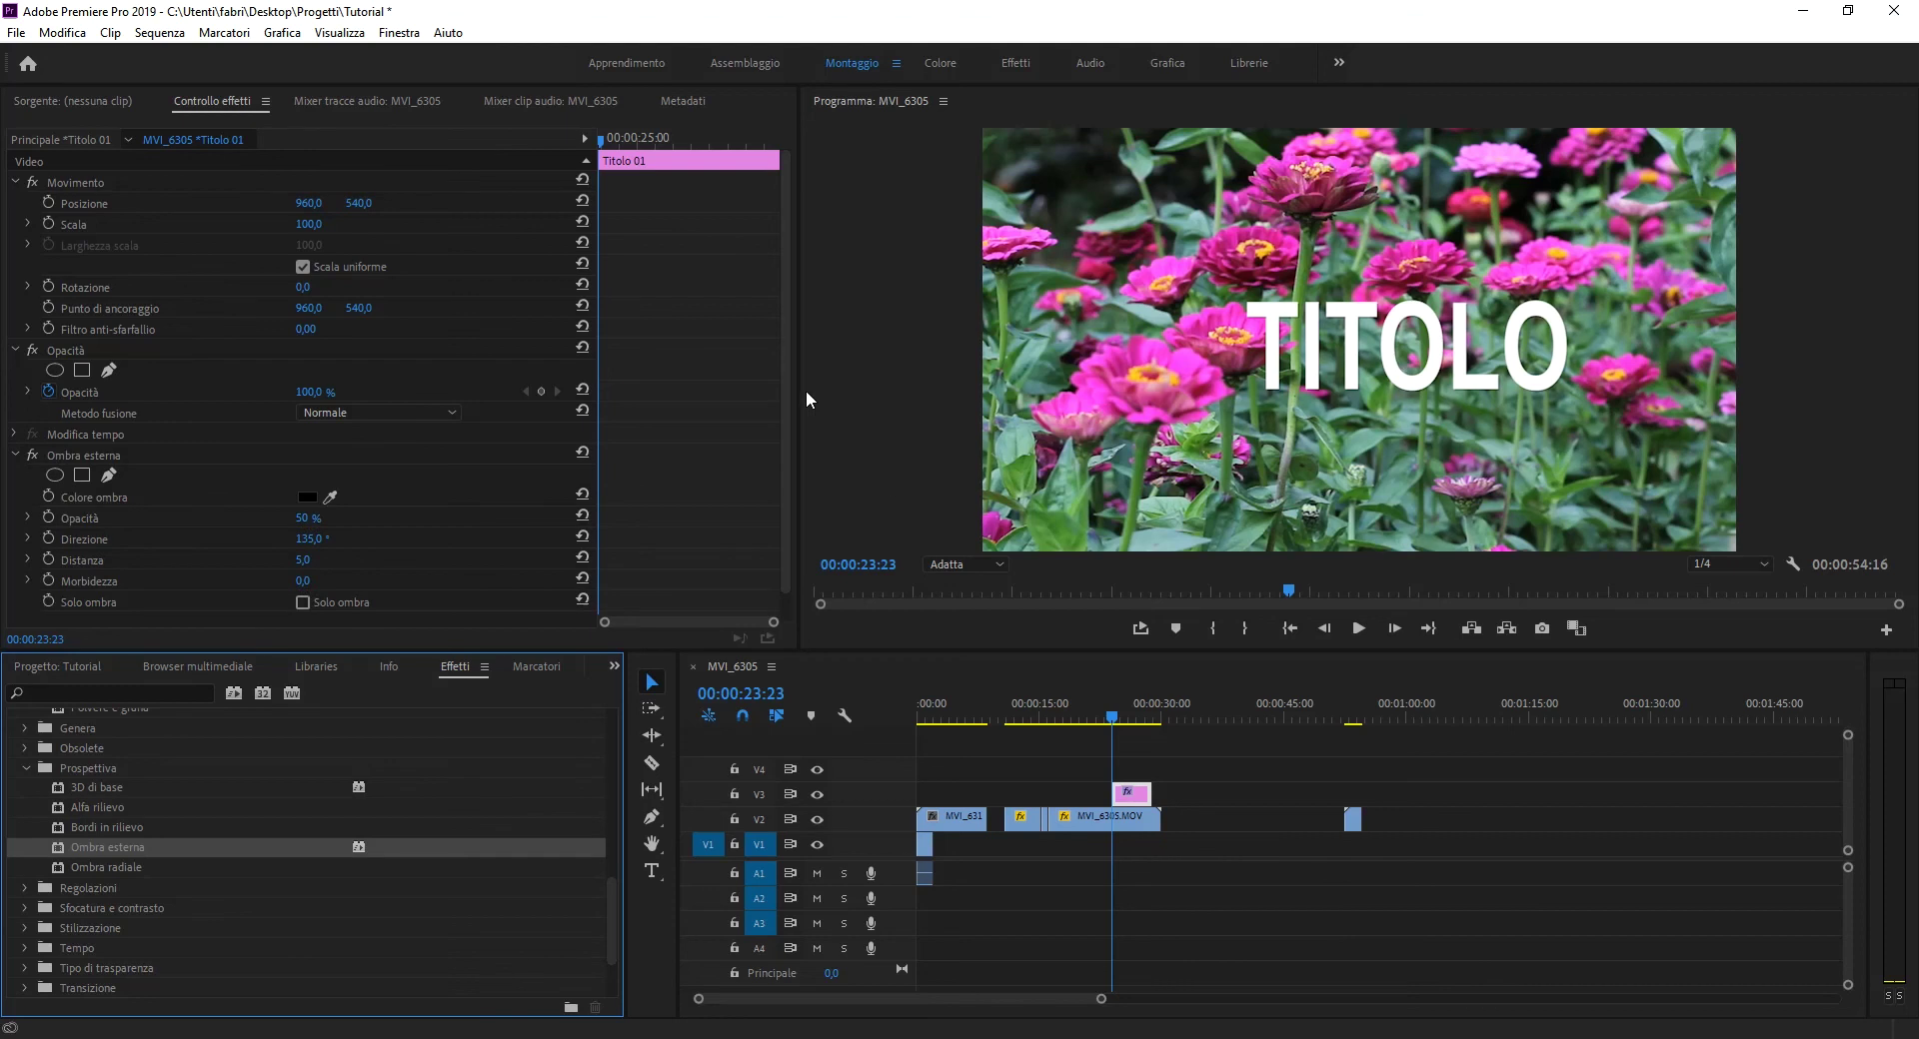
Set the shadow distance to 30 and softness to 8, toggle Solo ombra, then delete Ombra esterna
scroll(789, 396, "down", 1)
left_click_drag(302, 535, 318, 534)
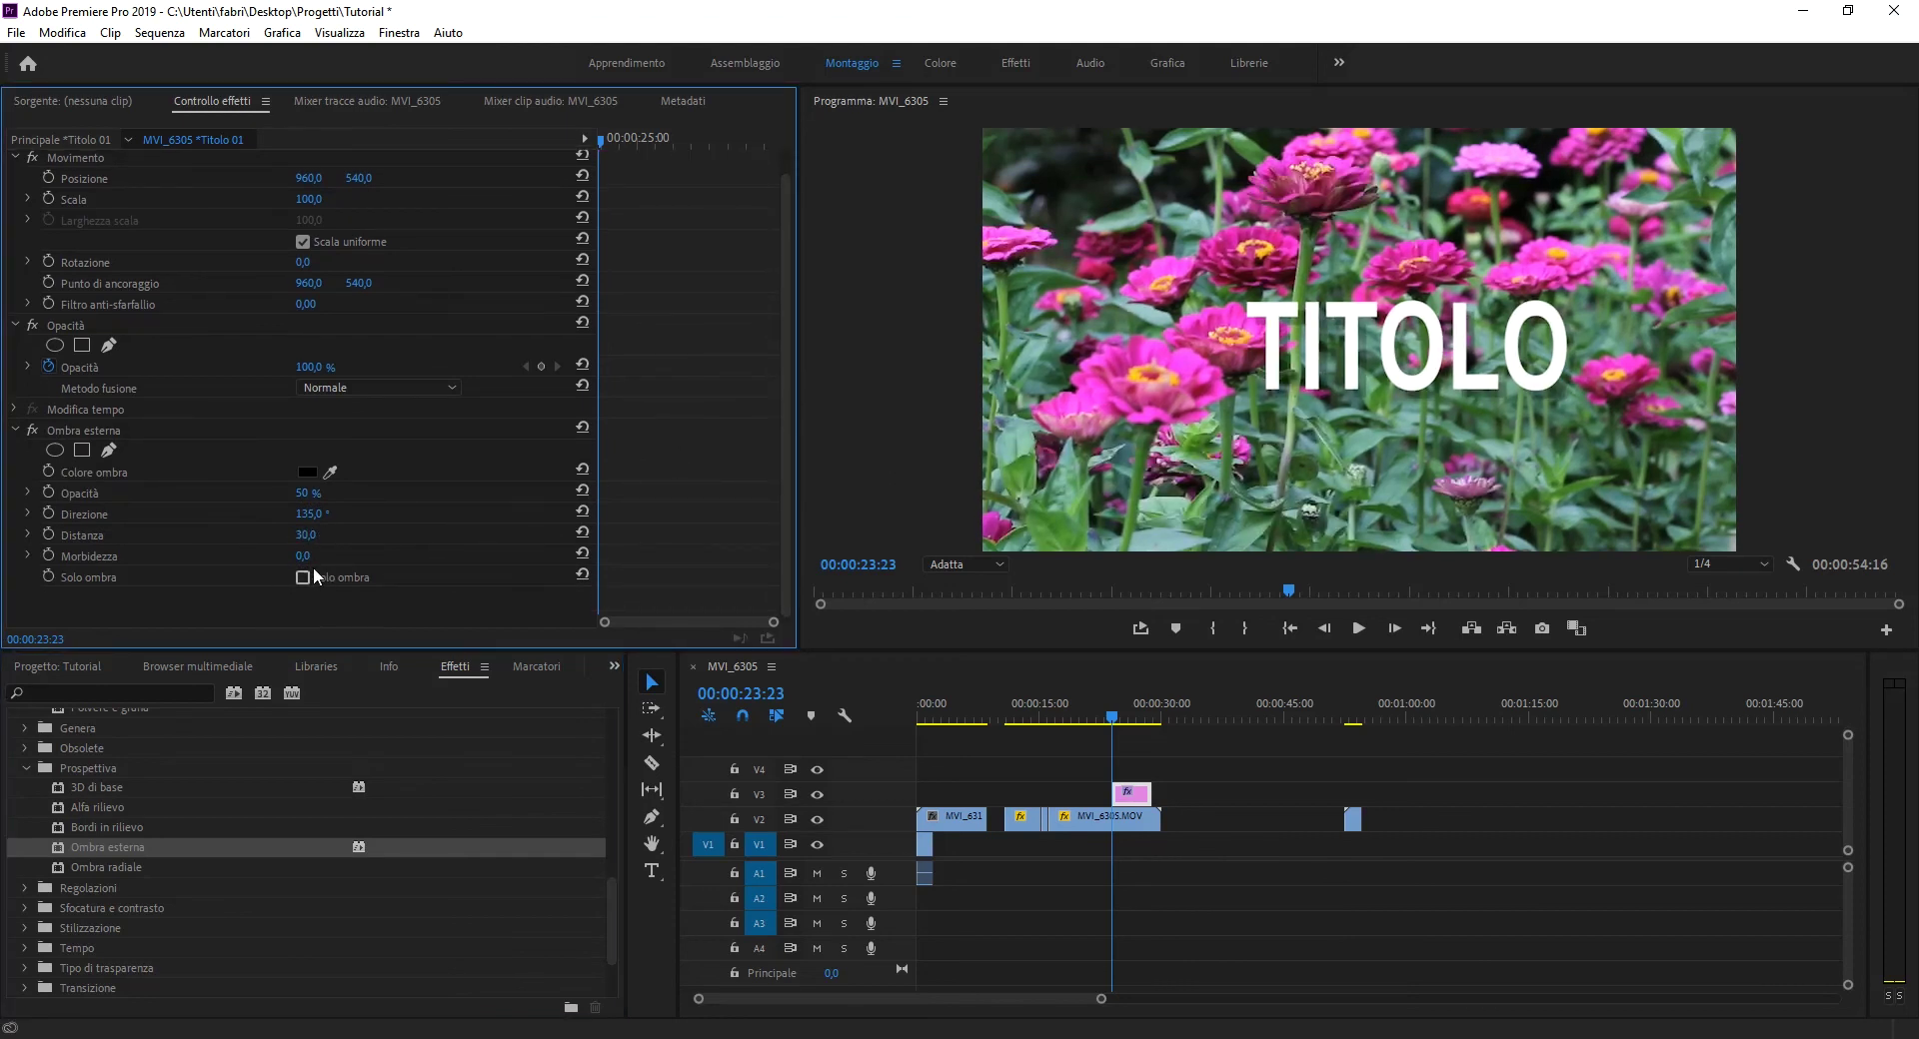
mouse_move(301, 556)
left_mouse_down()
mouse_move(328, 539)
mouse_move(320, 514)
left_mouse_up()
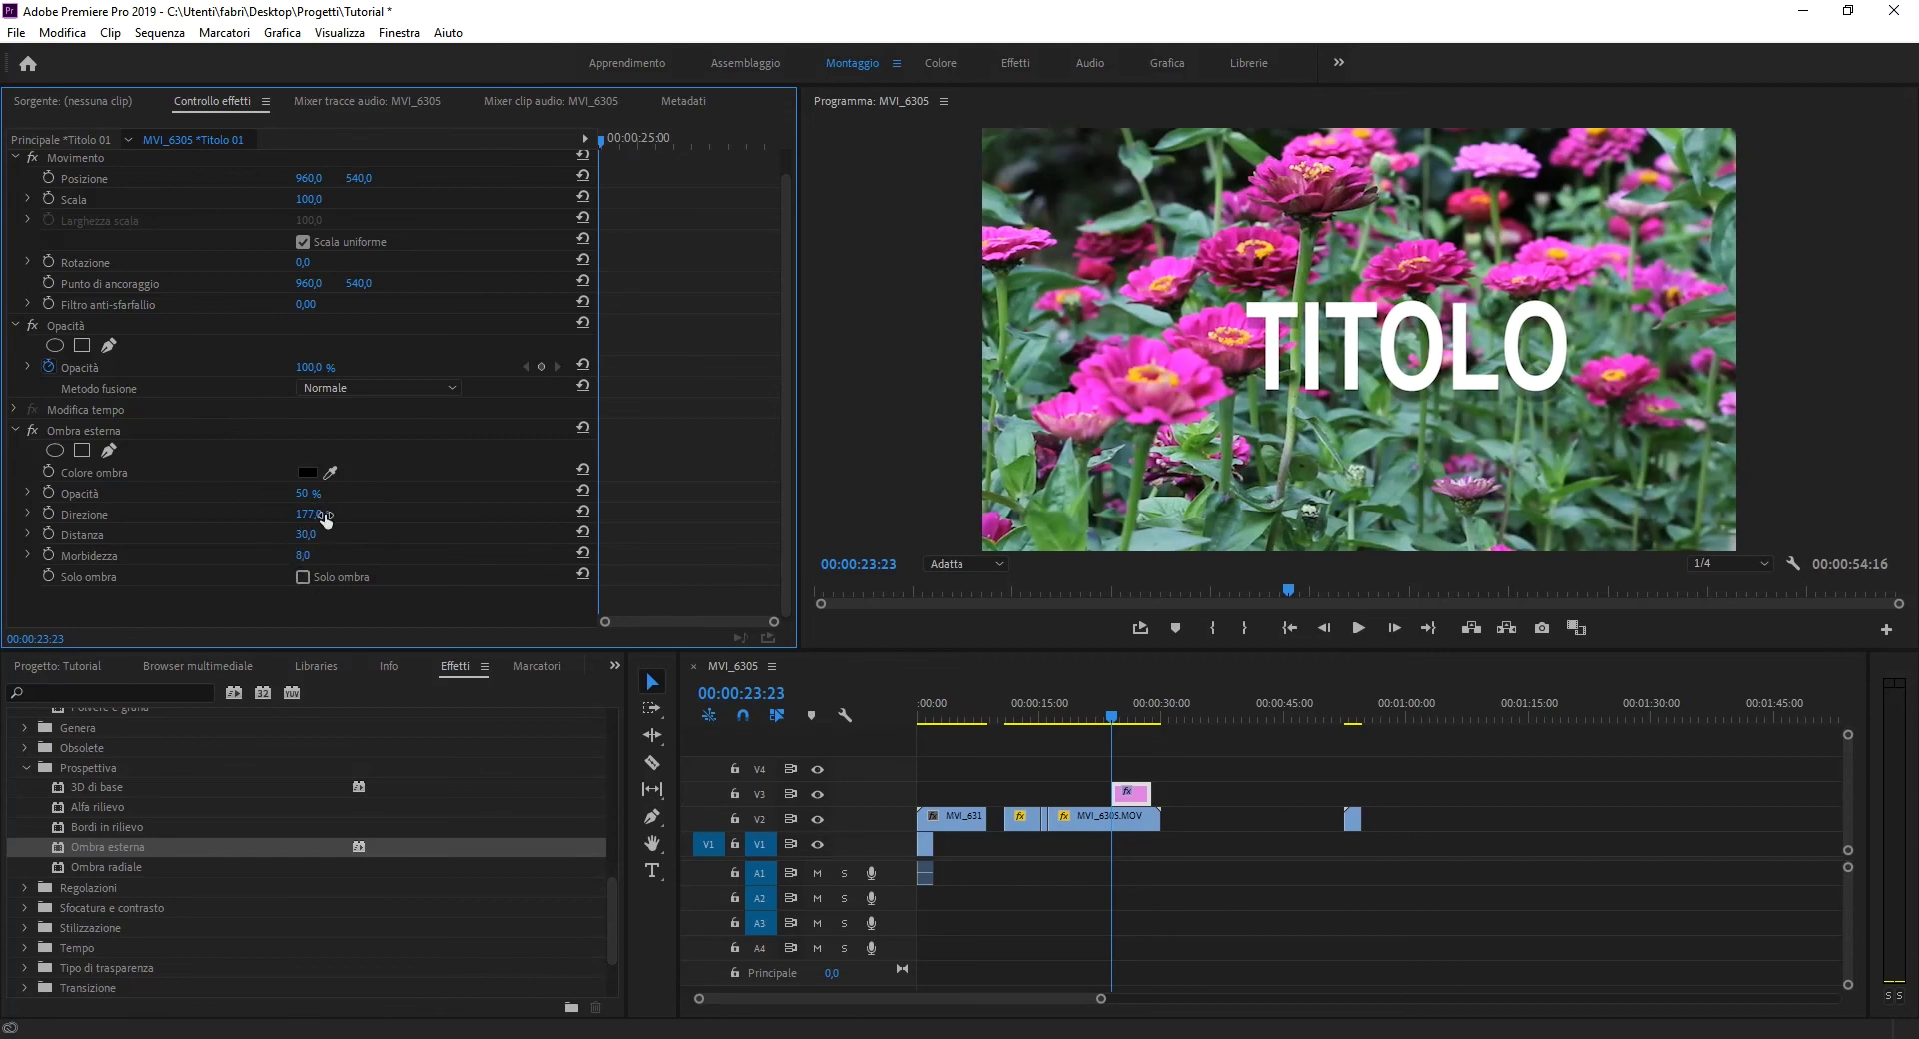
left_click(303, 578)
left_click(303, 578)
left_click(302, 577)
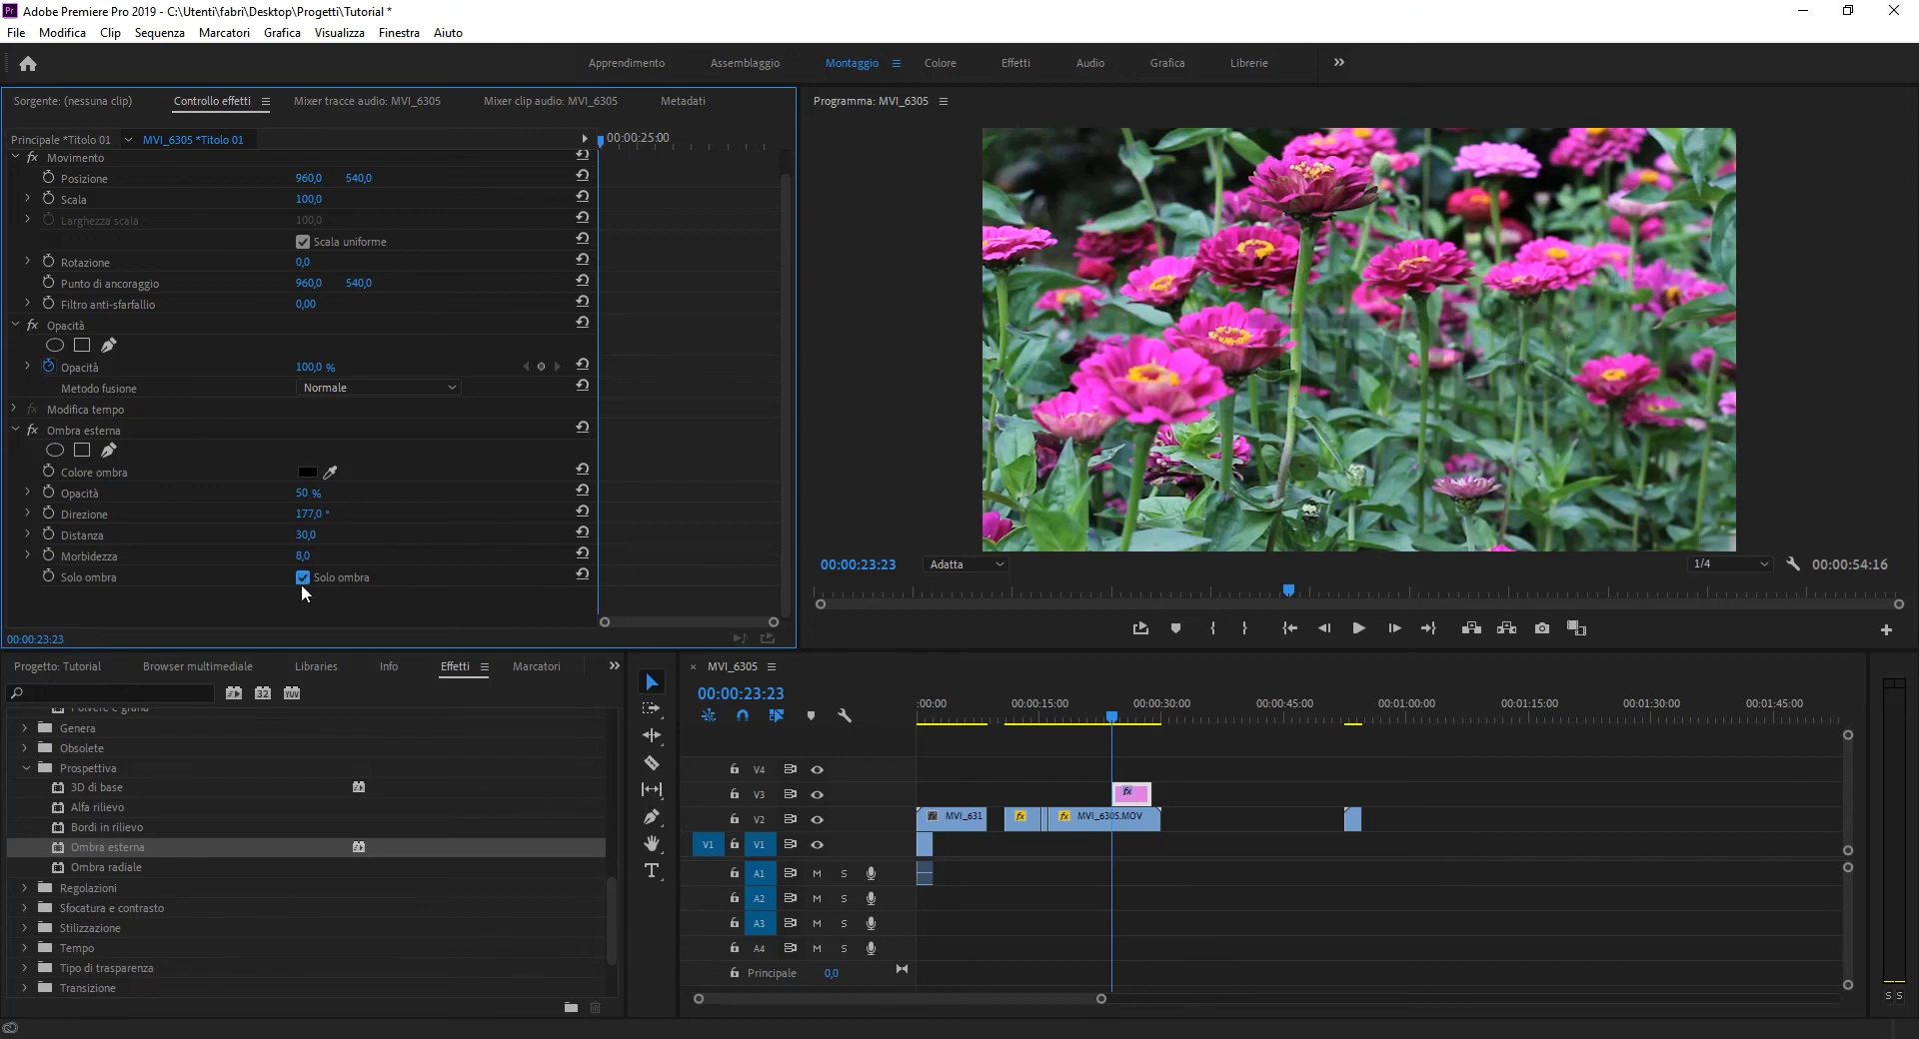
left_click(303, 577)
left_click(99, 430)
key("Delete")
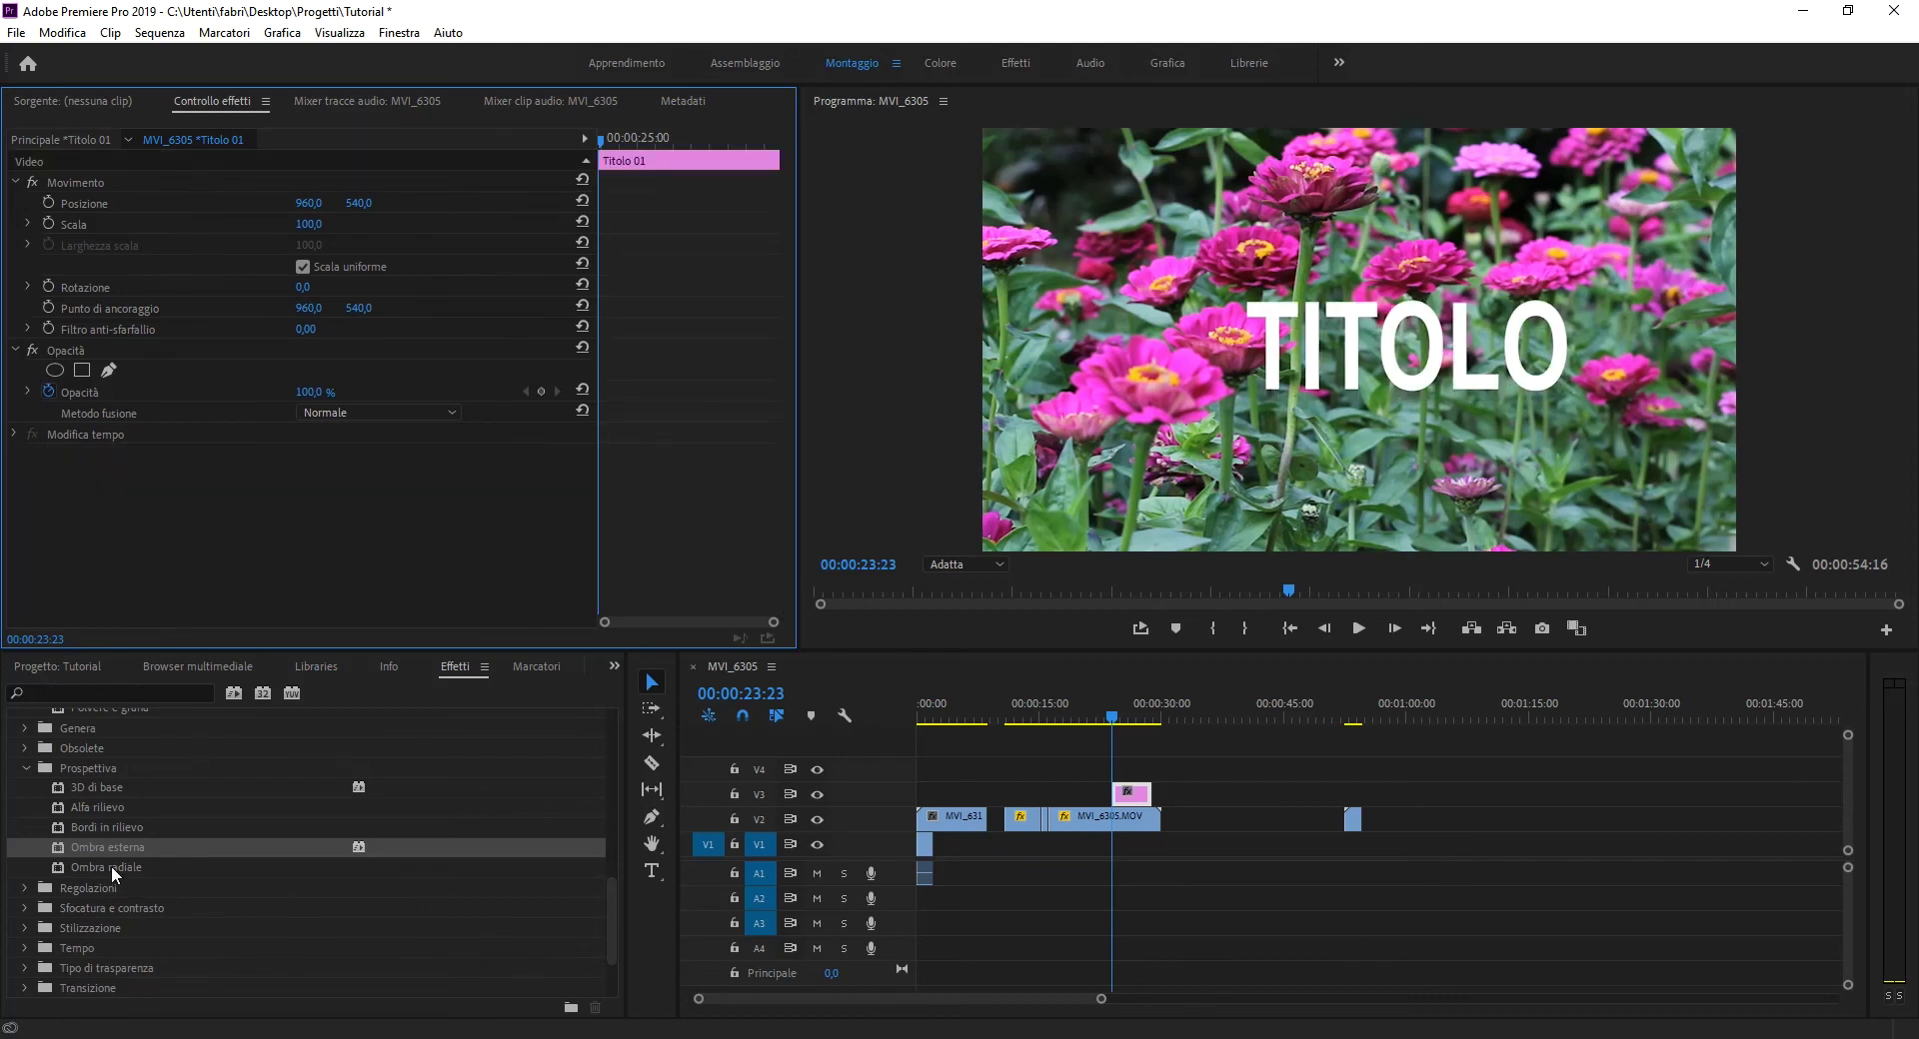
left_click_drag(110, 865, 1129, 795)
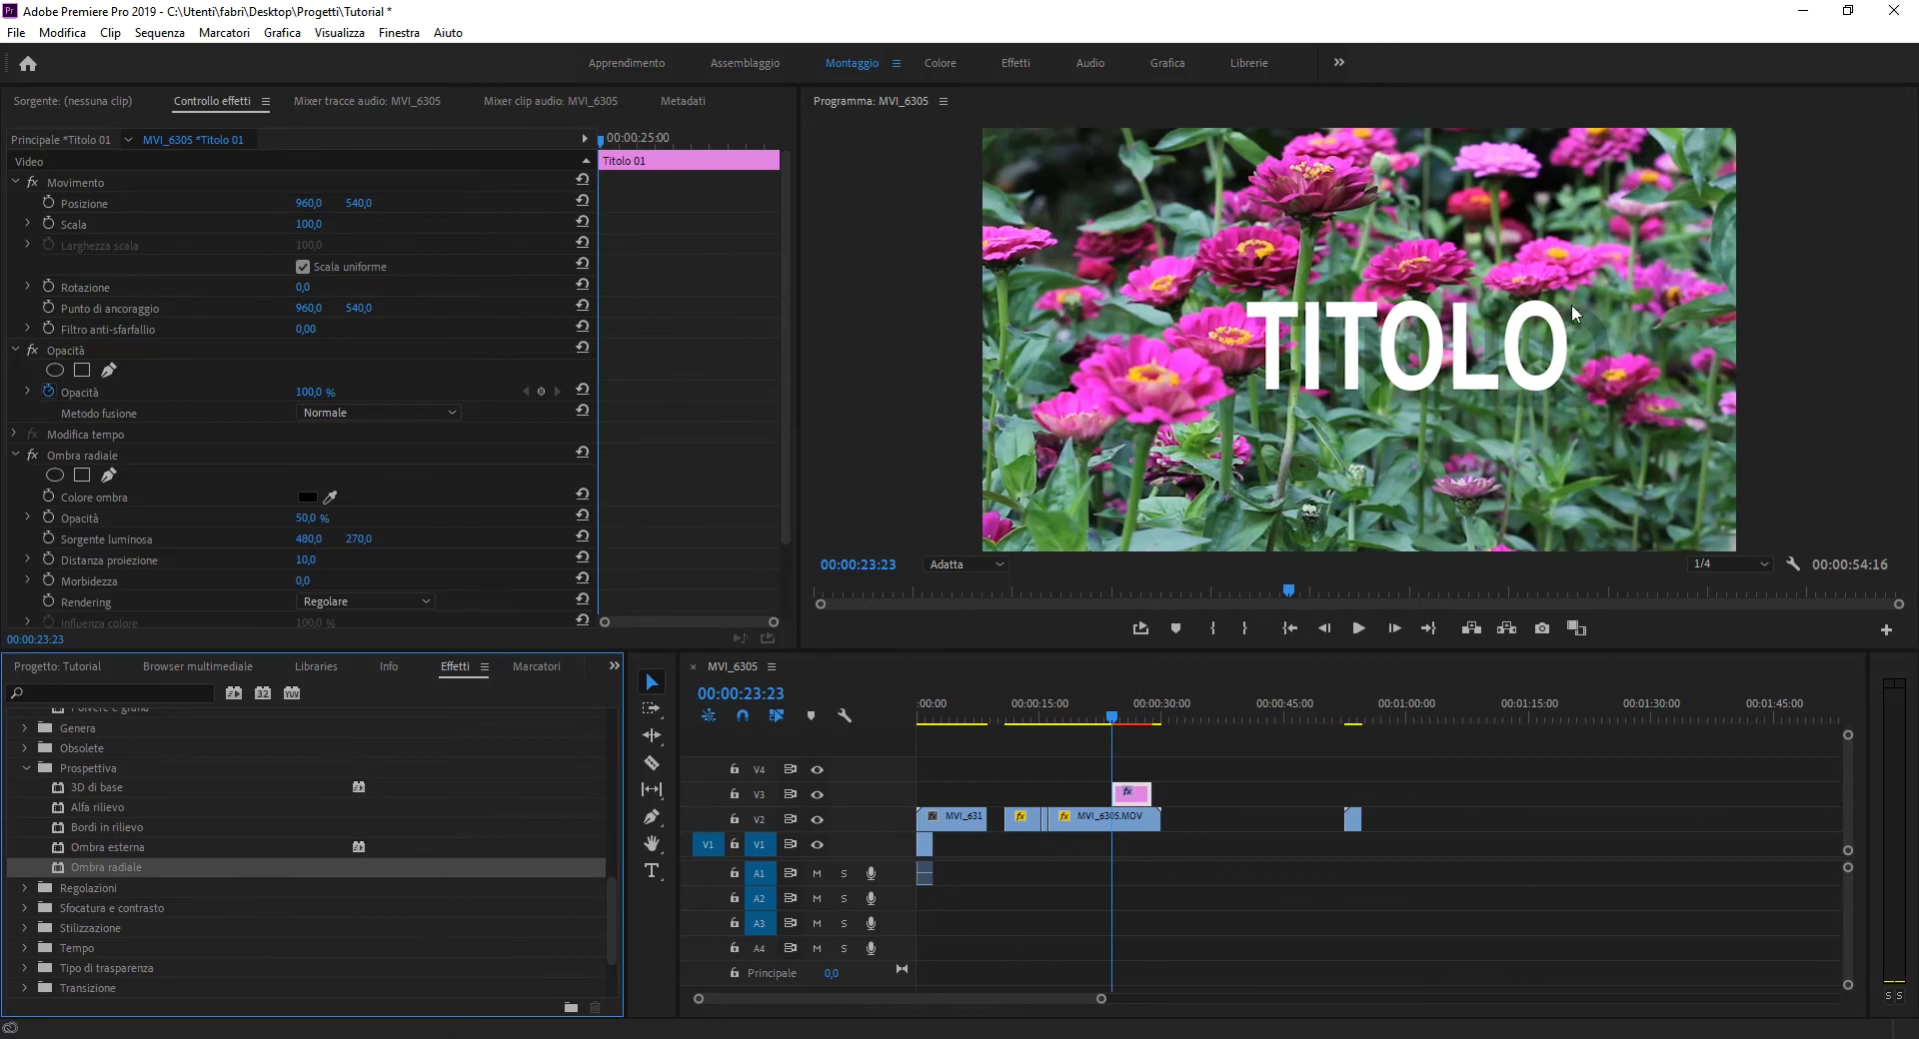
mouse_move(309, 565)
left_mouse_down()
mouse_move(360, 581)
mouse_move(332, 539)
left_mouse_up()
key("ctrl+z")
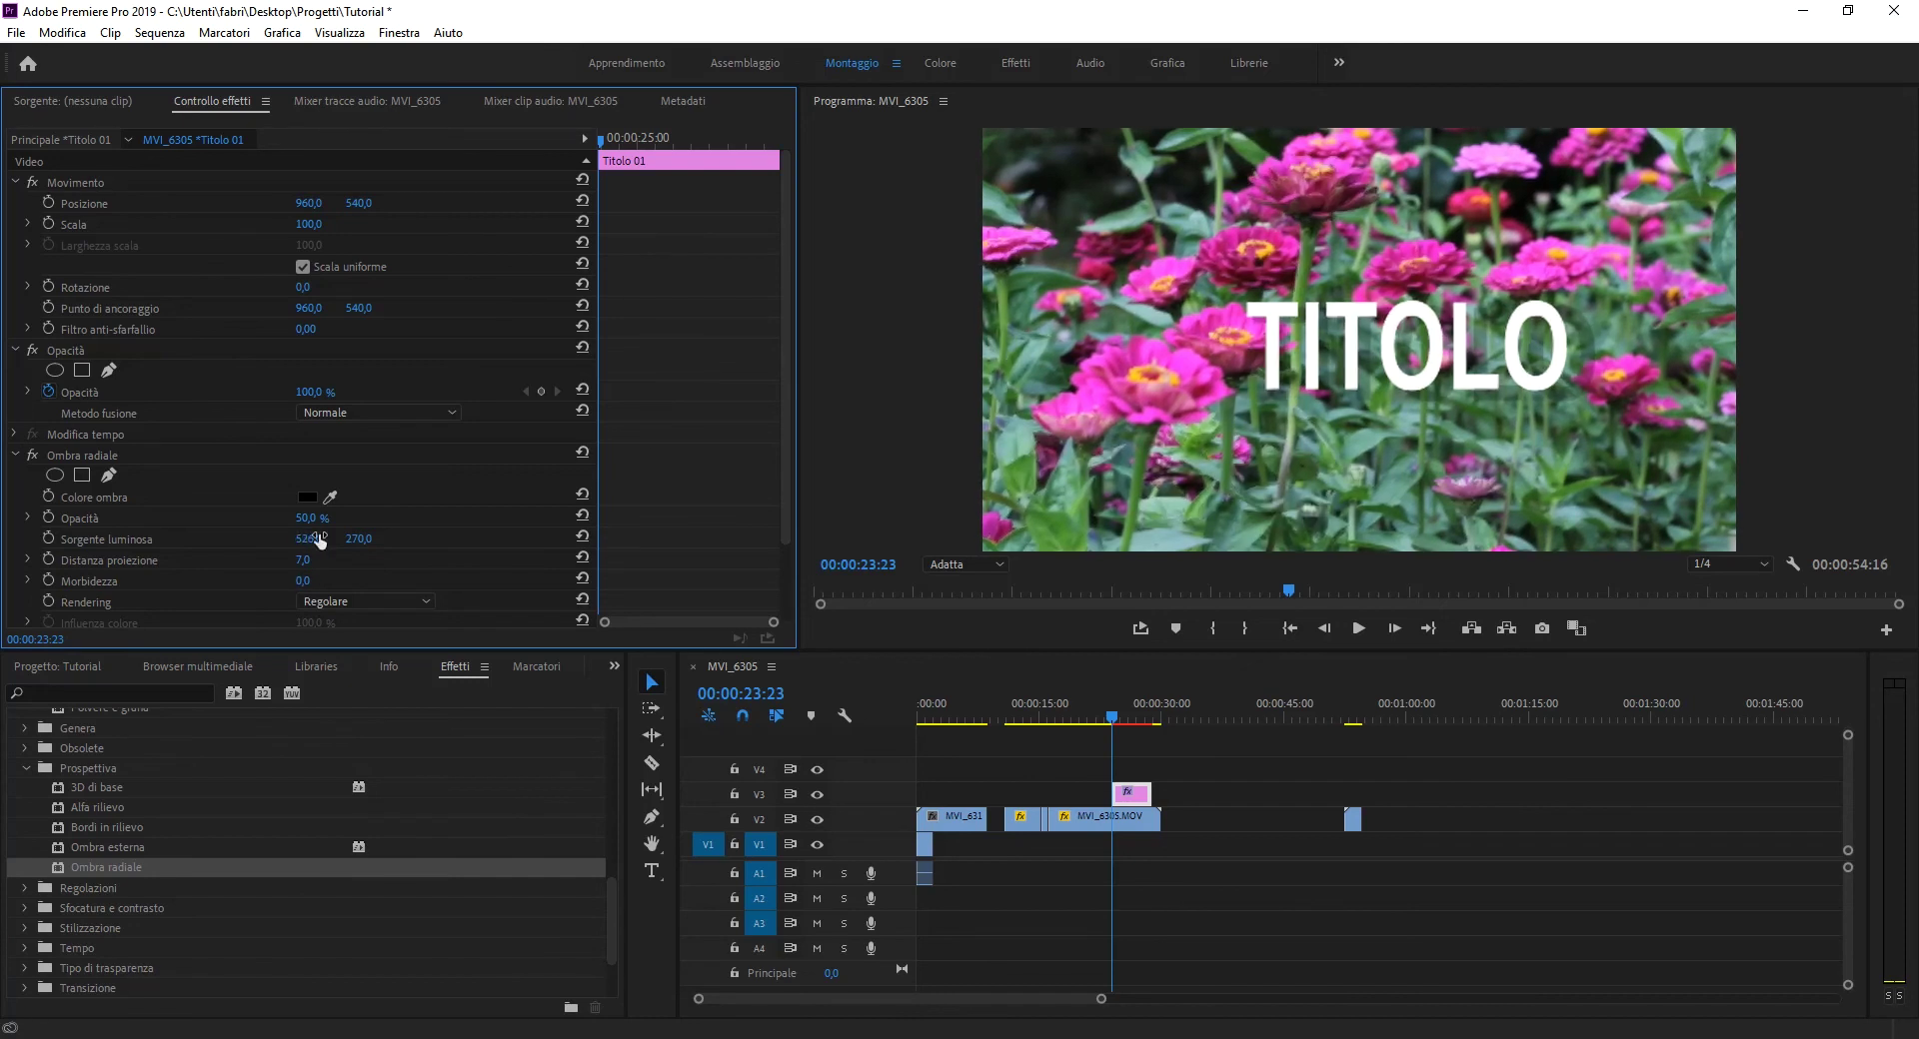
left_click_drag(786, 421, 789, 531)
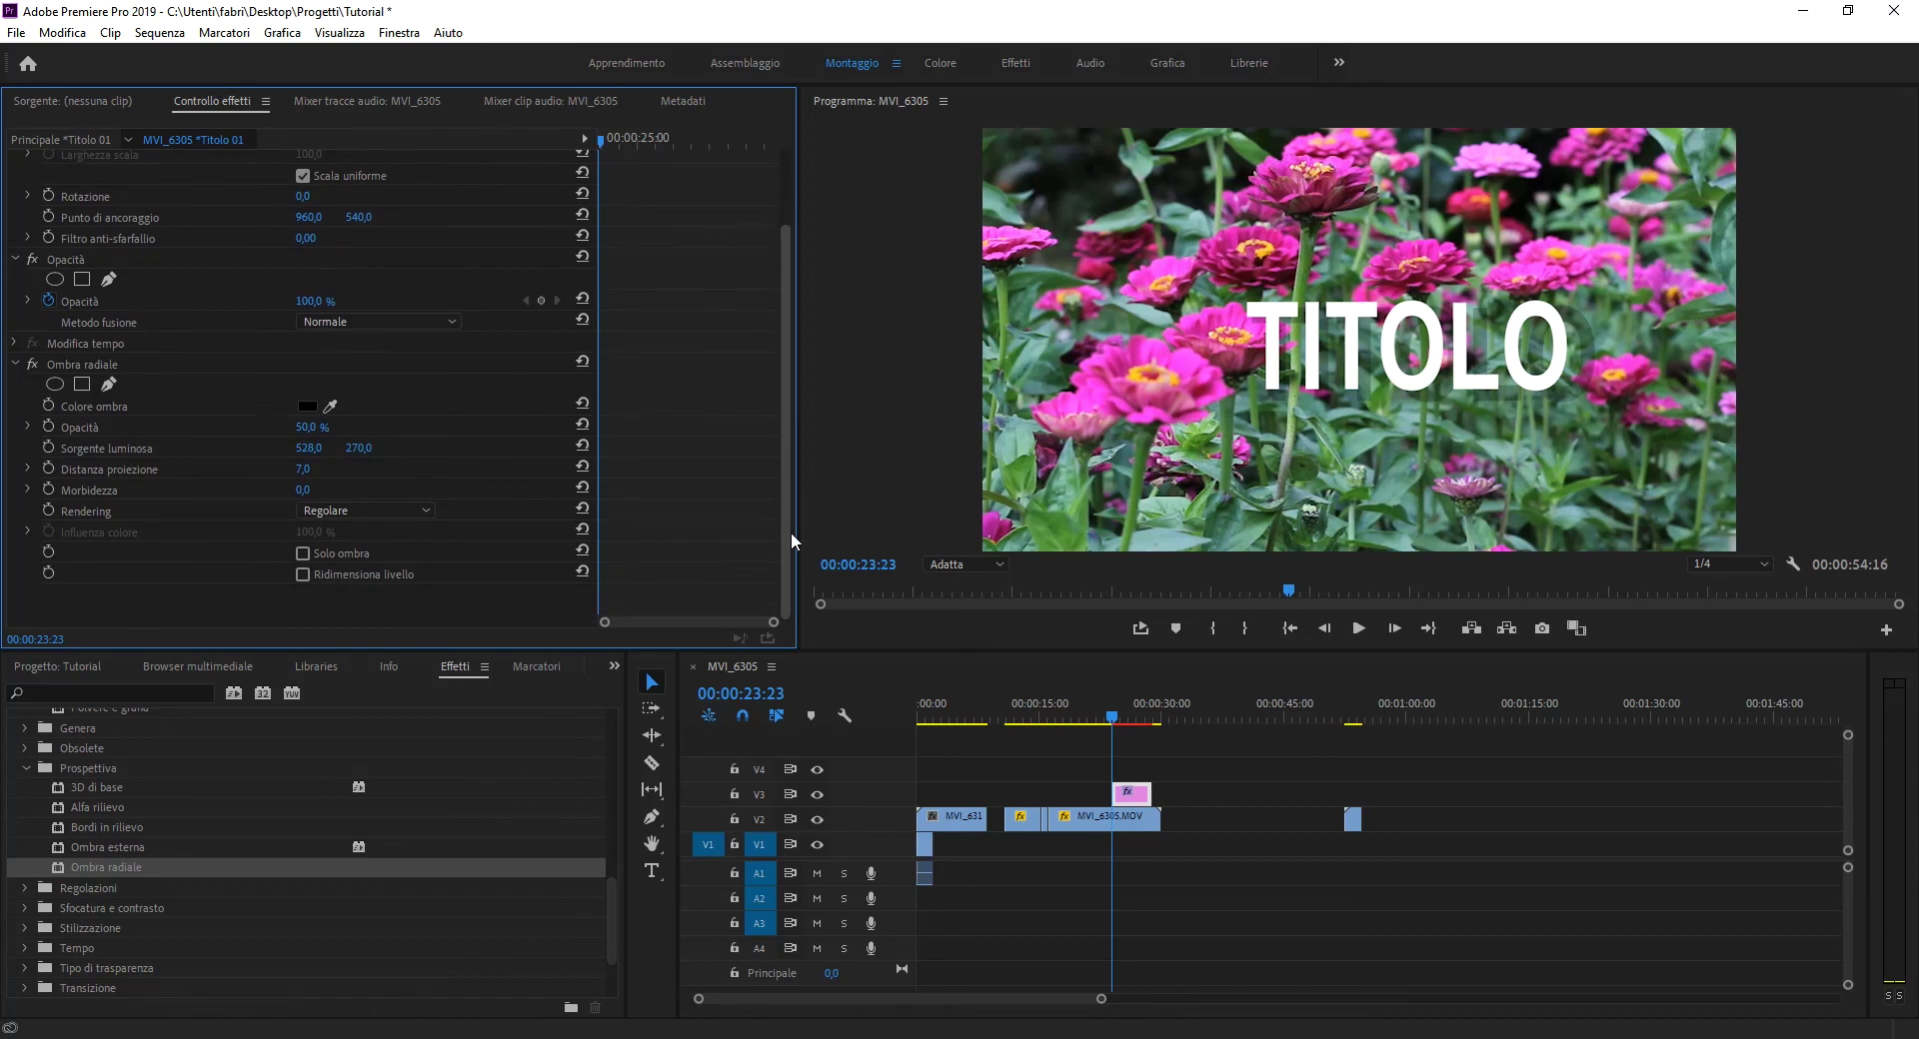
left_click(361, 544)
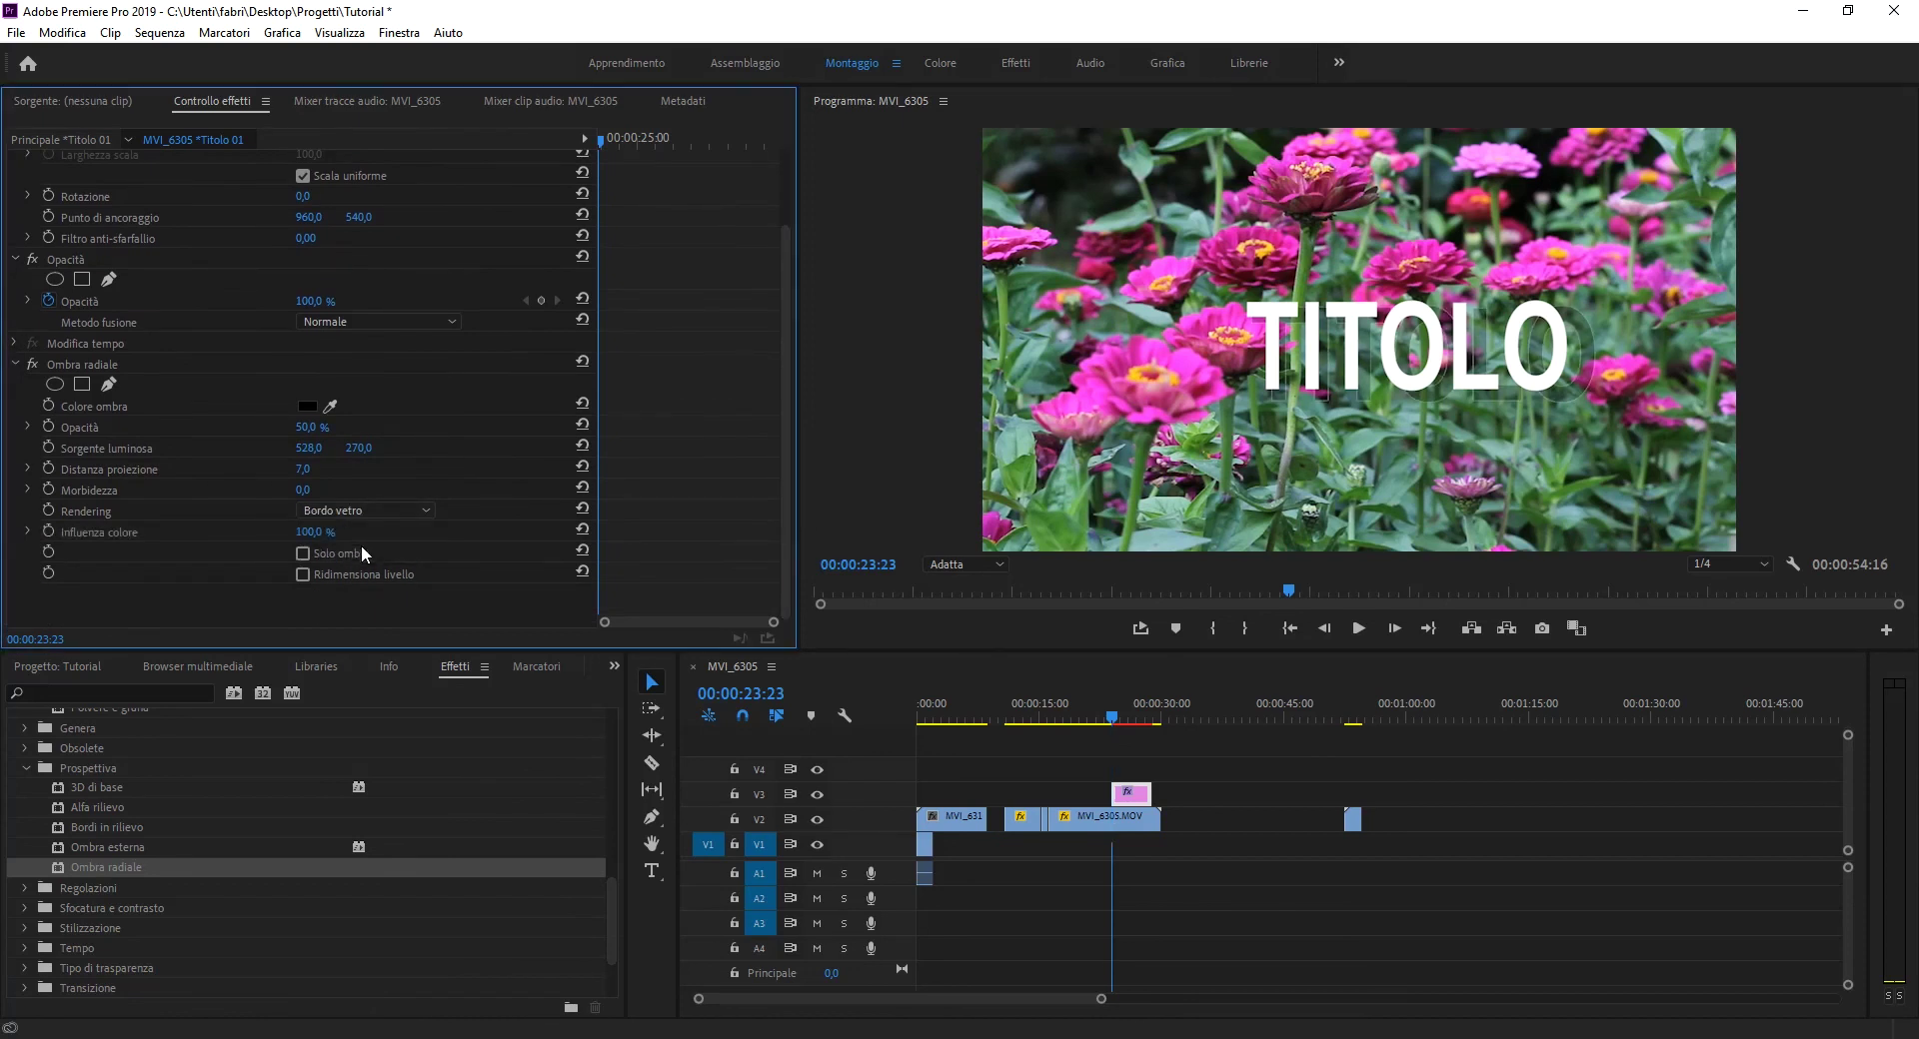
left_click(386, 512)
left_click(363, 519)
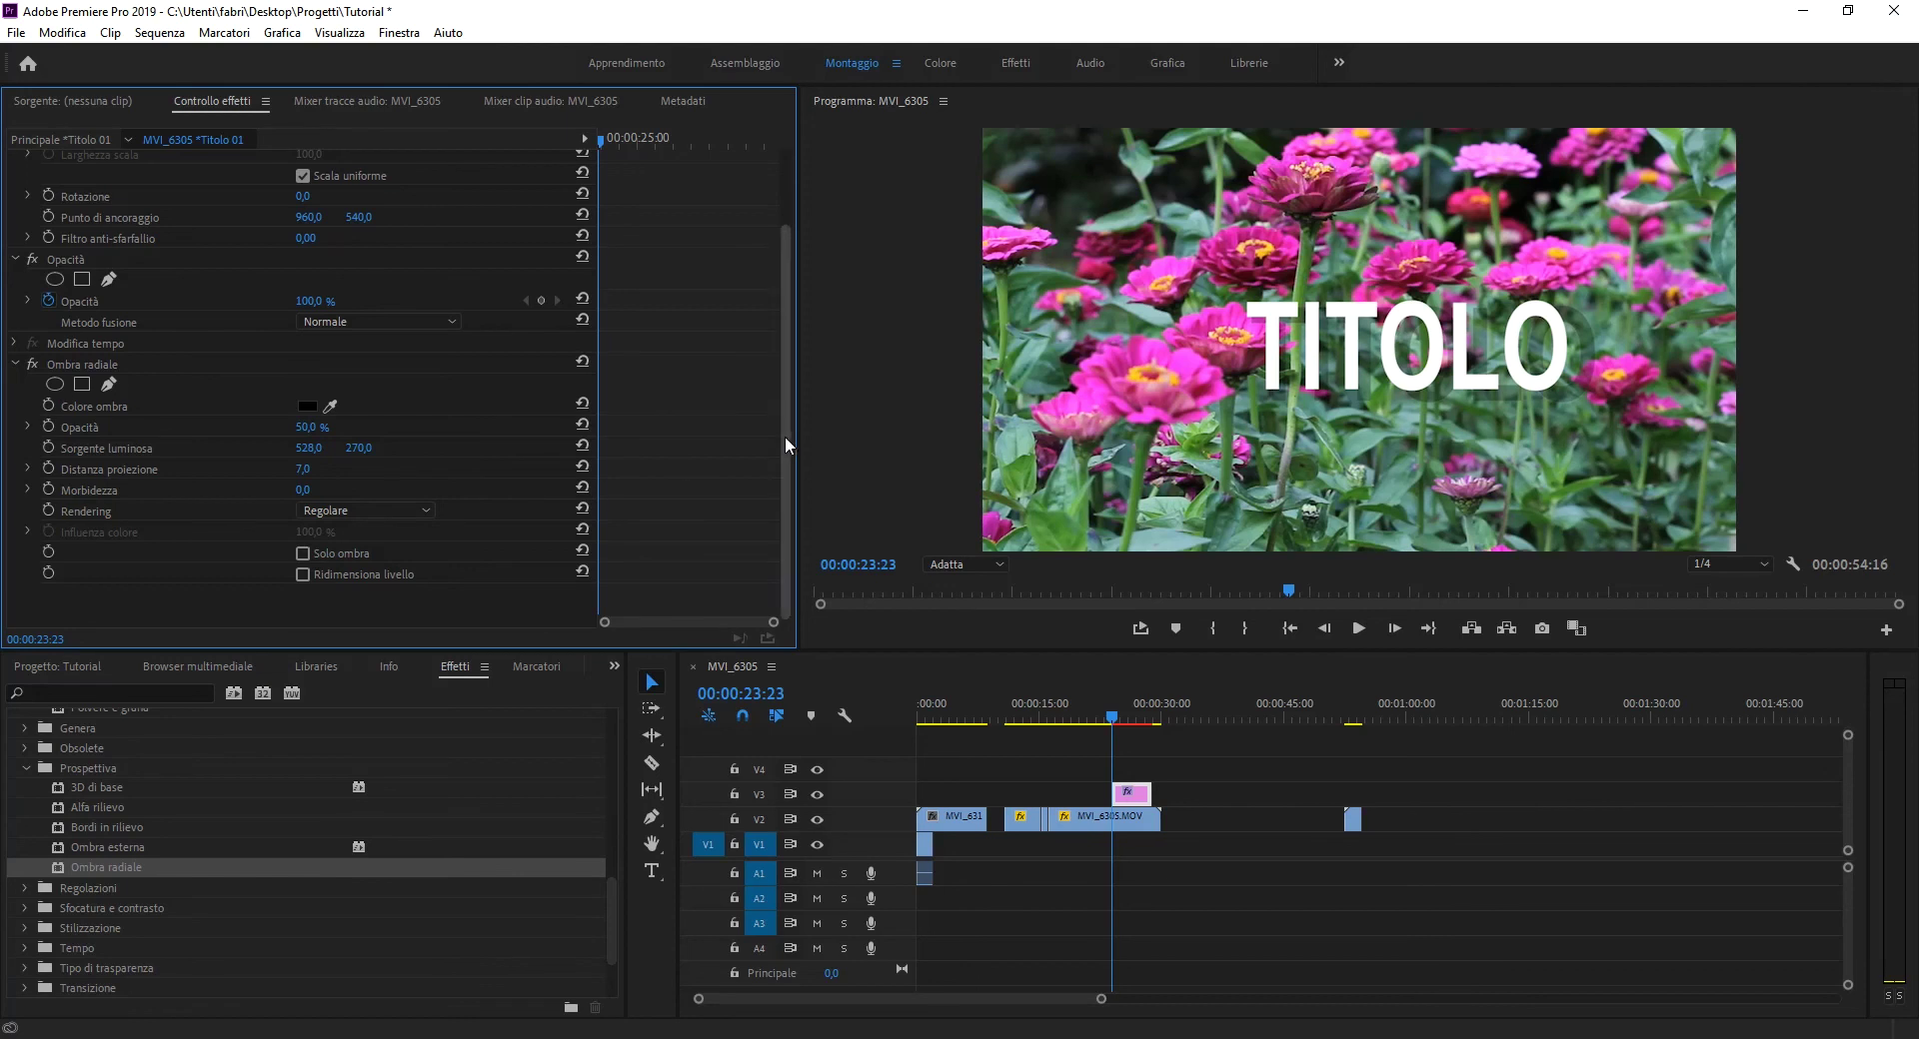
left_click(94, 366)
key("Delete")
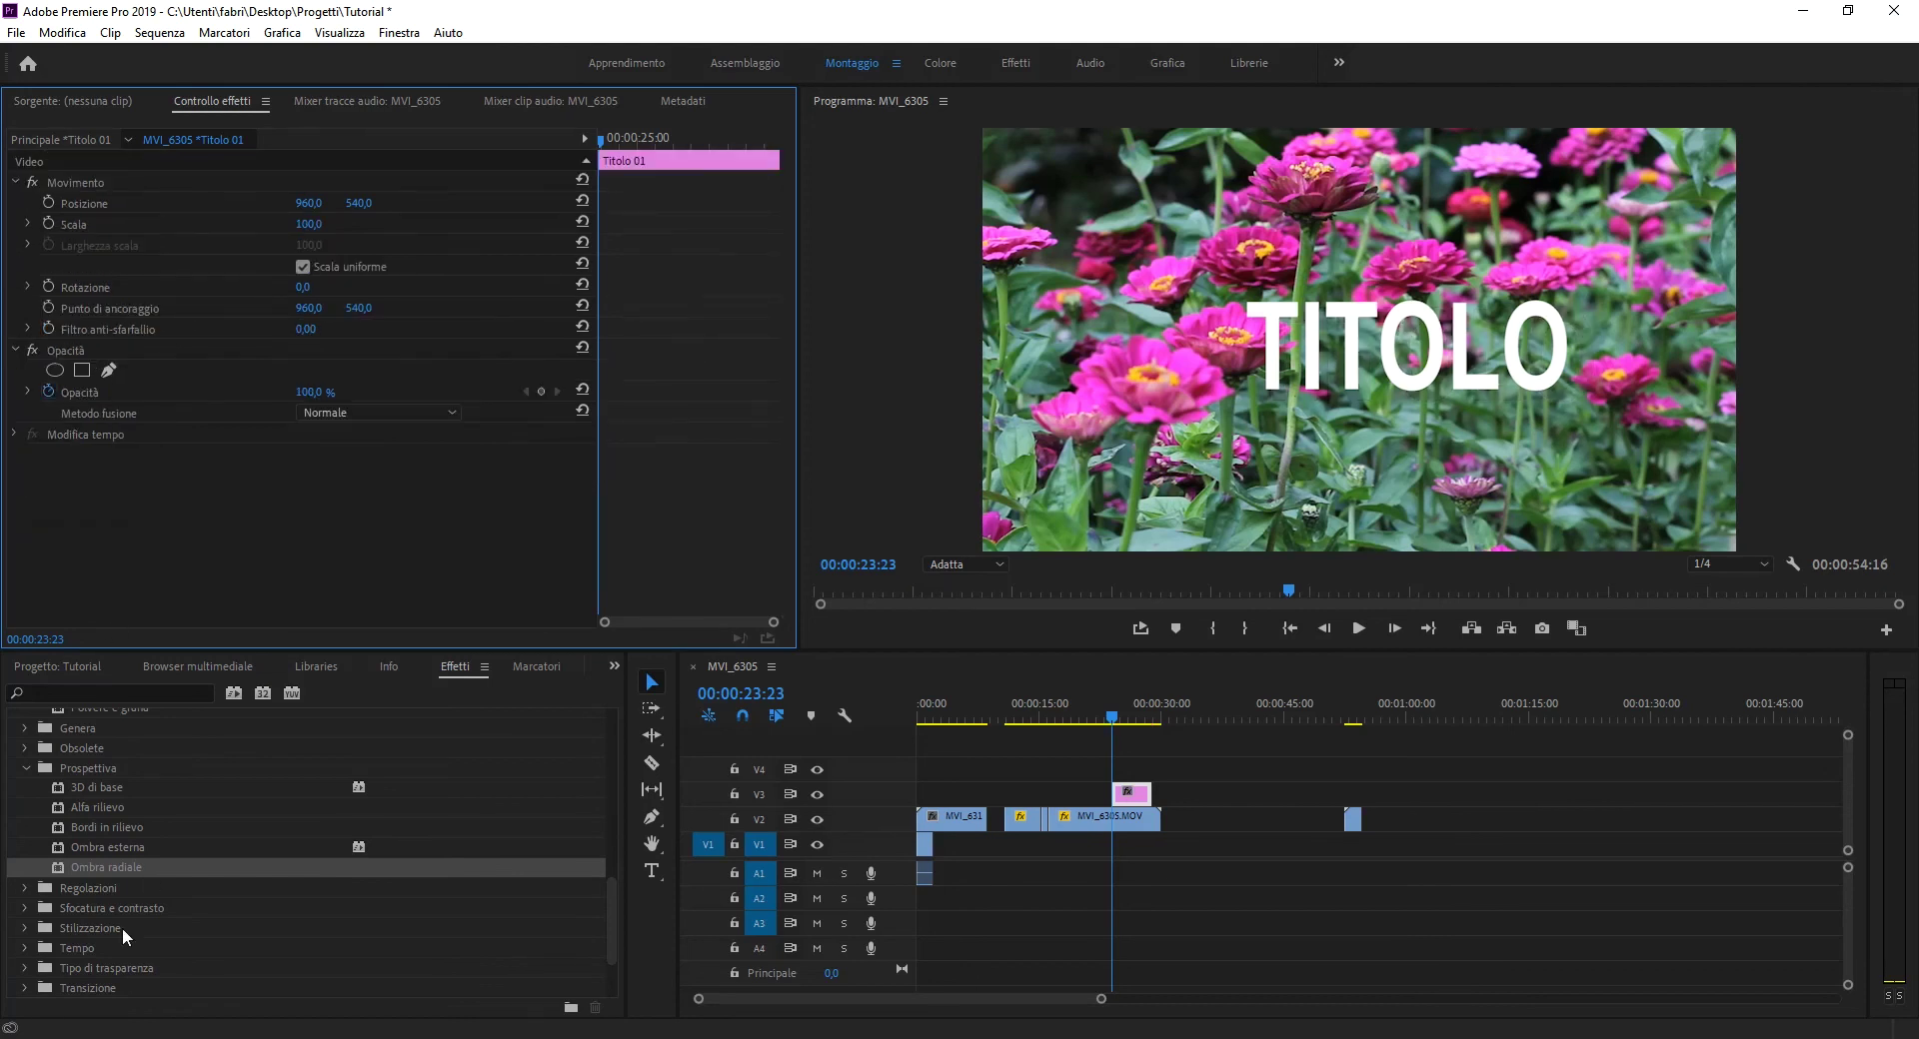
scroll(102, 820, "down", 3)
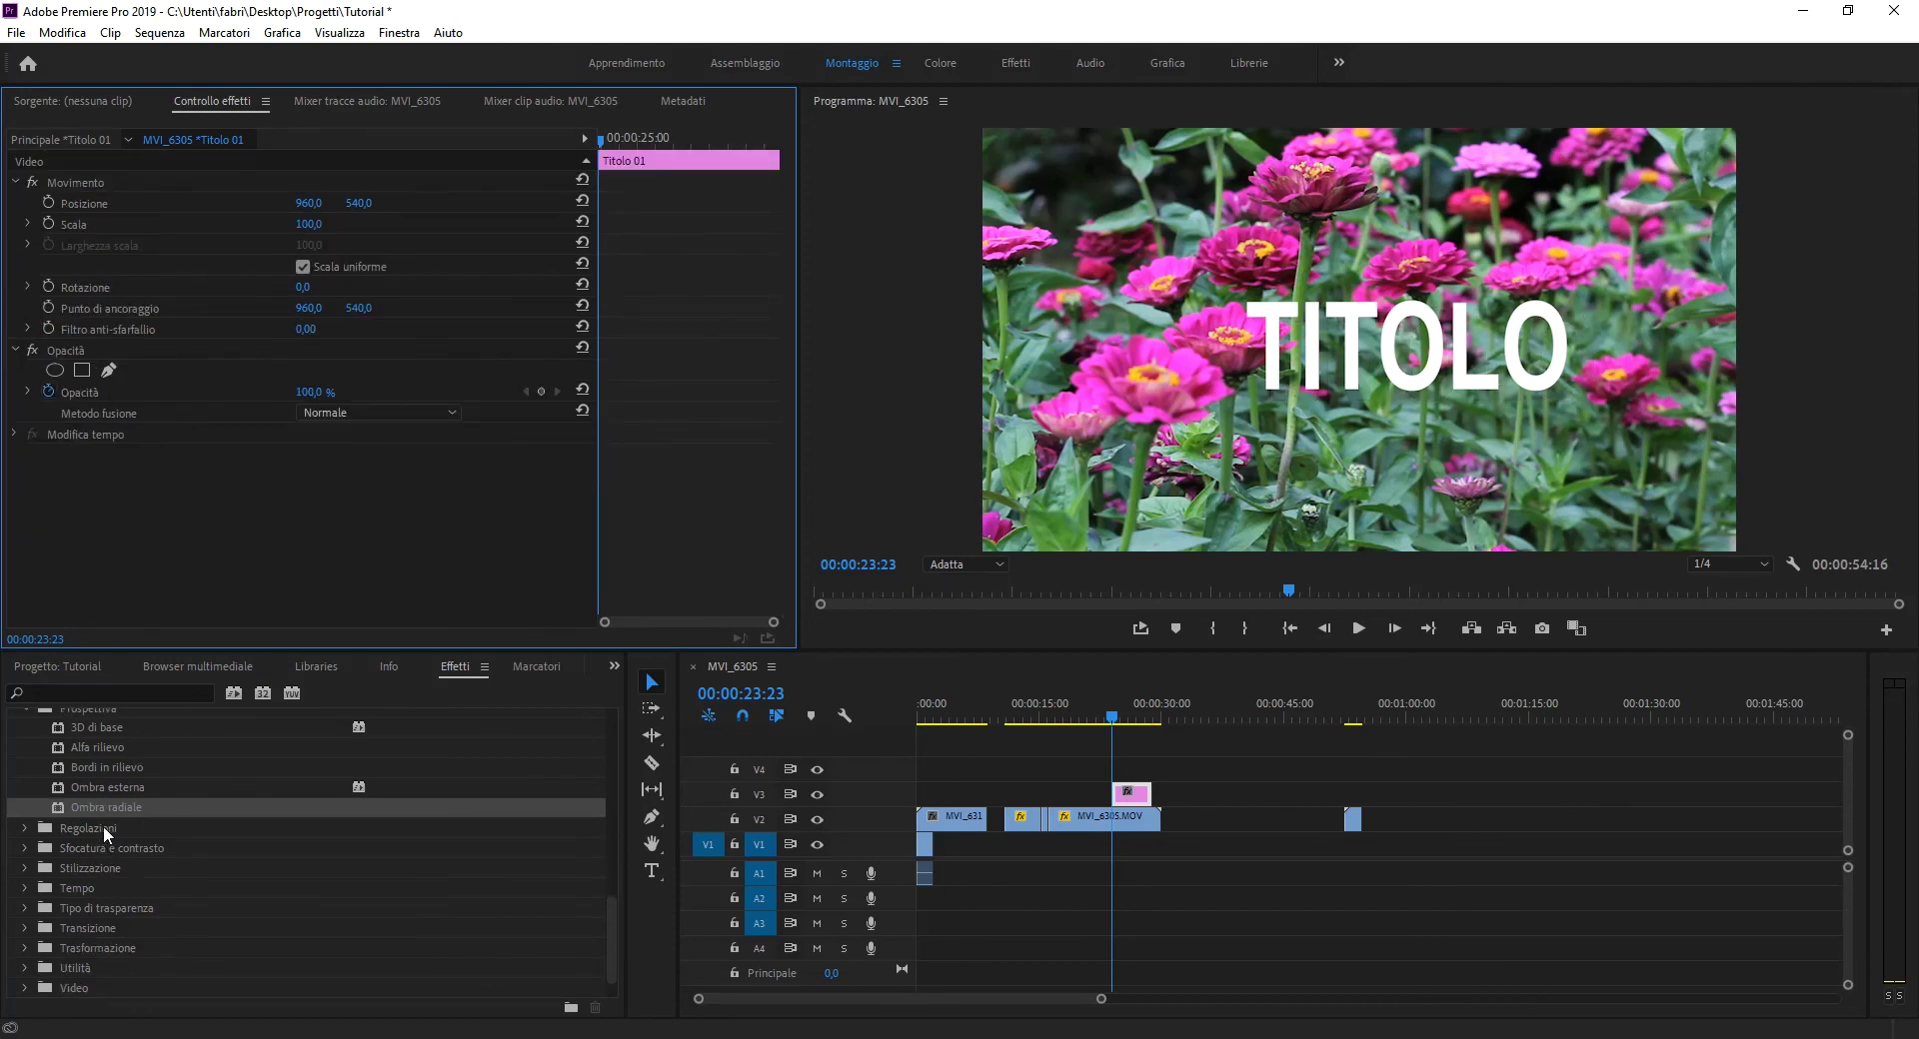